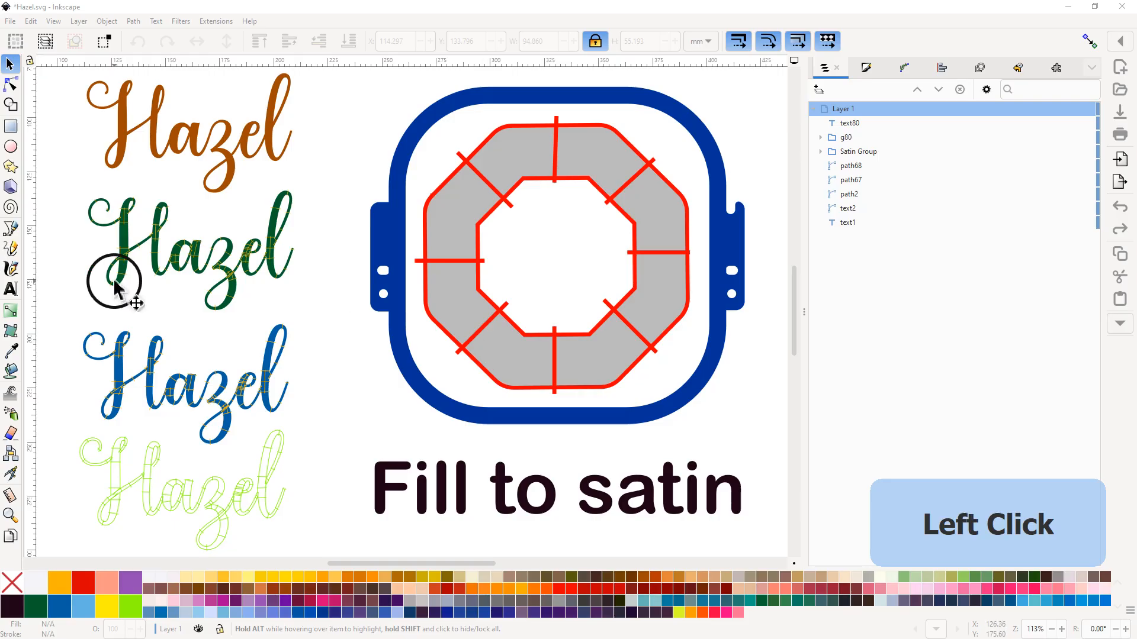
Step: Select the embroidery hoop illustration together with the "Fill to satin" title text
{"action": "left_click", "coordinate": [729, 428]}
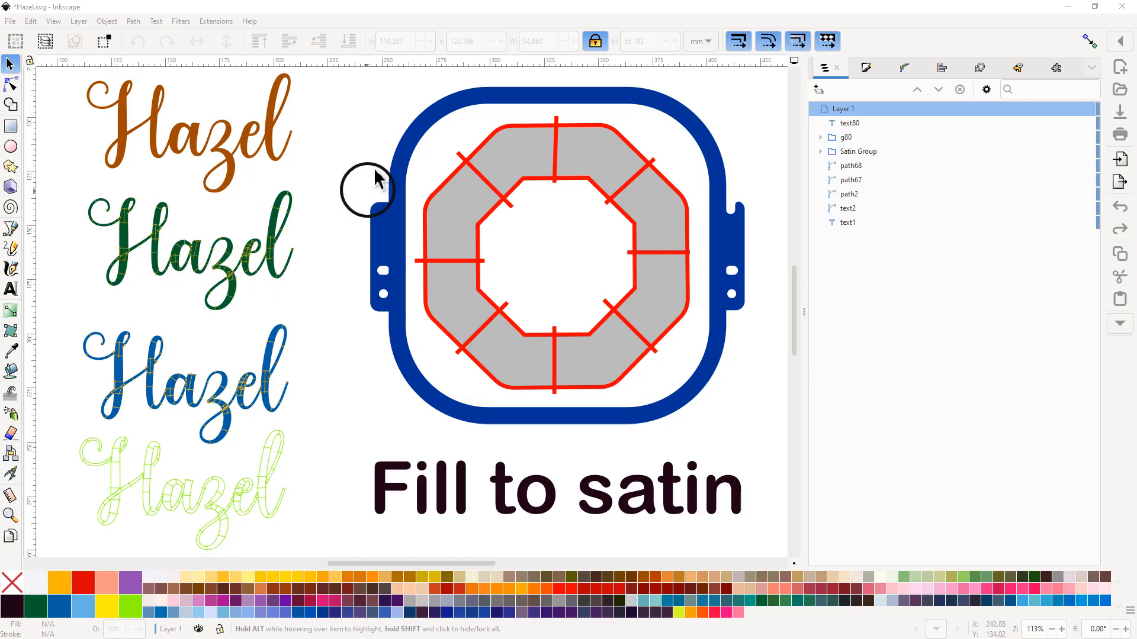
{"action": "left_click", "coordinate": [347, 81]}
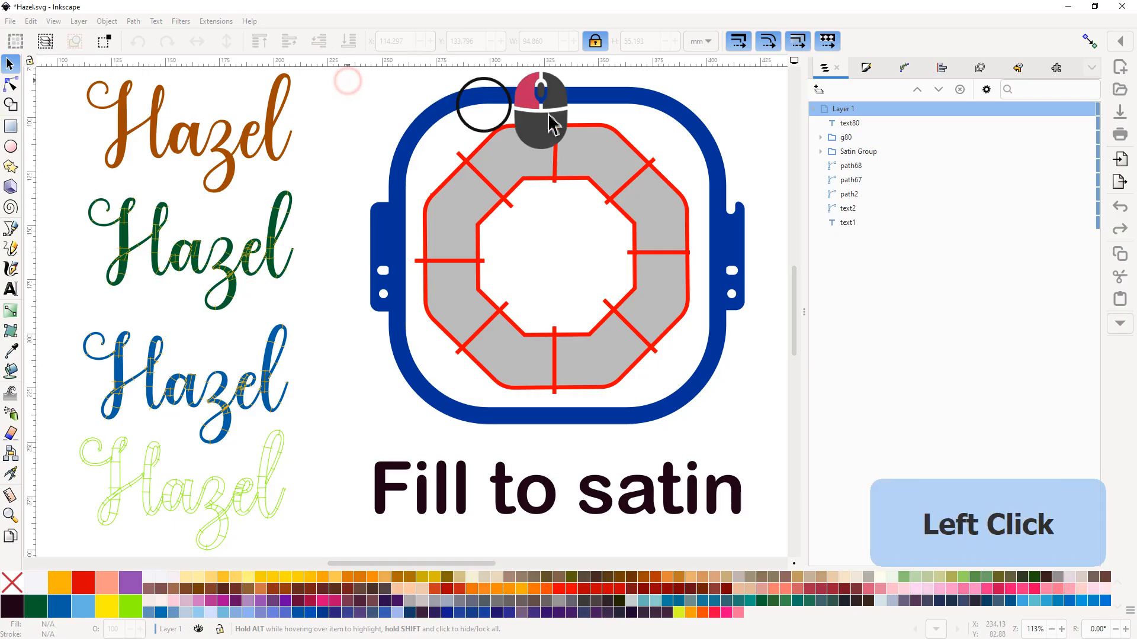
{"action": "left_click_drag", "start_coordinate": [550, 116], "coordinate": [770, 506]}
{"action": "right_click", "coordinate": [685, 441]}
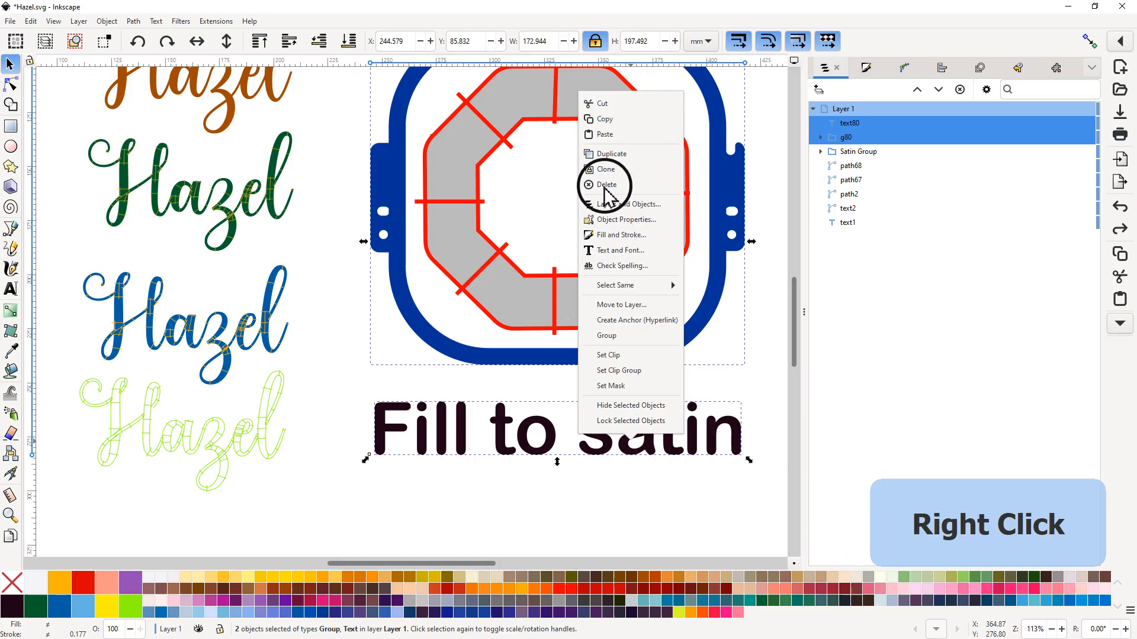
{"action": "left_click", "coordinate": [753, 357]}
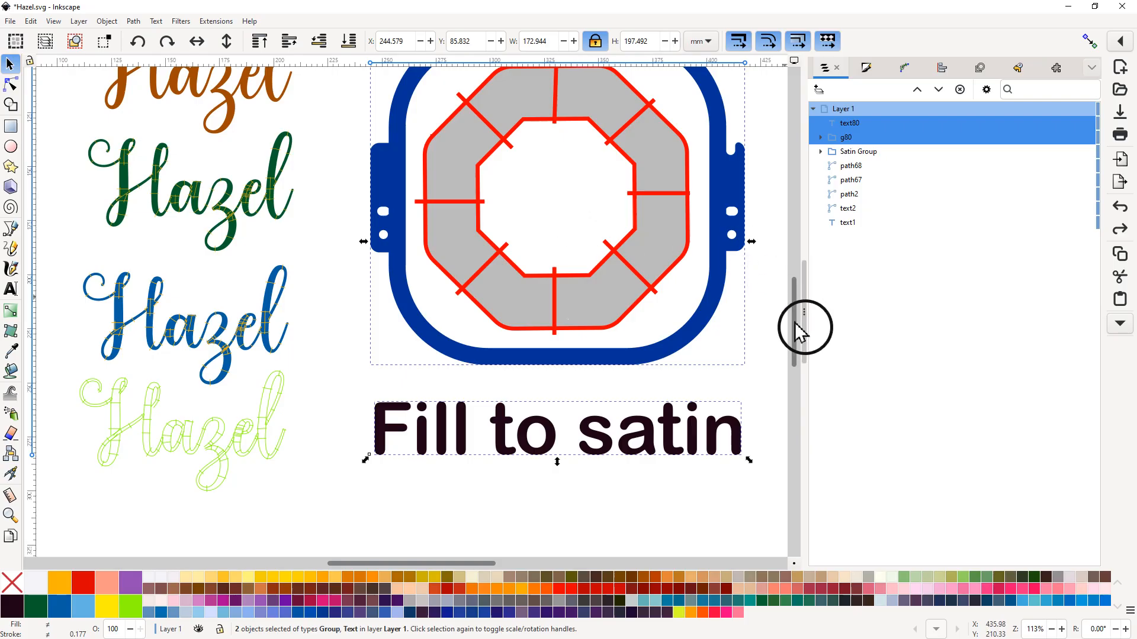
{"action": "left_click_drag", "start_coordinate": [794, 317], "coordinate": [792, 298]}
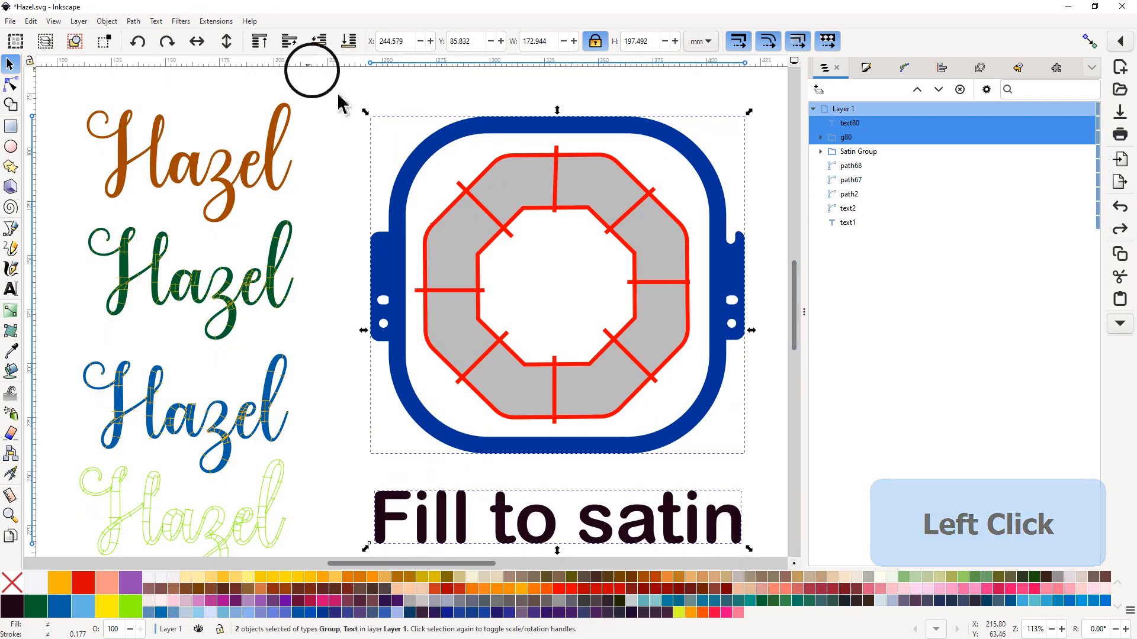
Step: Open the extension gallery, clear its search filter and browse the available Ink/Stitch extensions
{"action": "left_click", "coordinate": [216, 22]}
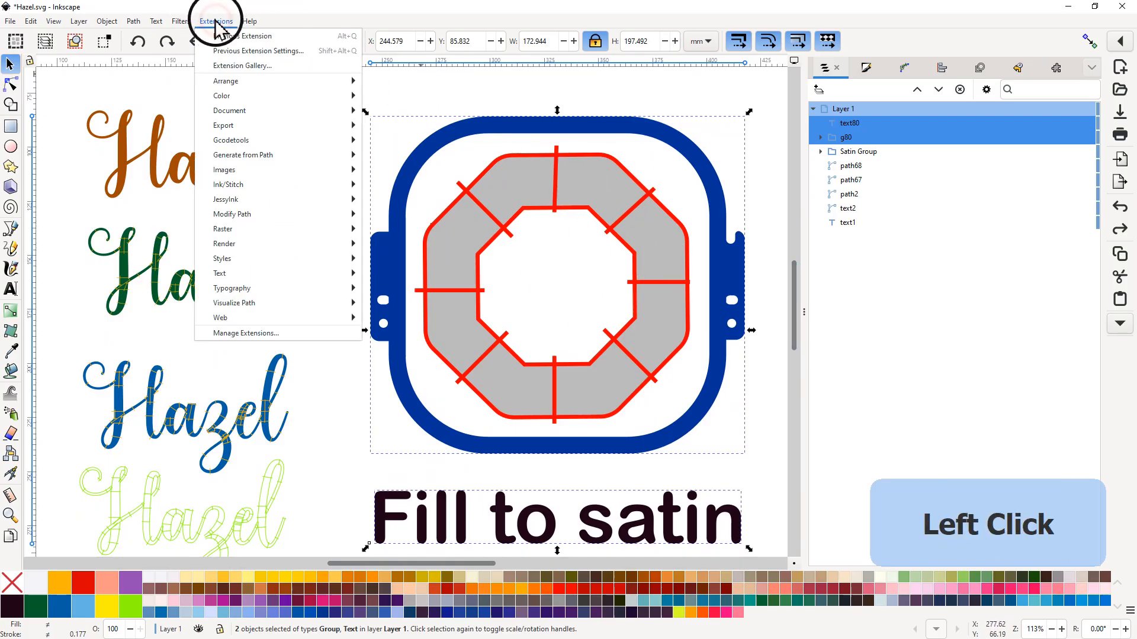
{"action": "left_click", "coordinate": [243, 66]}
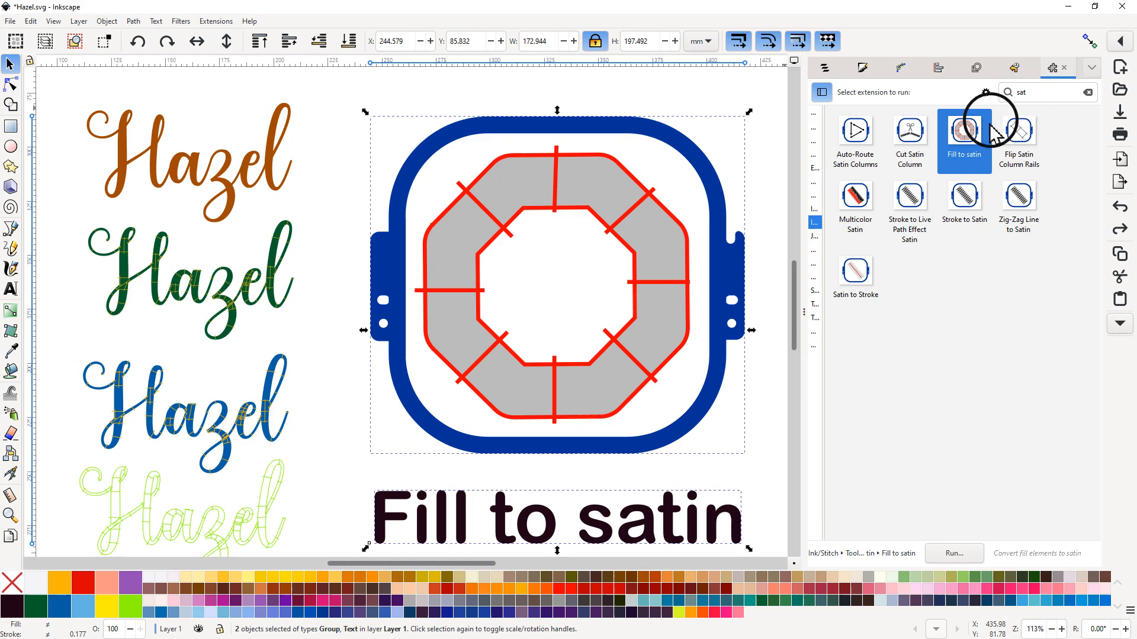
{"action": "left_click", "coordinate": [1022, 92]}
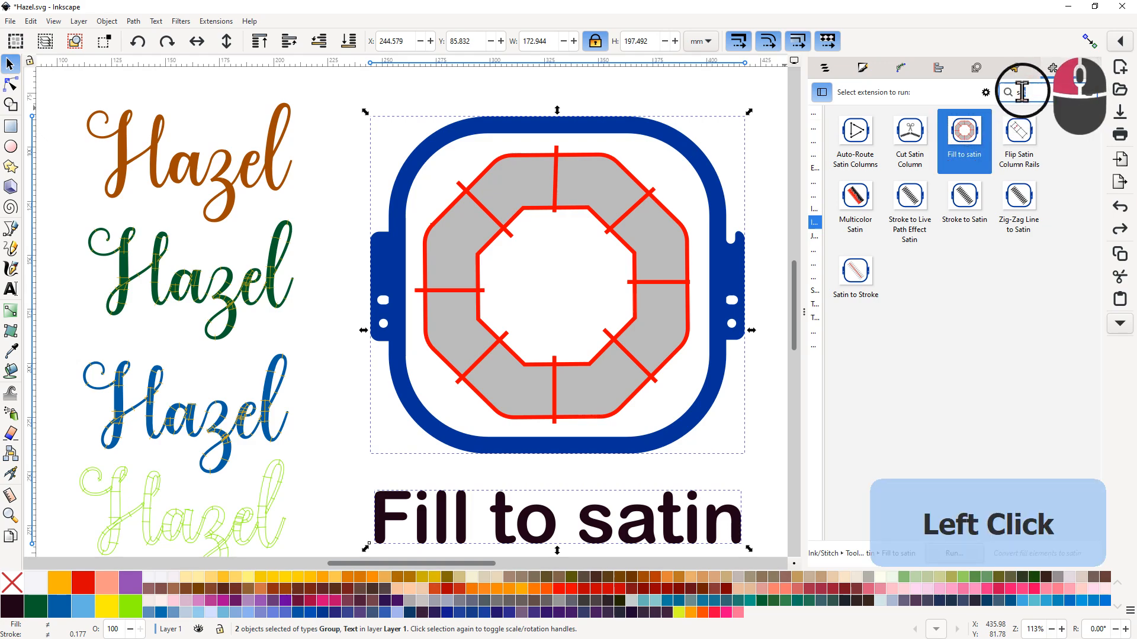
{"action": "double_click", "coordinate": [1017, 92]}
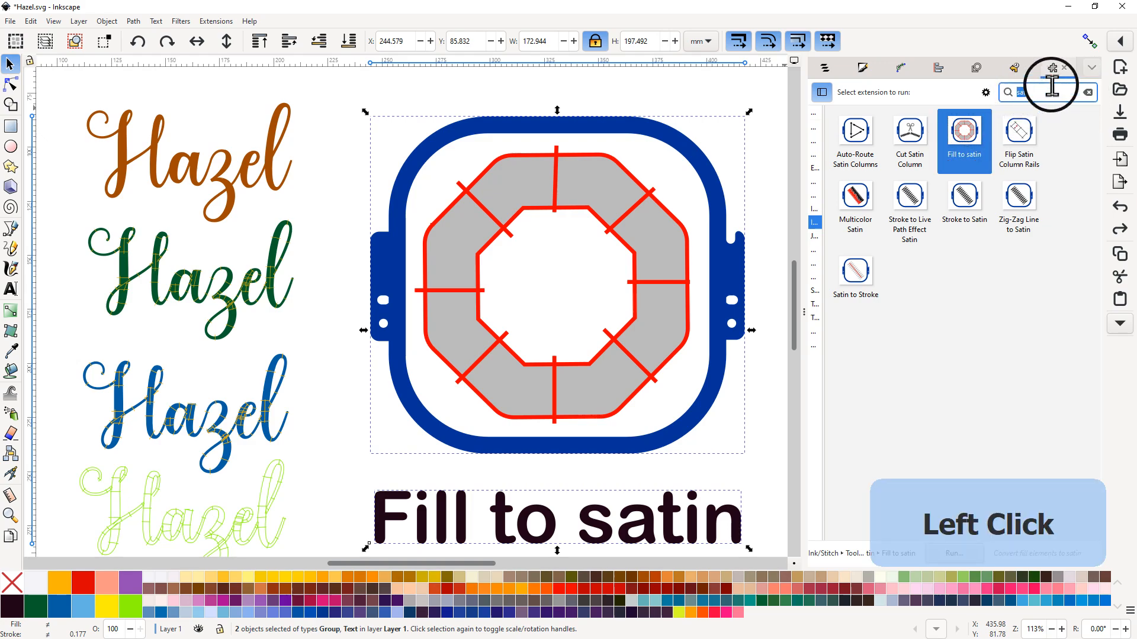
{"action": "key", "text": "BackSpace"}
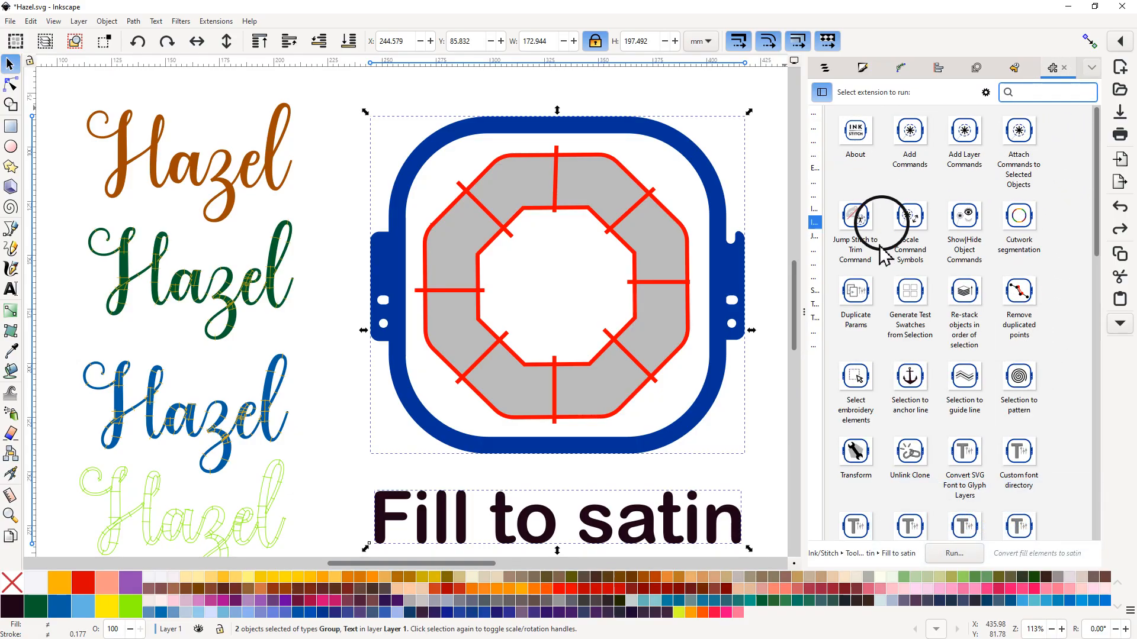
{"action": "left_click_drag", "start_coordinate": [1099, 188], "coordinate": [1090, 151]}
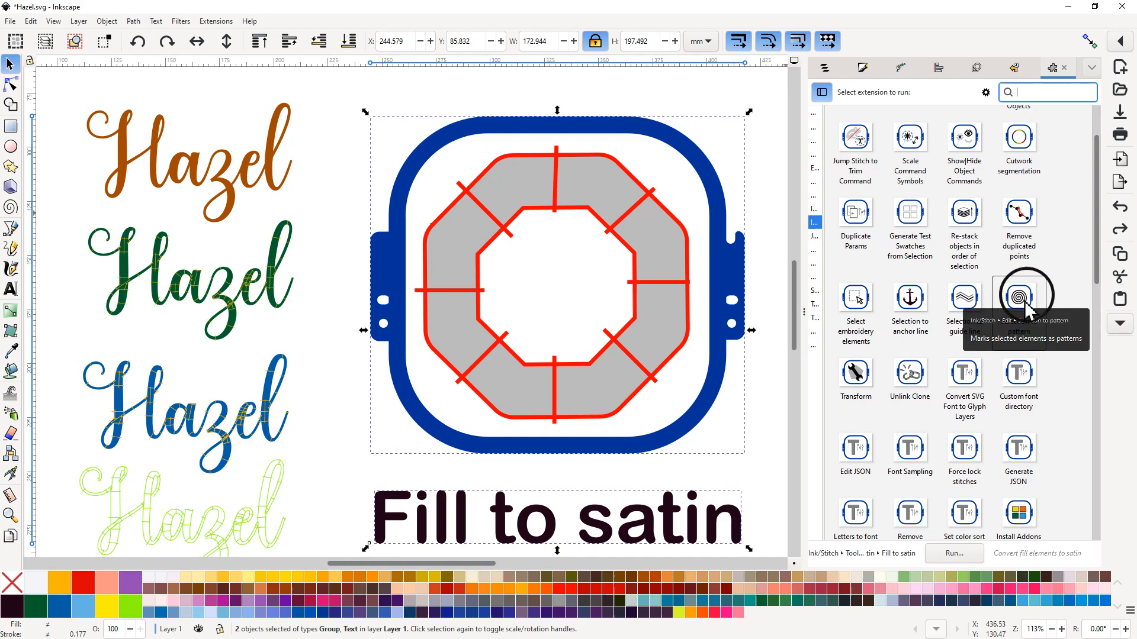
Step: Search the extension gallery for "sat" and select the Fill to satin extension
{"action": "left_click", "coordinate": [1028, 90]}
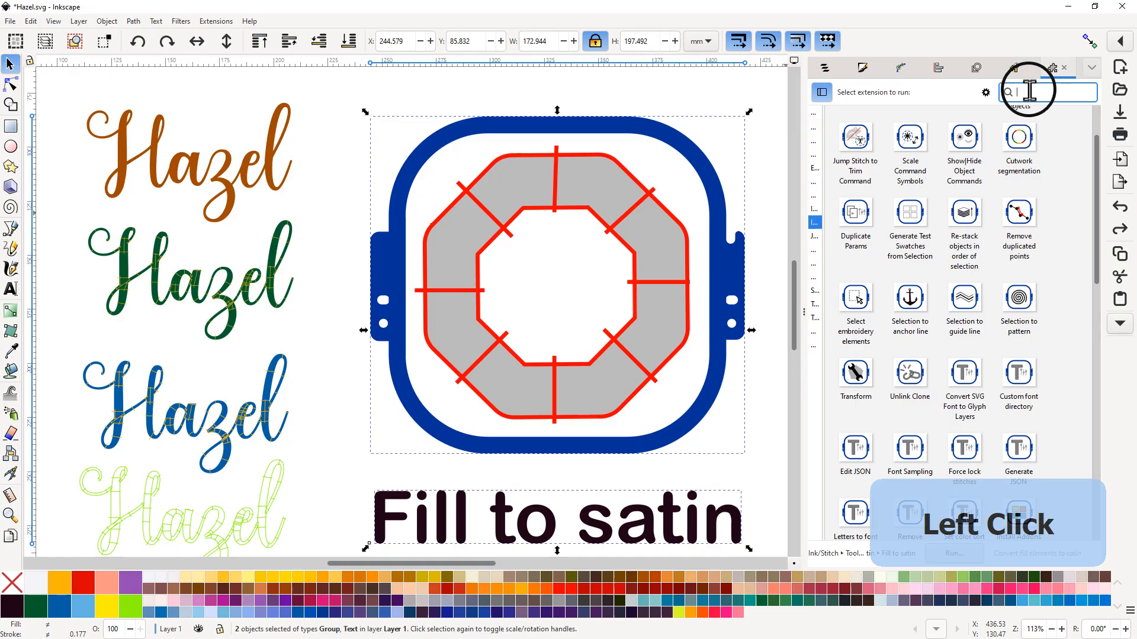
{"action": "type", "text": "s"}
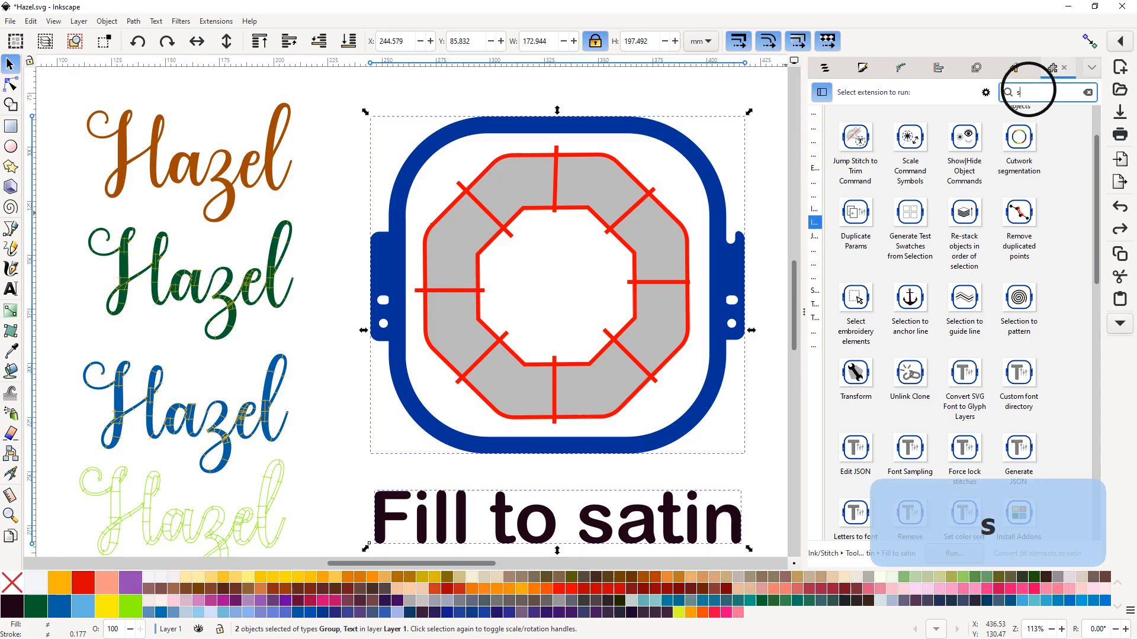
{"action": "type", "text": "at"}
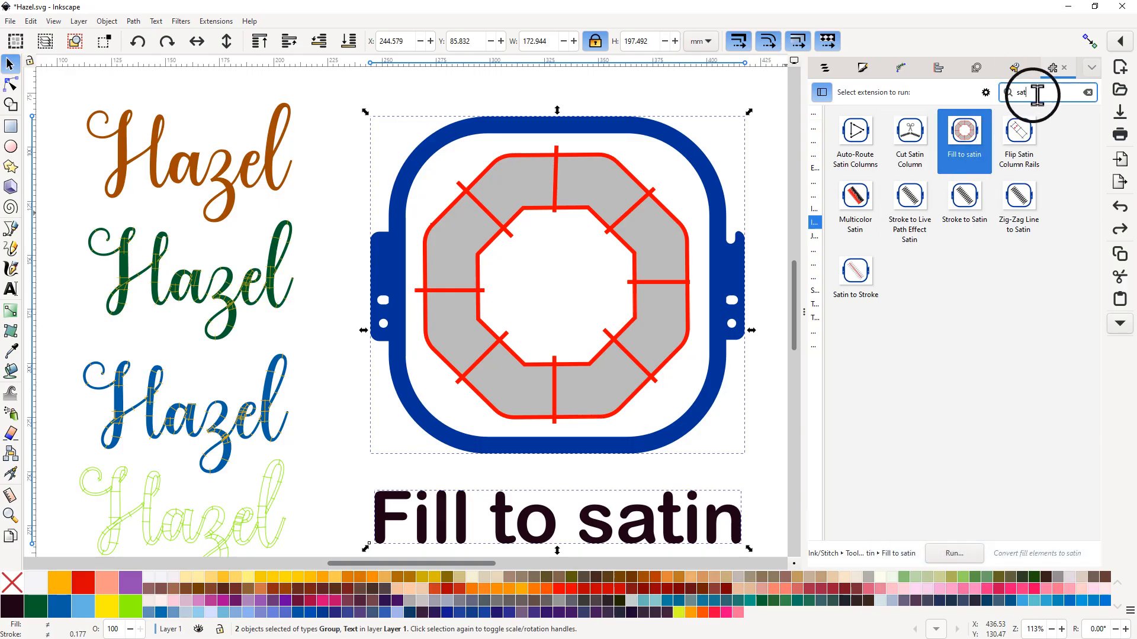
{"action": "left_click", "coordinate": [963, 145]}
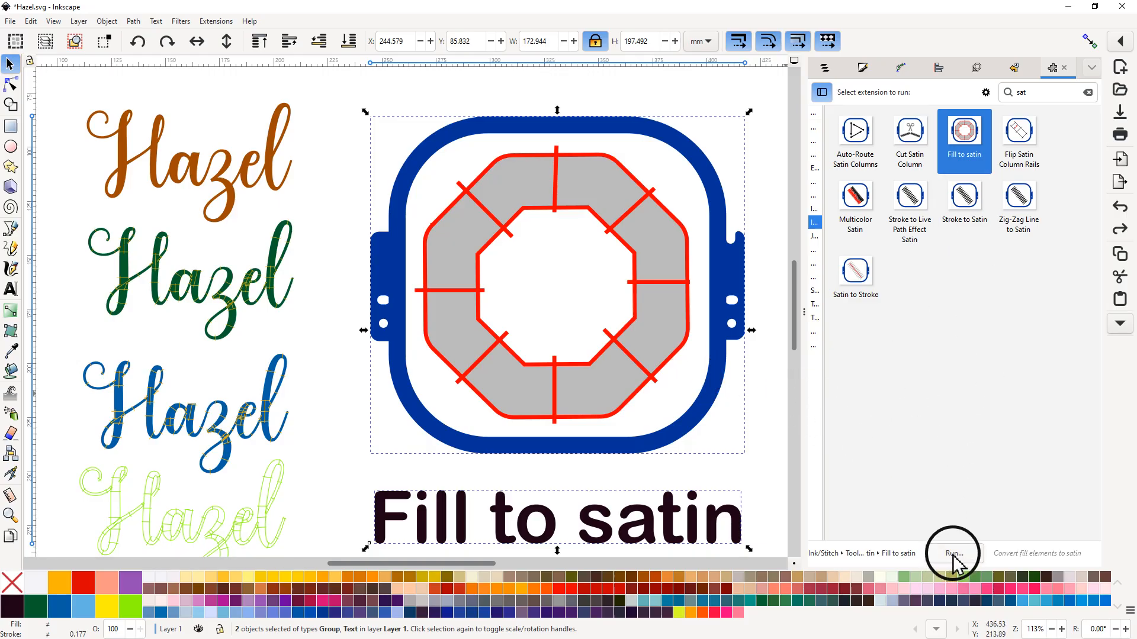
Step: Delete the selected hoop illustration and the "Fill to satin" title text
{"action": "right_click", "coordinate": [614, 350]}
{"action": "left_click", "coordinate": [530, 262]}
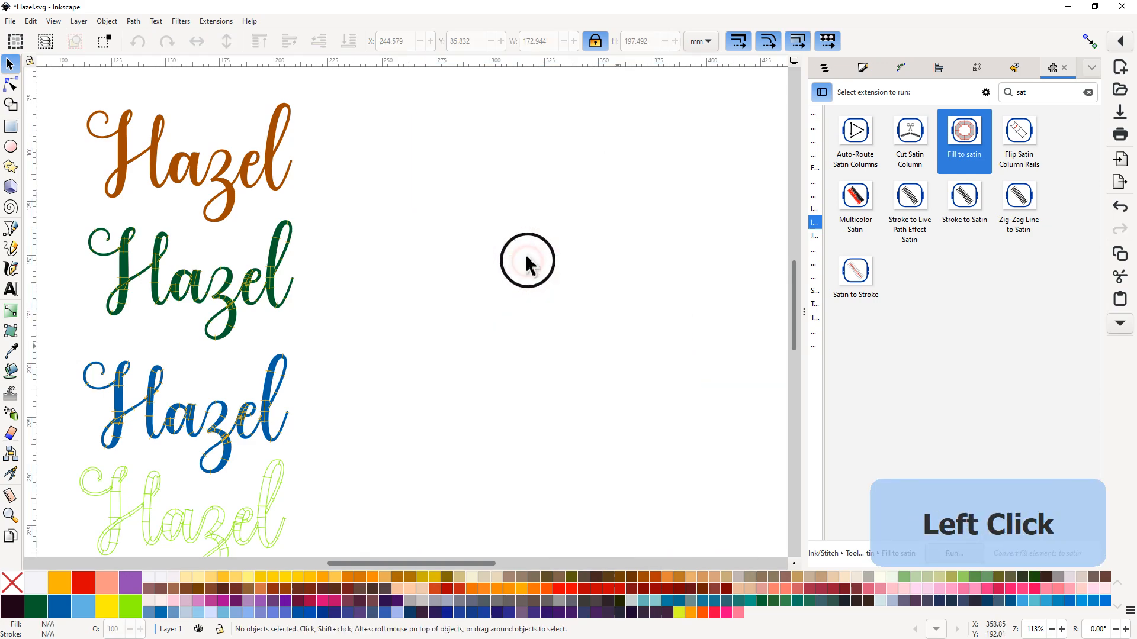
Step: Select the brown script text above the green copy and show it in the layers and objects list
{"action": "middle_click", "coordinate": [431, 229]}
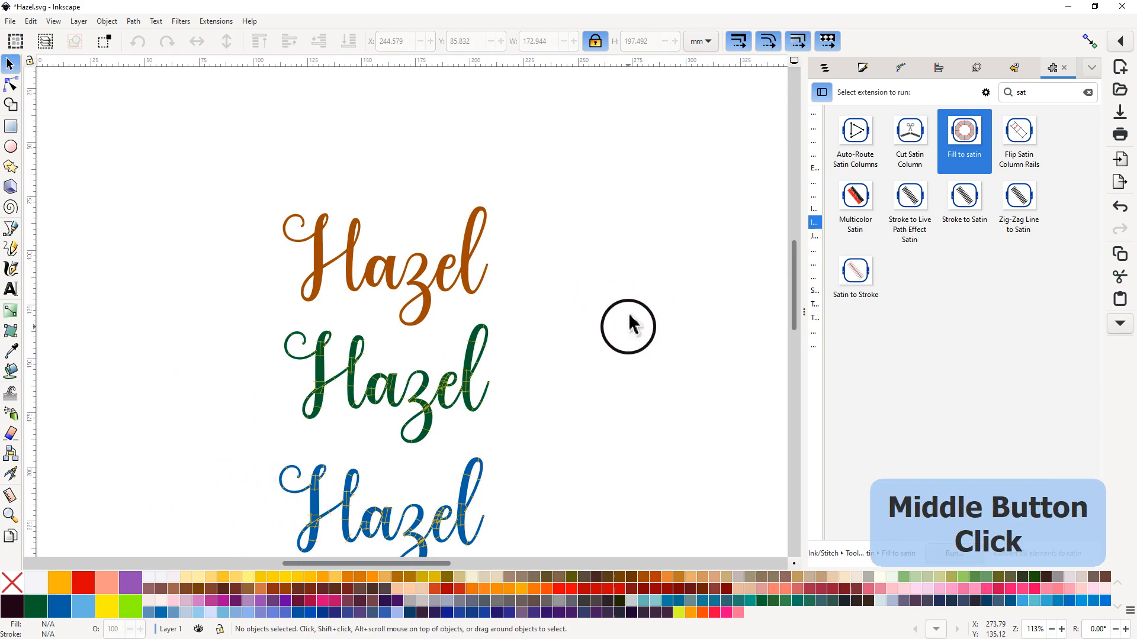
{"action": "scroll", "coordinate": [622, 308], "scroll_direction": "up", "scroll_amount": 1}
{"action": "scroll", "coordinate": [571, 243], "scroll_direction": "down", "scroll_amount": 5}
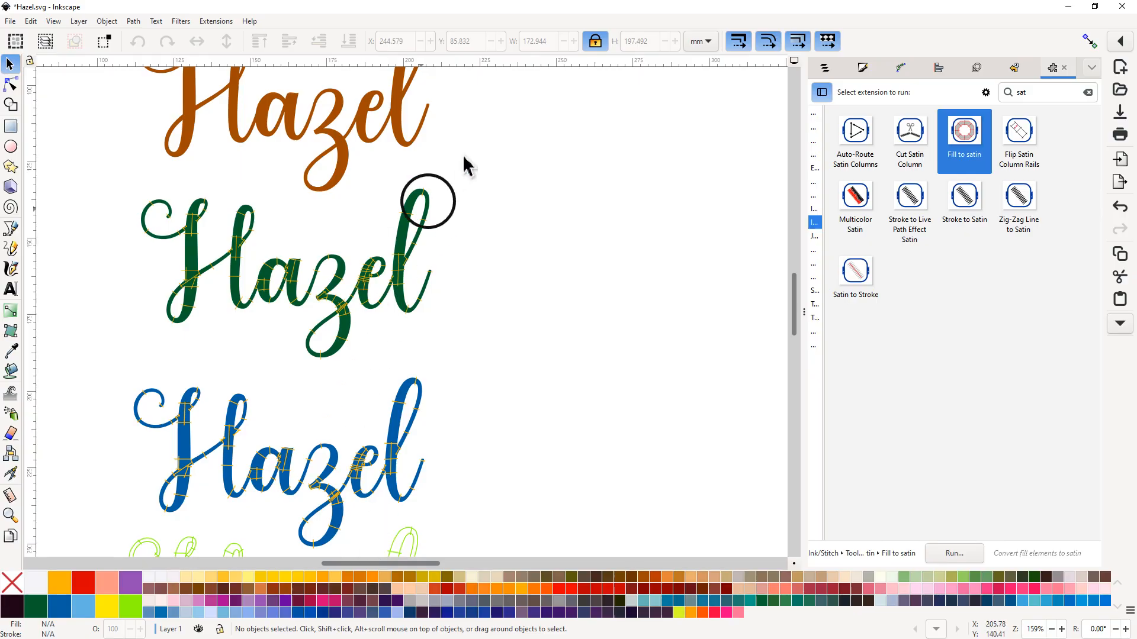
{"action": "left_click_drag", "start_coordinate": [497, 163], "coordinate": [573, 276]}
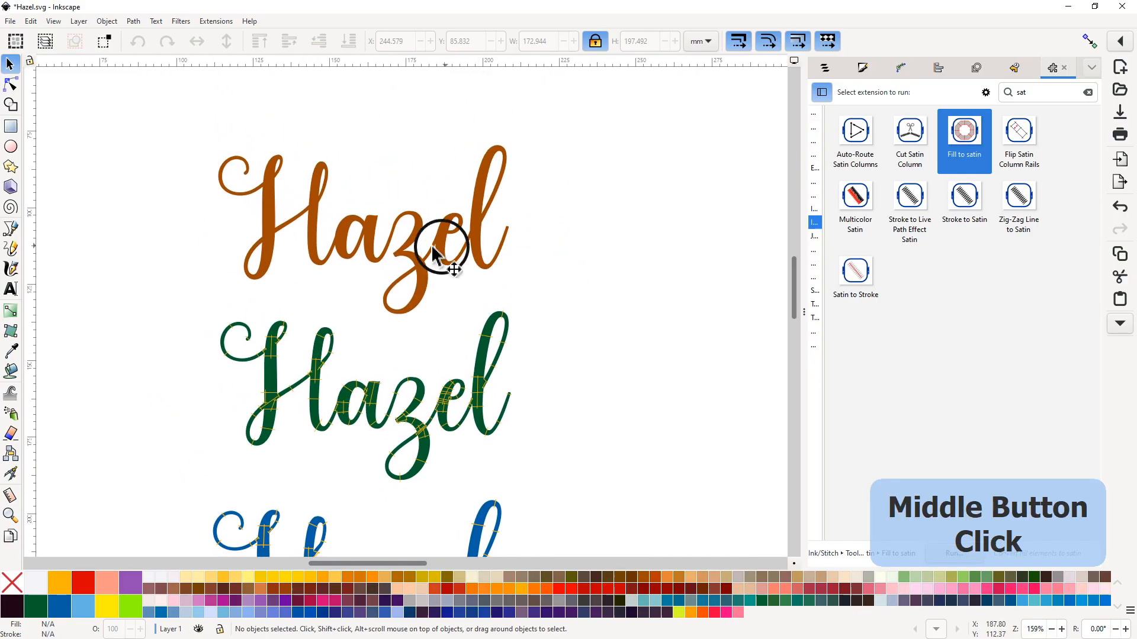
{"action": "left_click", "coordinate": [409, 252]}
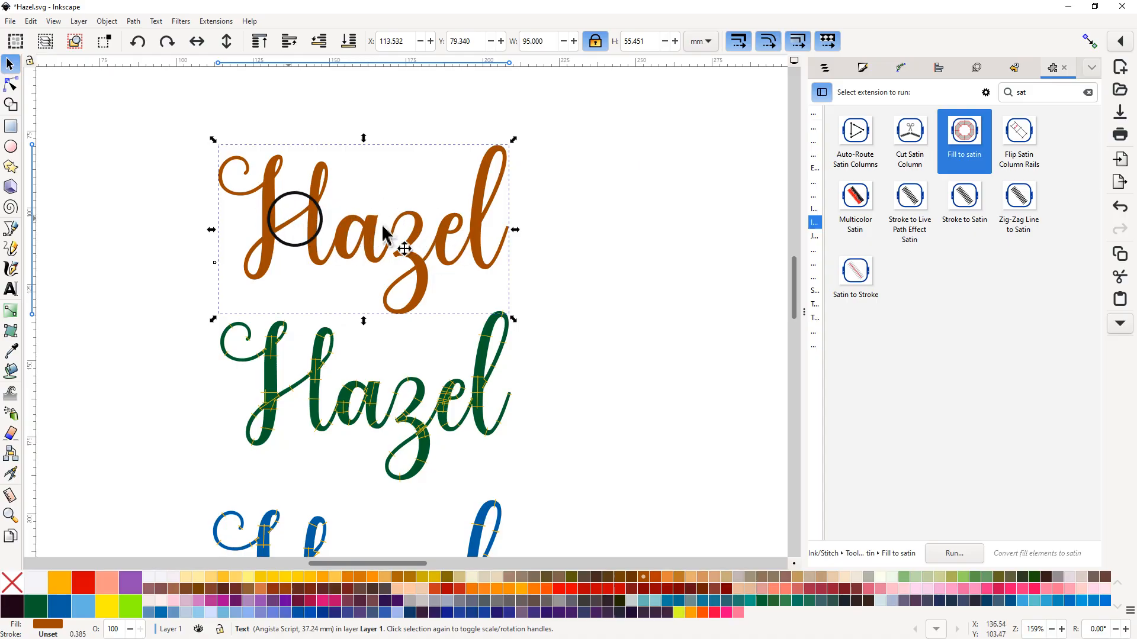
{"action": "left_click", "coordinate": [826, 68]}
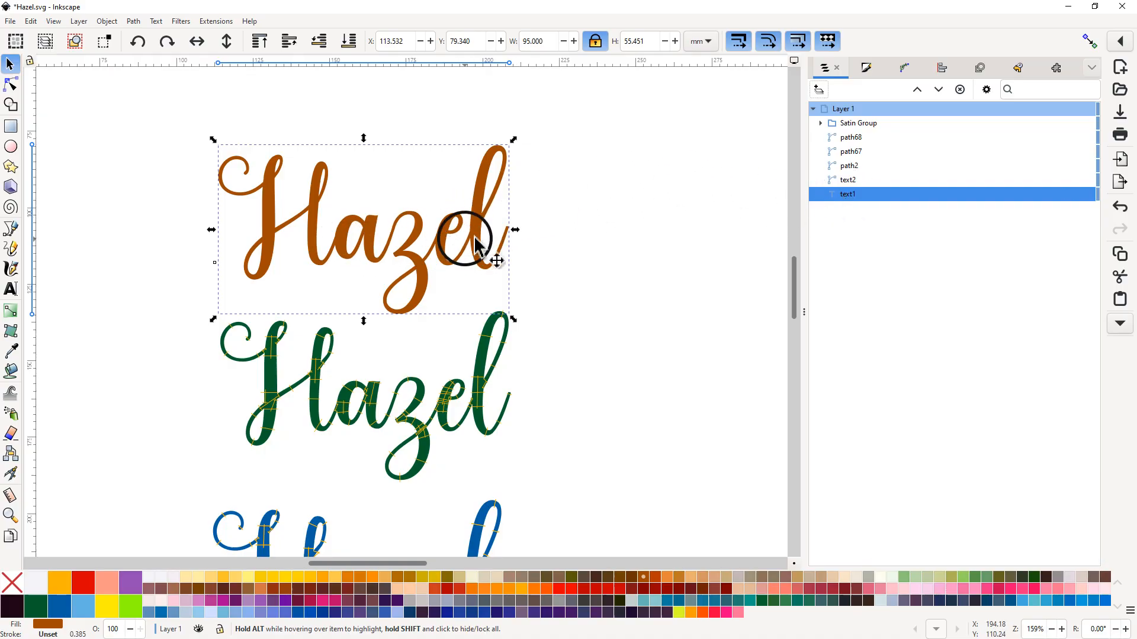
Step: Select all characters of the brown script text and change its font to Algerian
{"action": "double_click", "coordinate": [501, 230]}
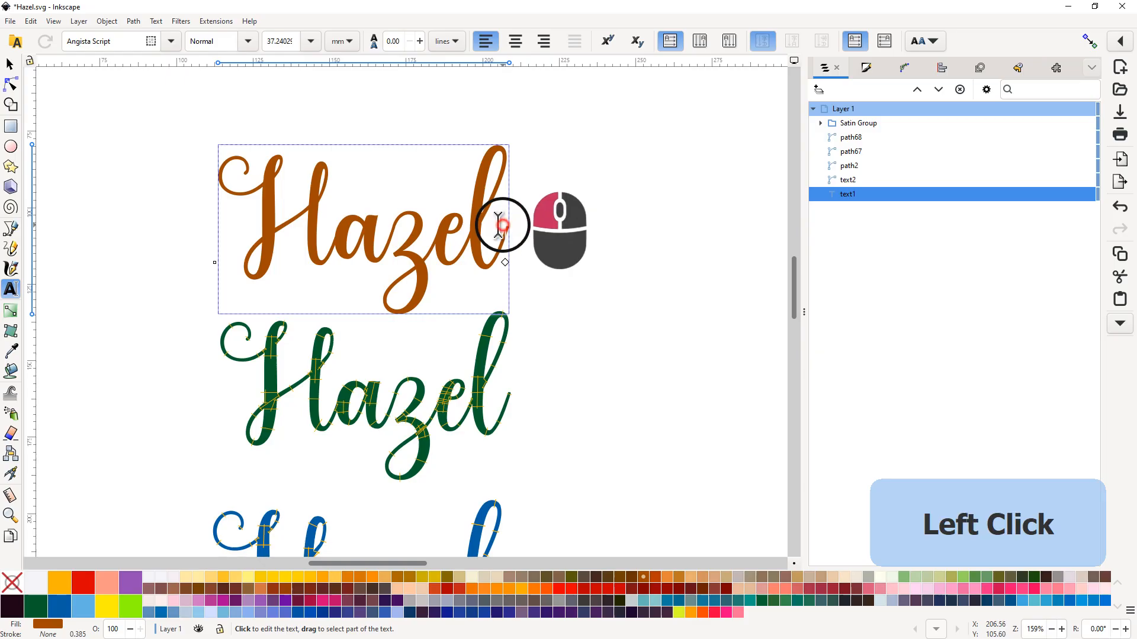
{"action": "left_click_drag", "start_coordinate": [502, 228], "coordinate": [249, 214]}
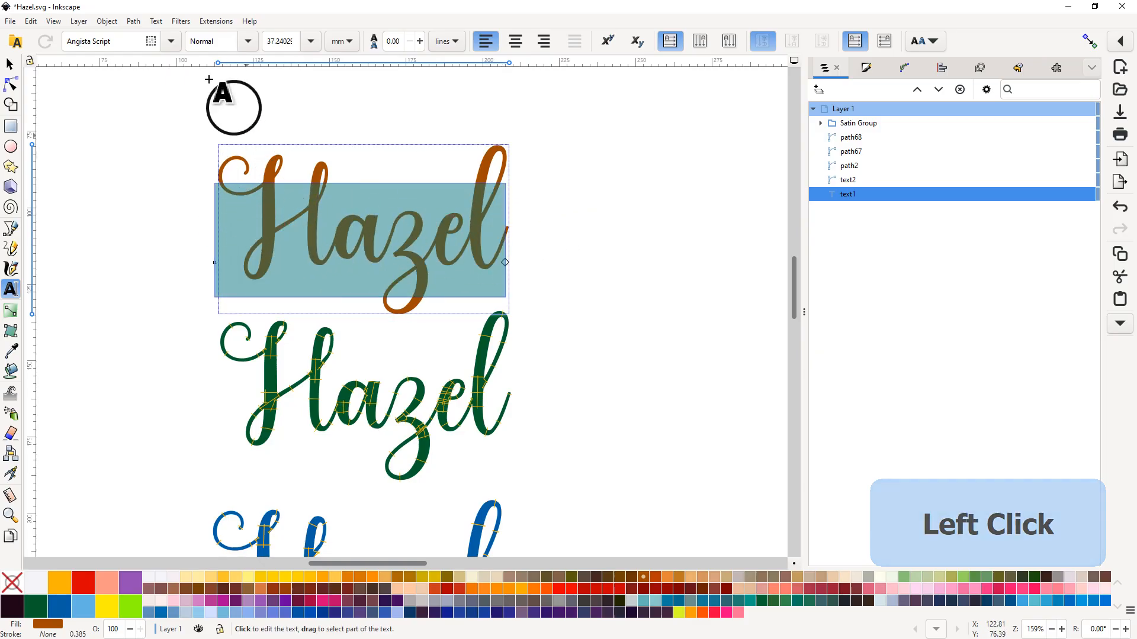
{"action": "left_click", "coordinate": [171, 41]}
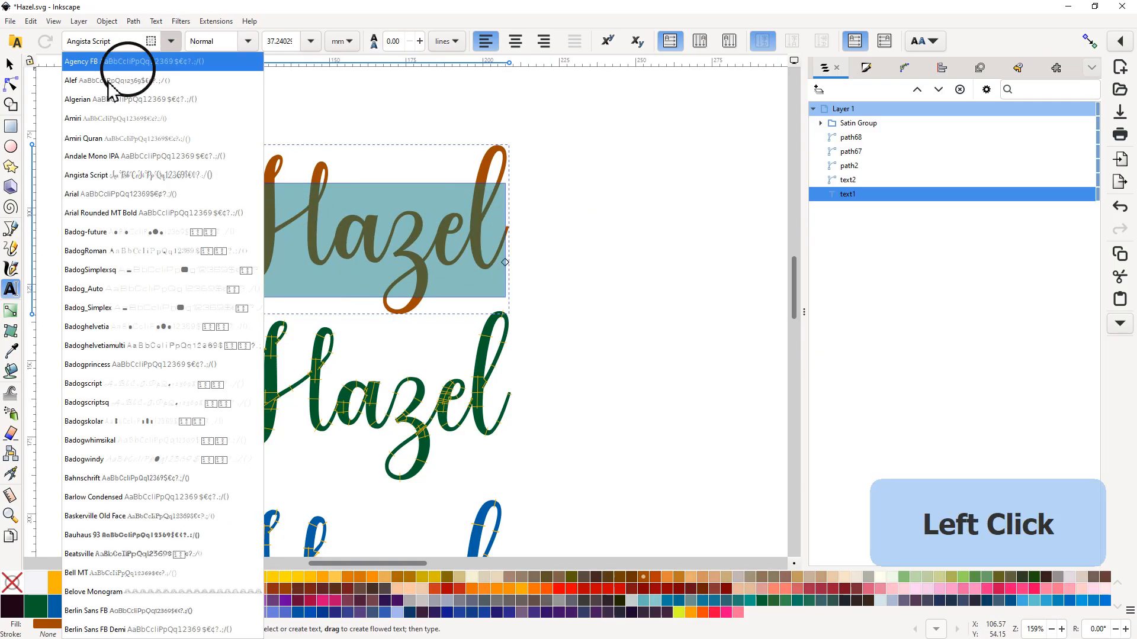
{"action": "left_click", "coordinate": [74, 99]}
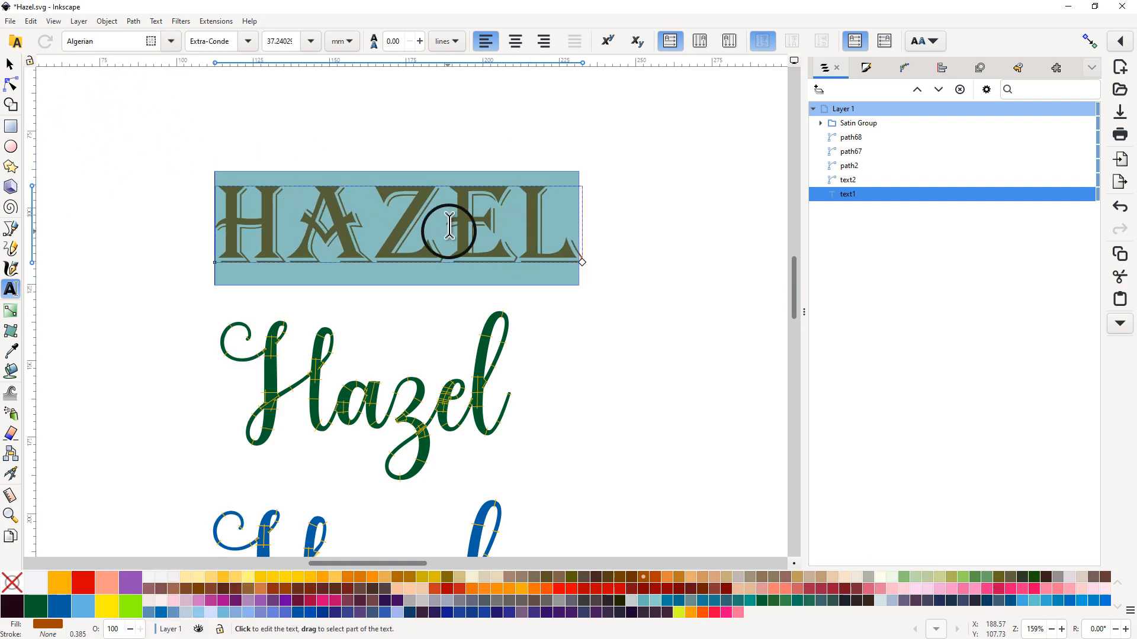
Step: Set the brown text's font back to Angista Script and finish editing the text
{"action": "left_click", "coordinate": [171, 41]}
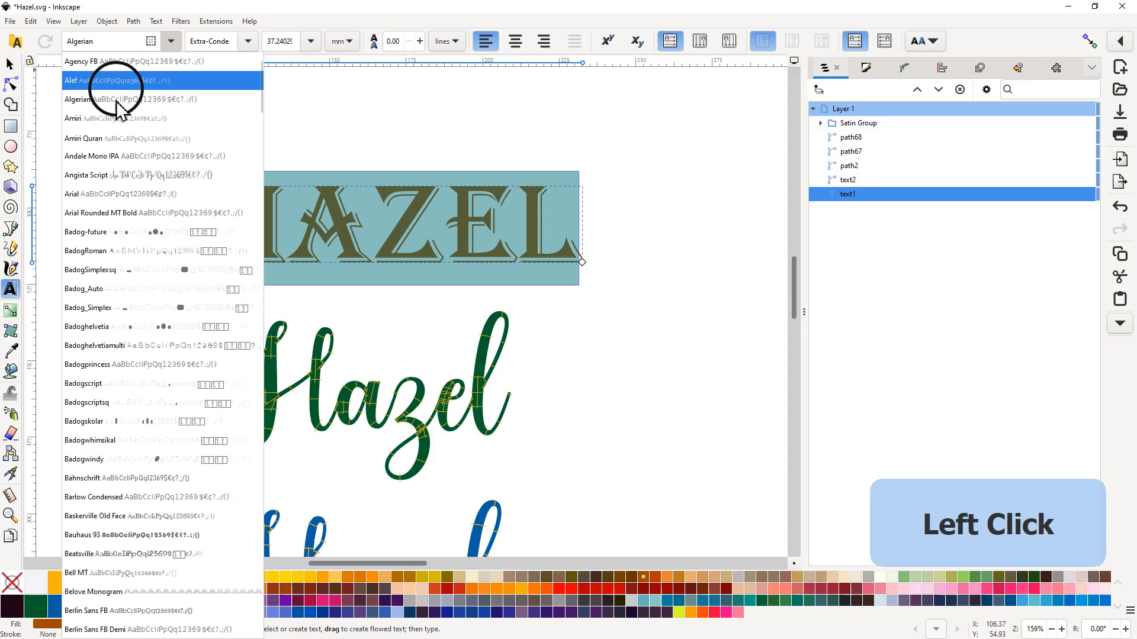
{"action": "left_click", "coordinate": [88, 175]}
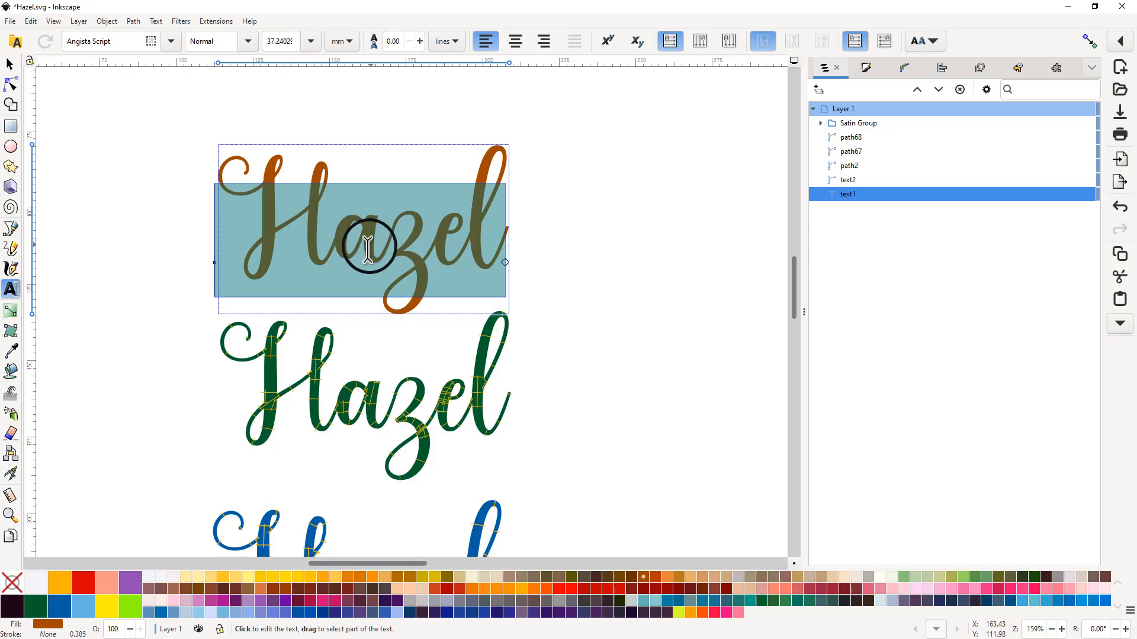
{"action": "left_click", "coordinate": [559, 269]}
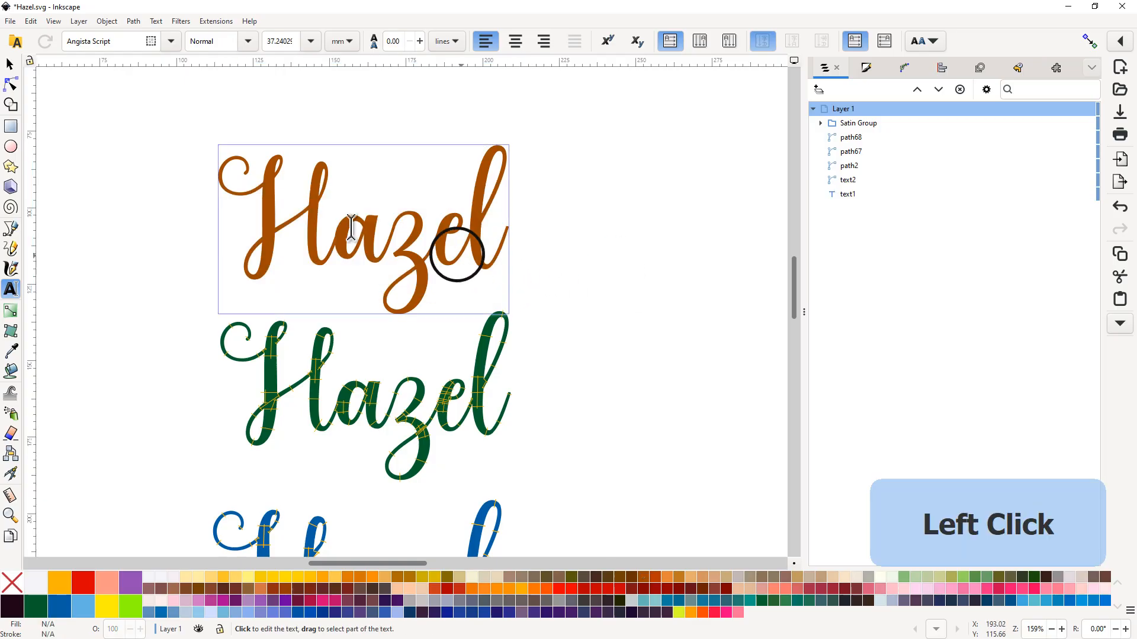
{"action": "left_click", "coordinate": [10, 64]}
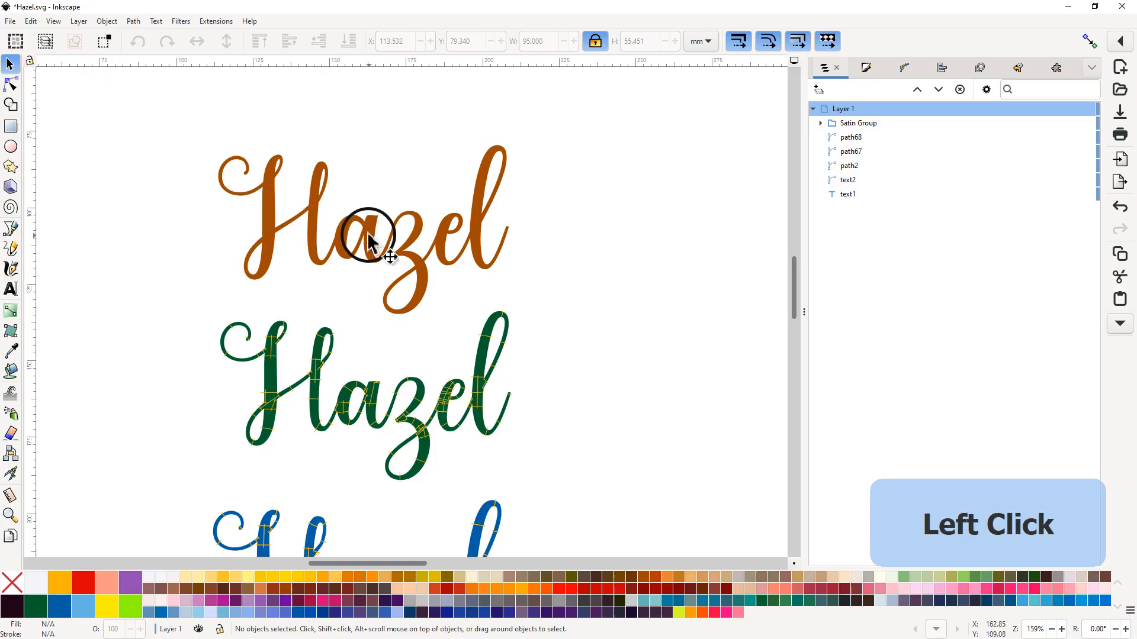
Step: Move the brown script text up about 19 mm and convert it to a path
{"action": "left_click", "coordinate": [366, 234]}
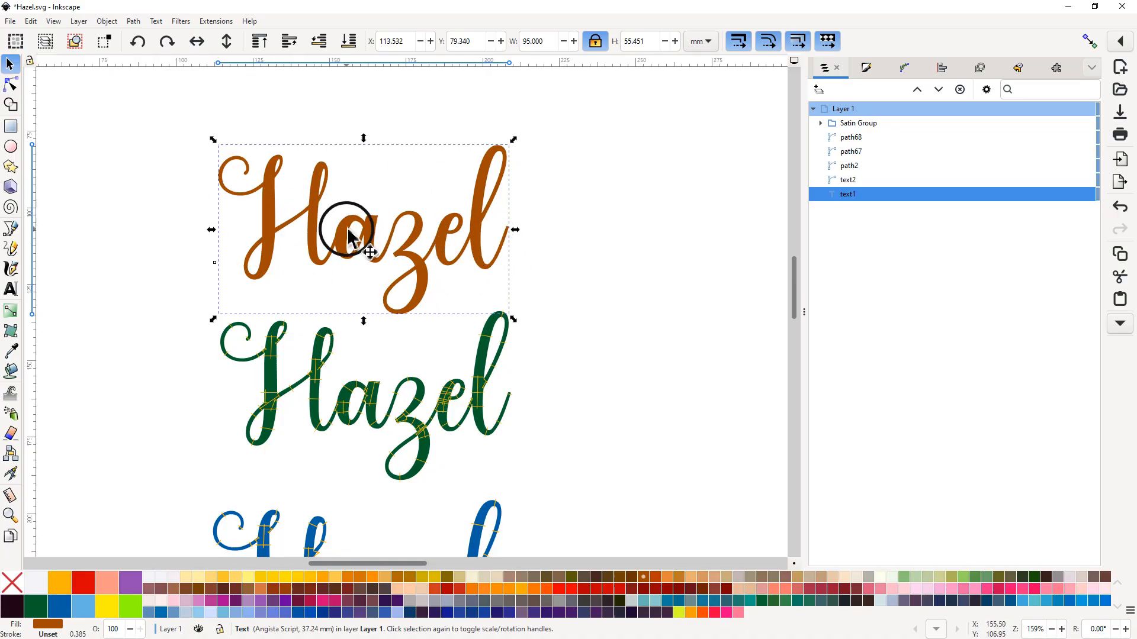
{"action": "left_click_drag", "start_coordinate": [368, 240], "coordinate": [373, 181]}
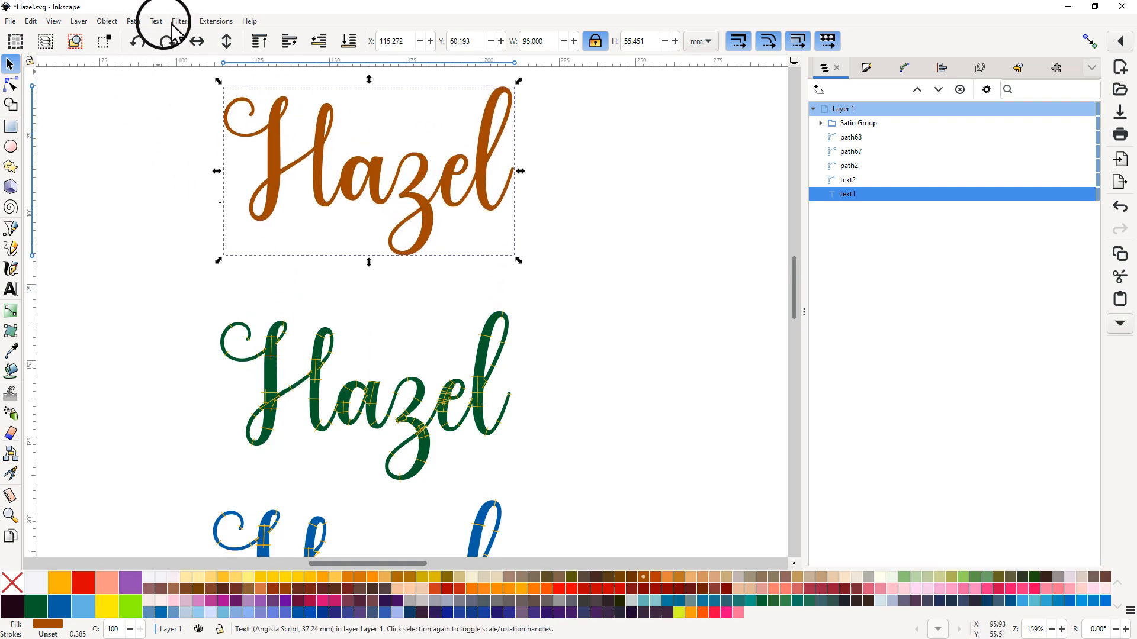
{"action": "left_click", "coordinate": [134, 22]}
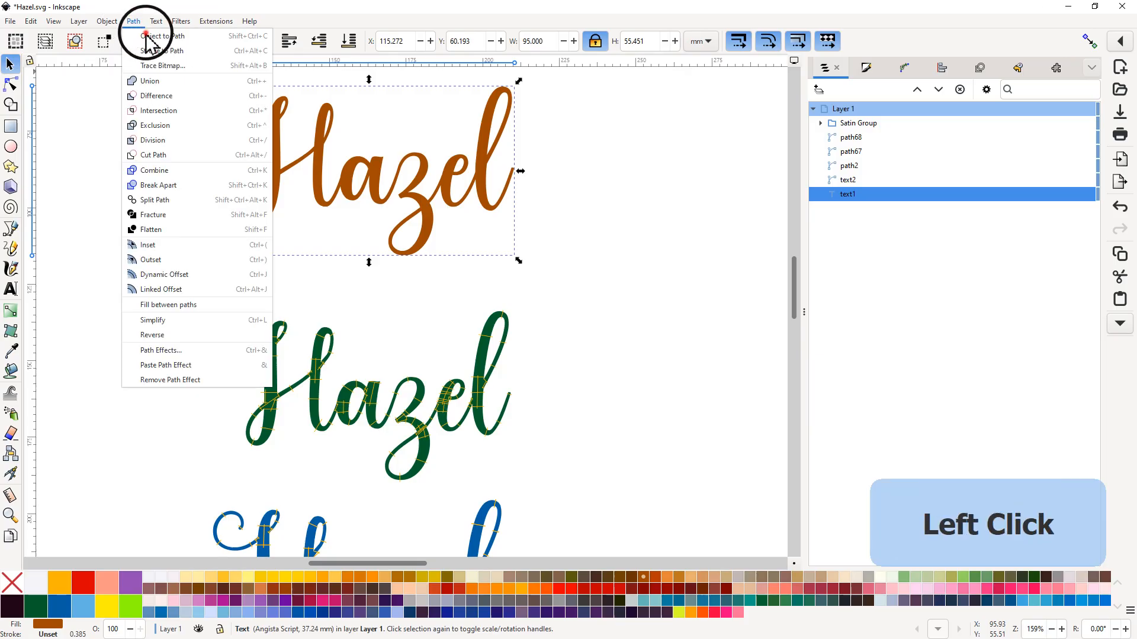
{"action": "left_click", "coordinate": [147, 37]}
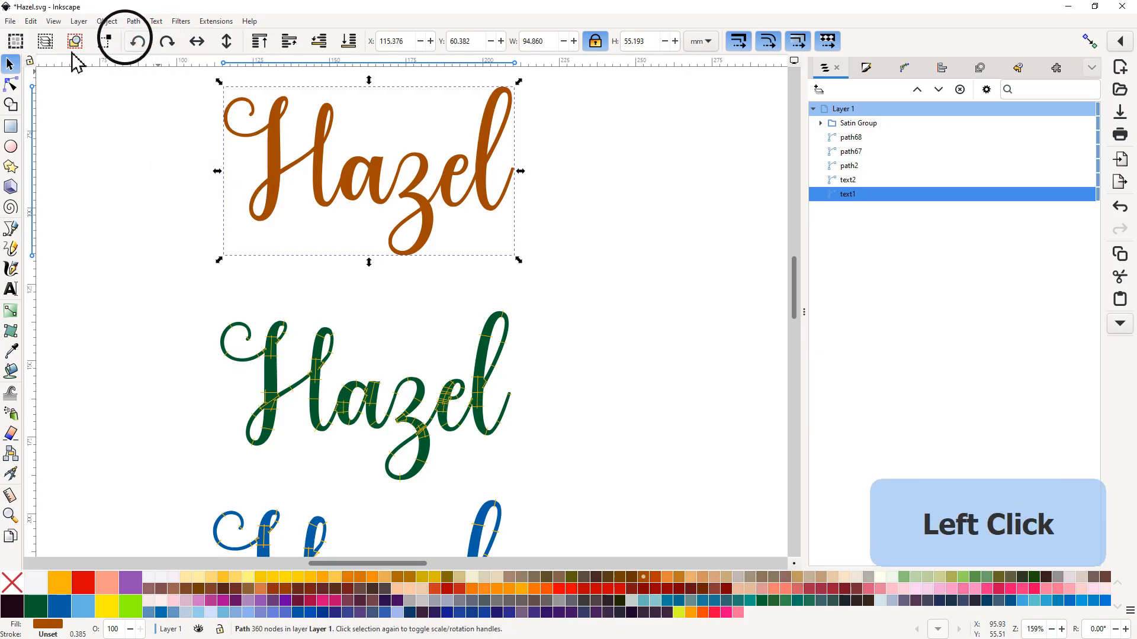
Step: Delete the brown lettering path above the green copy
{"action": "right_click", "coordinate": [352, 181]}
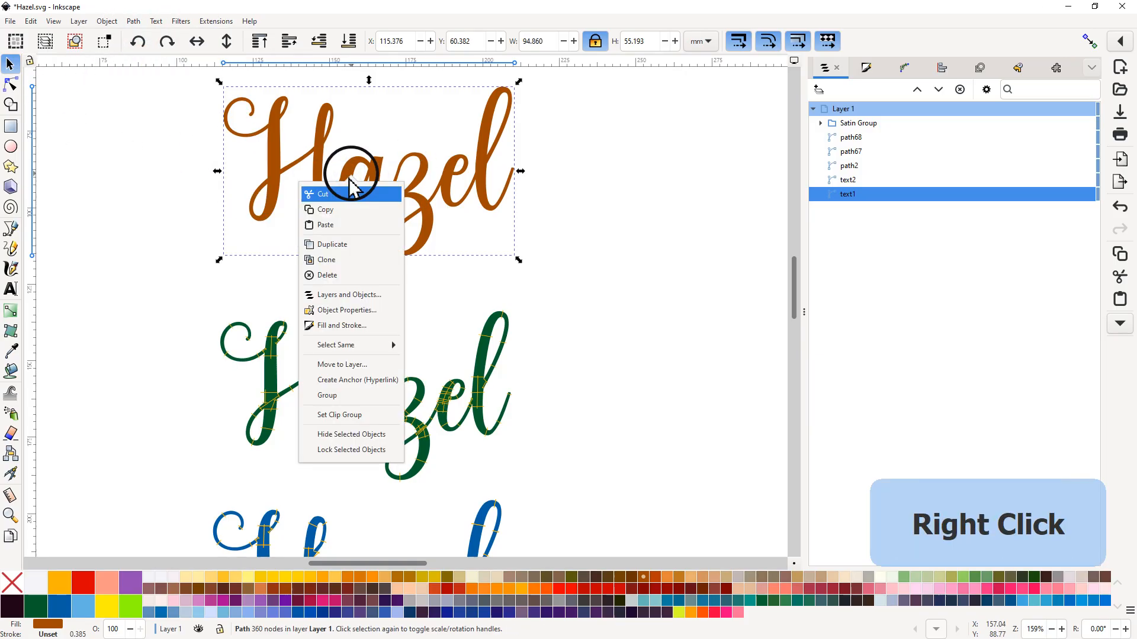
{"action": "left_click", "coordinate": [330, 276]}
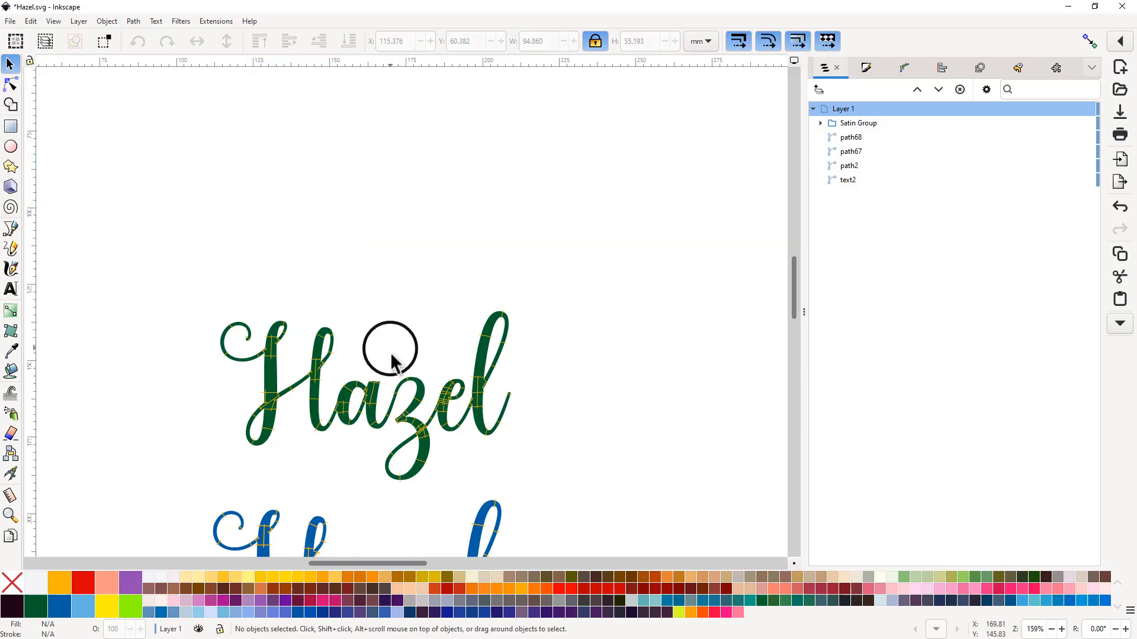
Step: Move the green lettering together with its rung lines up about 57 mm, away from the blue lettering, and deselect them
{"action": "left_click_drag", "start_coordinate": [180, 273], "coordinate": [536, 486]}
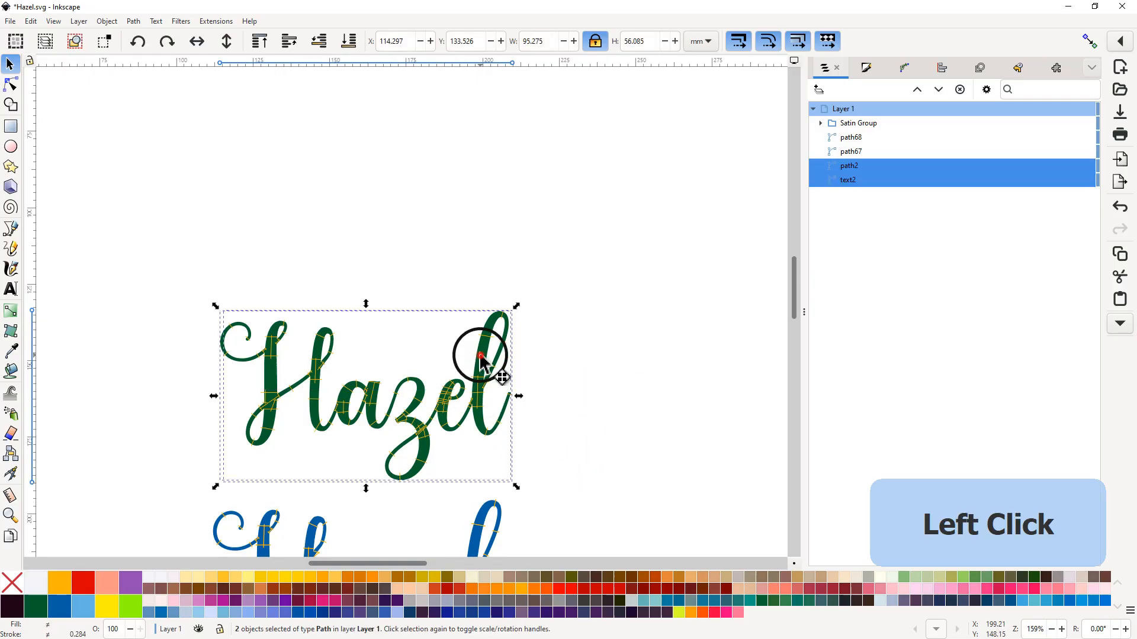
{"action": "left_click_drag", "start_coordinate": [481, 357], "coordinate": [485, 184]}
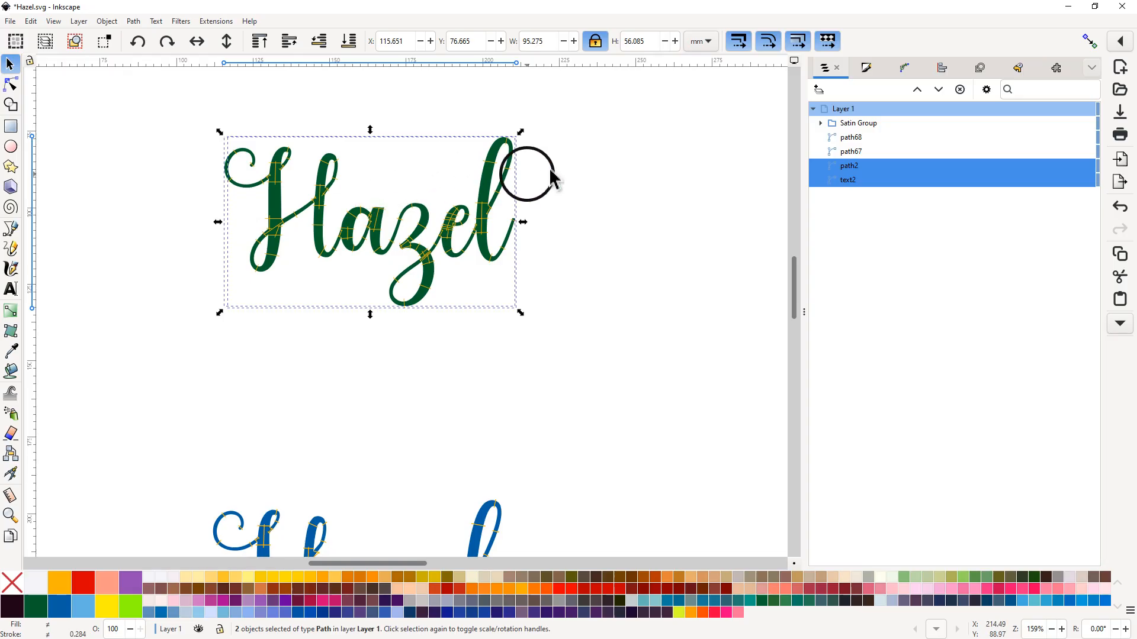
{"action": "left_click", "coordinate": [610, 208]}
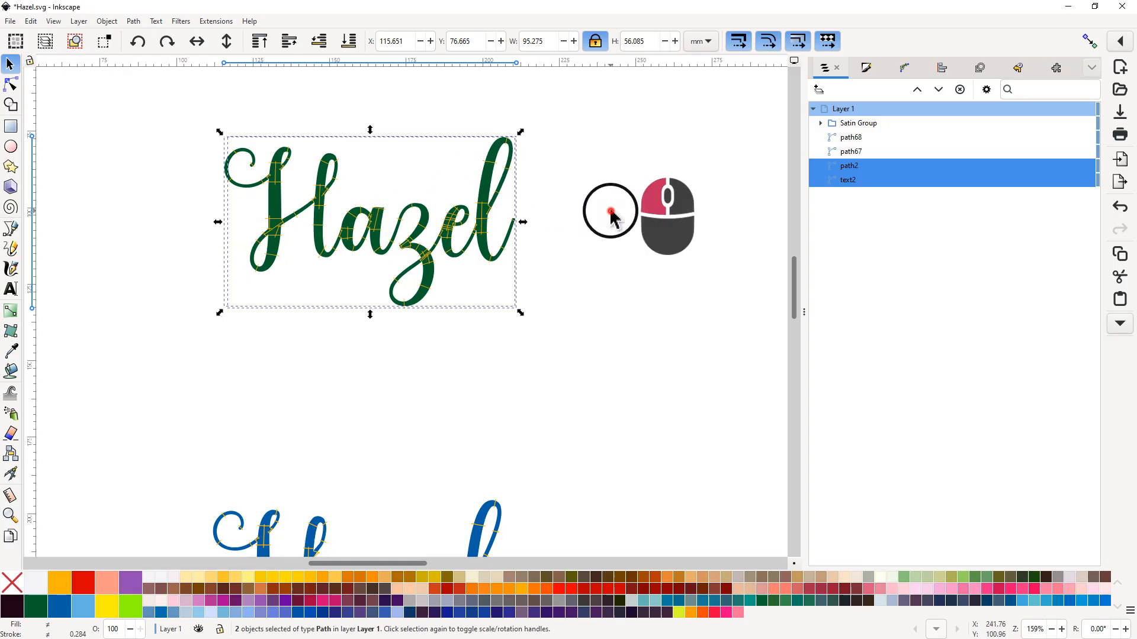
Step: Select the green lettering alone and examine the rung placement along its strokes and junctions, especially in the z and e
{"action": "left_click", "coordinate": [485, 188], "text": "ctrl"}
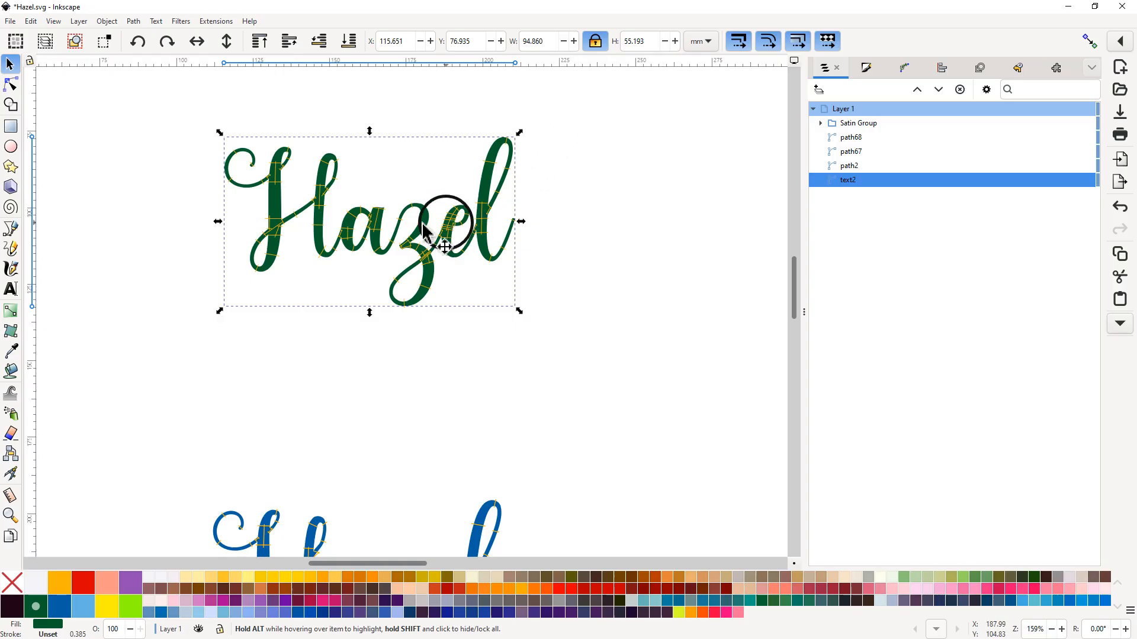
{"action": "scroll", "coordinate": [381, 241], "scroll_direction": "up", "scroll_amount": 1, "text": "ctrl"}
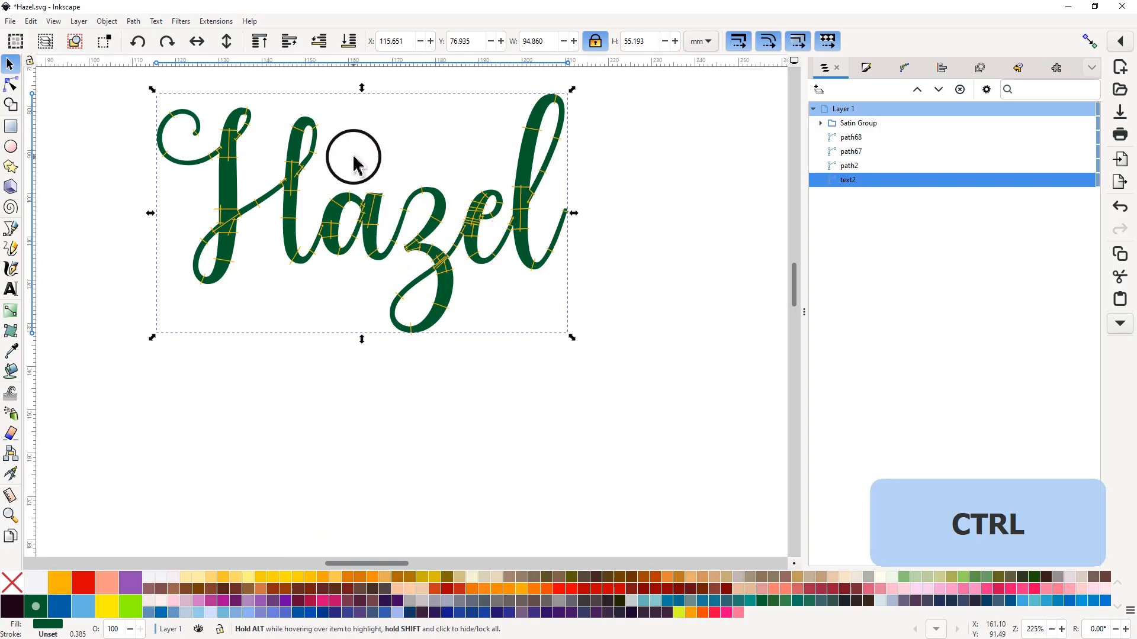
{"action": "middle_click", "coordinate": [354, 162]}
{"action": "scroll", "coordinate": [307, 228], "scroll_direction": "up", "scroll_amount": 1, "text": "ctrl"}
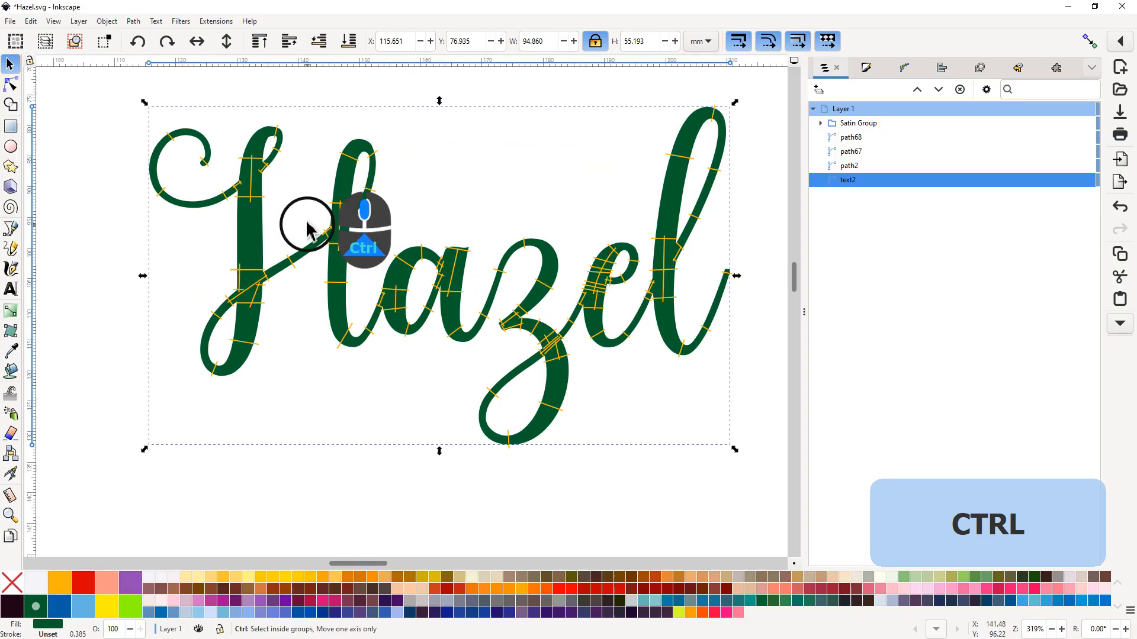
{"action": "scroll", "coordinate": [307, 228], "scroll_direction": "up", "scroll_amount": 2, "text": "ctrl"}
{"action": "middle_click", "coordinate": [254, 178]}
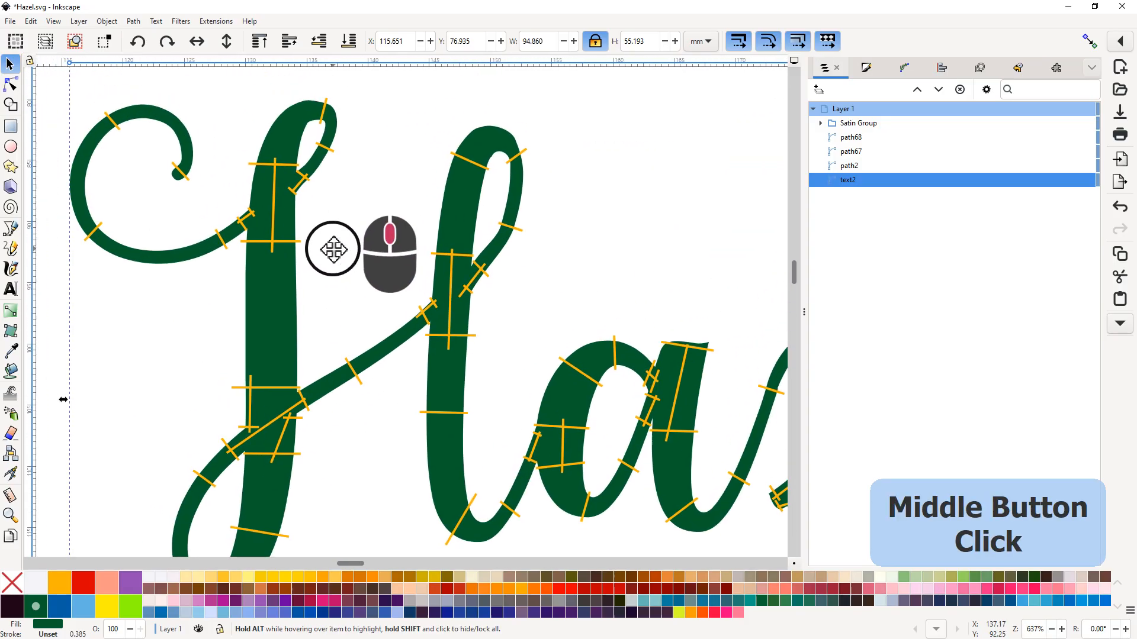
{"action": "middle_click", "coordinate": [333, 249]}
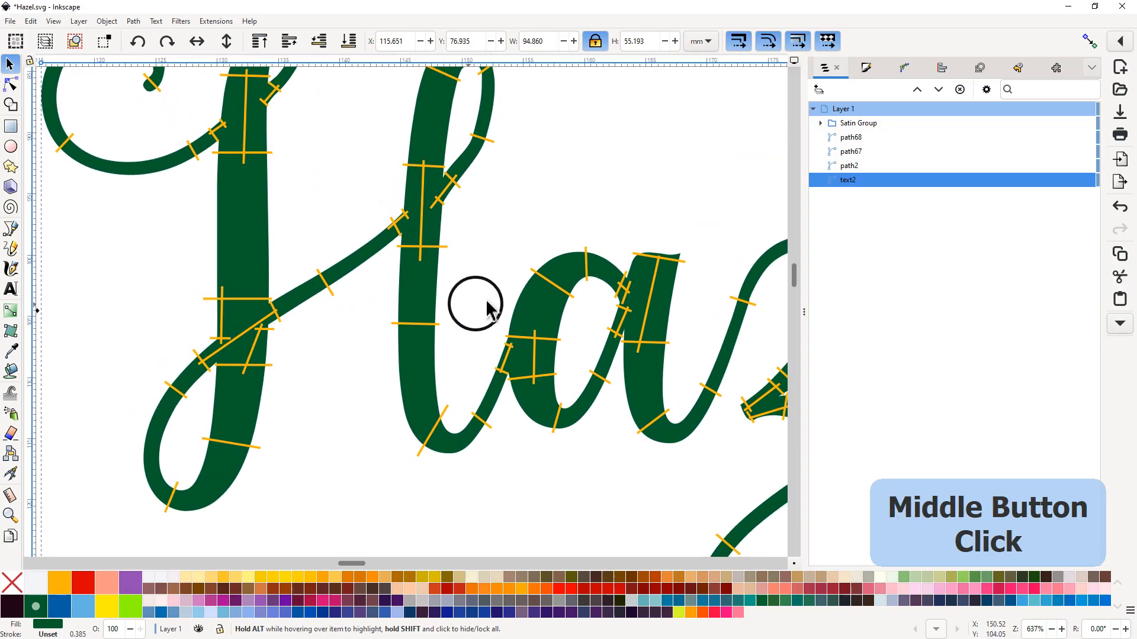
{"action": "middle_click", "coordinate": [658, 225]}
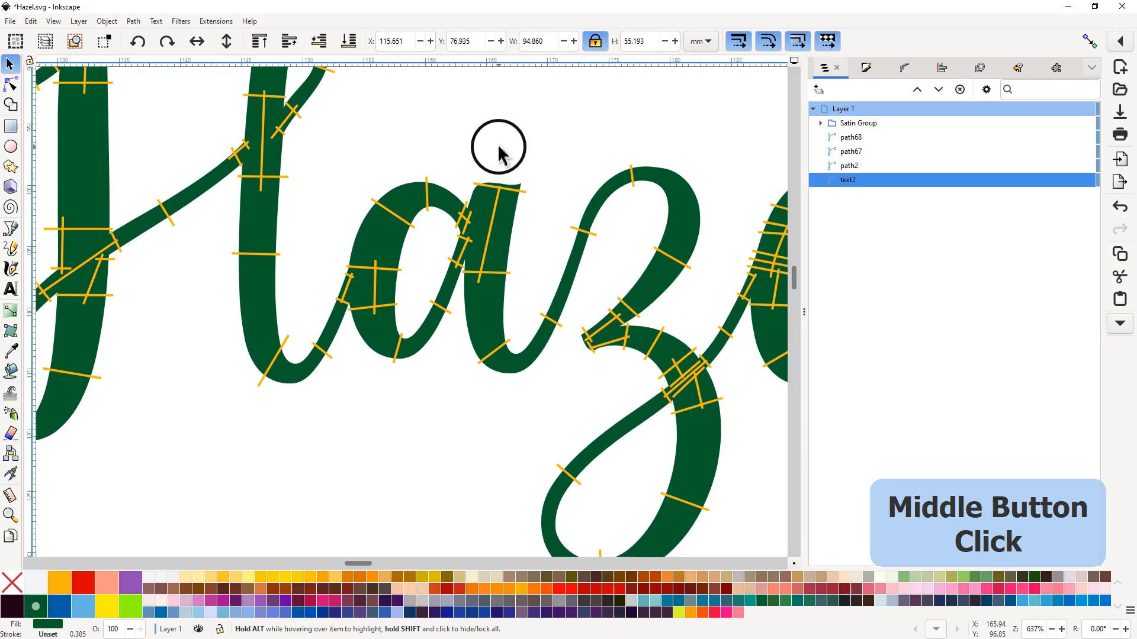
{"action": "scroll", "coordinate": [516, 264], "scroll_direction": "down", "scroll_amount": 3, "text": "ctrl"}
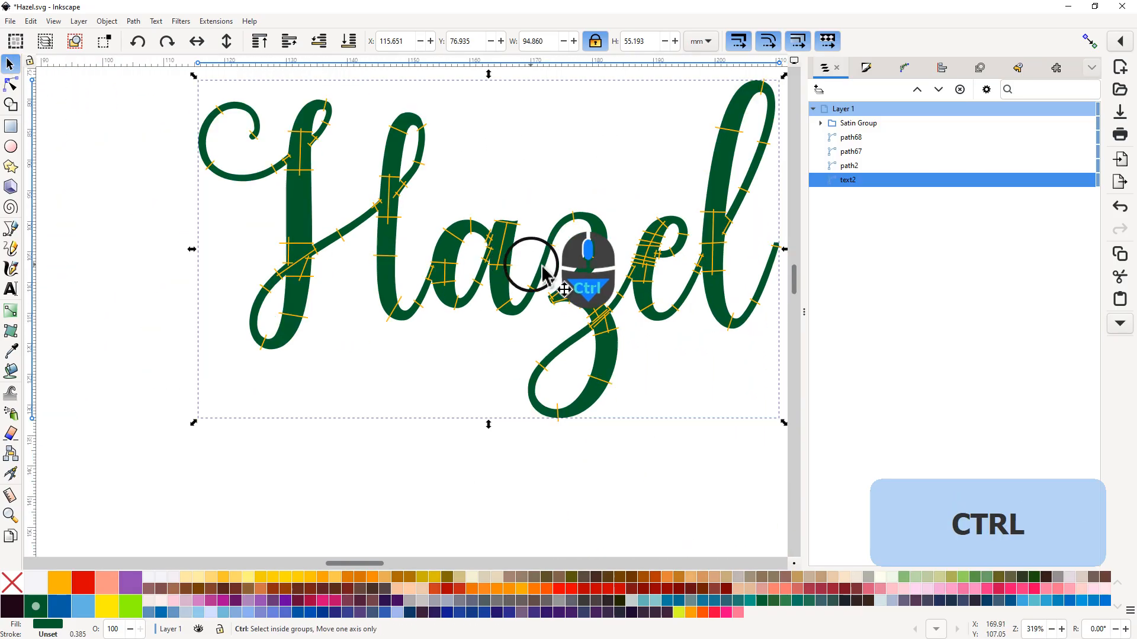
{"action": "scroll", "coordinate": [672, 279], "scroll_direction": "up", "scroll_amount": 3, "text": "ctrl"}
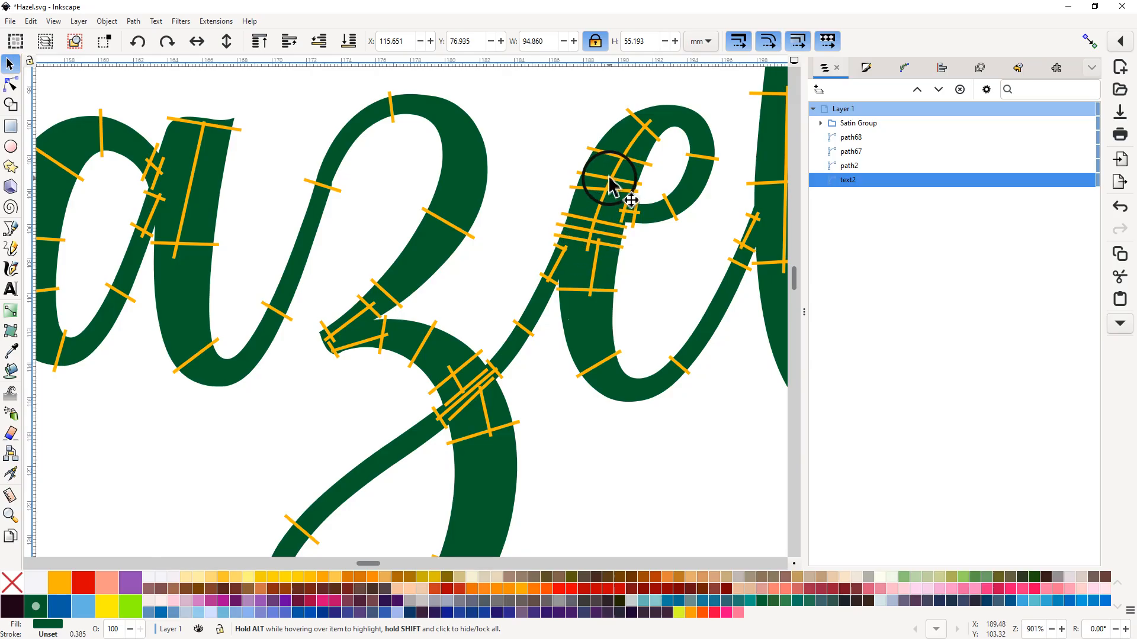
{"action": "scroll", "coordinate": [610, 184], "scroll_direction": "down", "scroll_amount": 4}
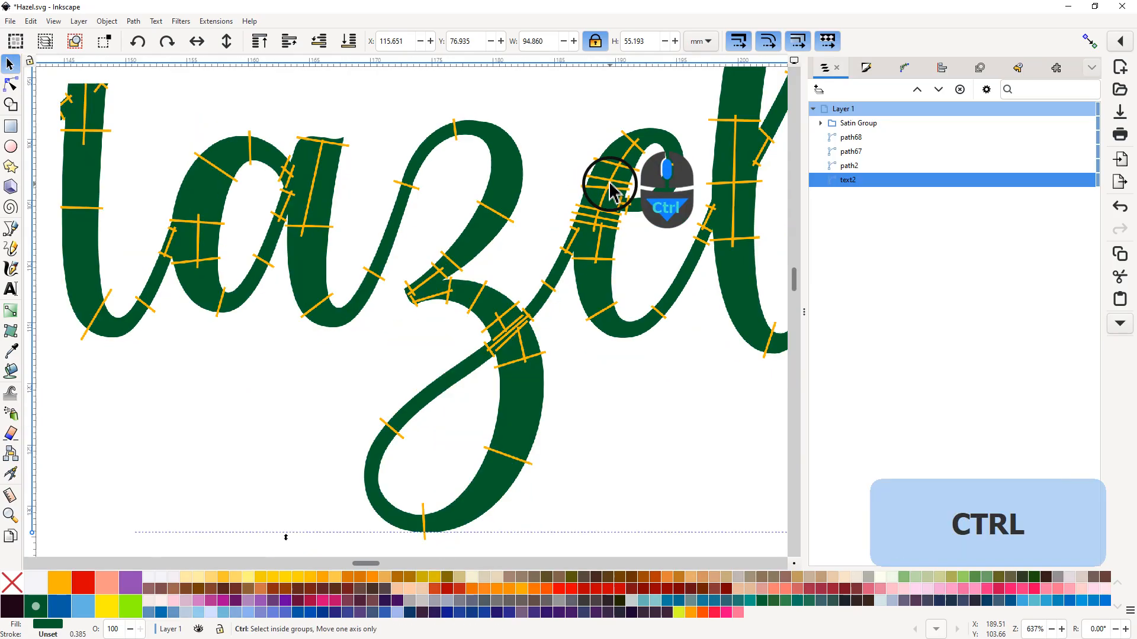
{"action": "middle_click", "coordinate": [609, 195]}
{"action": "left_click_drag", "start_coordinate": [530, 243], "coordinate": [457, 266]}
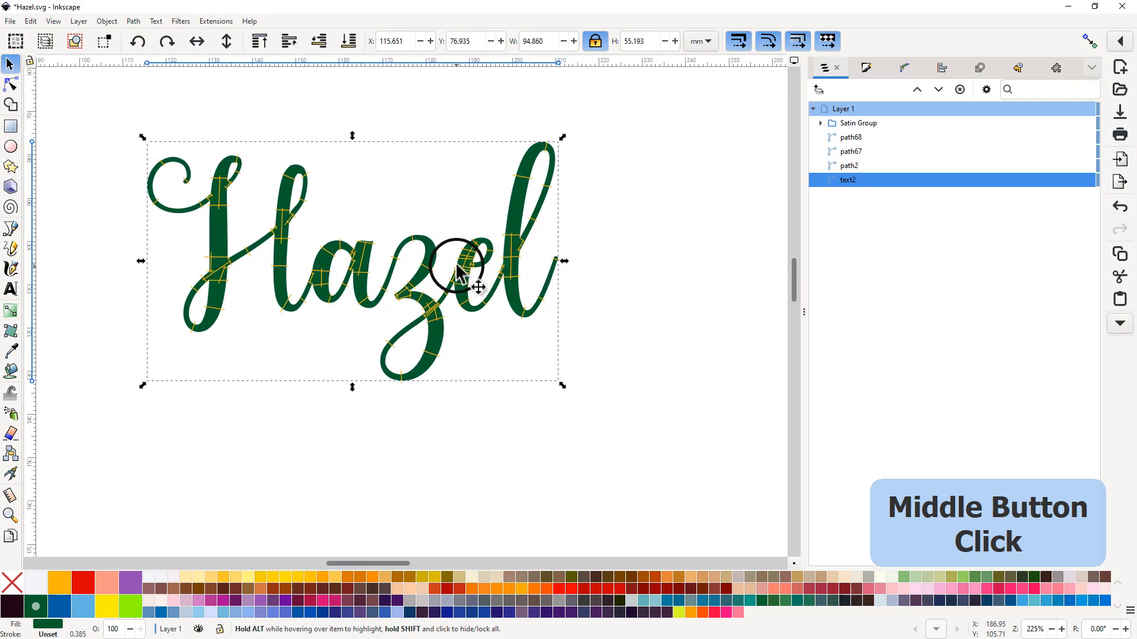
Step: Convert the green lettering and its rungs with Fill to satin, using 0.20 mm pull compensation with center-walk and contour underlay
{"action": "left_click", "coordinate": [79, 91]}
{"action": "left_click_drag", "start_coordinate": [77, 87], "coordinate": [627, 437]}
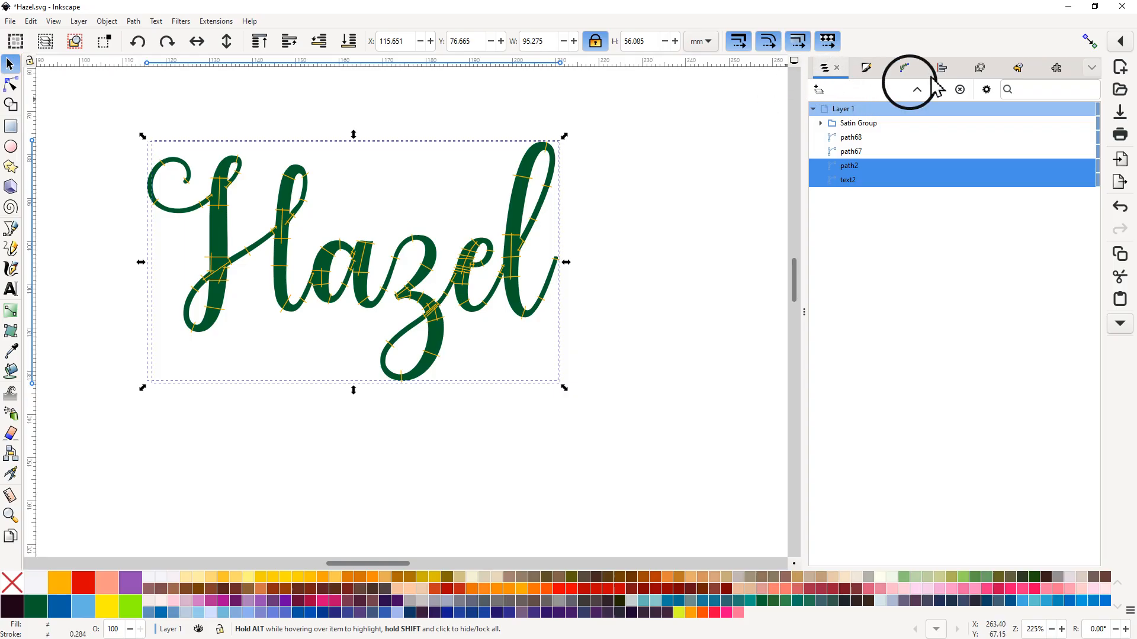
{"action": "left_click", "coordinate": [1056, 67]}
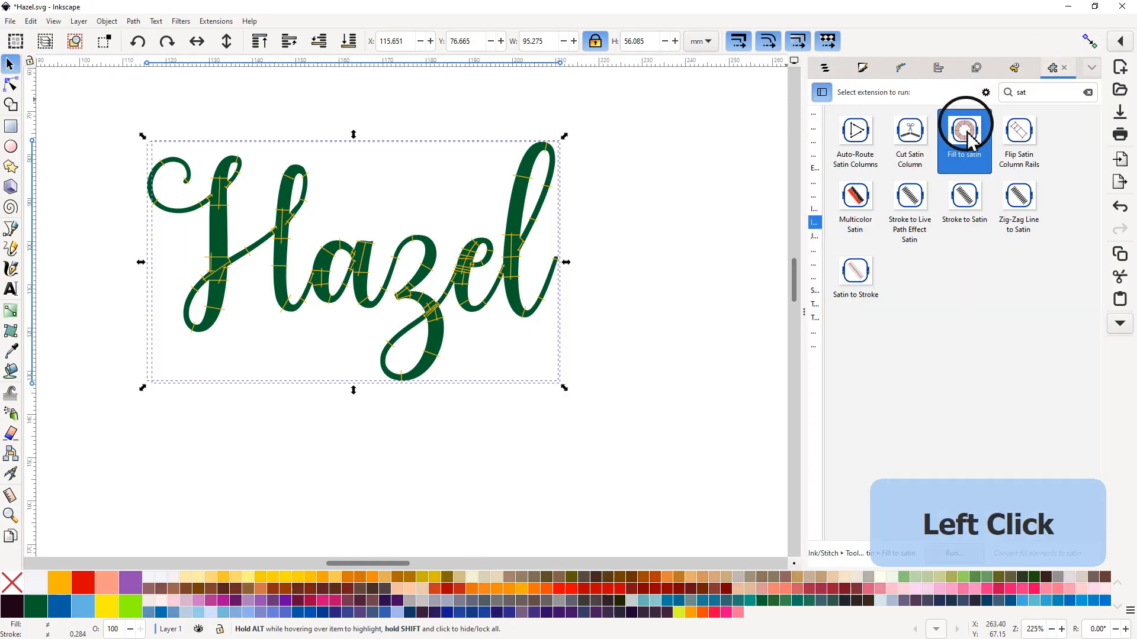
{"action": "left_click", "coordinate": [997, 526]}
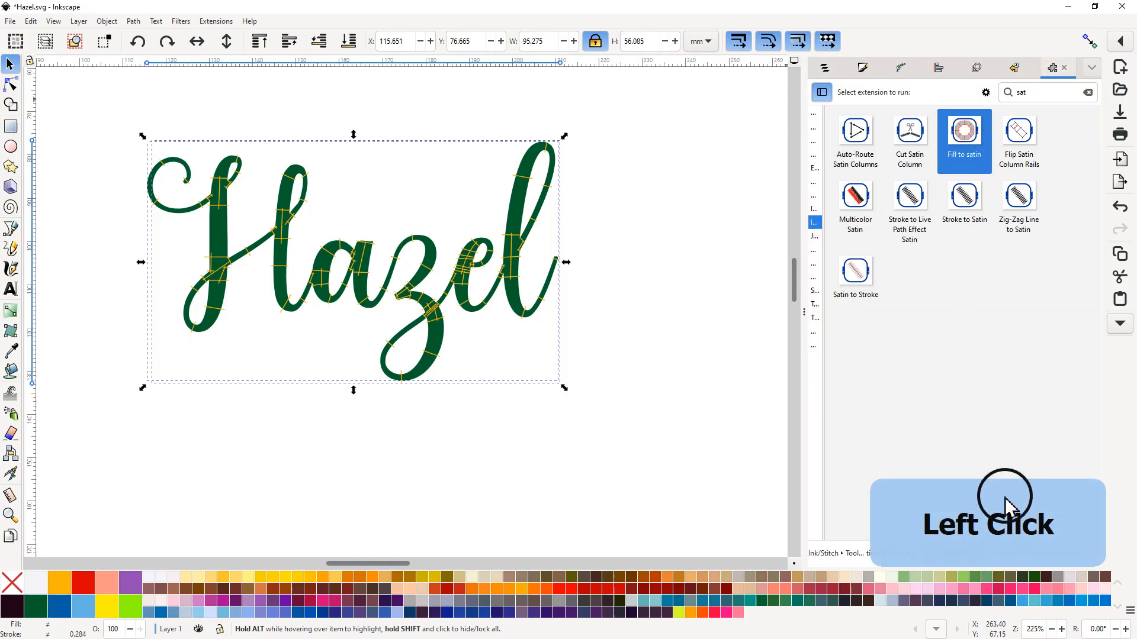
{"action": "left_click", "coordinate": [980, 161]}
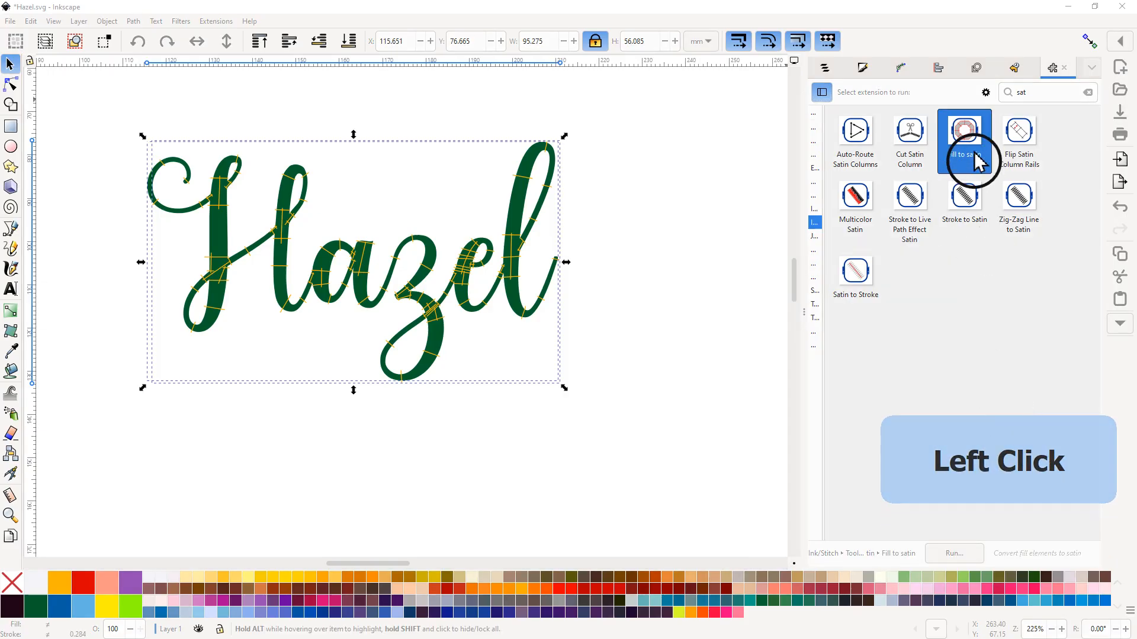
{"action": "left_click", "coordinate": [950, 556]}
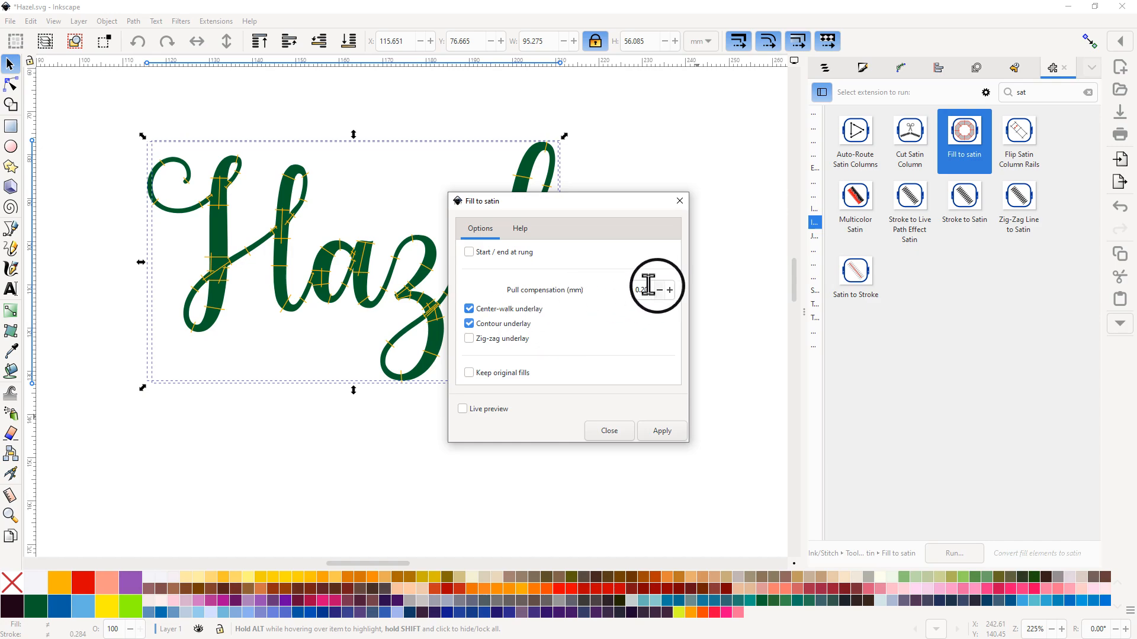
{"action": "left_click", "coordinate": [658, 432]}
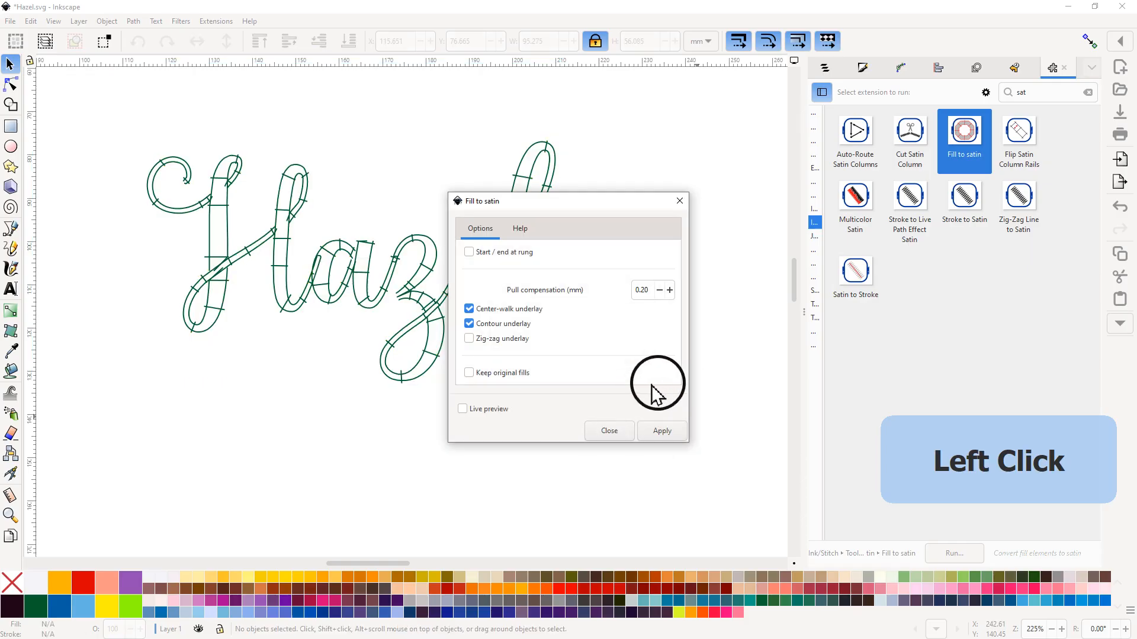
{"action": "left_click", "coordinate": [679, 201]}
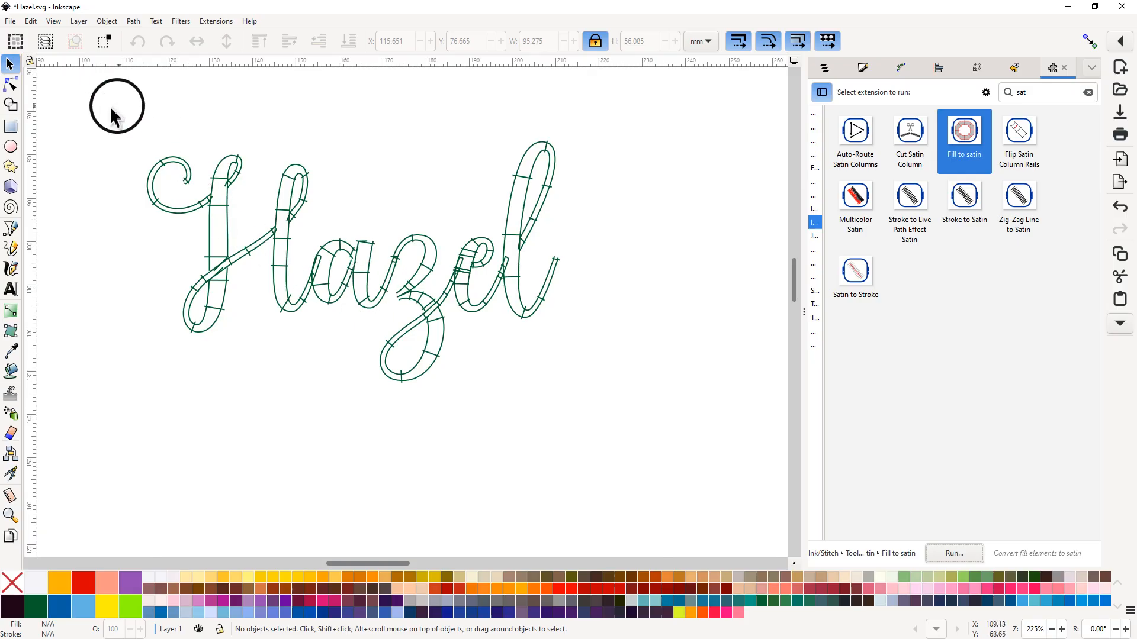
Step: Recolor the strokes of the H satin group yellow and those of the a satin group light blue
{"action": "scroll", "coordinate": [326, 305], "scroll_direction": "up", "scroll_amount": 4}
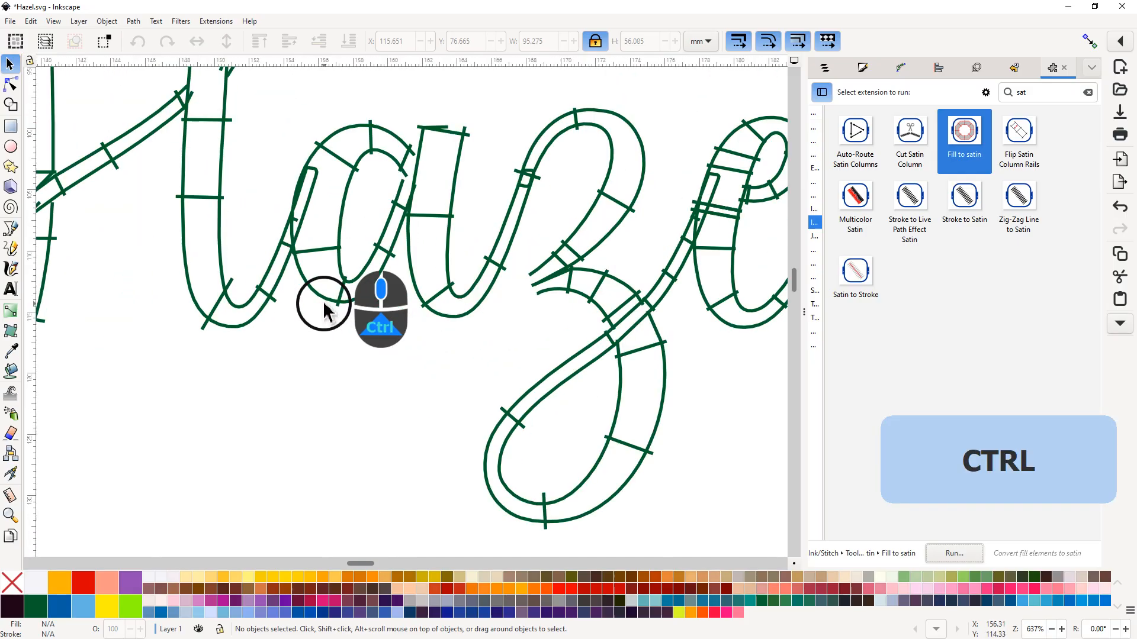
{"action": "scroll", "coordinate": [365, 349], "scroll_direction": "down", "scroll_amount": 2}
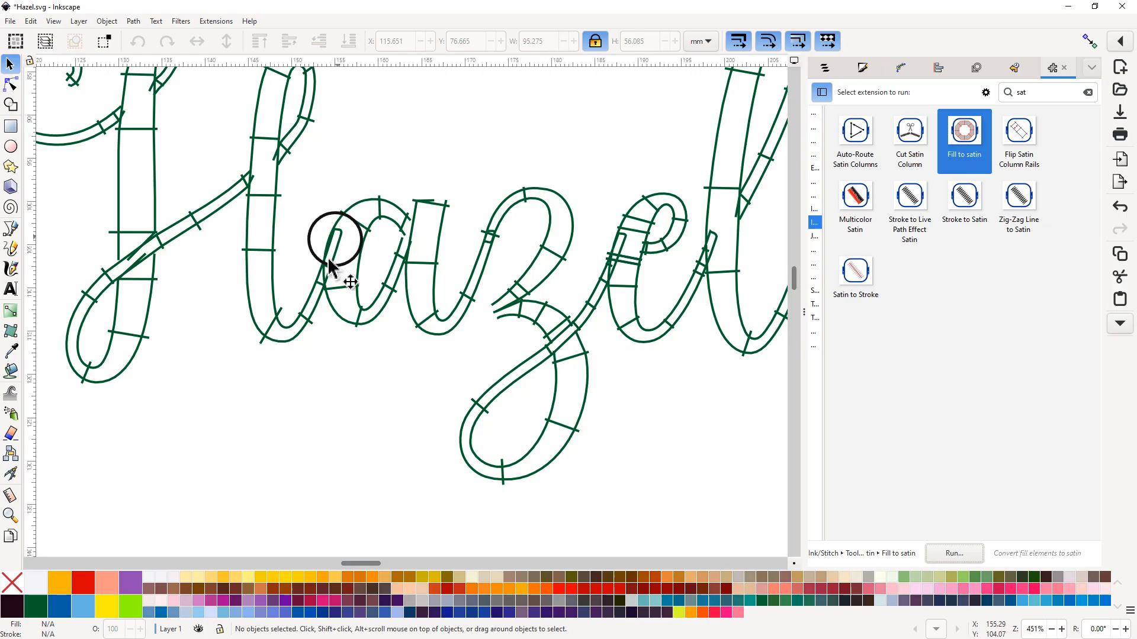
{"action": "left_click", "coordinate": [311, 309]}
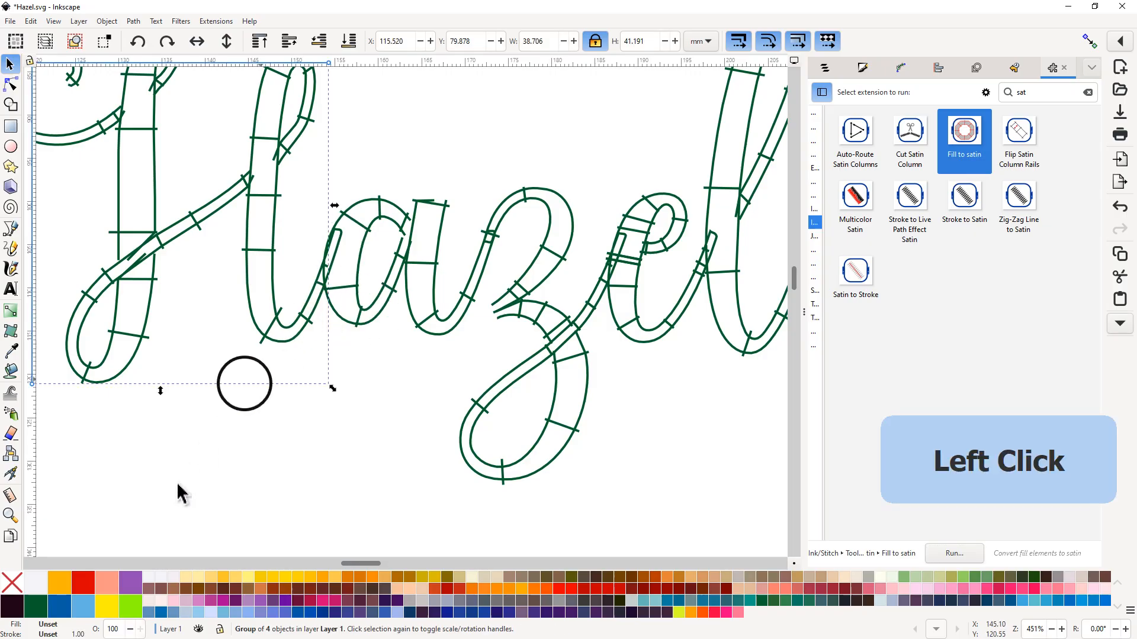
{"action": "middle_click", "coordinate": [108, 606]}
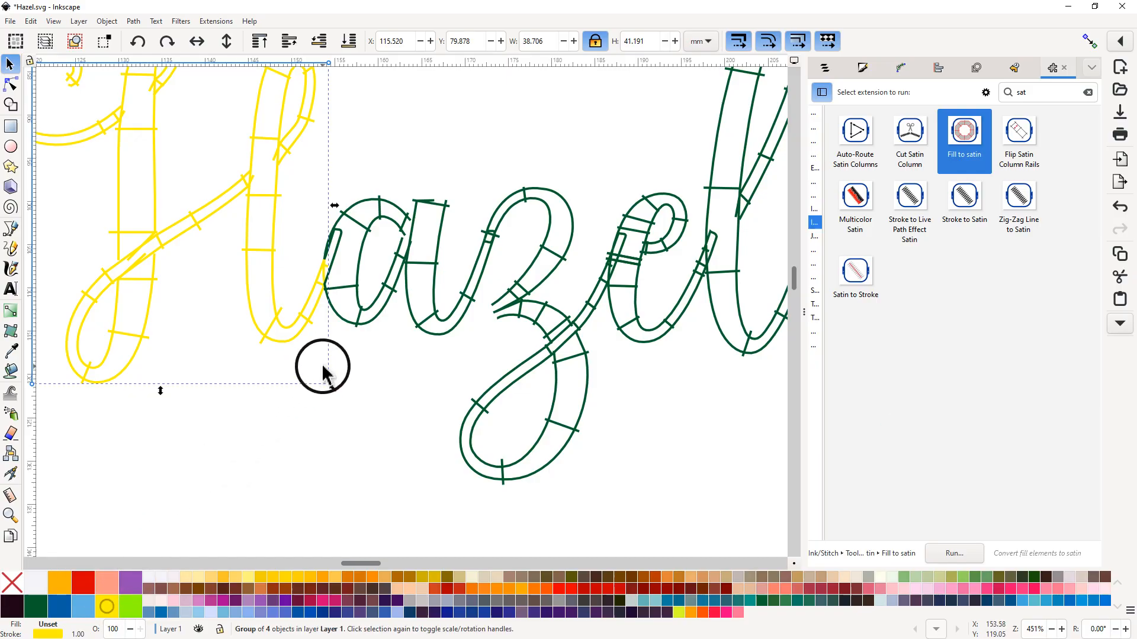
{"action": "left_click", "coordinate": [396, 289]}
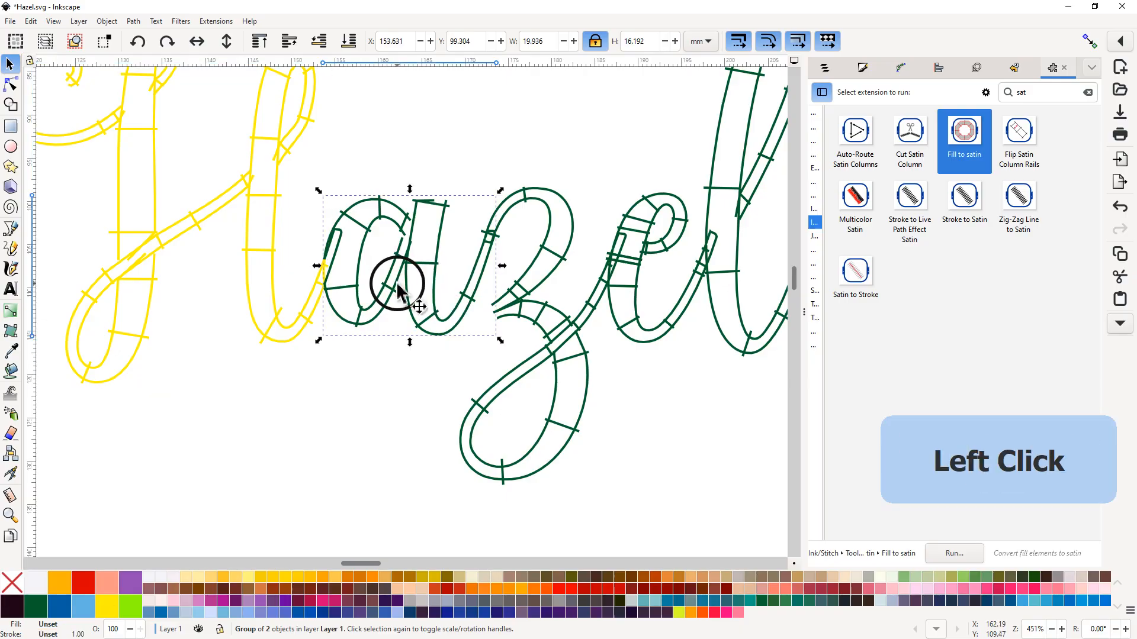
{"action": "middle_click", "coordinate": [83, 609]}
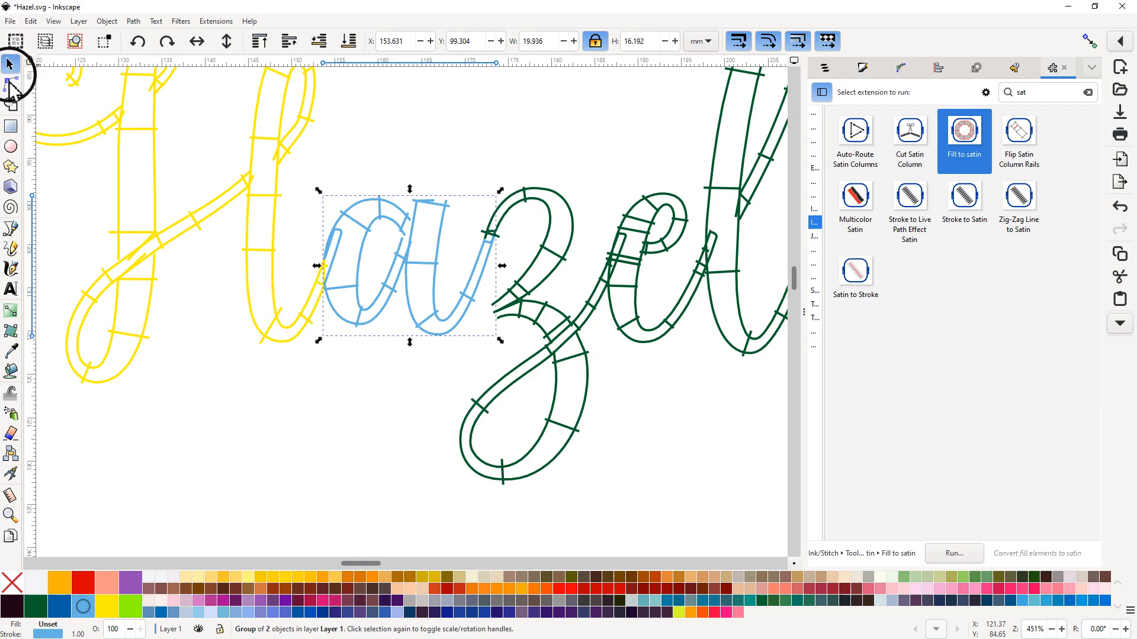
Step: Delete the stray inner loop of nodes from the satin path outlining the round bowl of the light blue a
{"action": "left_click", "coordinate": [11, 85]}
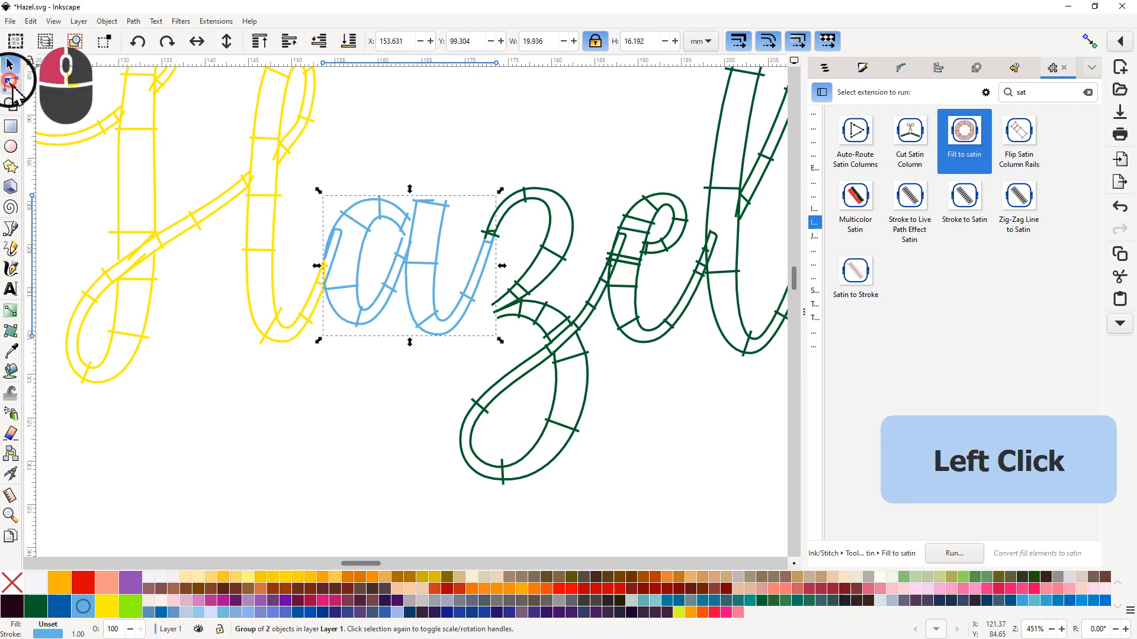
{"action": "left_click", "coordinate": [358, 216]}
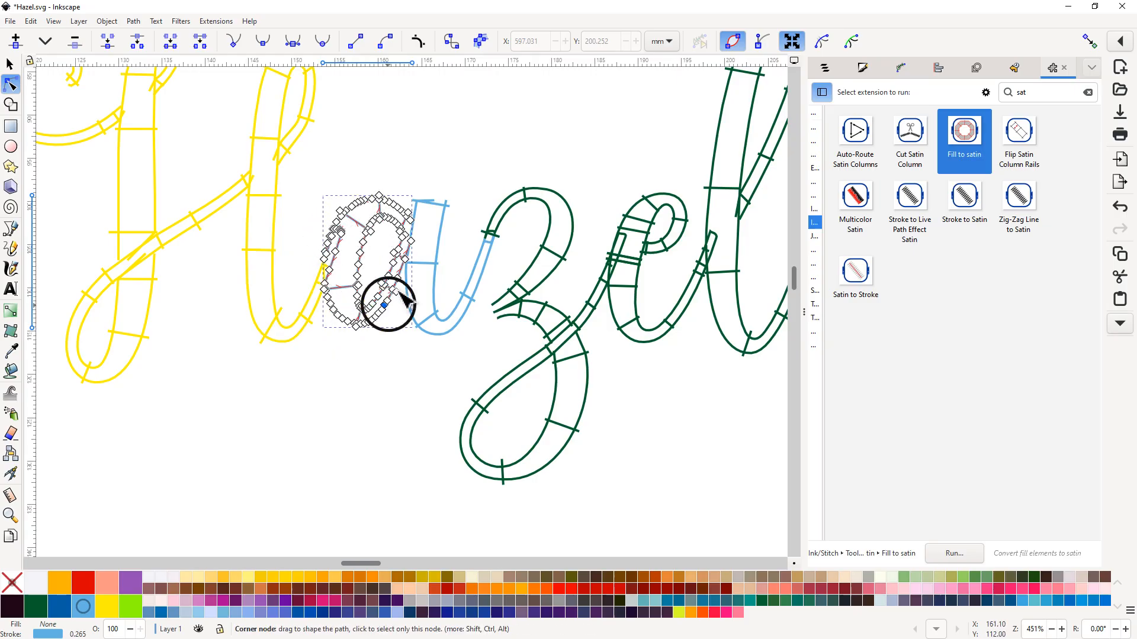
{"action": "left_click", "coordinate": [333, 310]}
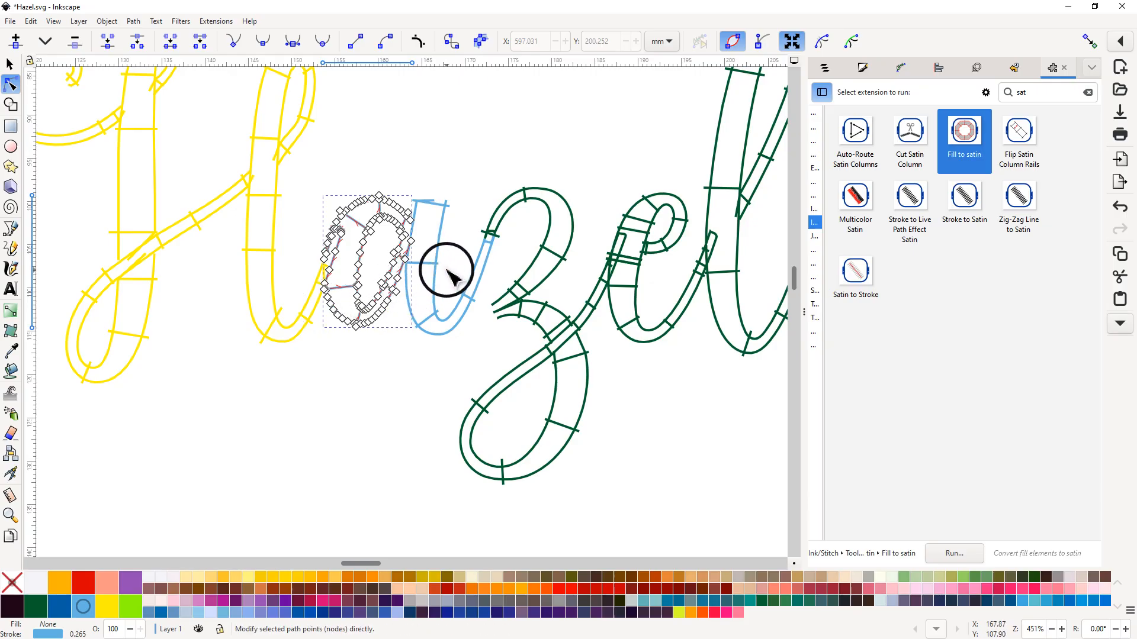
{"action": "key", "text": "ctrl"}
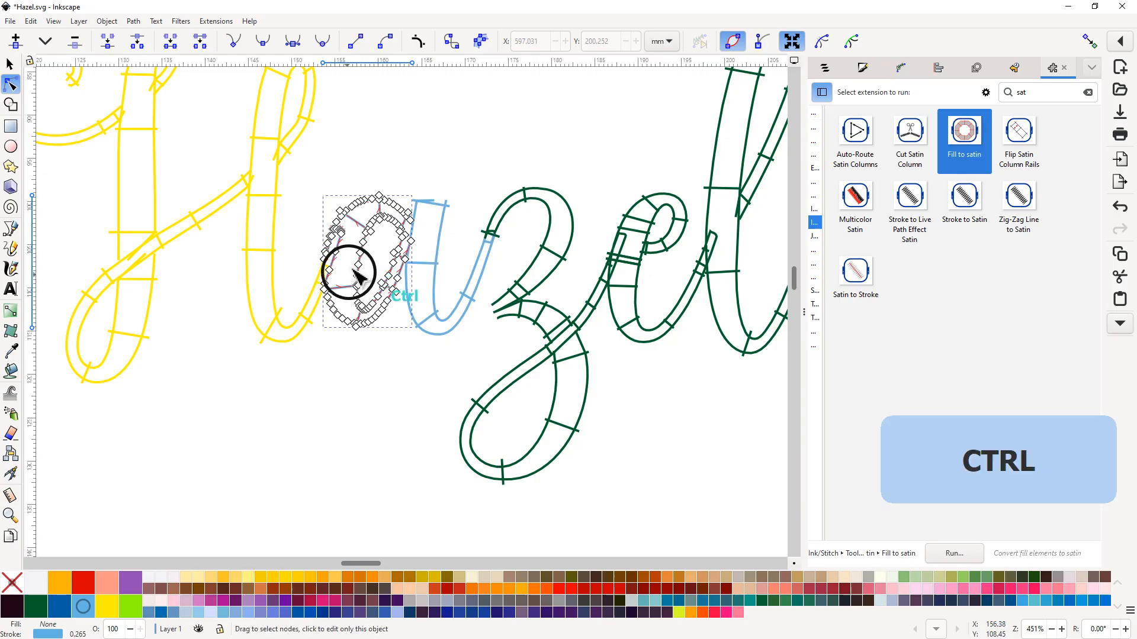
{"action": "scroll", "coordinate": [357, 274], "scroll_direction": "up", "scroll_amount": 4, "text": "ctrl"}
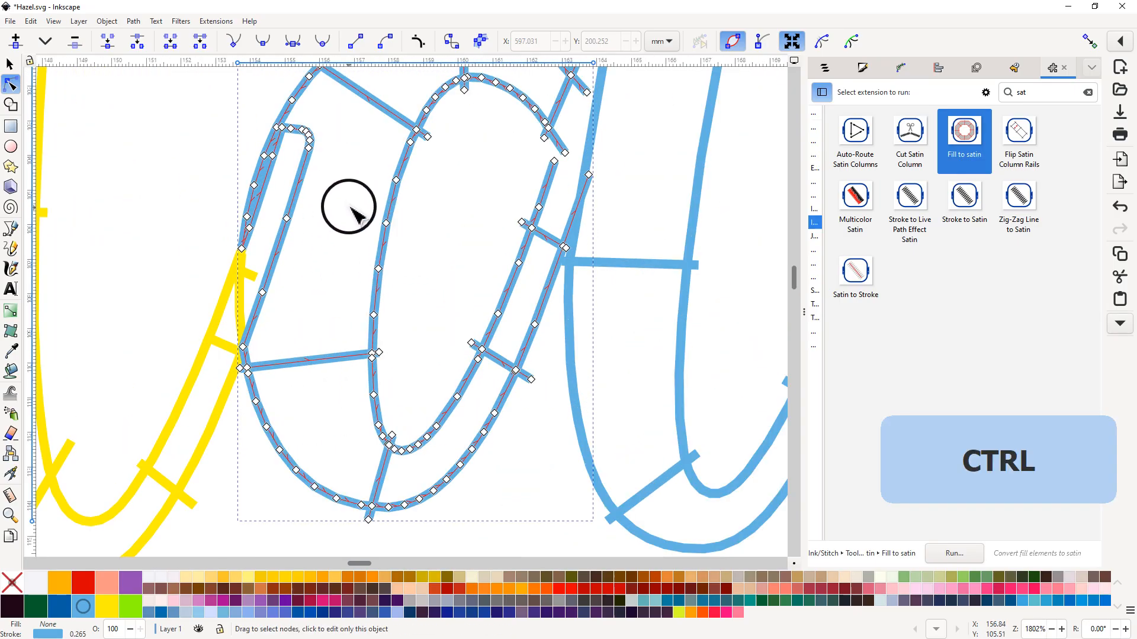
{"action": "middle_click", "coordinate": [465, 215]}
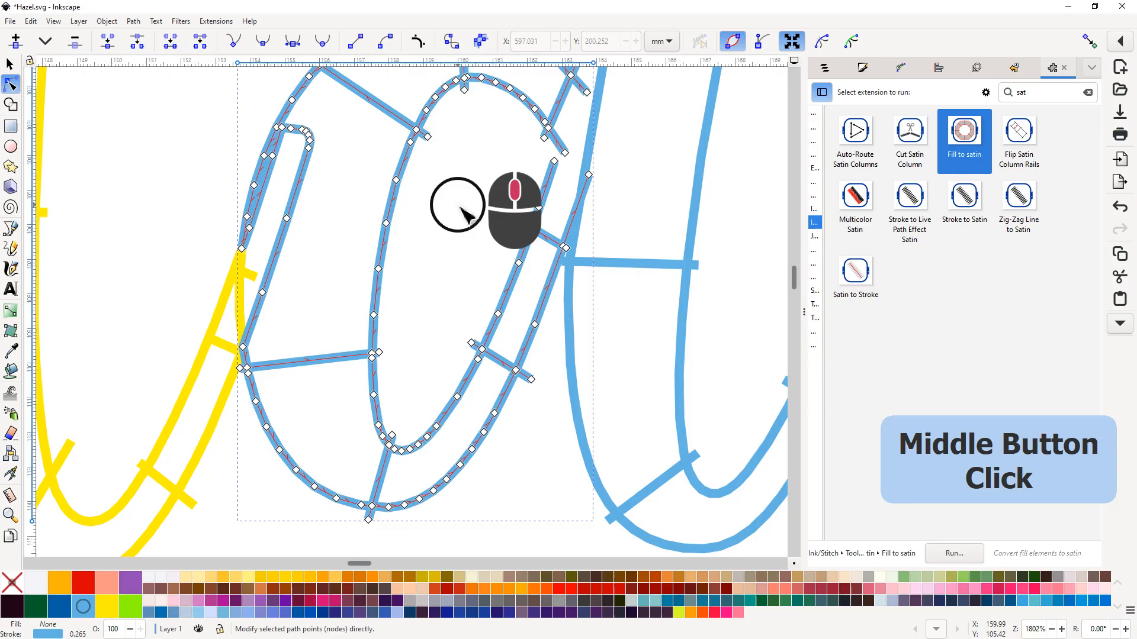
{"action": "left_click_drag", "start_coordinate": [460, 208], "coordinate": [476, 260]}
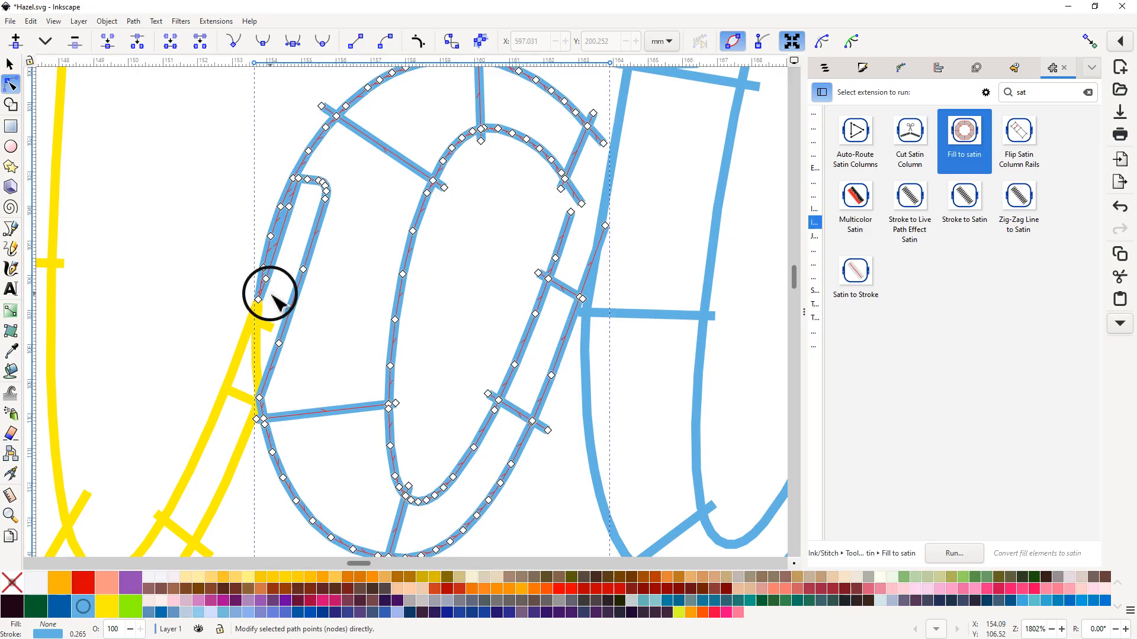
{"action": "left_click", "coordinate": [269, 296], "text": "alt"}
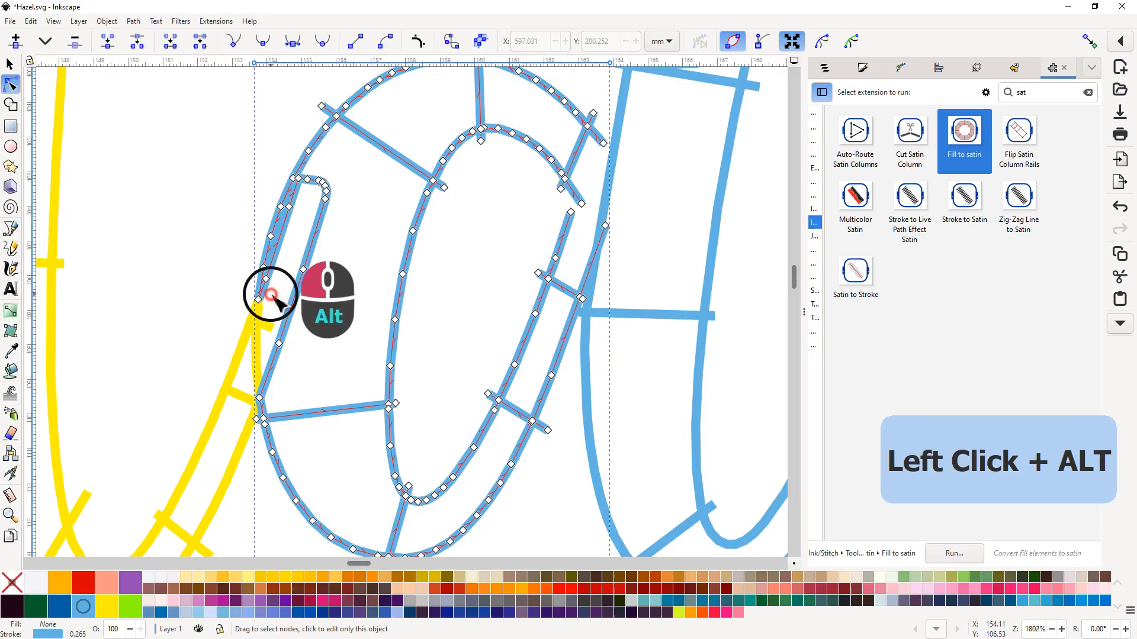
{"action": "mouse_move", "coordinate": [265, 282]}
{"action": "left_mouse_down"}
{"action": "mouse_move", "coordinate": [299, 172]}
{"action": "mouse_move", "coordinate": [334, 172]}
{"action": "mouse_move", "coordinate": [342, 182]}
{"action": "mouse_move", "coordinate": [330, 276]}
{"action": "mouse_move", "coordinate": [279, 376]}
{"action": "mouse_move", "coordinate": [265, 373]}
{"action": "mouse_move", "coordinate": [268, 296]}
{"action": "left_mouse_up"}
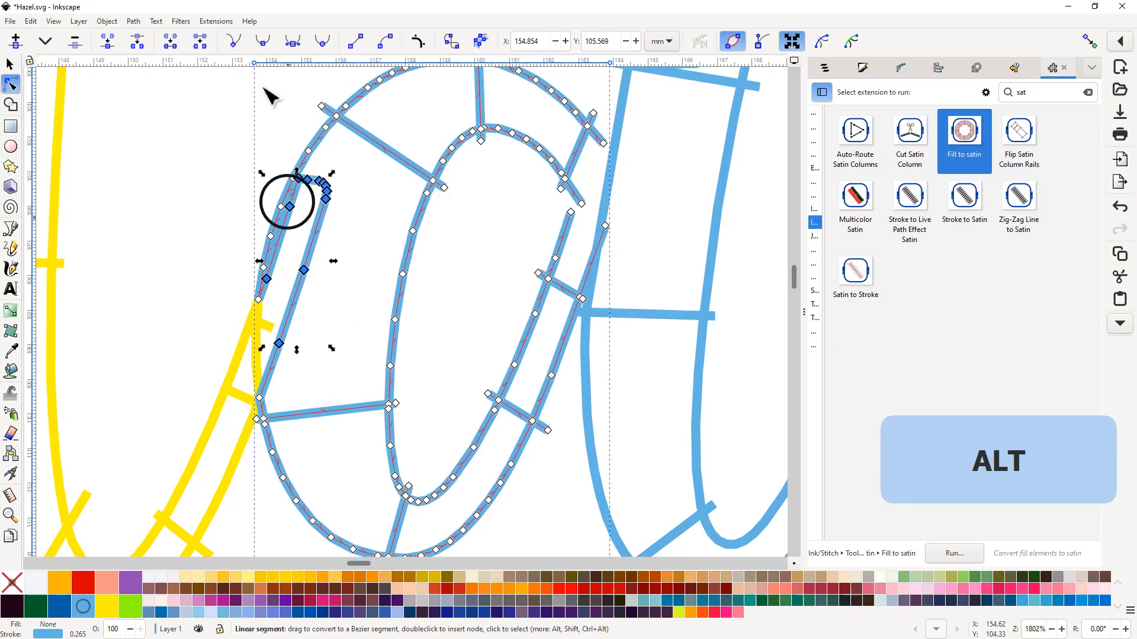
{"action": "left_click", "coordinate": [73, 47]}
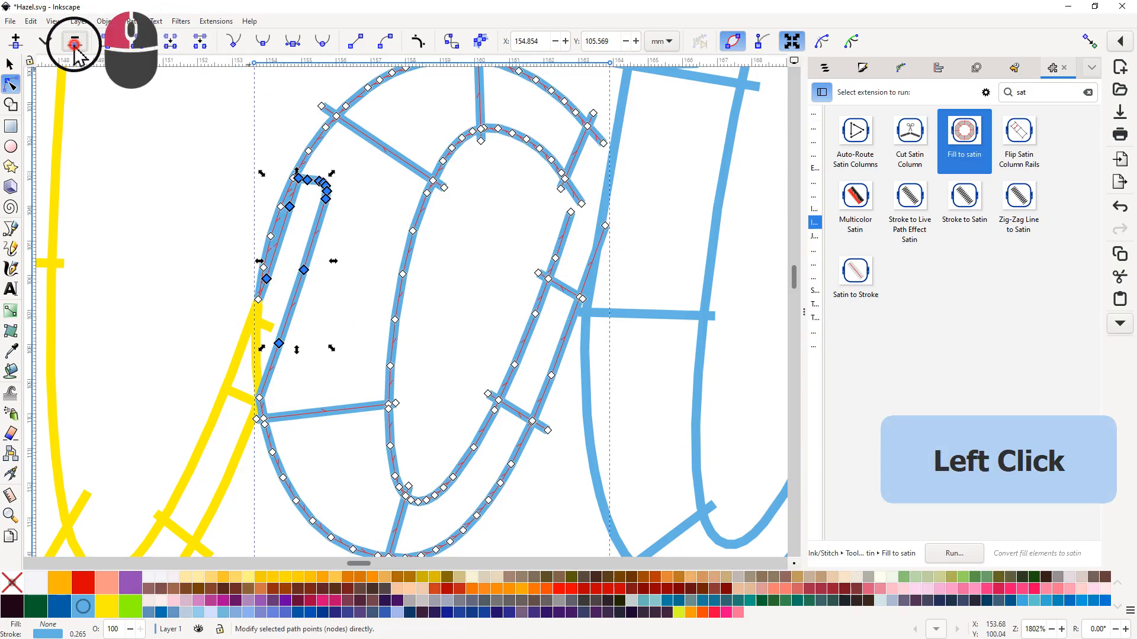
{"action": "left_click", "coordinate": [363, 196]}
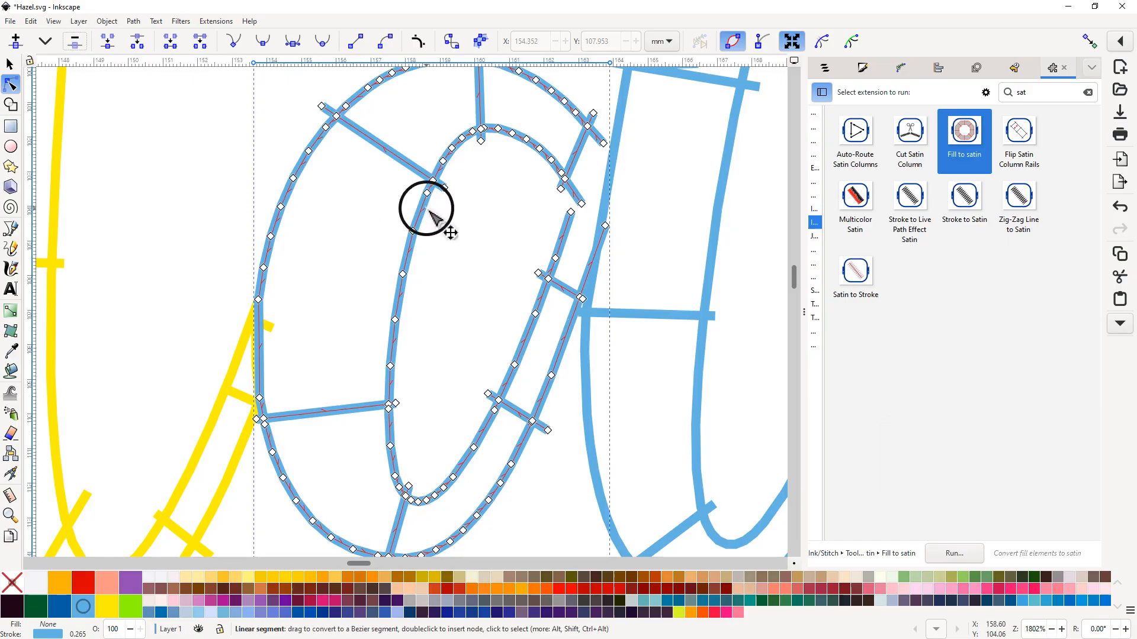
Step: Undo the node deletion, the light blue and yellow recoloring and the Fill to satin conversion, restoring the green fill lettering with its rungs
{"action": "scroll", "coordinate": [409, 240], "scroll_direction": "down", "scroll_amount": 4}
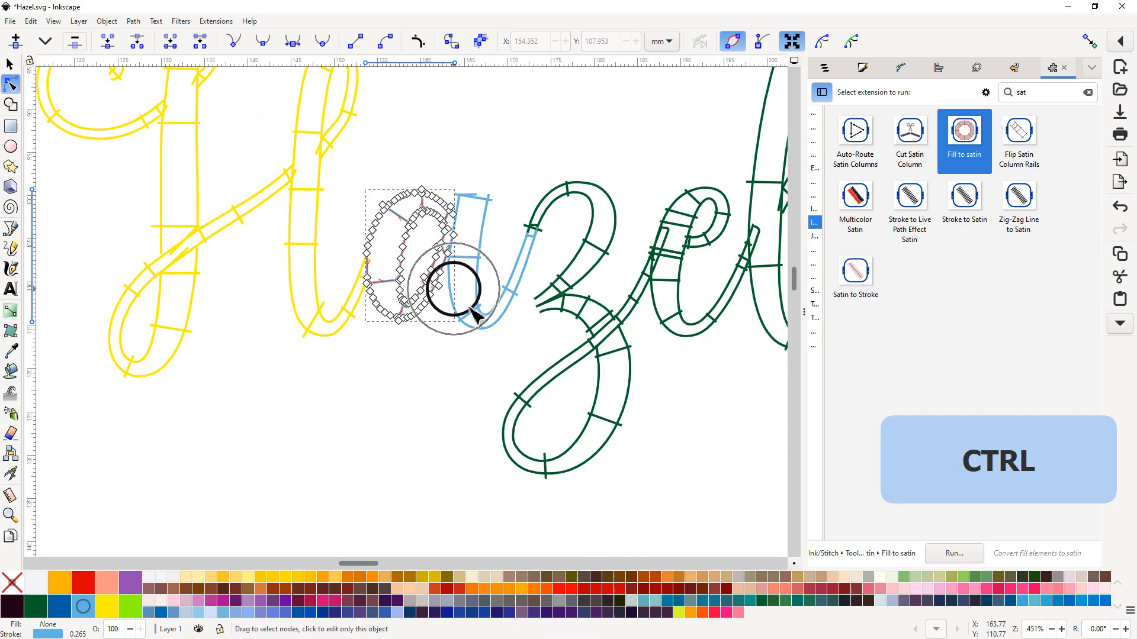
{"action": "scroll", "coordinate": [465, 356], "scroll_direction": "down", "scroll_amount": 3}
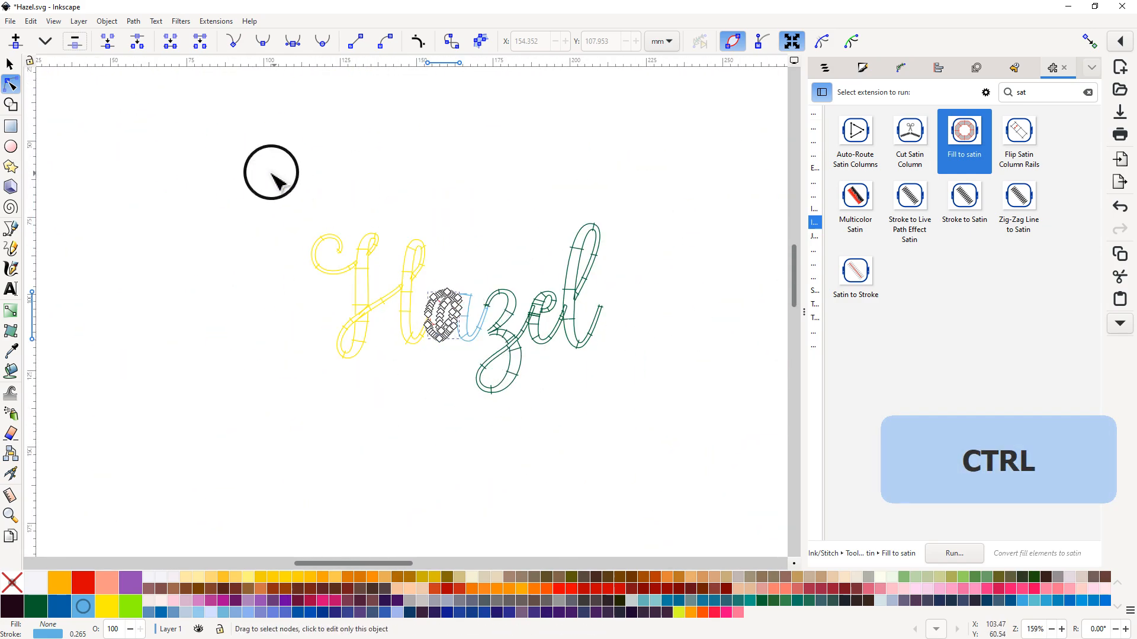
{"action": "left_click", "coordinate": [11, 64]}
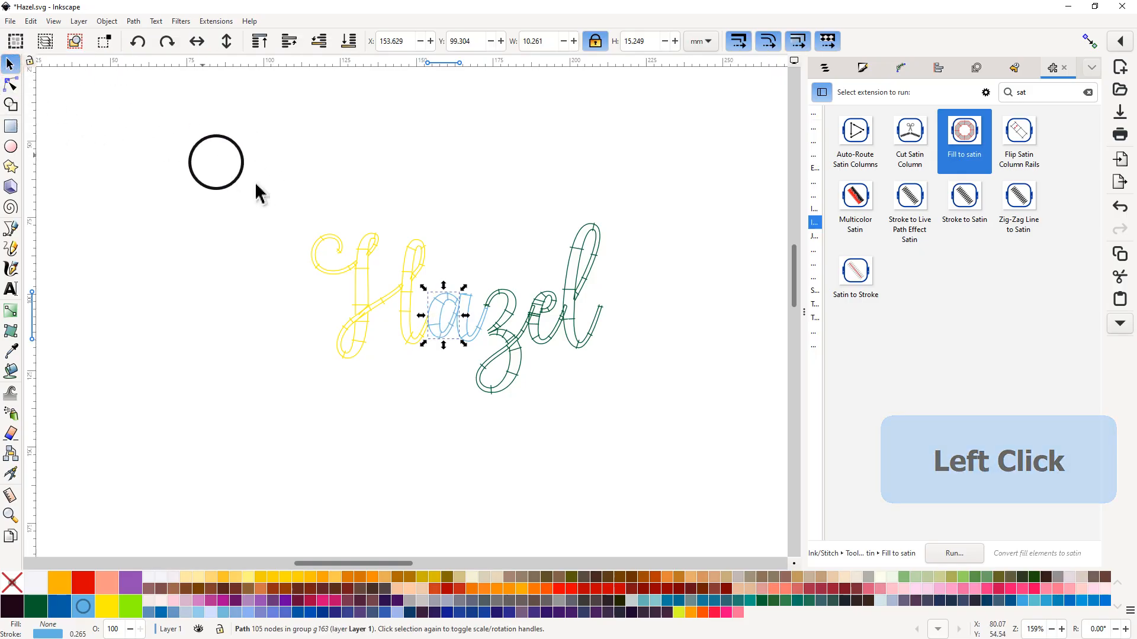
{"action": "left_click_drag", "start_coordinate": [256, 186], "coordinate": [655, 430]}
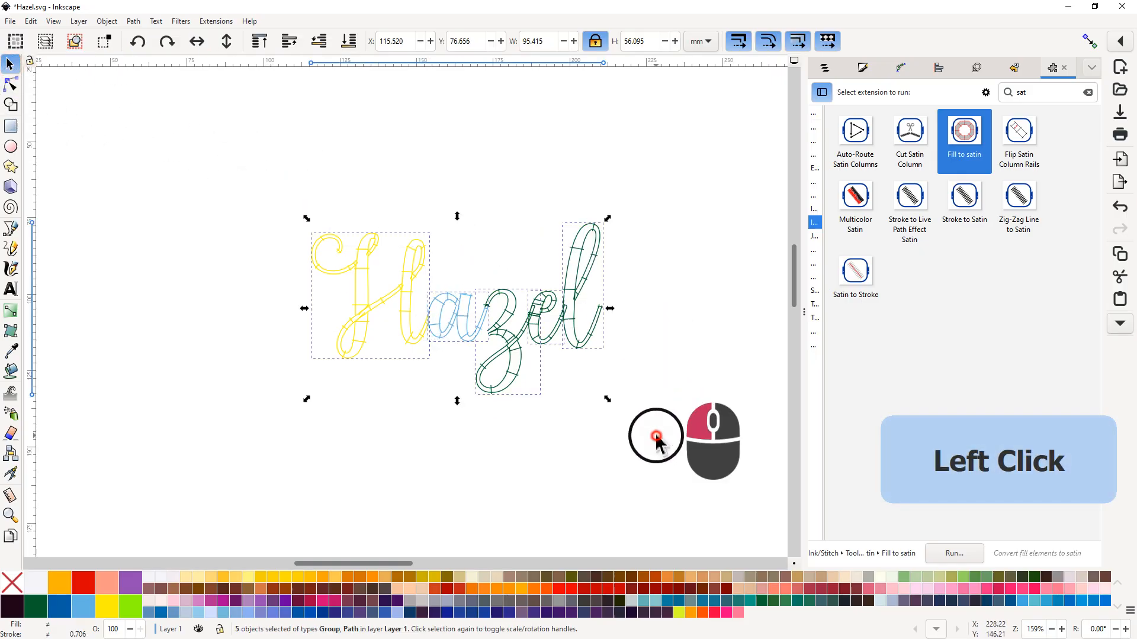
{"action": "left_click", "coordinate": [655, 430]}
{"action": "left_click", "coordinate": [31, 21]}
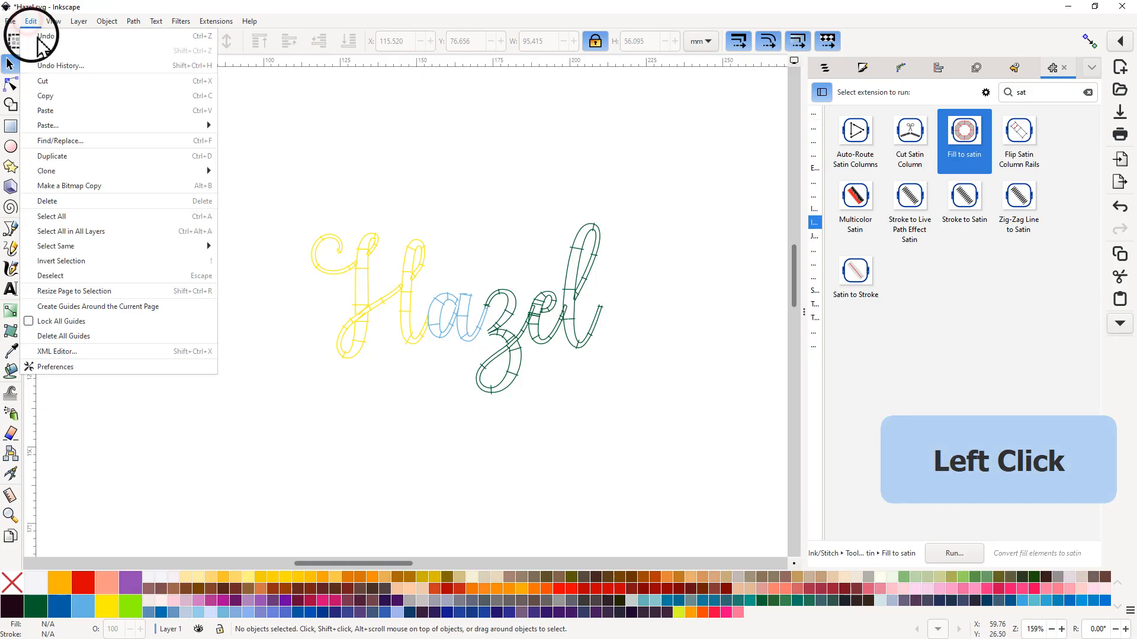
{"action": "left_click", "coordinate": [44, 36]}
{"action": "left_click", "coordinate": [31, 20]}
{"action": "left_click", "coordinate": [41, 35]}
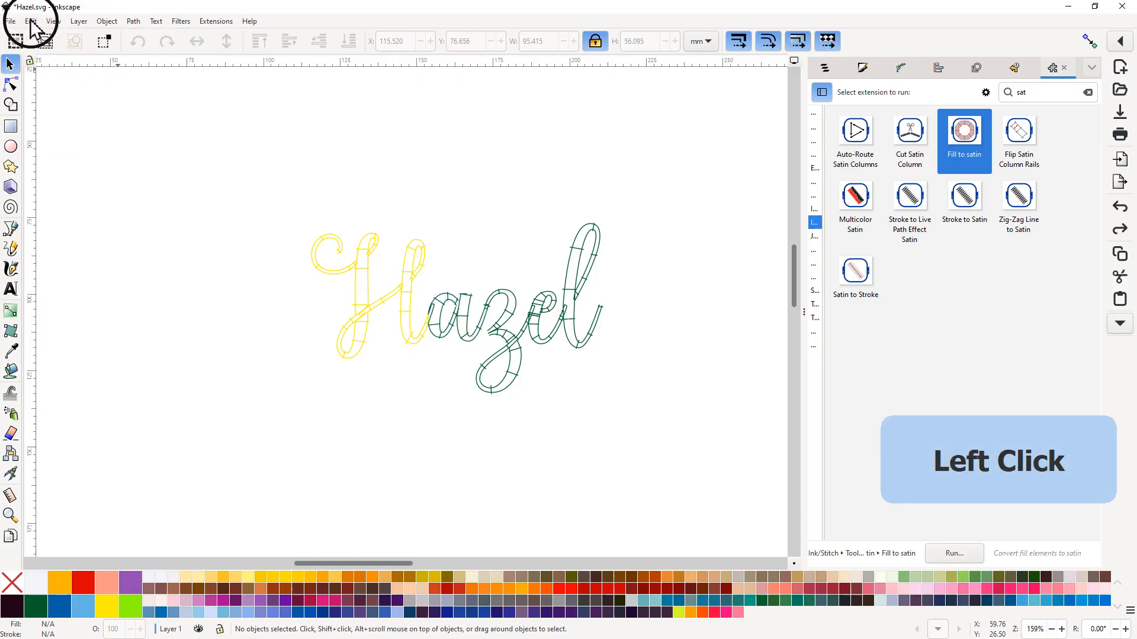
{"action": "left_click", "coordinate": [31, 20]}
{"action": "left_click", "coordinate": [42, 36]}
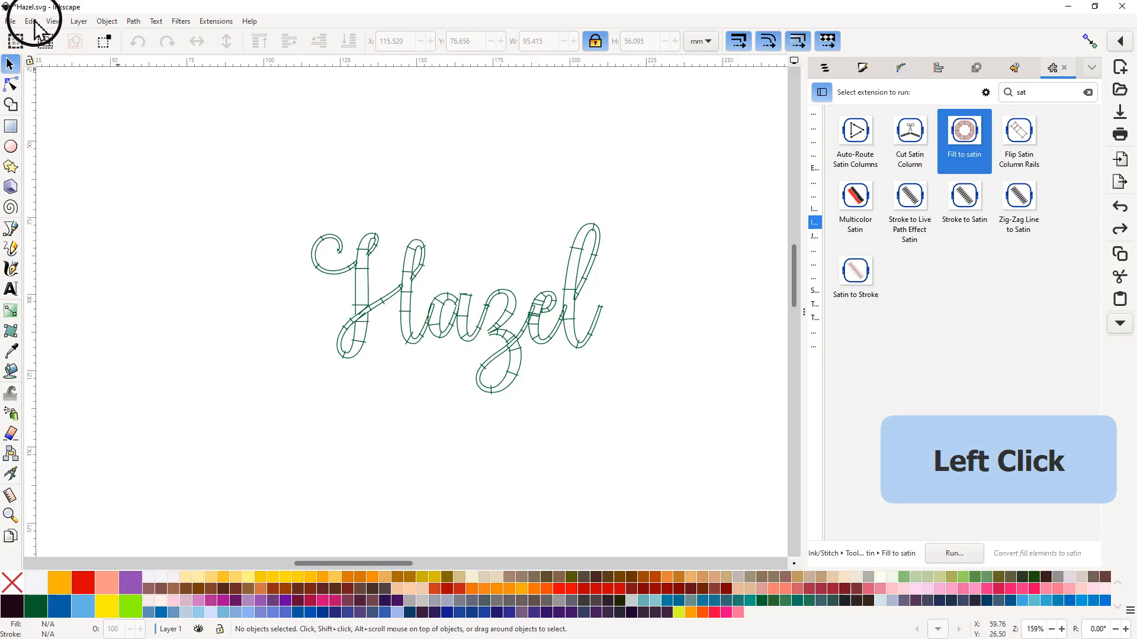
{"action": "left_click", "coordinate": [31, 21]}
{"action": "left_click", "coordinate": [41, 36]}
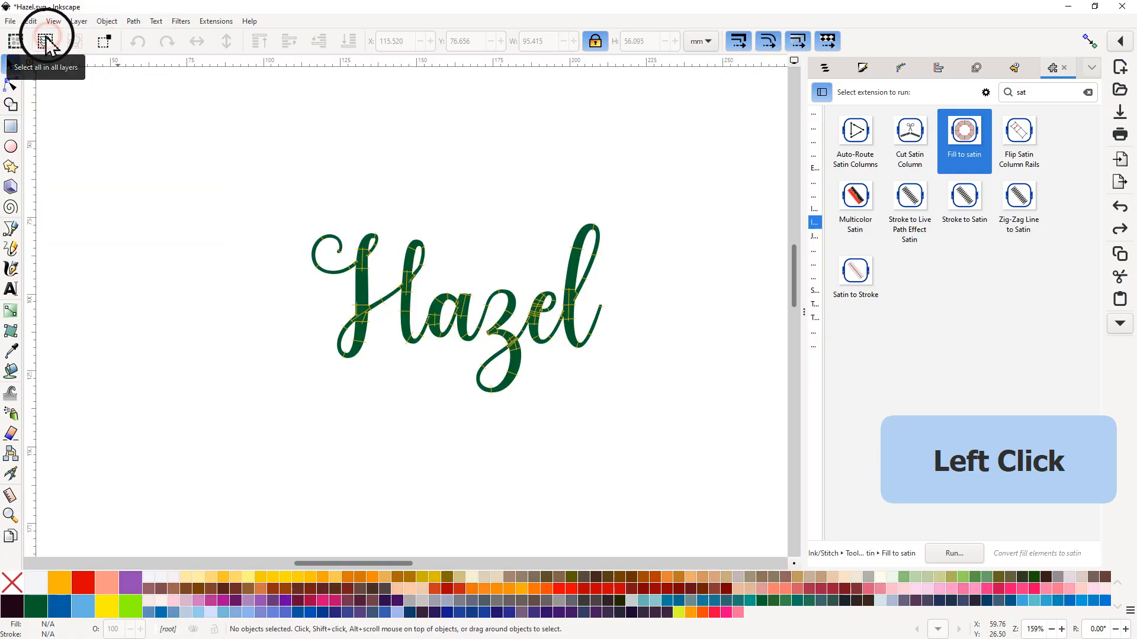
Step: Bring the whole green lettering into view and show the document's object list
{"action": "key", "text": "ctrl"}
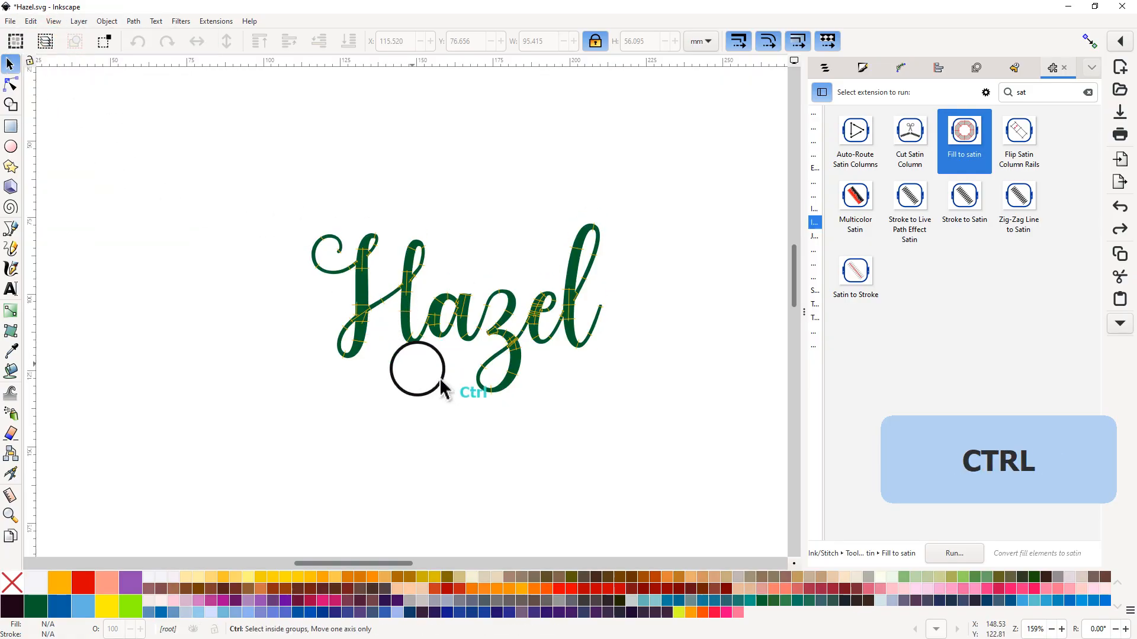
{"action": "middle_click", "coordinate": [594, 386]}
{"action": "scroll", "coordinate": [595, 386], "scroll_direction": "right", "scroll_amount": 4}
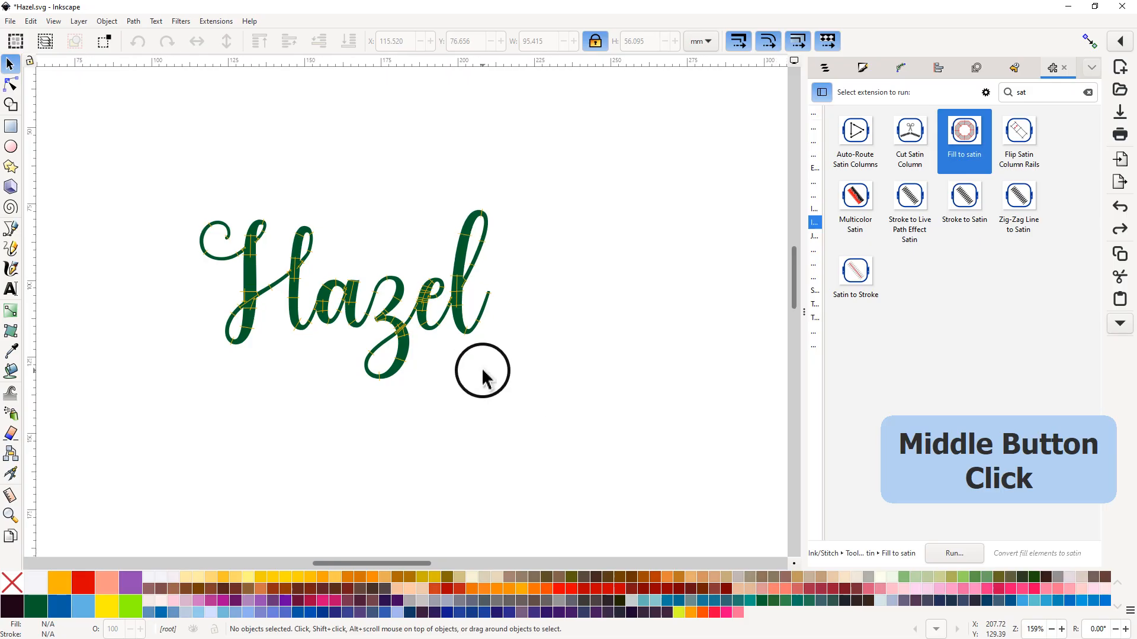
{"action": "scroll", "coordinate": [437, 368], "scroll_direction": "up", "scroll_amount": 1}
{"action": "scroll", "coordinate": [437, 361], "scroll_direction": "up", "scroll_amount": 1}
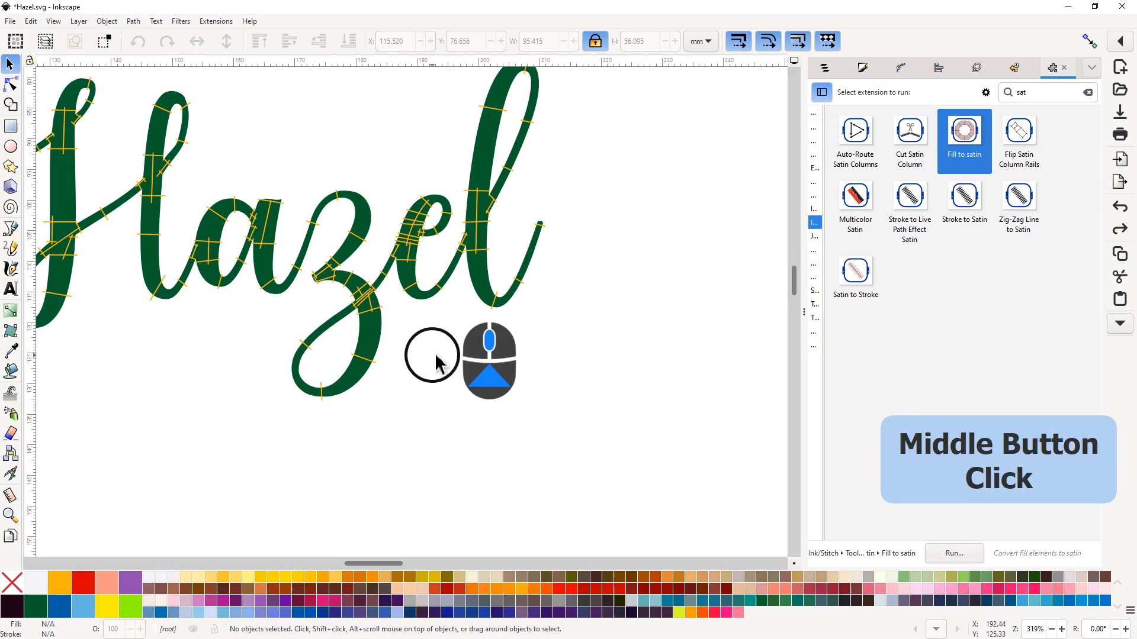
{"action": "left_click_drag", "start_coordinate": [437, 361], "coordinate": [576, 445]}
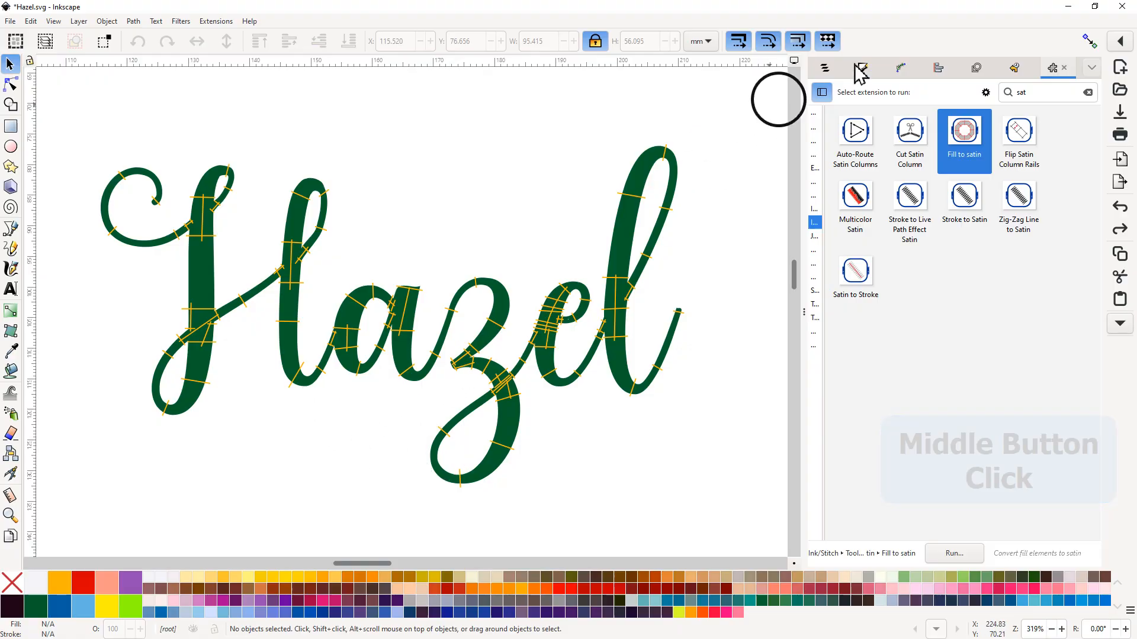
{"action": "left_click", "coordinate": [825, 68]}
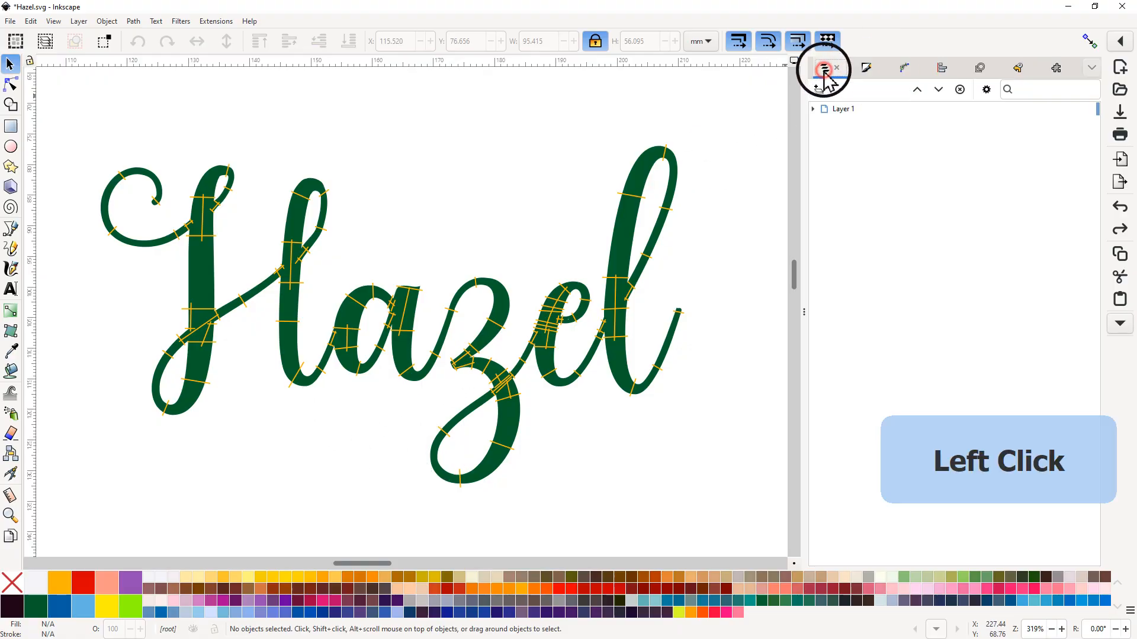
Step: Split the green text2 lettering into separate fill paths with Break Apart Fill Objects, using the Simple method
{"action": "left_click", "coordinate": [627, 224]}
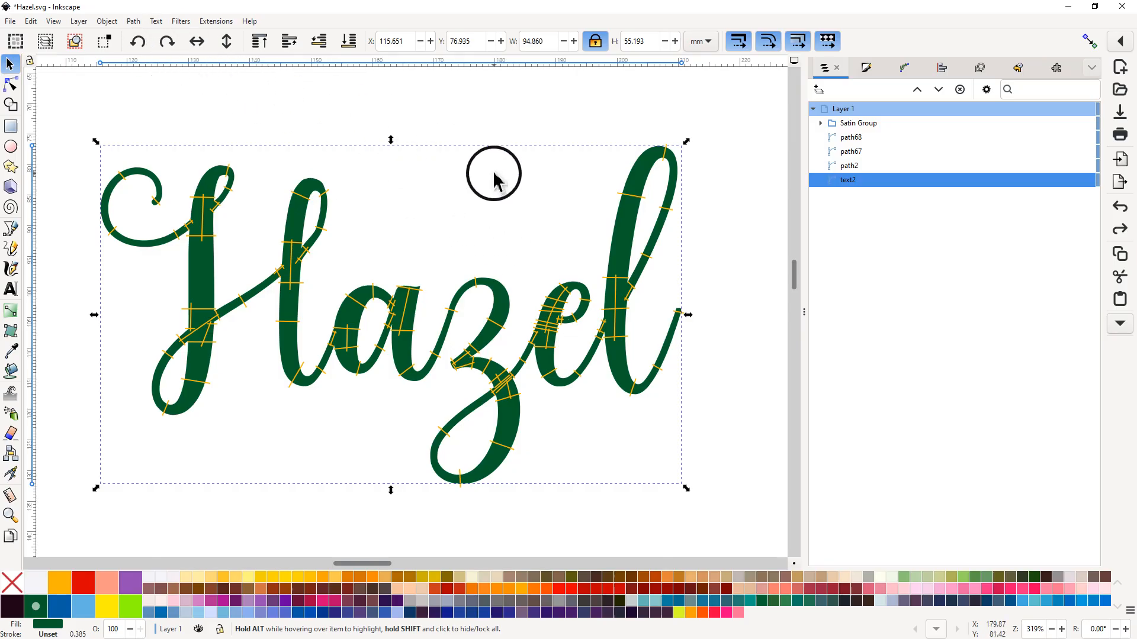
{"action": "middle_click", "coordinate": [489, 233]}
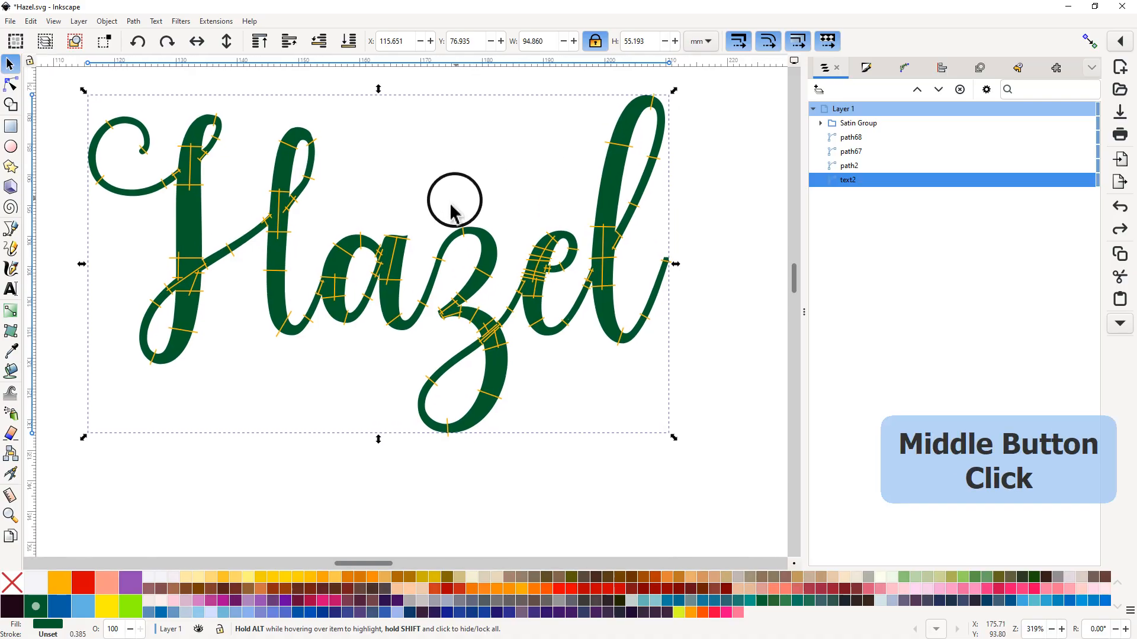
{"action": "key", "text": "ctrl"}
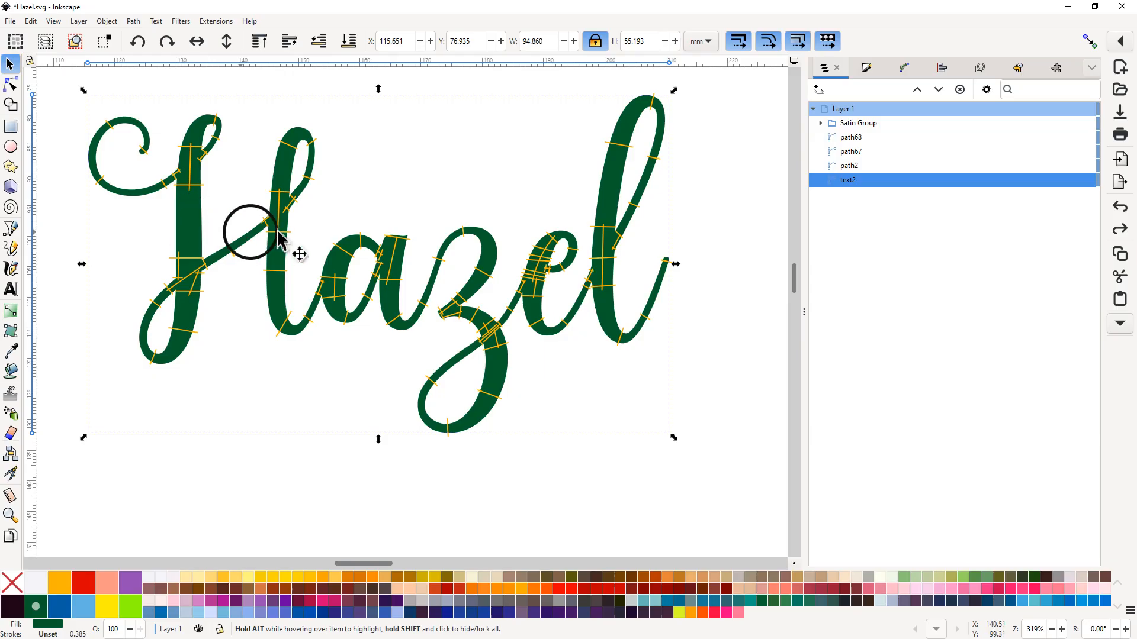
{"action": "left_click", "coordinate": [134, 21]}
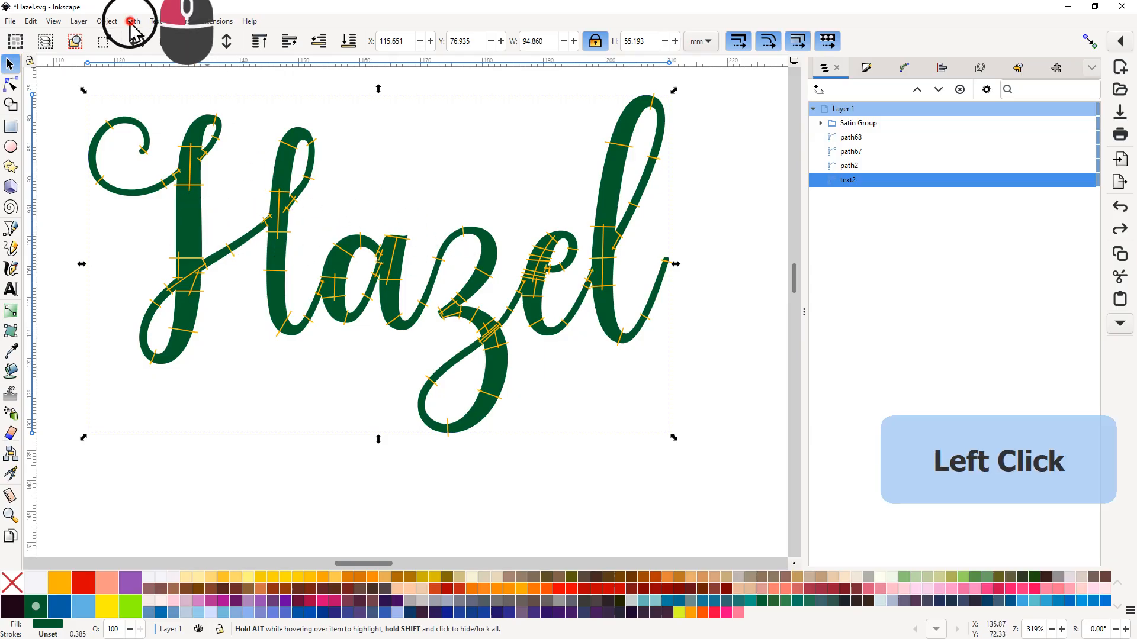
{"action": "left_click", "coordinate": [212, 24]}
{"action": "left_click", "coordinate": [213, 23]}
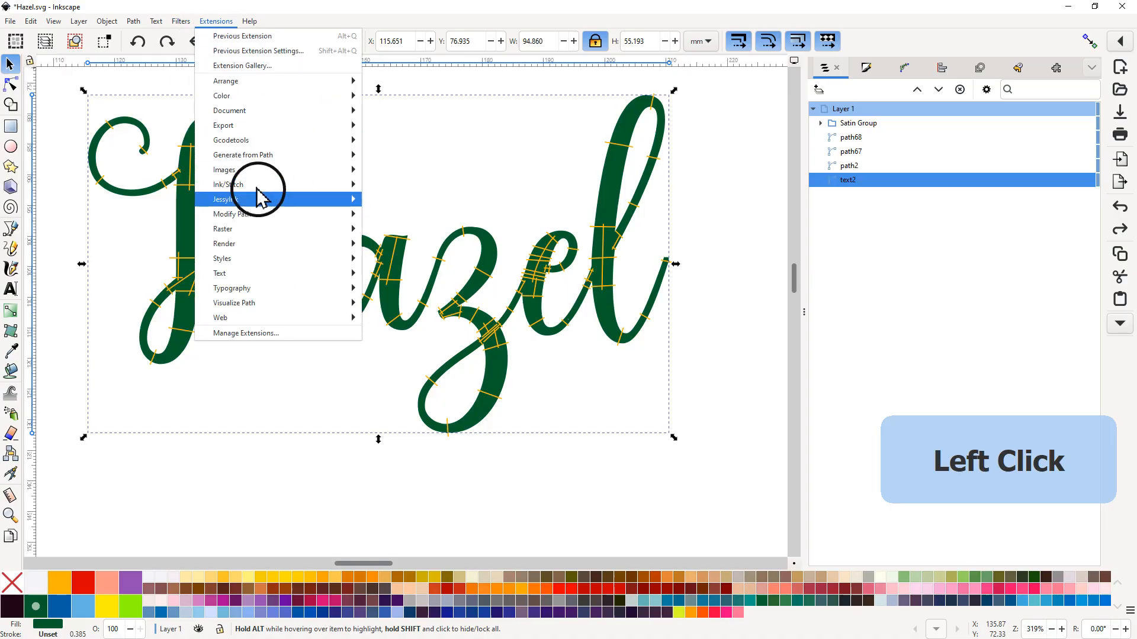
{"action": "mouse_move", "coordinate": [274, 194]}
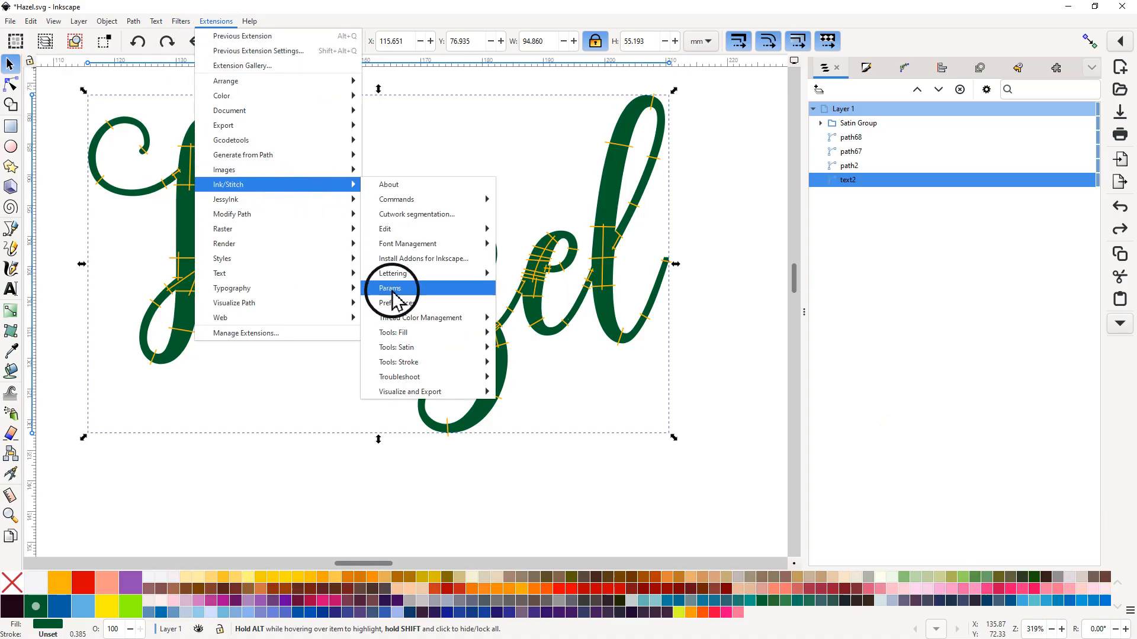
{"action": "mouse_move", "coordinate": [402, 339]}
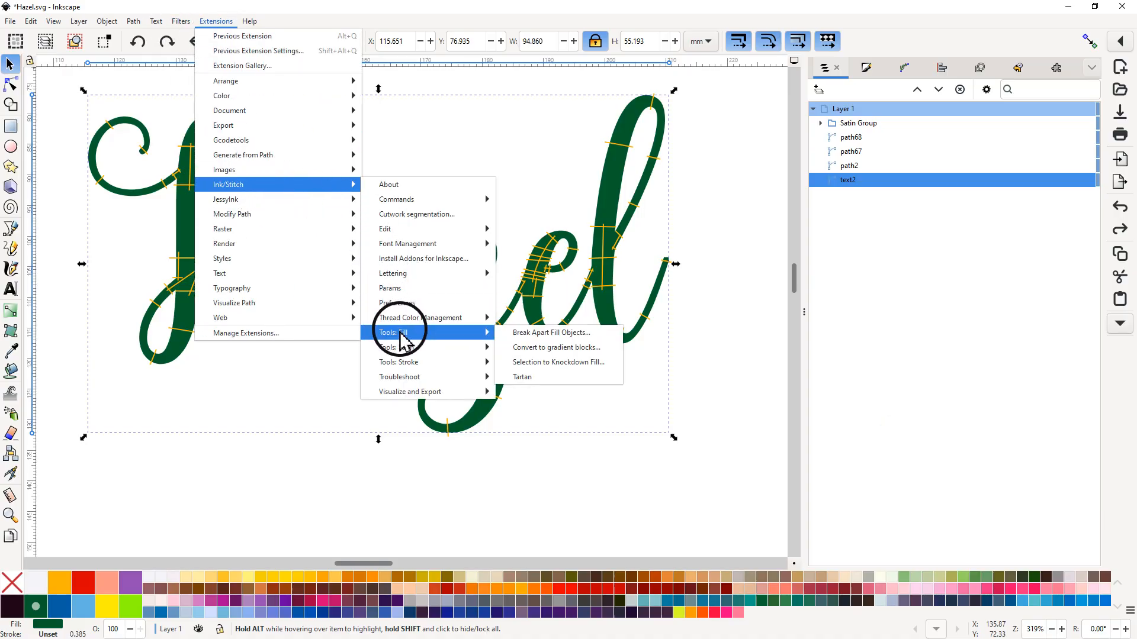
{"action": "left_click", "coordinate": [541, 338]}
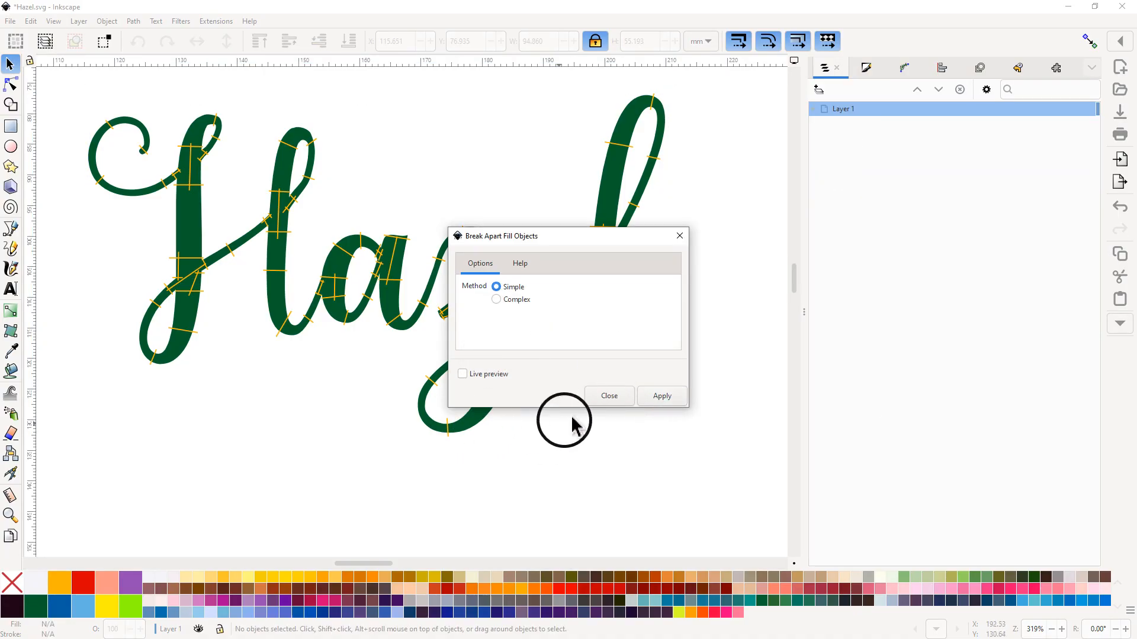
{"action": "left_click", "coordinate": [613, 398]}
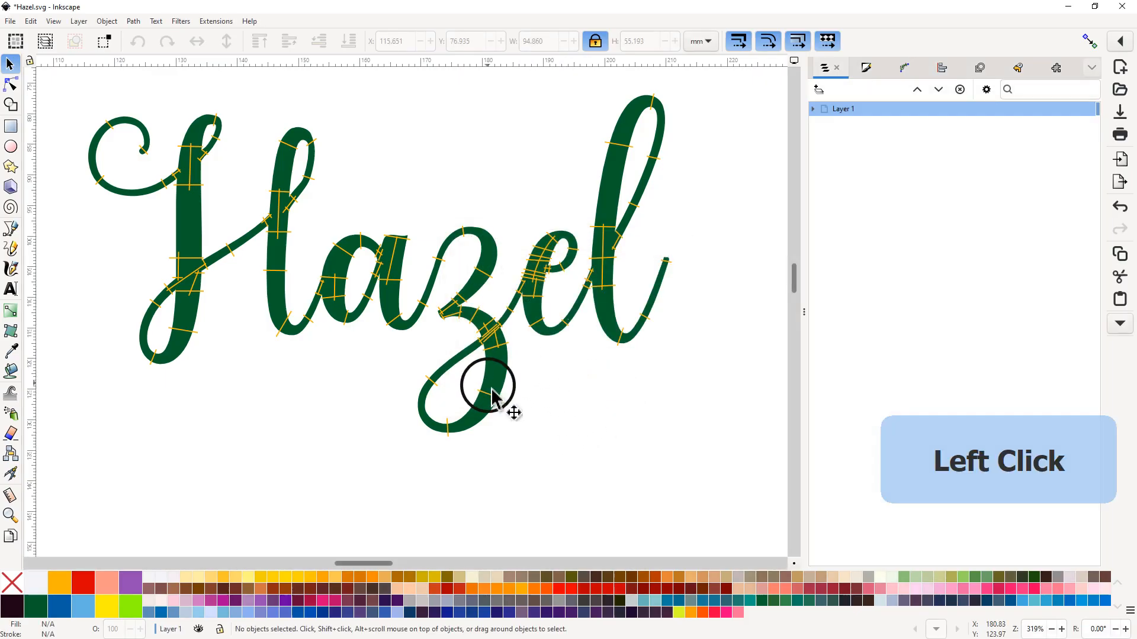
Step: Recolor the separated letter fills: the z Cornflower Blue, the l bright lime green and the H red
{"action": "left_click", "coordinate": [493, 379]}
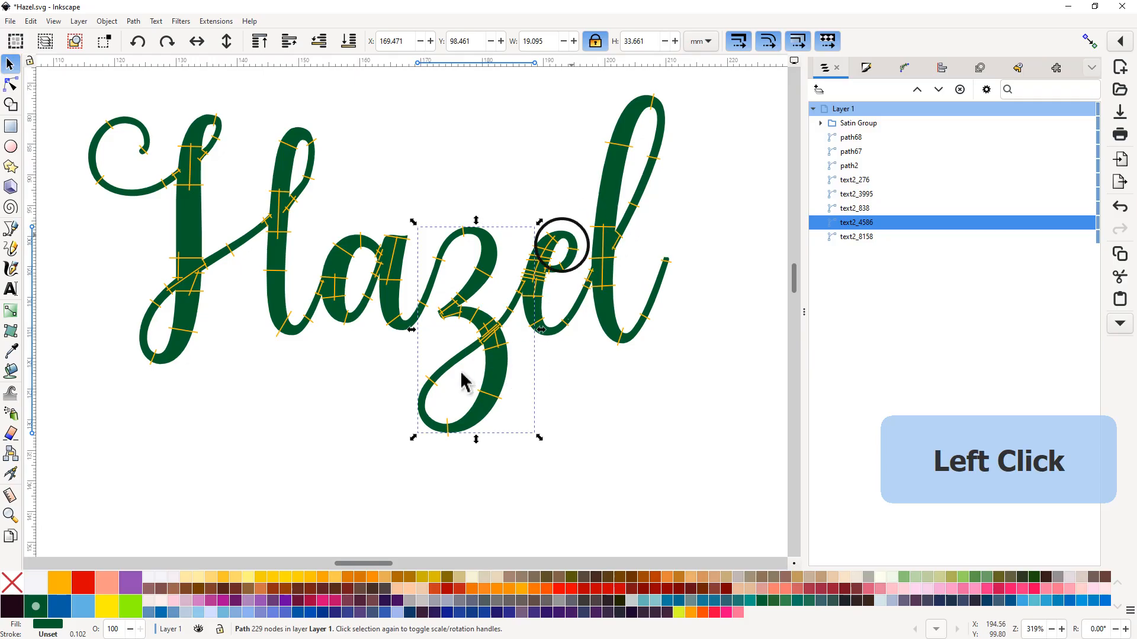
{"action": "left_click", "coordinate": [84, 616]}
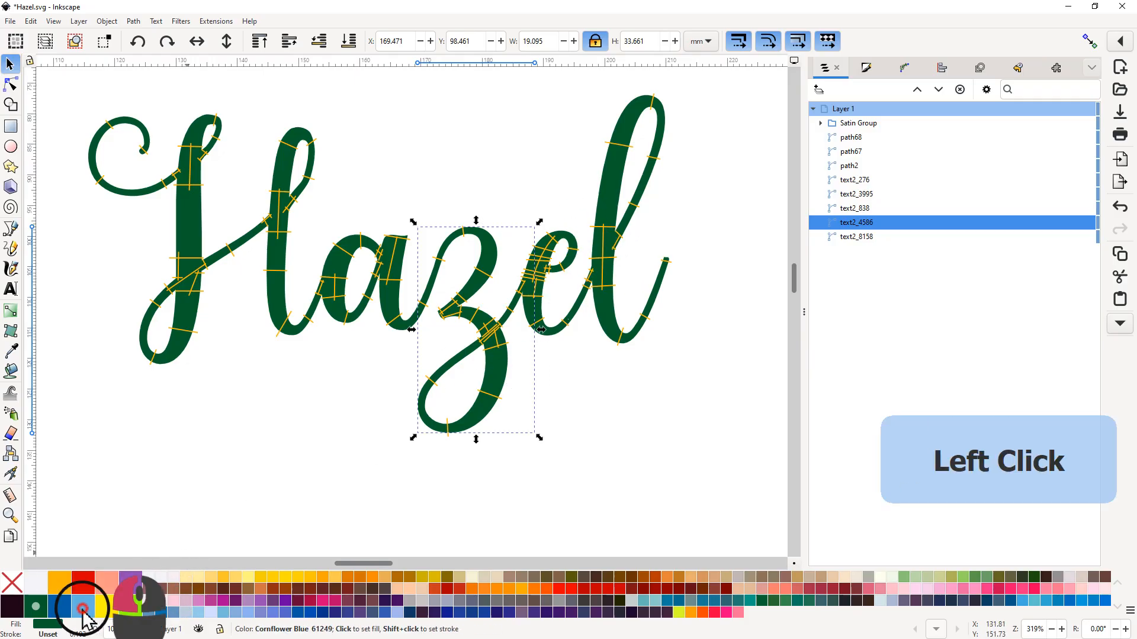
{"action": "left_click", "coordinate": [605, 303]}
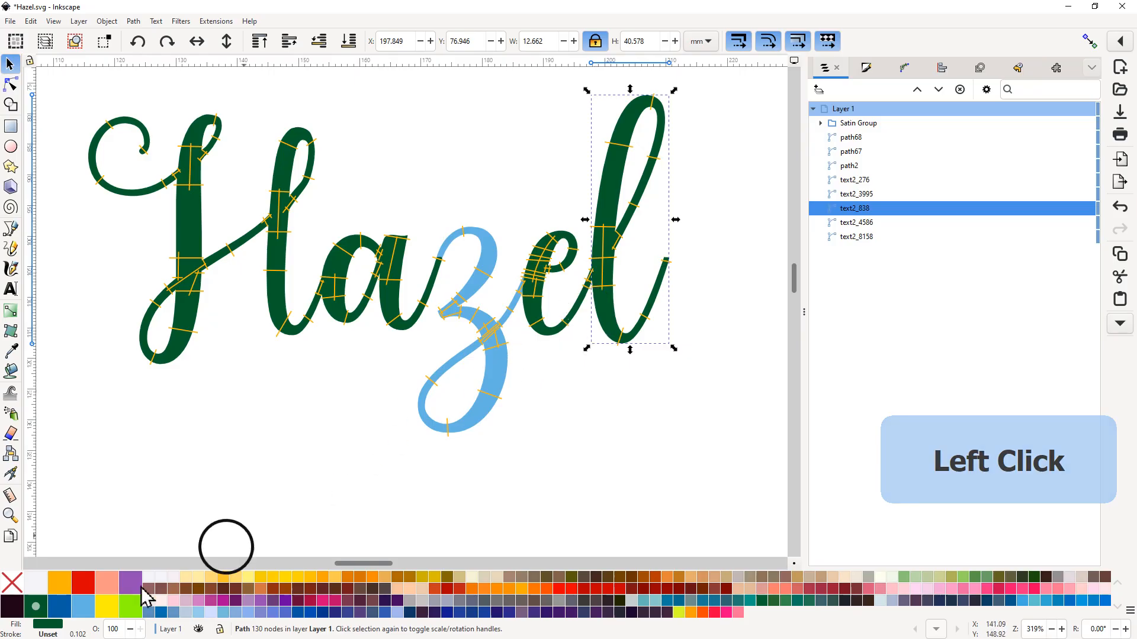
{"action": "left_click", "coordinate": [130, 607]}
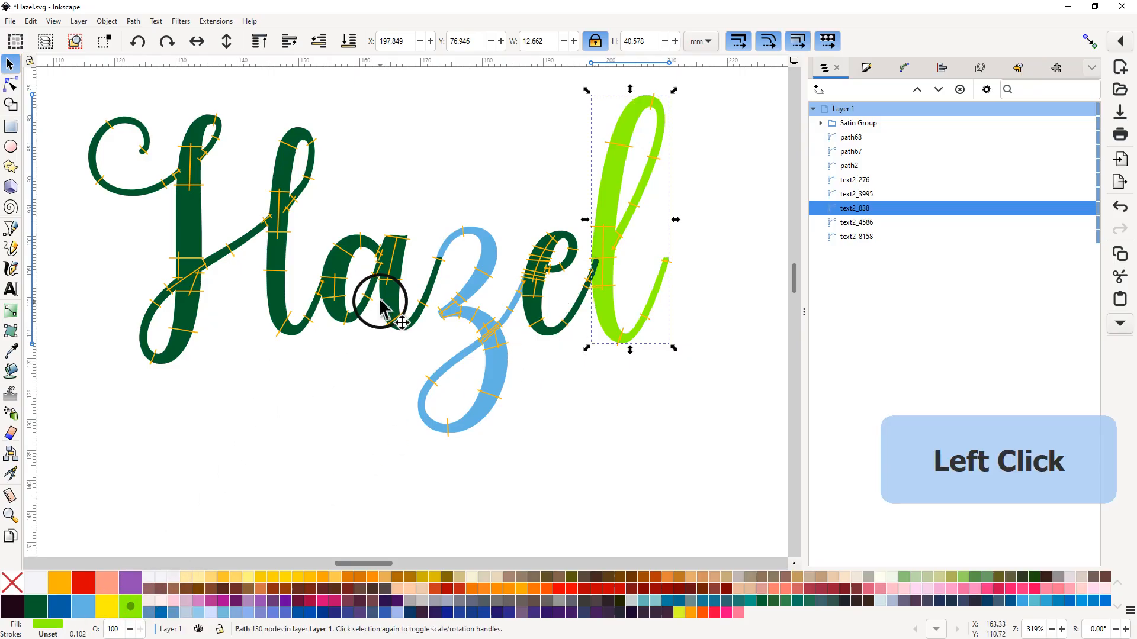
{"action": "left_click", "coordinate": [277, 294]}
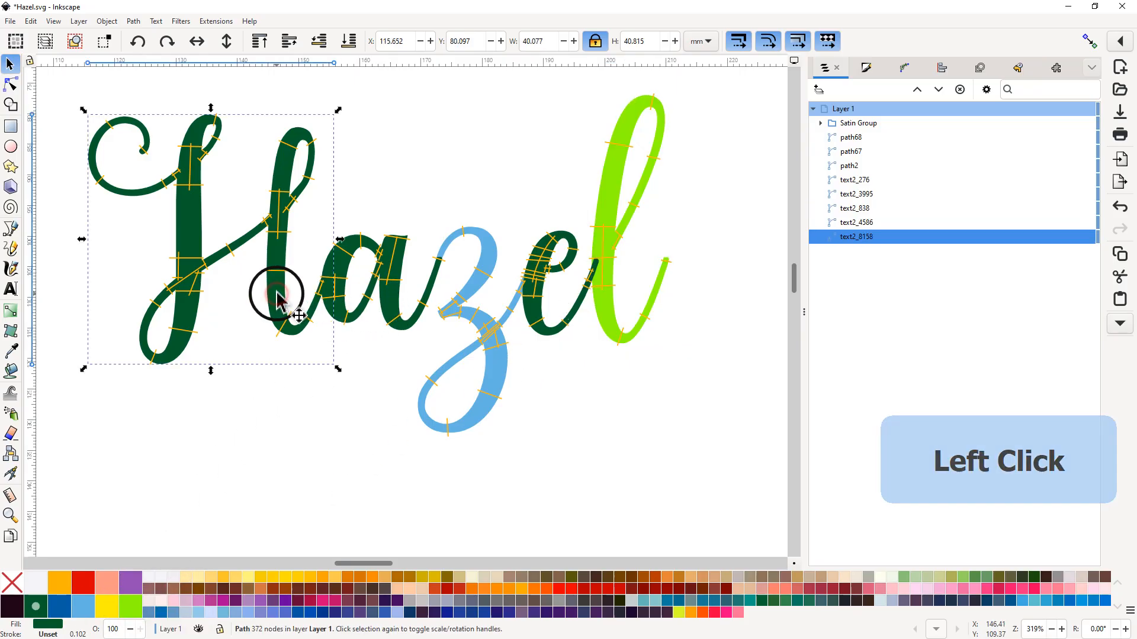
{"action": "left_click", "coordinate": [83, 583]}
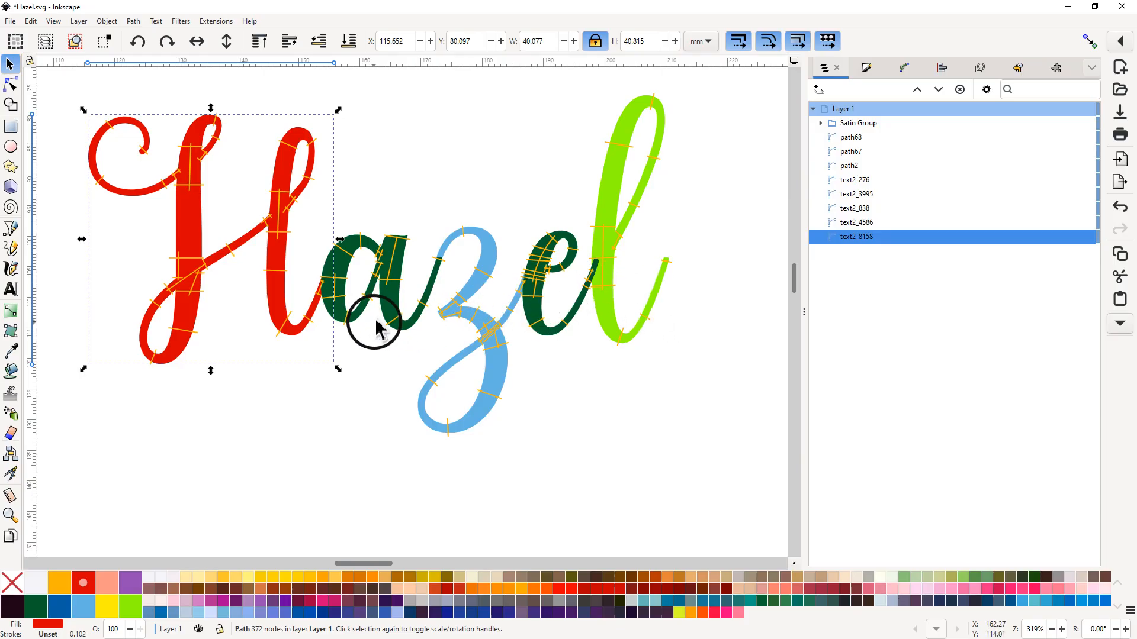
{"action": "left_click", "coordinate": [276, 292]}
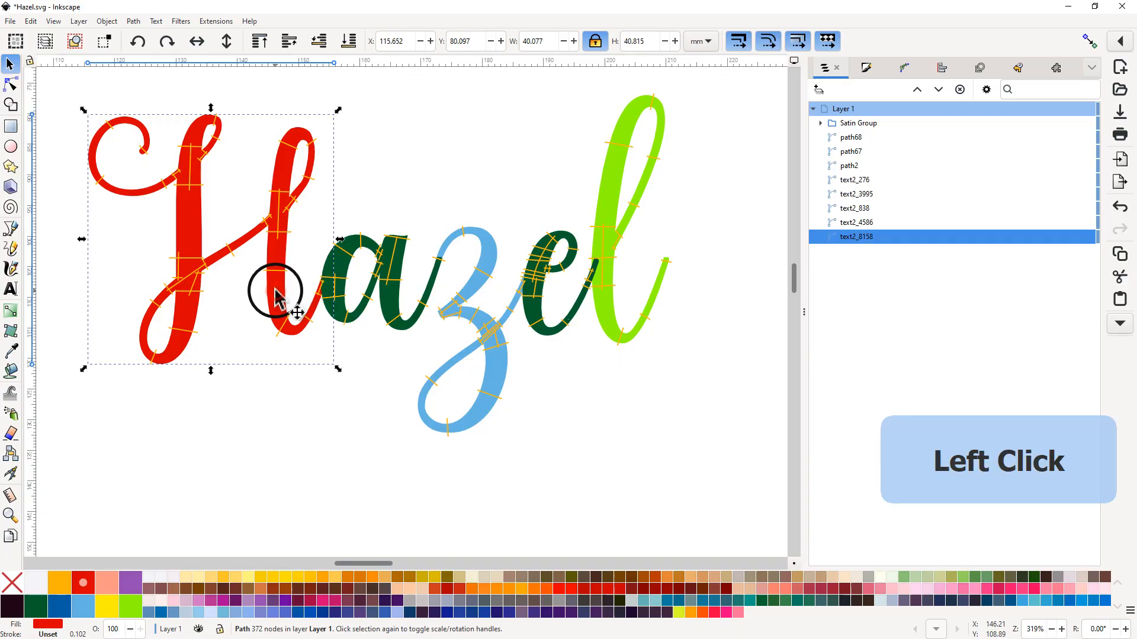
{"action": "left_click", "coordinate": [340, 270], "text": "shift"}
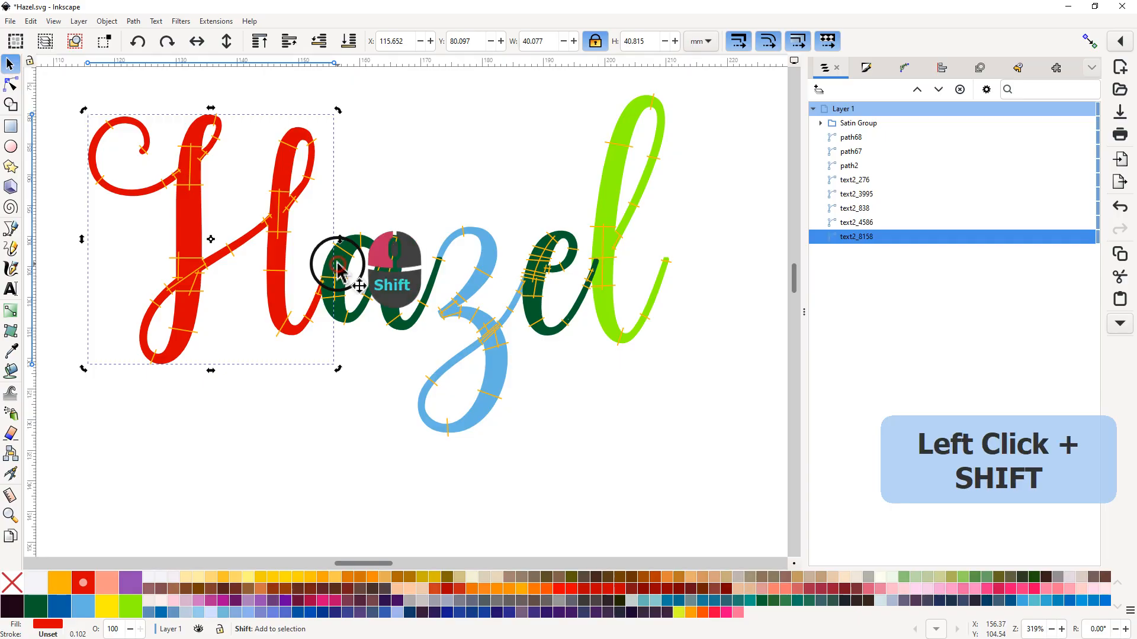
{"action": "left_click", "coordinate": [475, 283], "text": "shift"}
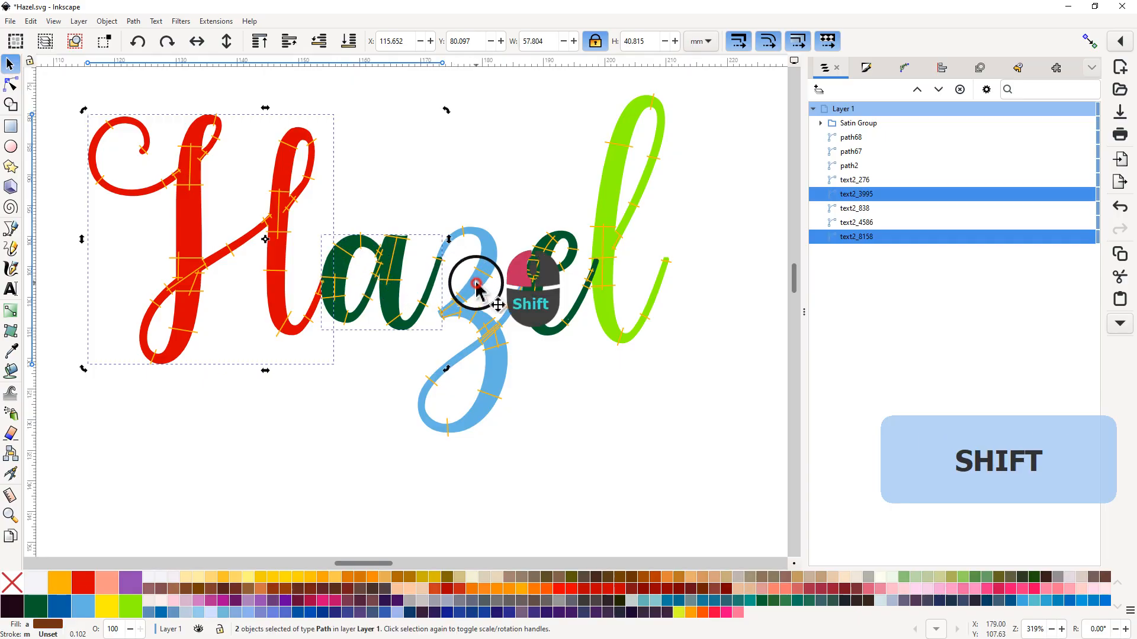
{"action": "left_click", "coordinate": [571, 265], "text": "shift"}
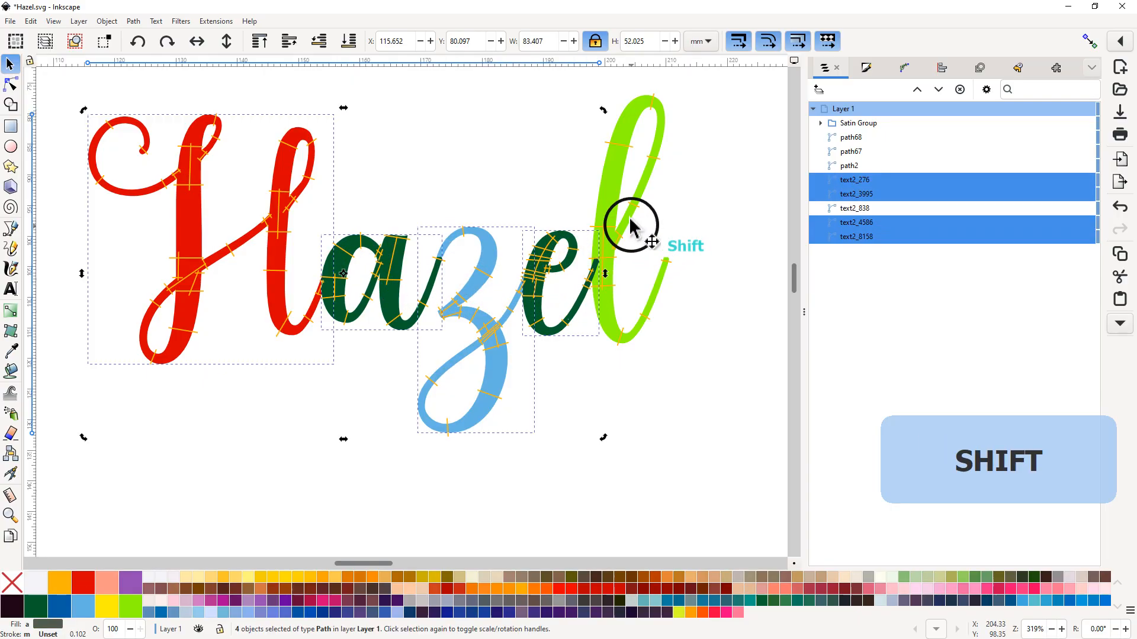
{"action": "left_click", "coordinate": [608, 201], "text": "shift"}
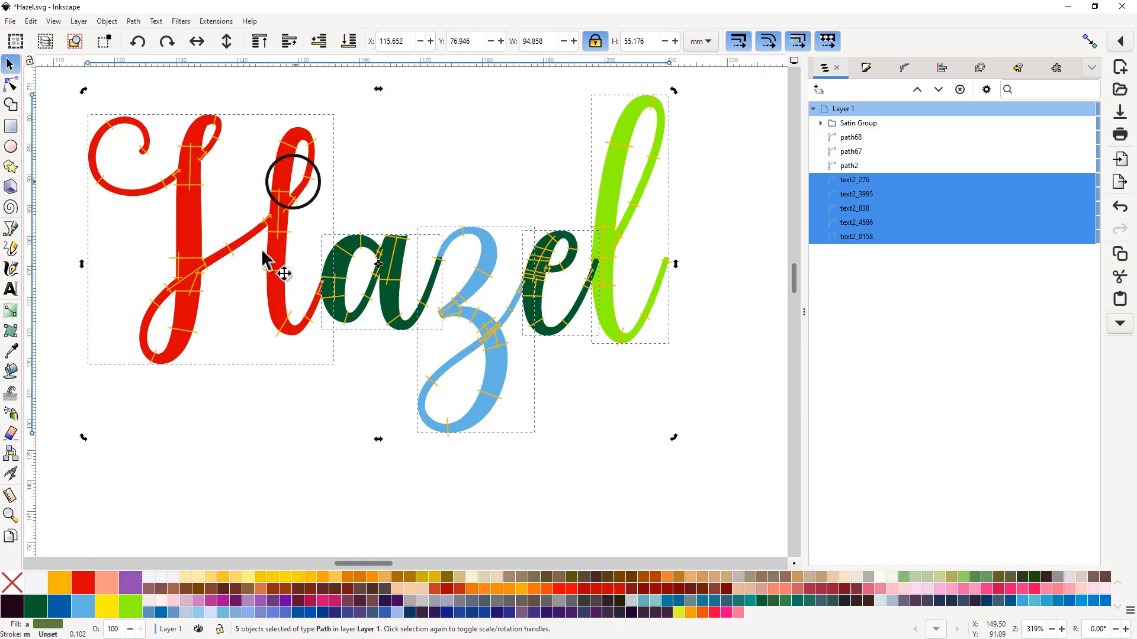
{"action": "key", "text": "ctrl"}
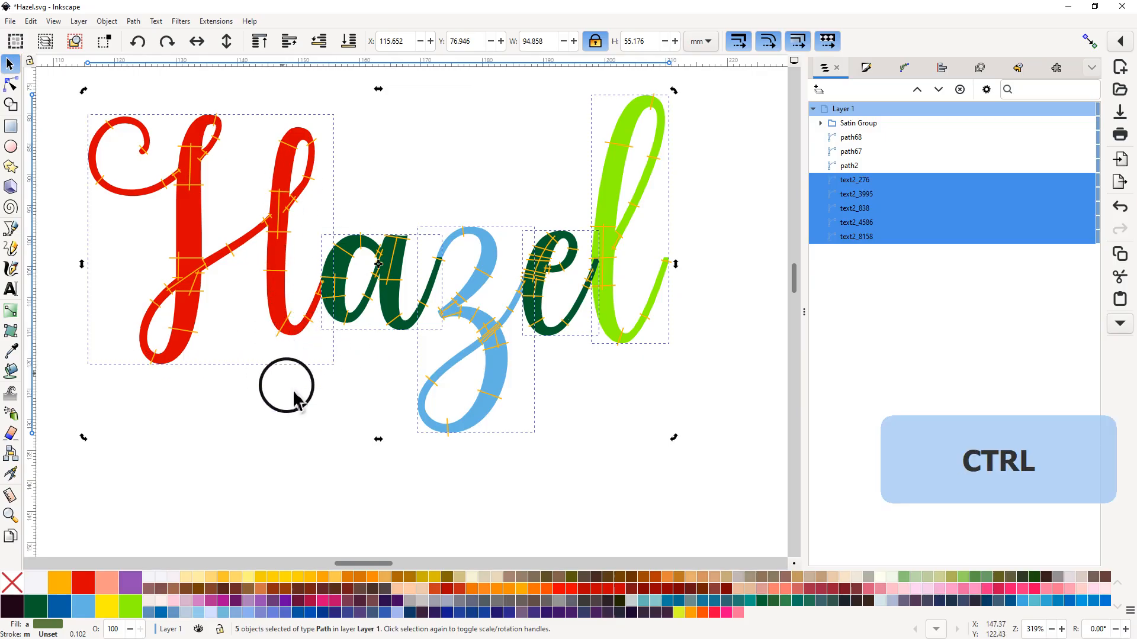
{"action": "left_click", "coordinate": [292, 400]}
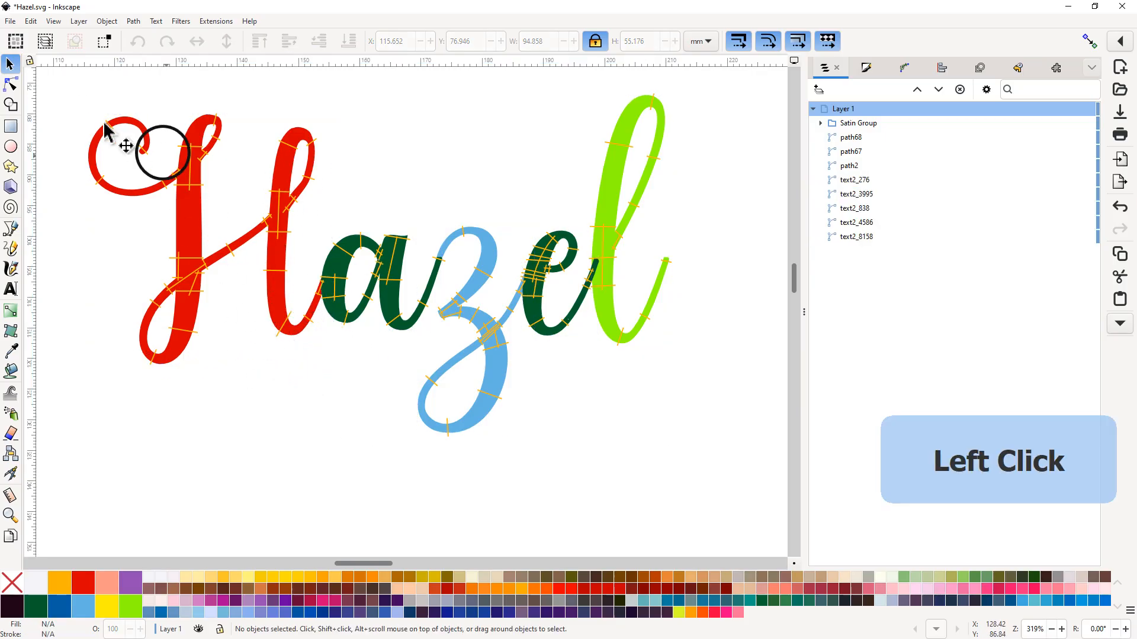
Step: Set the opacity of all five letter fills and their rungs to 50
{"action": "left_click_drag", "start_coordinate": [55, 83], "coordinate": [730, 483]}
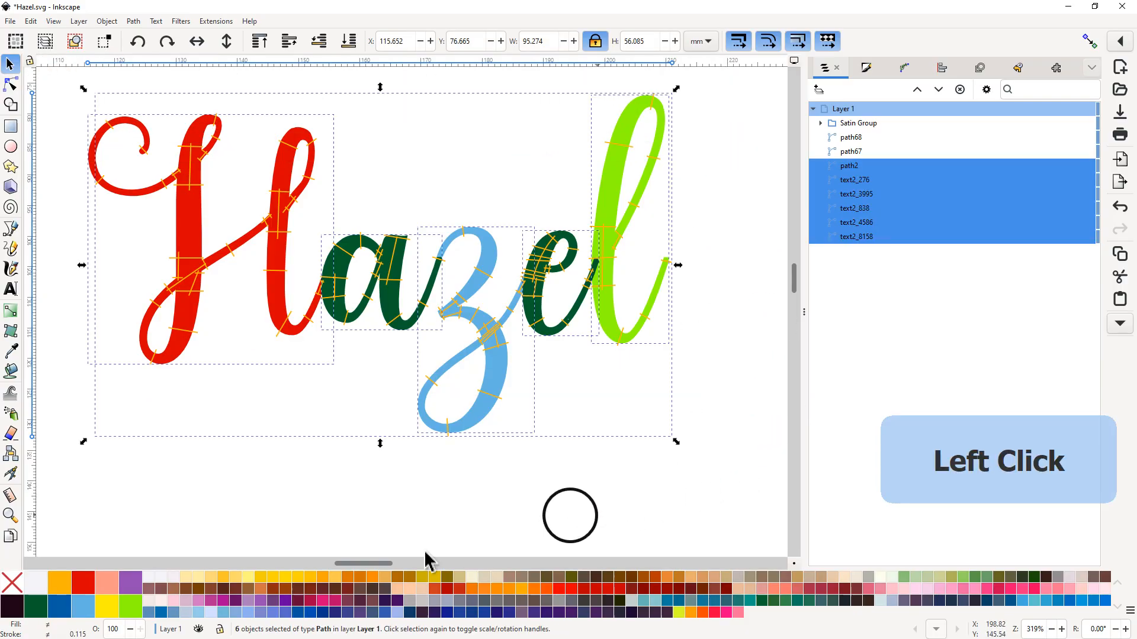
{"action": "left_click", "coordinate": [108, 629]}
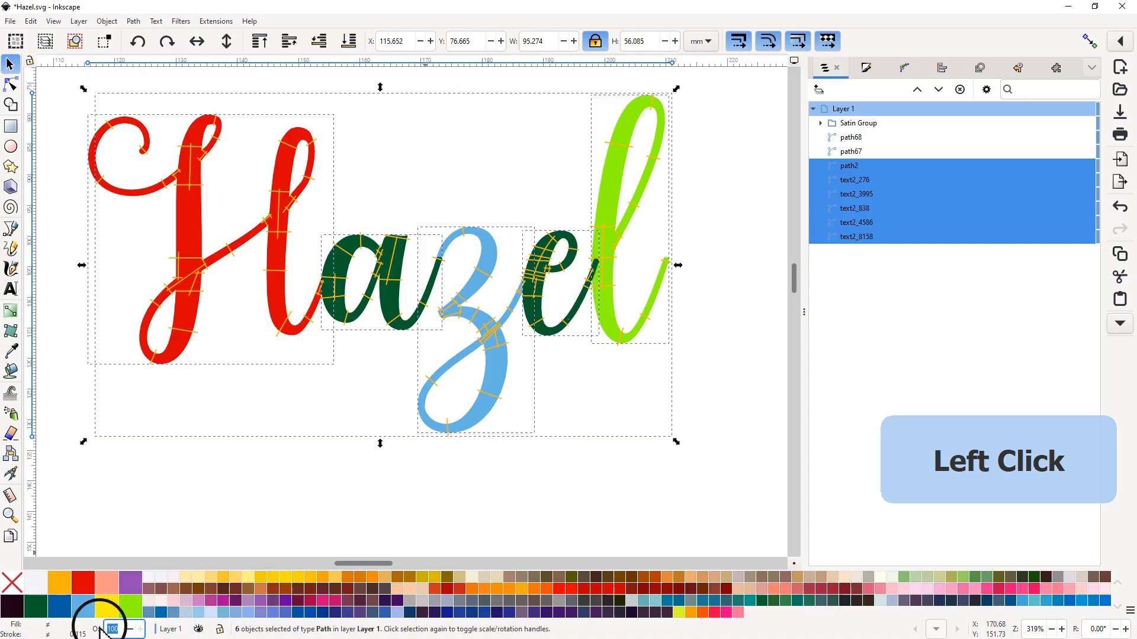
{"action": "type", "text": "50"}
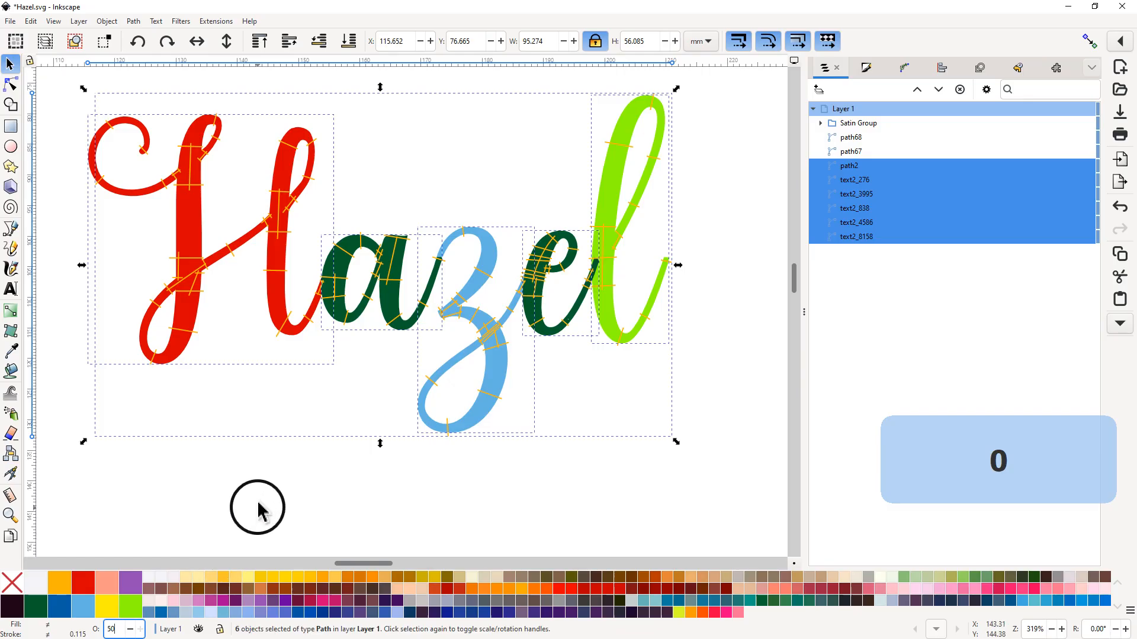
{"action": "key", "text": "Return"}
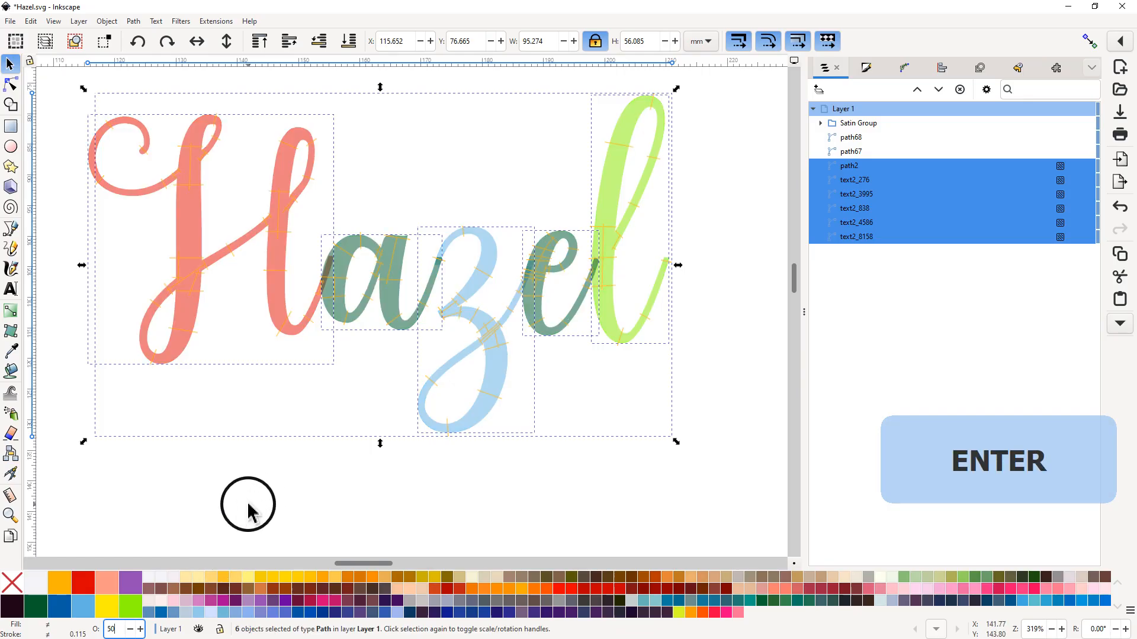
Step: Examine up close how the translucent H, a, z and e fills overlap at their connecting strokes
{"action": "middle_click", "coordinate": [358, 389]}
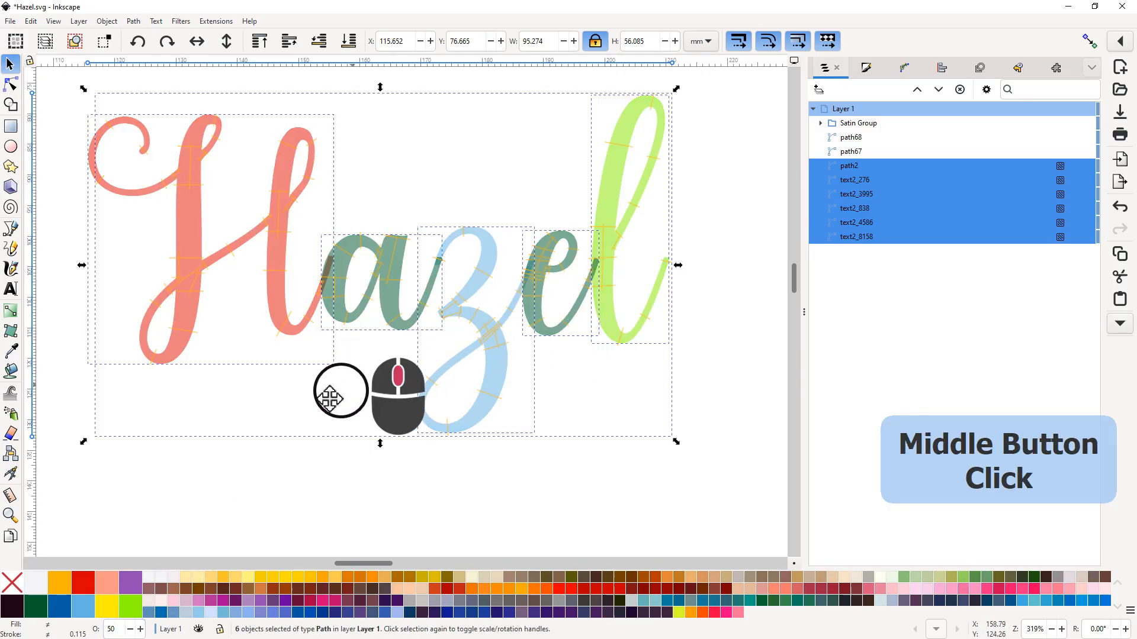
{"action": "scroll", "coordinate": [283, 320], "scroll_direction": "up", "scroll_amount": 3}
{"action": "scroll", "coordinate": [283, 320], "scroll_direction": "up", "scroll_amount": 1}
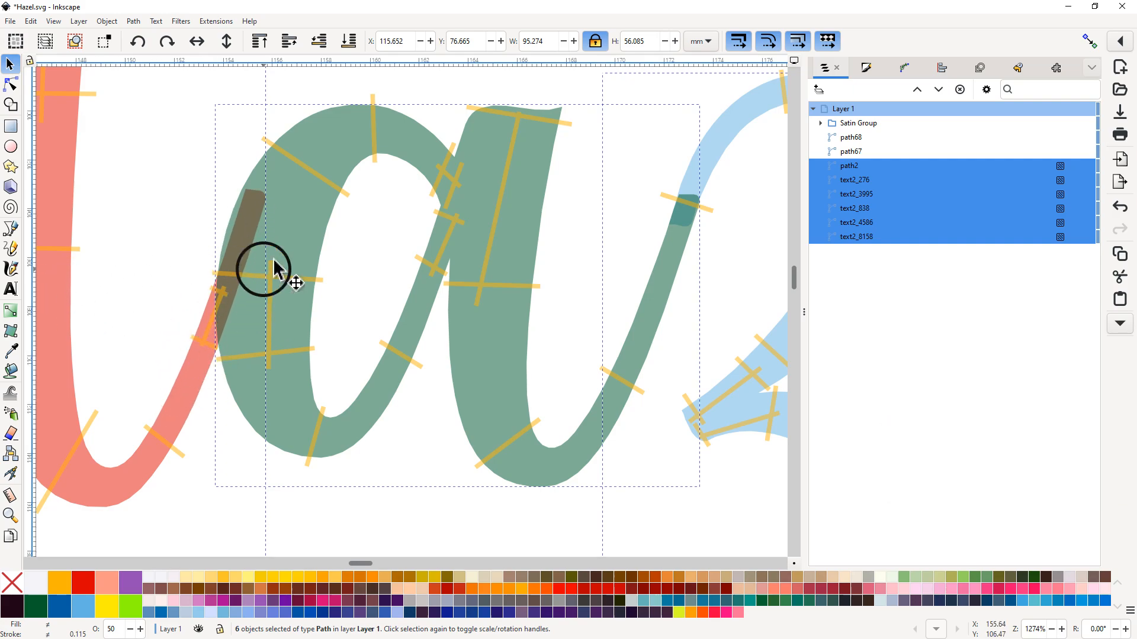
{"action": "left_click_drag", "start_coordinate": [557, 296], "coordinate": [214, 325]}
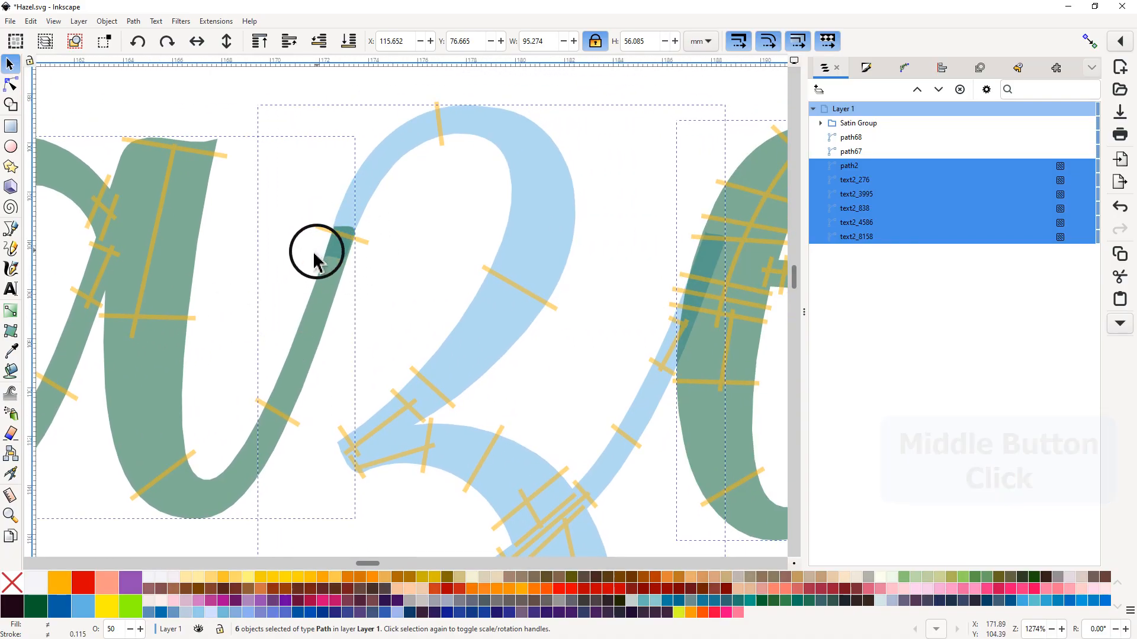
{"action": "scroll", "coordinate": [340, 311], "scroll_direction": "down", "scroll_amount": 2, "text": "ctrl"}
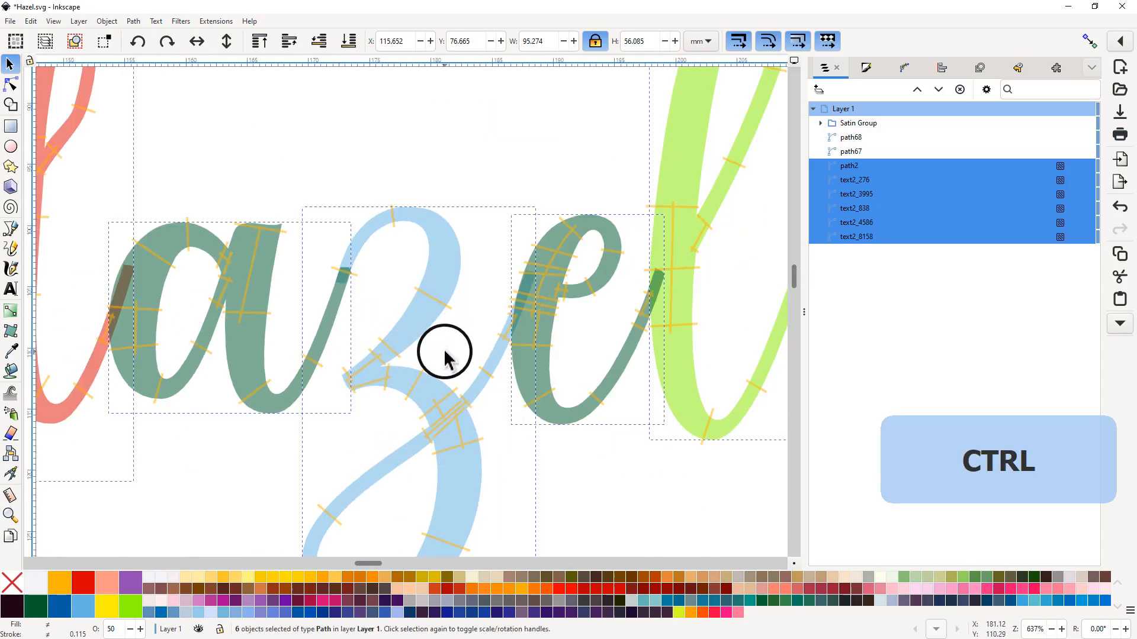
{"action": "left_click_drag", "start_coordinate": [449, 355], "coordinate": [331, 338]}
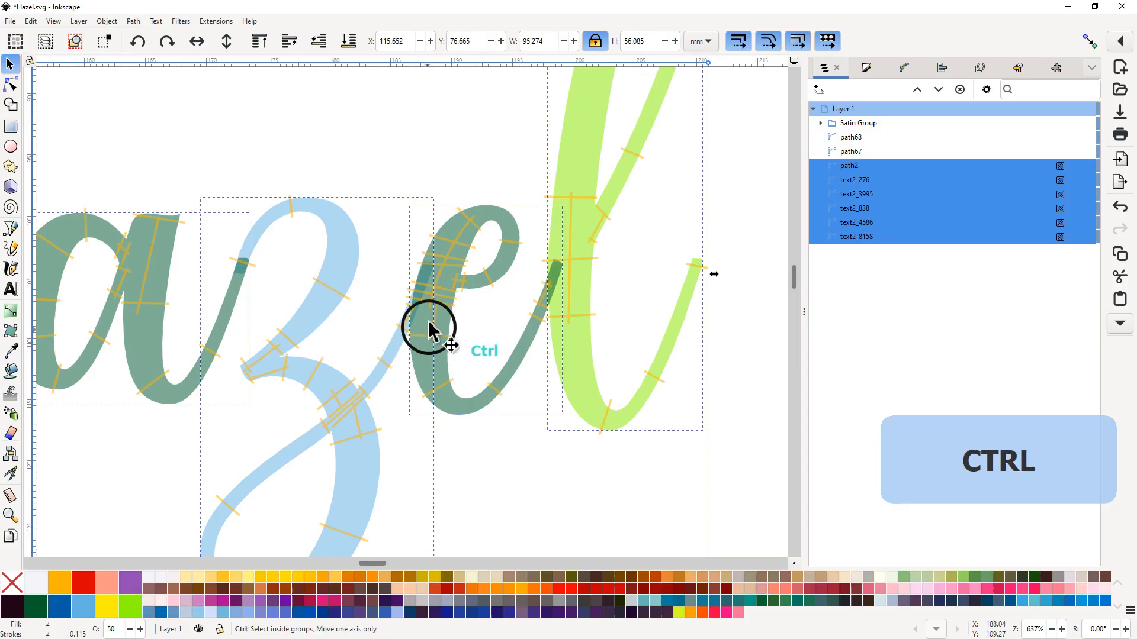
{"action": "scroll", "coordinate": [430, 330], "scroll_direction": "up", "scroll_amount": 4, "text": "ctrl"}
{"action": "left_click_drag", "start_coordinate": [456, 179], "coordinate": [369, 277]}
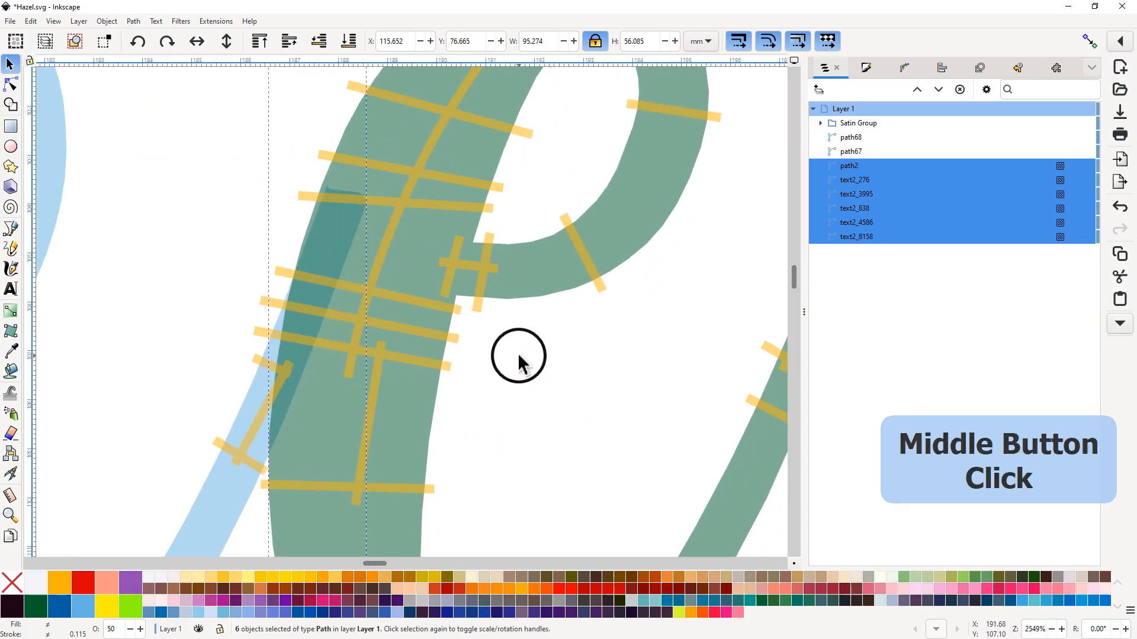
Step: Examine up close how the end stroke of the e overlaps the thick stem of the l
{"action": "scroll", "coordinate": [515, 361], "scroll_direction": "down", "scroll_amount": 3, "text": "ctrl"}
{"action": "left_click_drag", "start_coordinate": [543, 363], "coordinate": [389, 325]}
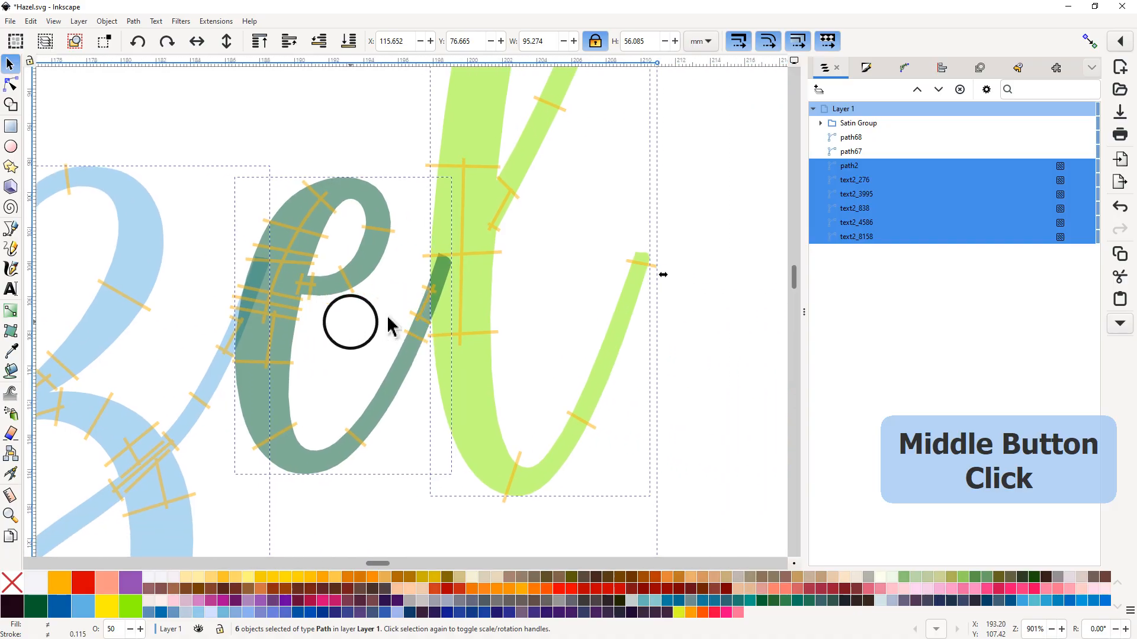
{"action": "scroll", "coordinate": [437, 296], "scroll_direction": "up", "scroll_amount": 5, "text": "ctrl"}
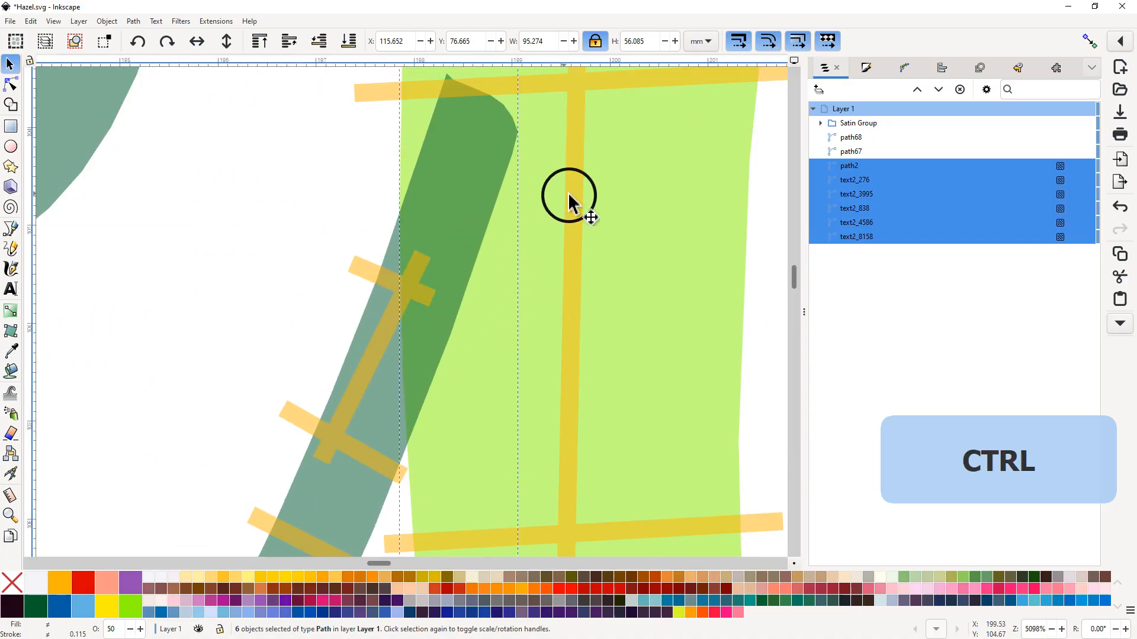
{"action": "left_click_drag", "start_coordinate": [568, 198], "coordinate": [514, 293]}
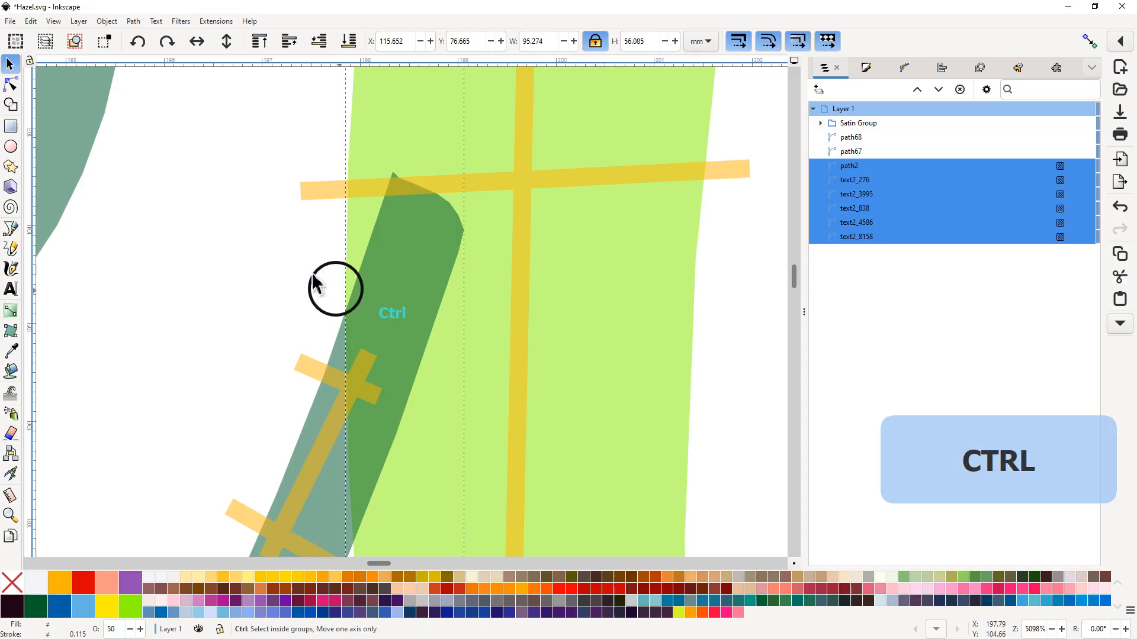
{"action": "scroll", "coordinate": [299, 276], "scroll_direction": "down", "scroll_amount": 3, "text": "ctrl"}
{"action": "left_click_drag", "start_coordinate": [286, 277], "coordinate": [402, 235]}
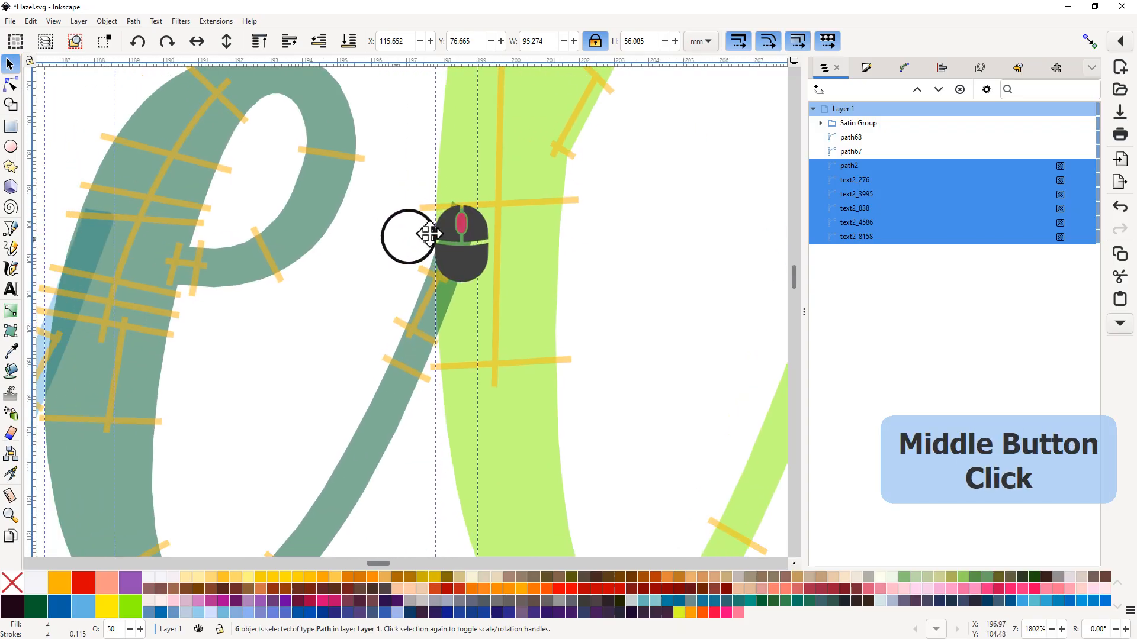
{"action": "scroll", "coordinate": [436, 235], "scroll_direction": "down", "scroll_amount": 2, "text": "ctrl"}
{"action": "scroll", "coordinate": [437, 236], "scroll_direction": "down", "scroll_amount": 2, "text": "ctrl"}
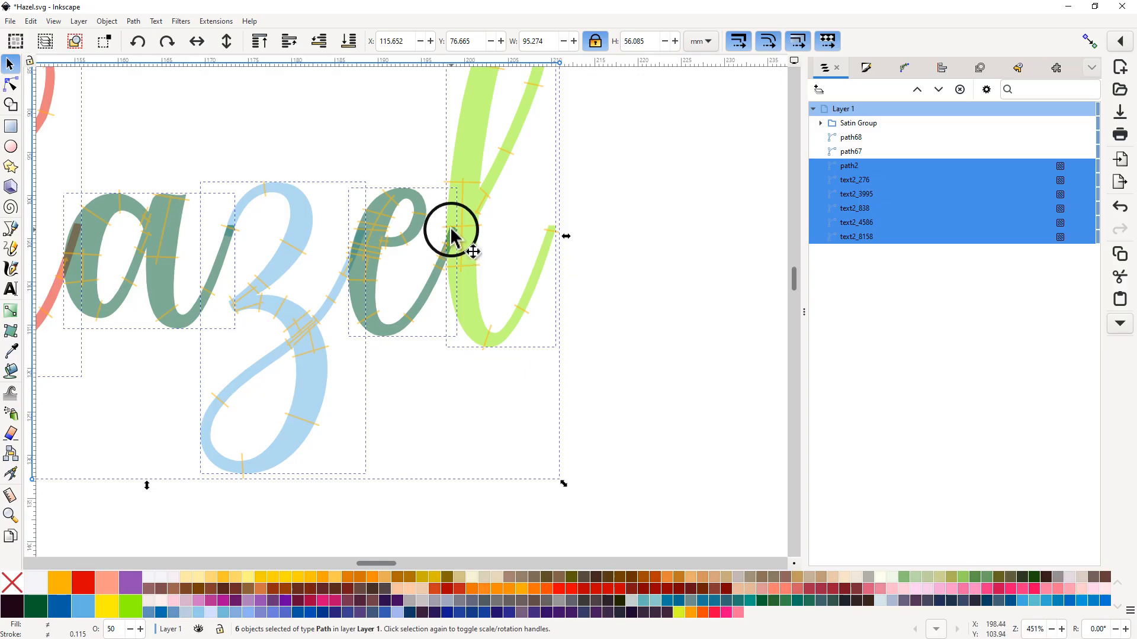
{"action": "scroll", "coordinate": [474, 260], "scroll_direction": "down", "scroll_amount": 2, "text": "ctrl"}
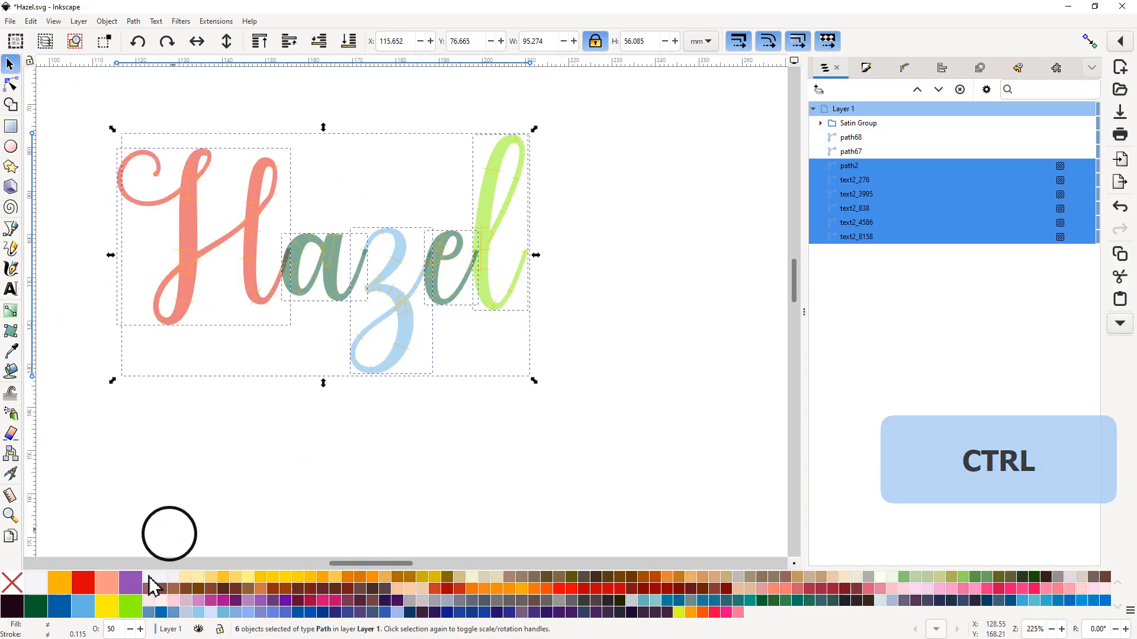
Step: Set the opacity of the letter fills and rungs back to 100 and clear the selection
{"action": "left_click", "coordinate": [116, 628]}
{"action": "left_click_drag", "start_coordinate": [117, 628], "coordinate": [99, 632]}
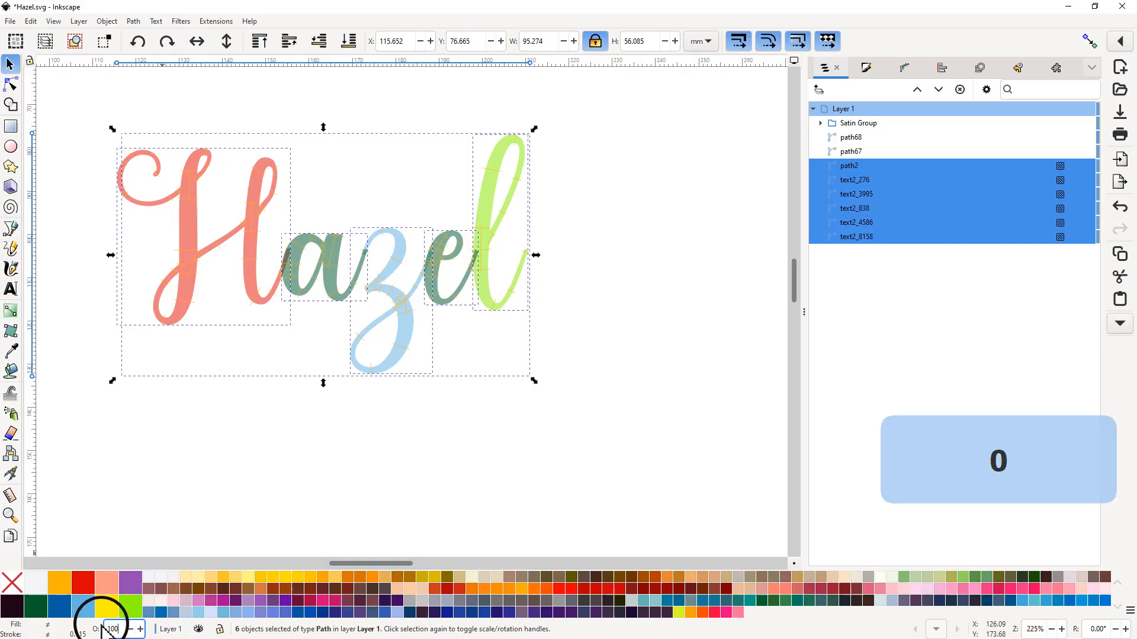
{"action": "key", "text": "Return"}
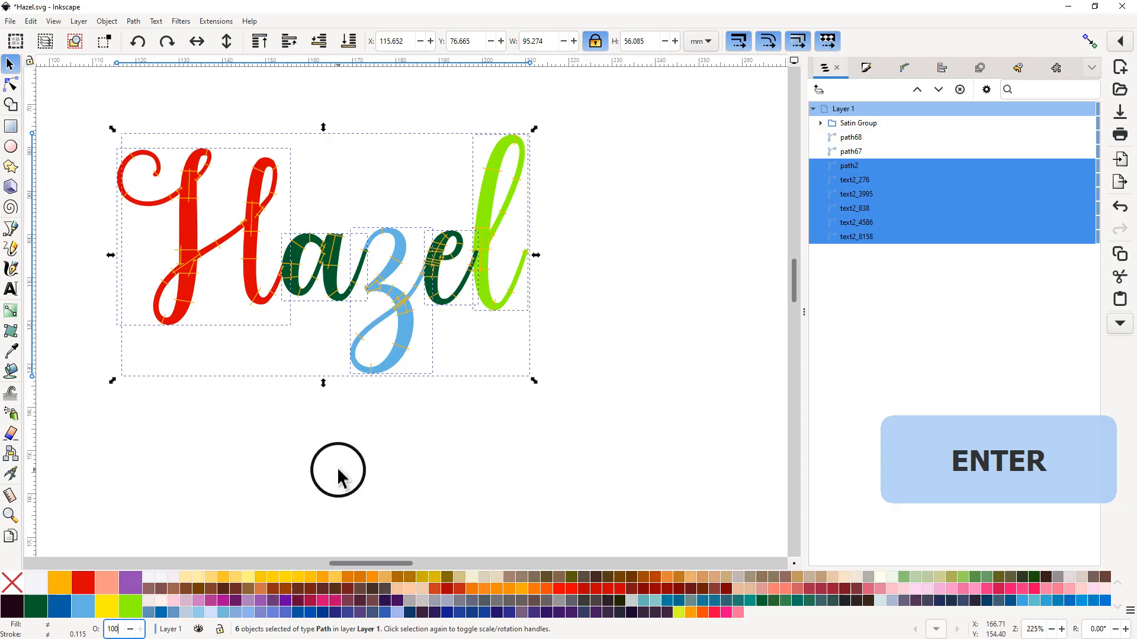
{"action": "left_click", "coordinate": [380, 462]}
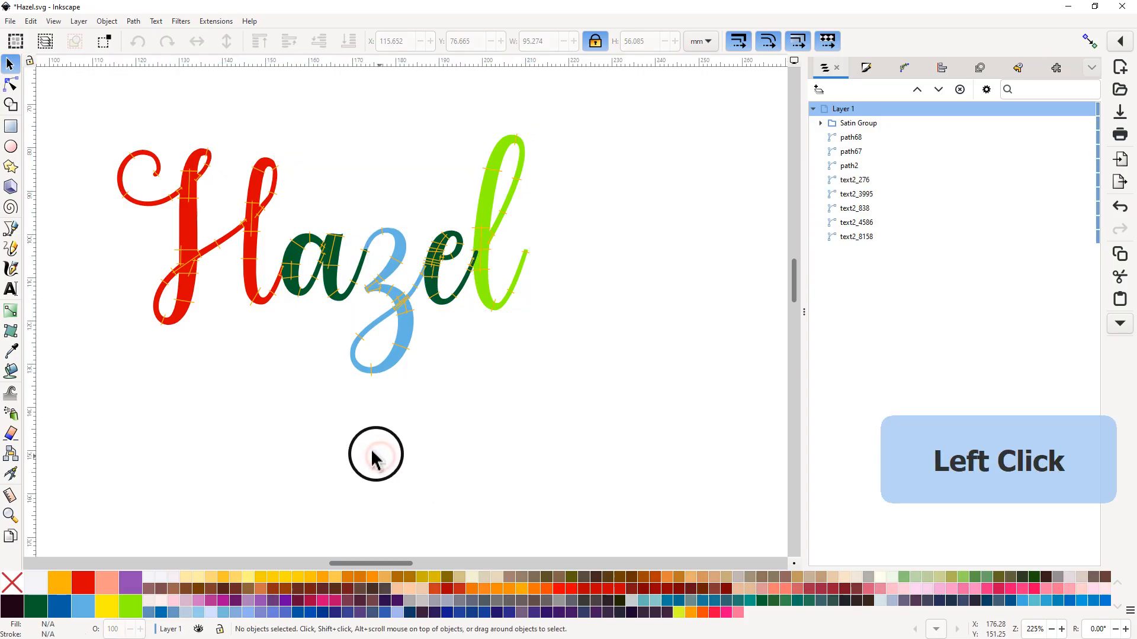
Step: Merge the separate H, a, z, e and l letter fills into one shape with Union, starting from the H
{"action": "left_click", "coordinate": [193, 233]}
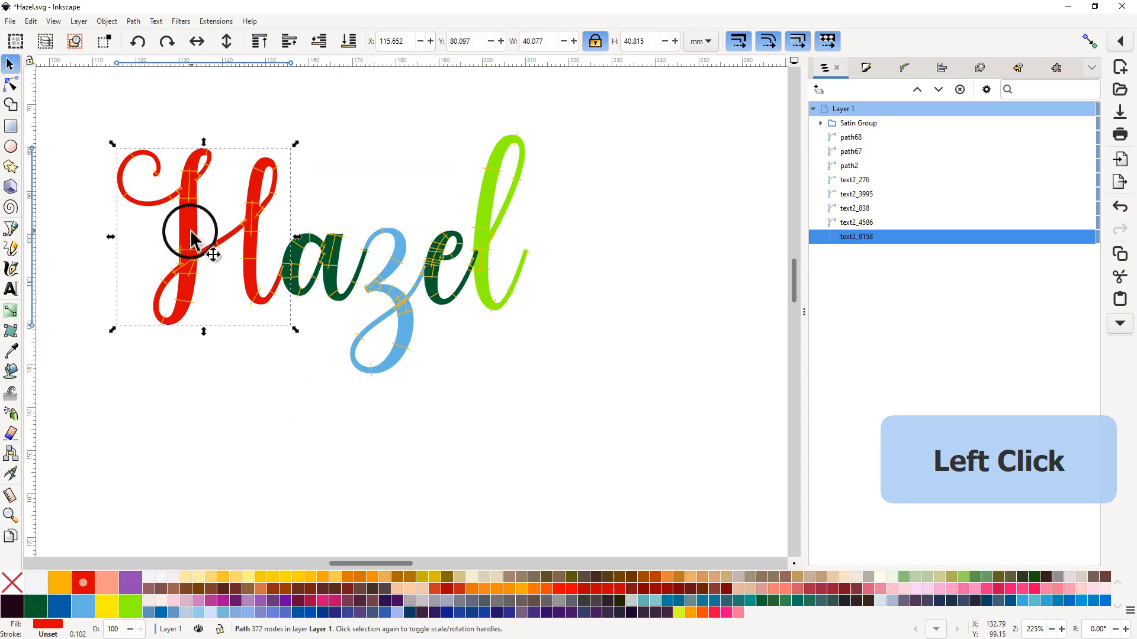
{"action": "left_click", "coordinate": [330, 278], "text": "shift"}
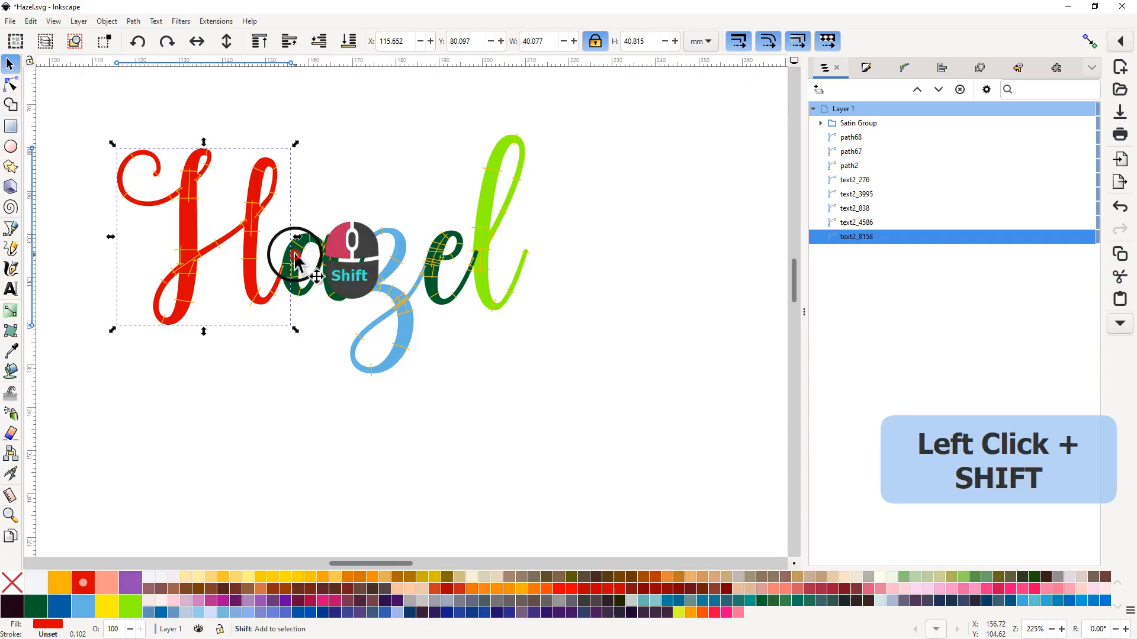
{"action": "left_click", "coordinate": [391, 269], "text": "shift"}
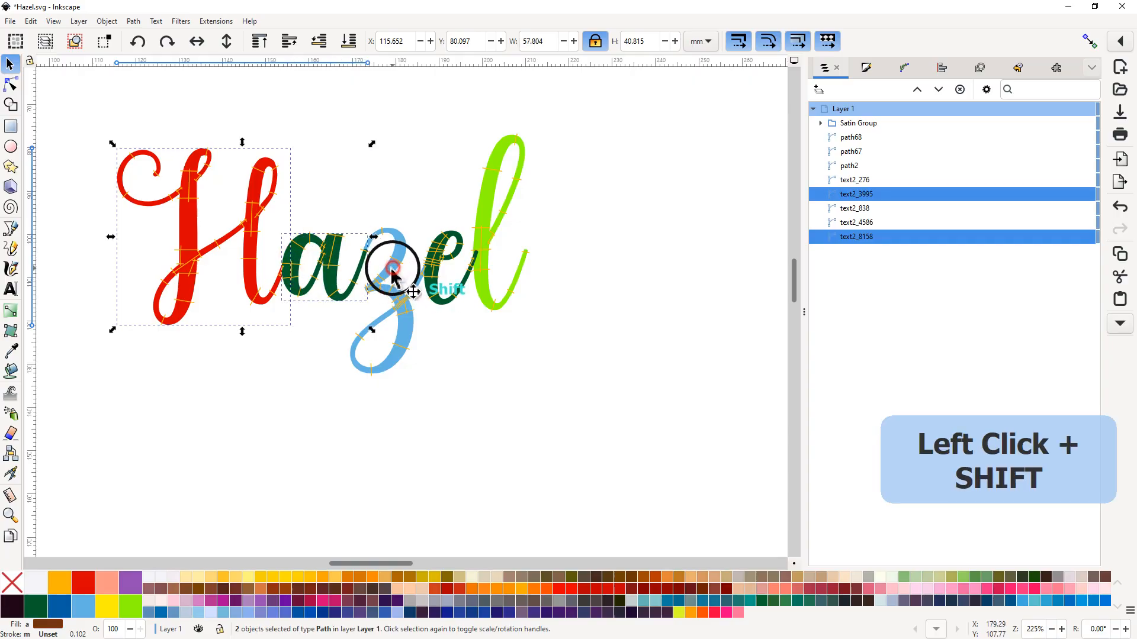
{"action": "left_click", "coordinate": [468, 281], "text": "shift"}
{"action": "left_click", "coordinate": [484, 290], "text": "shift"}
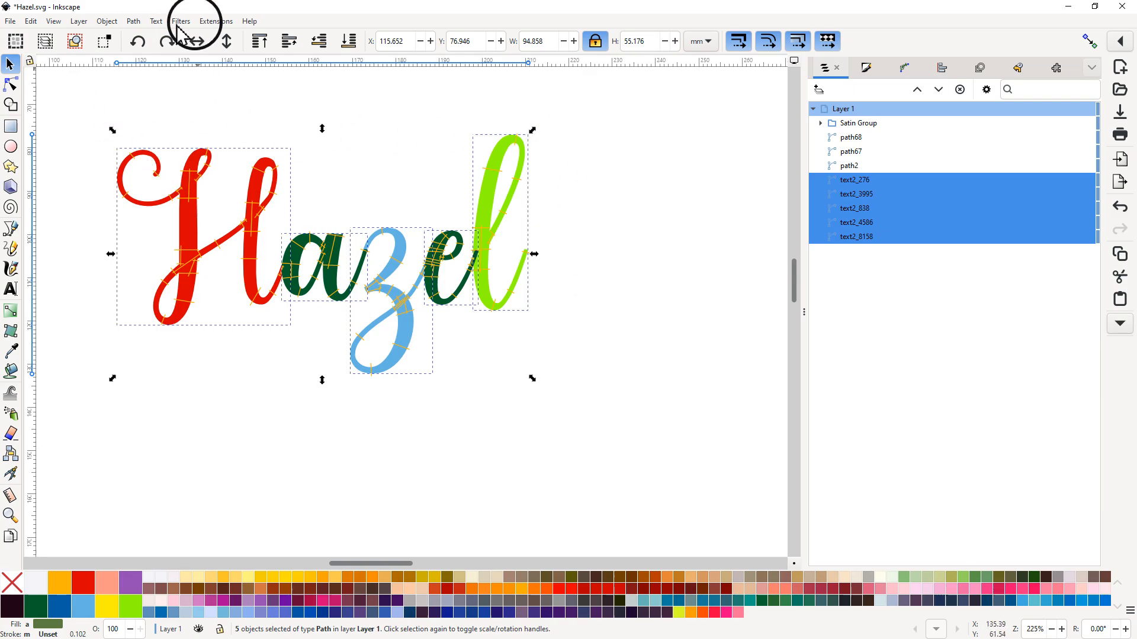
{"action": "left_click", "coordinate": [131, 22]}
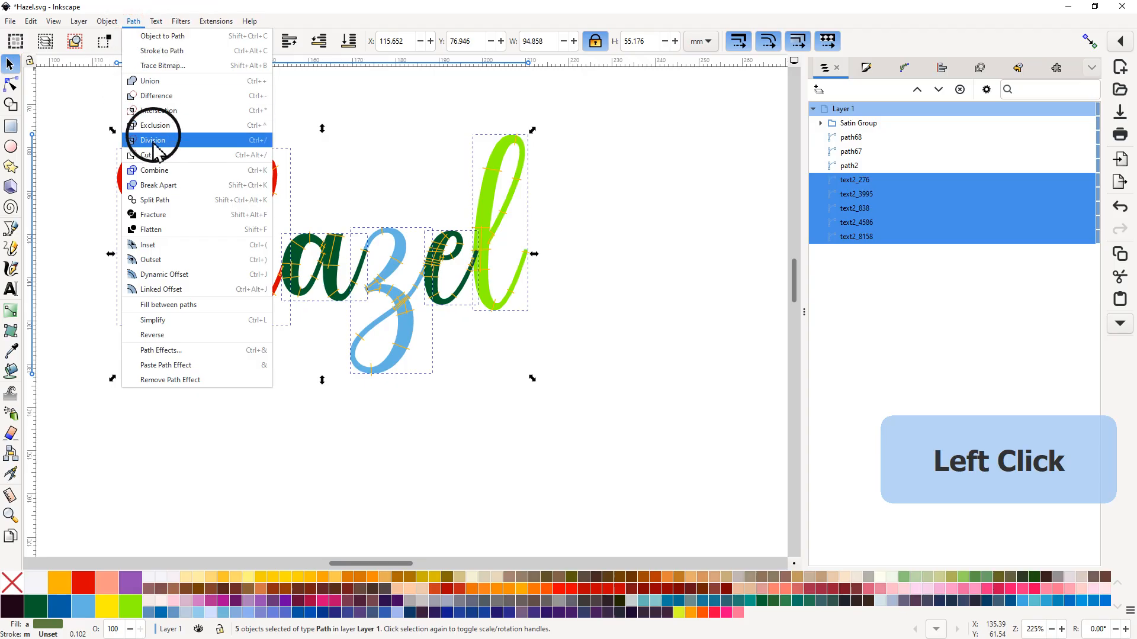
{"action": "left_click", "coordinate": [148, 81]}
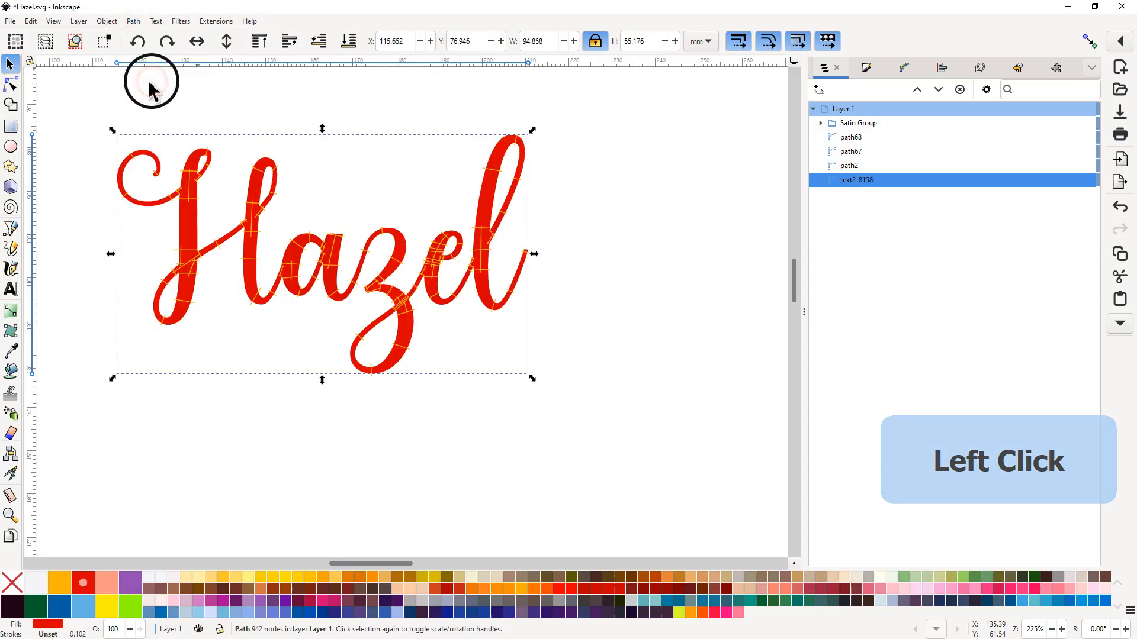
Step: Set the fill of the merged Hazel lettering to blue
{"action": "left_click", "coordinate": [267, 433]}
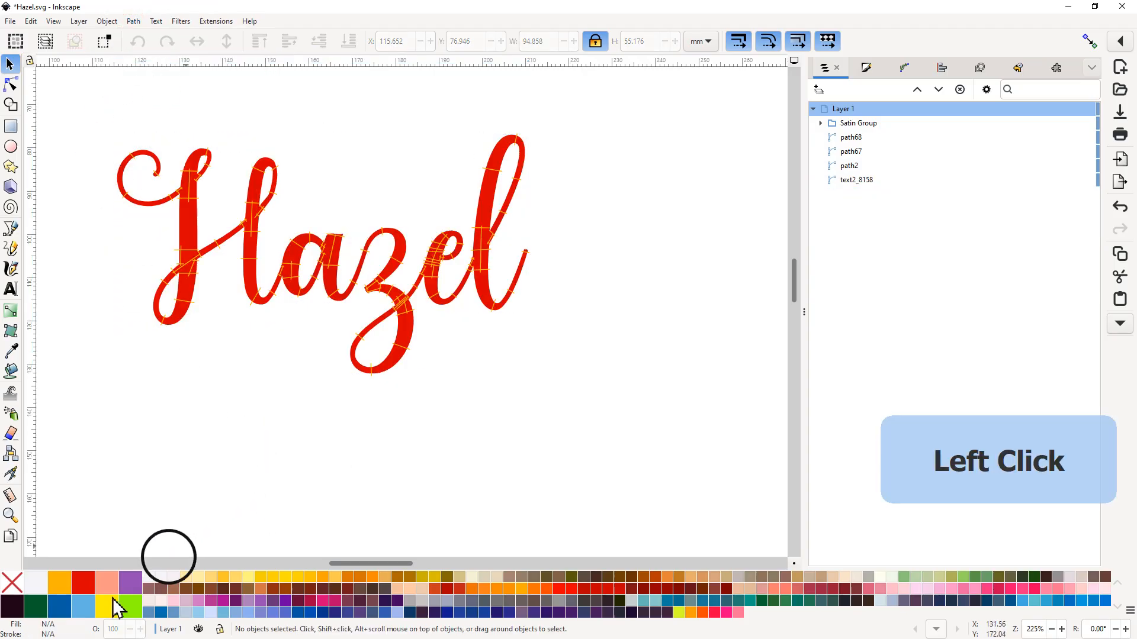
{"action": "left_click", "coordinate": [186, 294]}
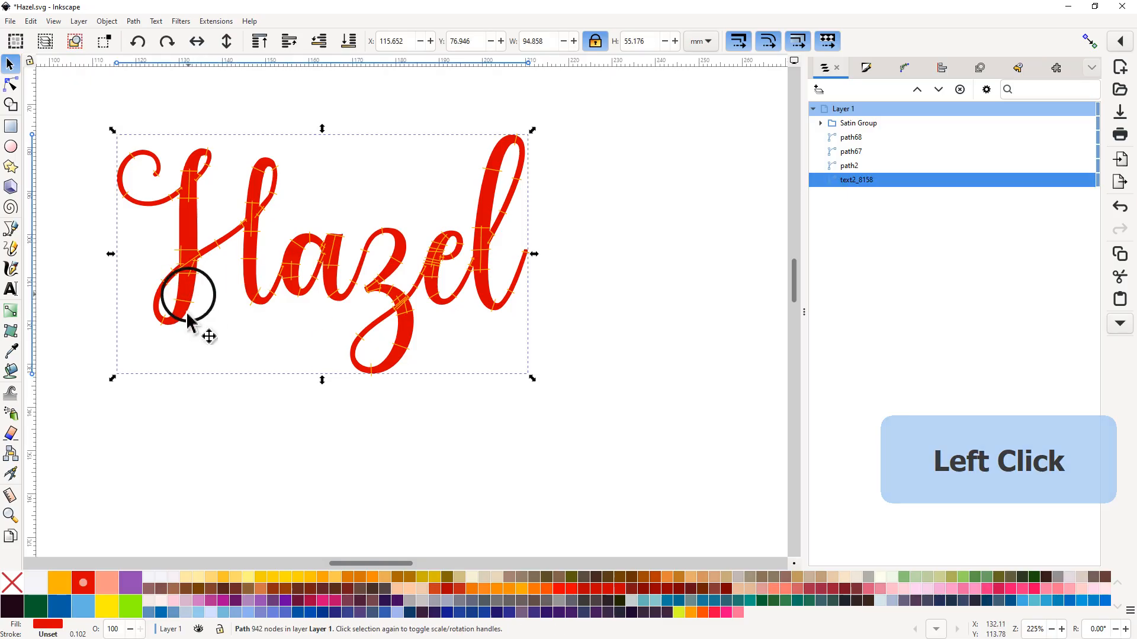
{"action": "left_click", "coordinate": [62, 609]}
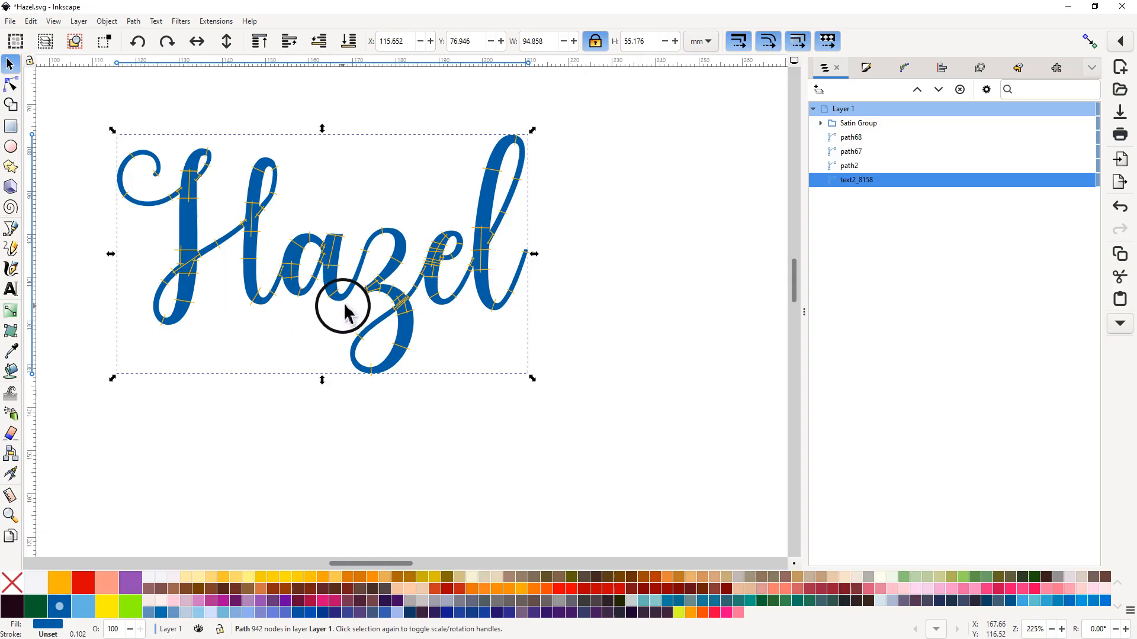
Step: Delete the upper Hazel lettering together with its rungs
{"action": "scroll", "coordinate": [343, 310], "scroll_direction": "down", "scroll_amount": 3}
{"action": "left_click_drag", "start_coordinate": [197, 201], "coordinate": [477, 386]}
{"action": "right_click", "coordinate": [367, 312]}
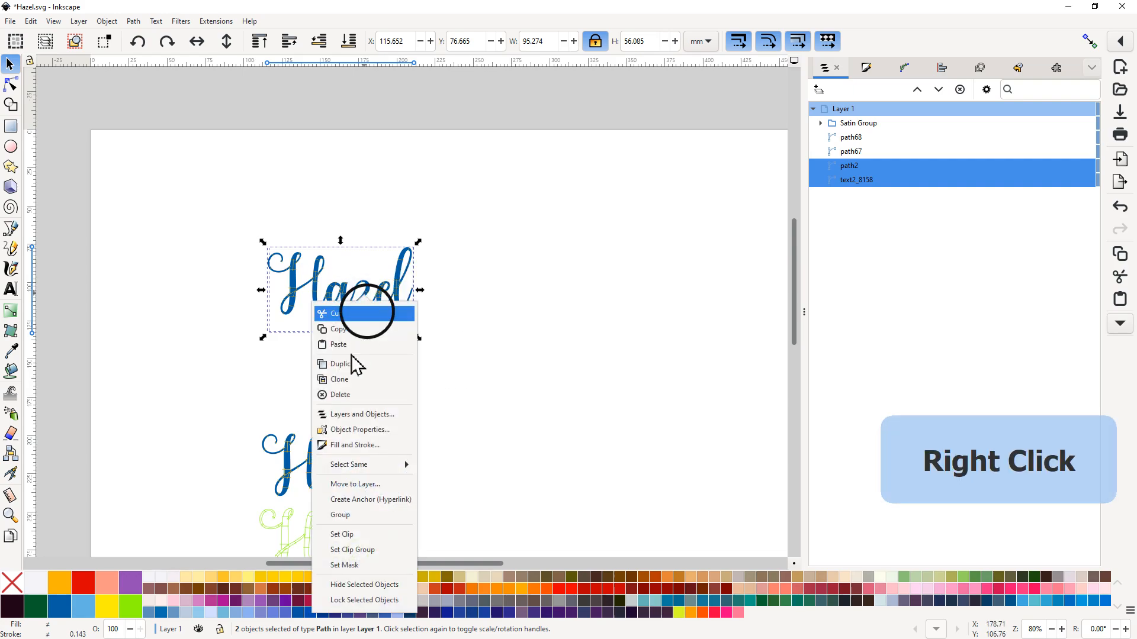
{"action": "left_click", "coordinate": [341, 394]}
Step: Move the remaining blue lettering and its rungs up the page to about X 120.8 mm, Y 75.8 mm
{"action": "scroll", "coordinate": [439, 332], "scroll_direction": "down", "scroll_amount": 3}
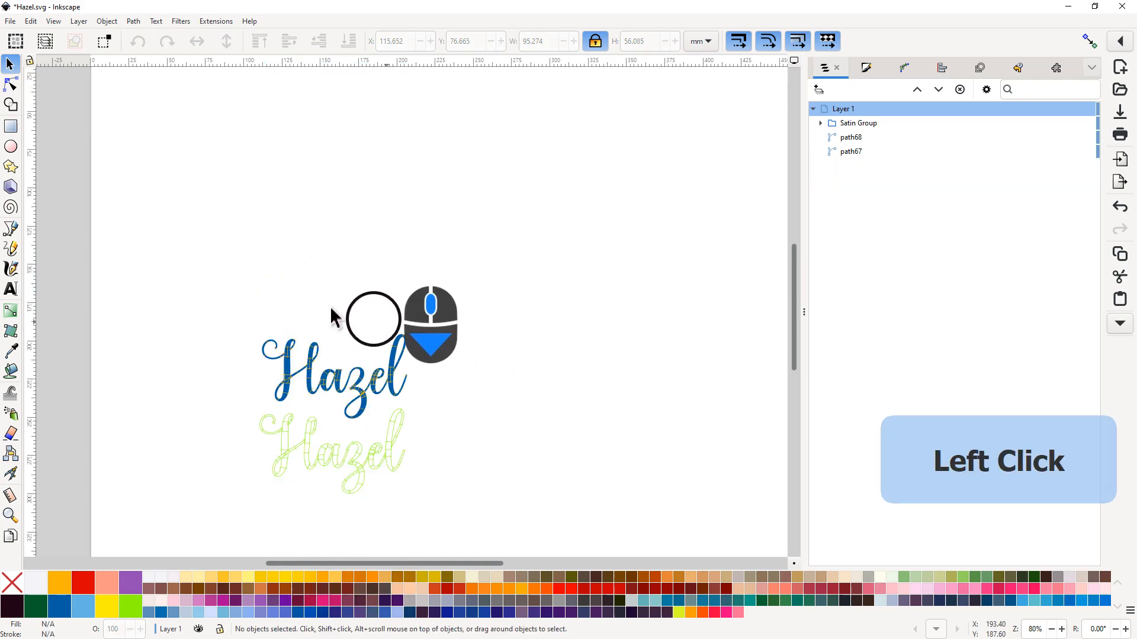
{"action": "left_click_drag", "start_coordinate": [236, 304], "coordinate": [431, 431]}
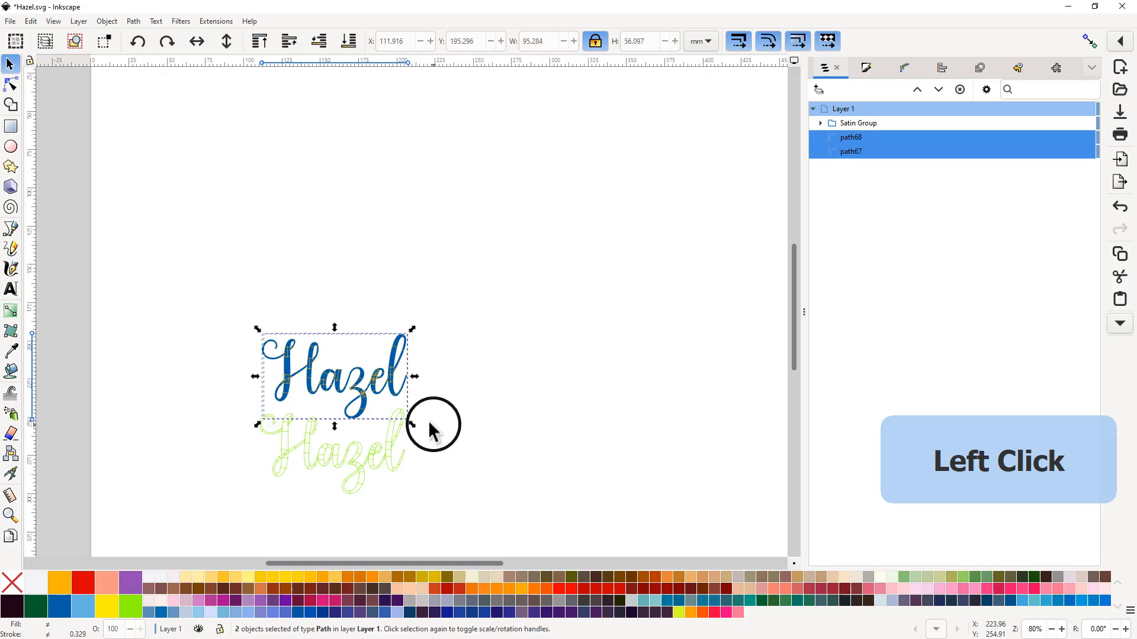
{"action": "left_click_drag", "start_coordinate": [390, 378], "coordinate": [353, 192]}
Step: Examine up close how the rungs are placed where the H's curl joins its thick stem
{"action": "scroll", "coordinate": [356, 192], "scroll_direction": "up", "scroll_amount": 4}
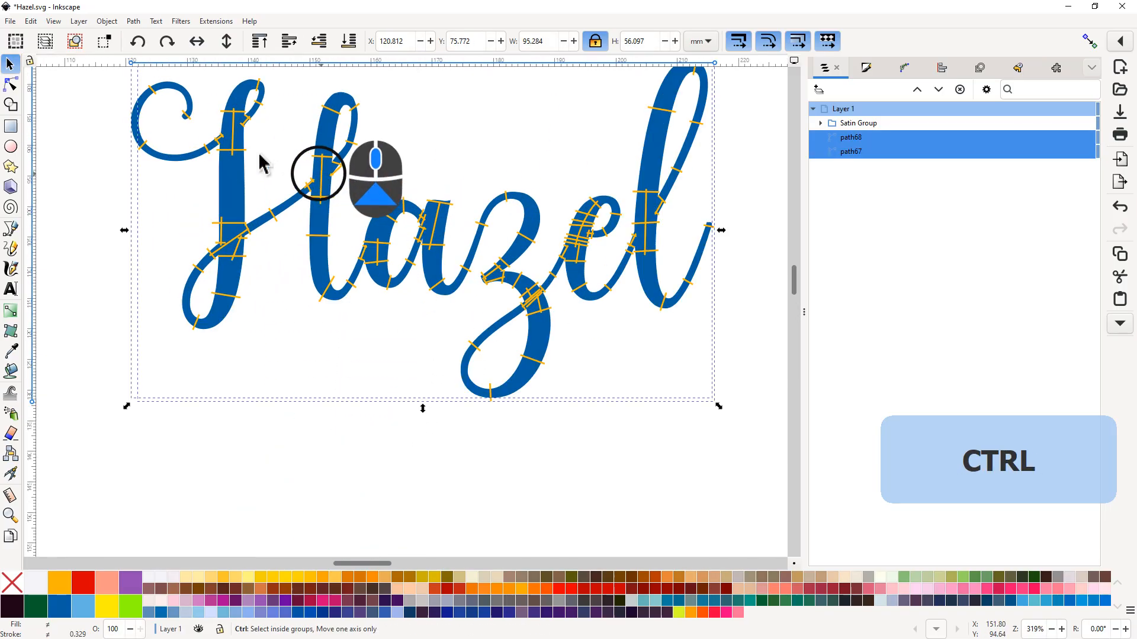
{"action": "middle_click", "coordinate": [290, 151]}
{"action": "scroll", "coordinate": [260, 213], "scroll_direction": "up", "scroll_amount": 5}
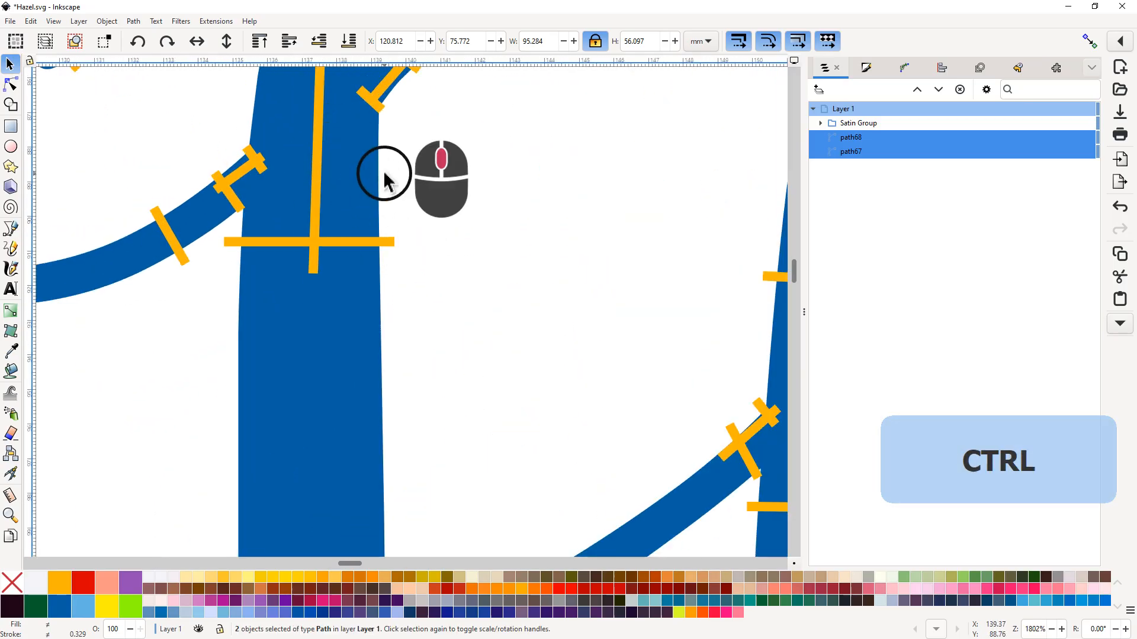
{"action": "left_click_drag", "start_coordinate": [381, 177], "coordinate": [556, 223]}
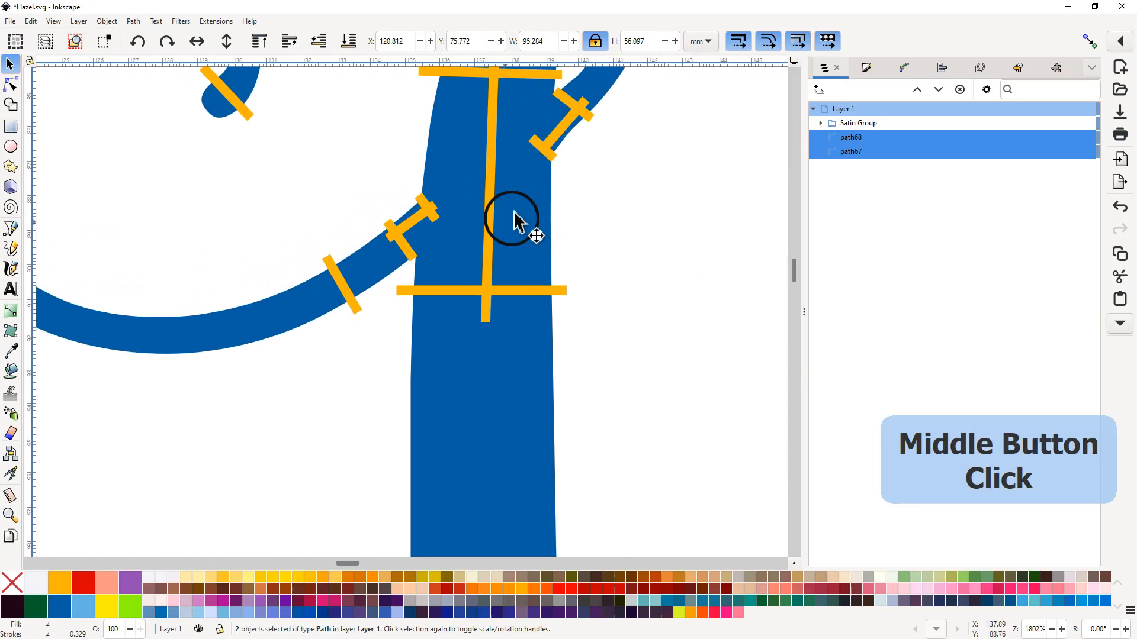
{"action": "left_click_drag", "start_coordinate": [436, 178], "coordinate": [491, 201]}
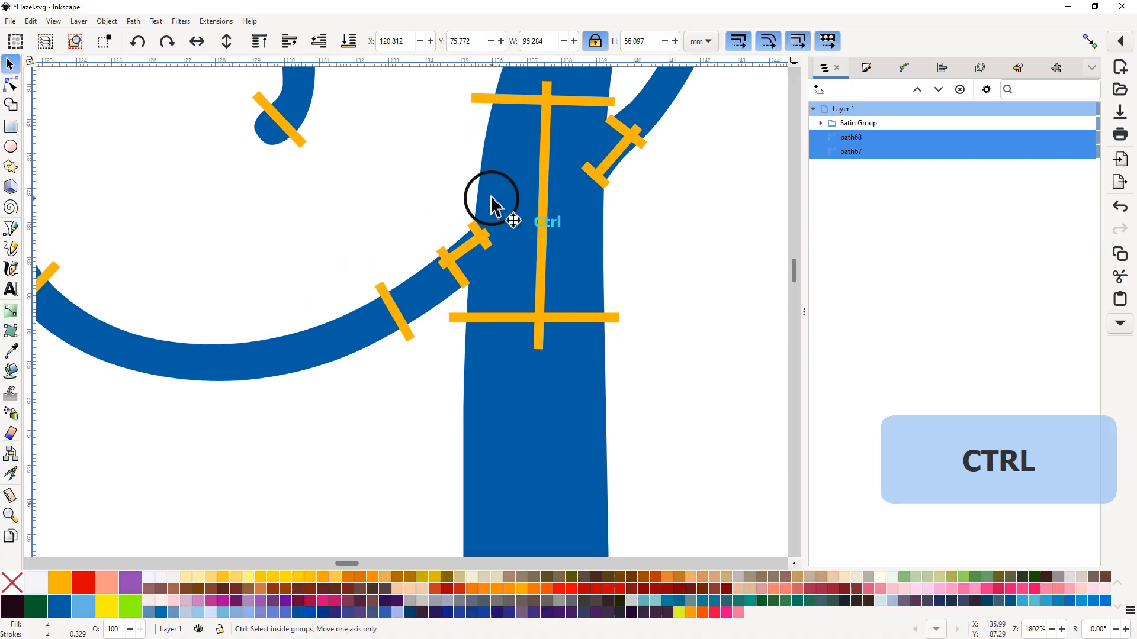
{"action": "scroll", "coordinate": [492, 199], "scroll_direction": "down", "scroll_amount": 2, "text": "ctrl"}
{"action": "middle_click", "coordinate": [467, 185]}
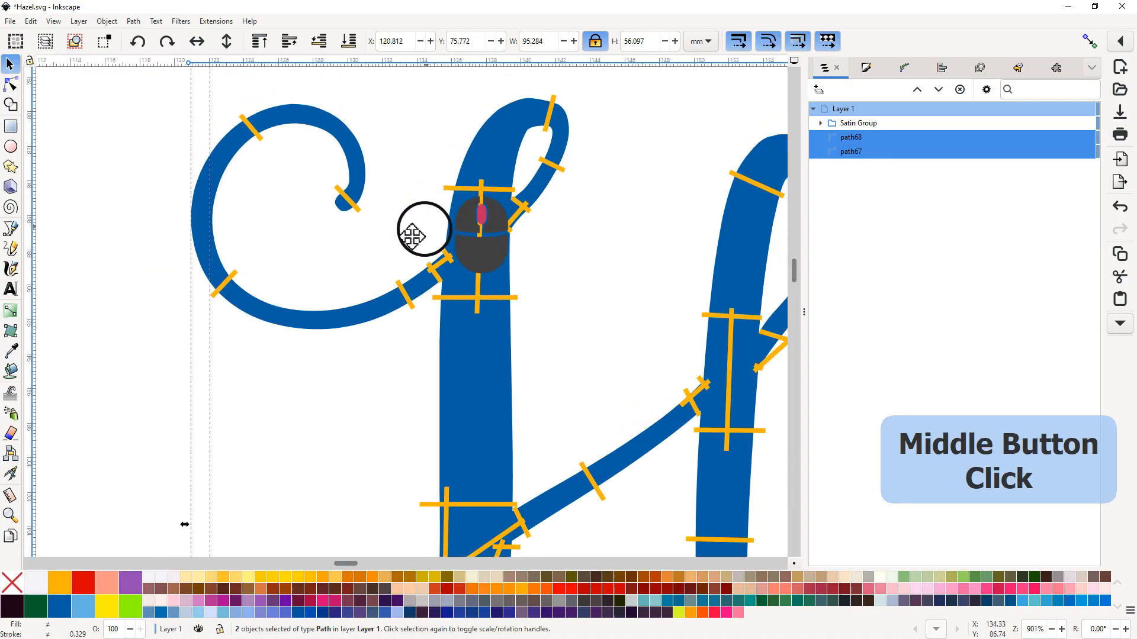
{"action": "left_click_drag", "start_coordinate": [413, 237], "coordinate": [377, 256]}
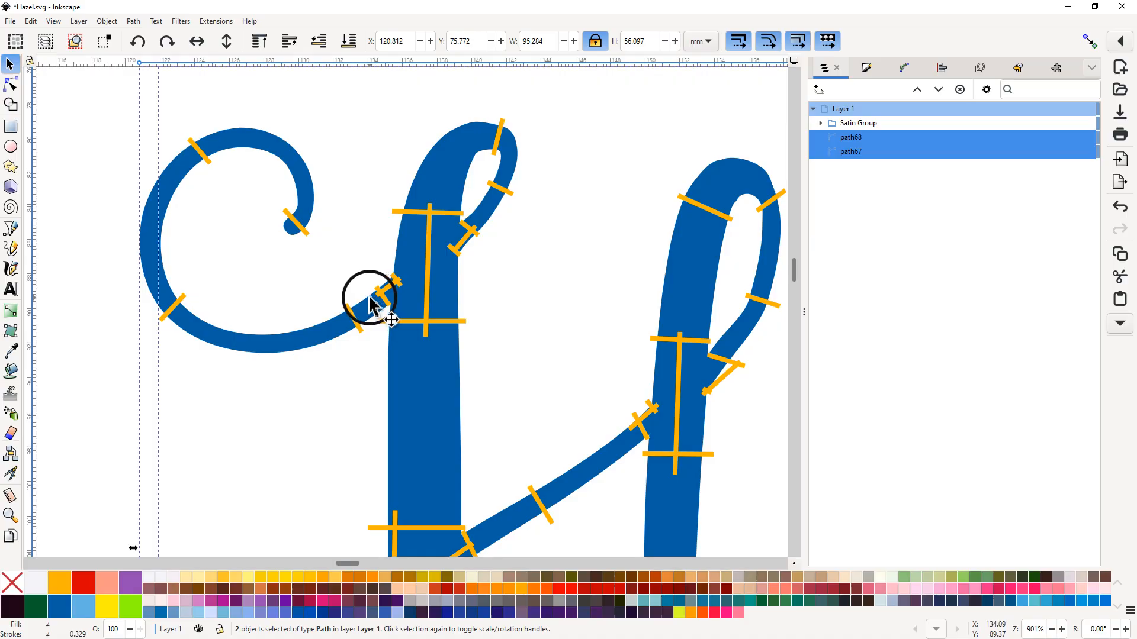
{"action": "scroll", "coordinate": [394, 307], "scroll_direction": "up", "scroll_amount": 4, "text": "ctrl"}
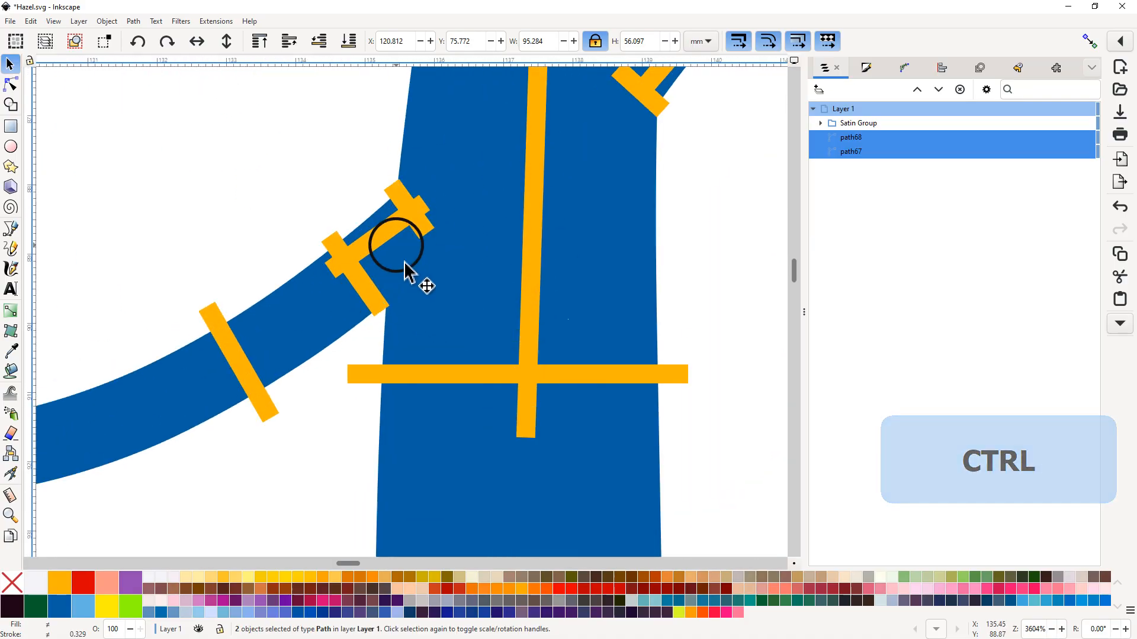
{"action": "scroll", "coordinate": [392, 261], "scroll_direction": "down", "scroll_amount": 4, "text": "ctrl"}
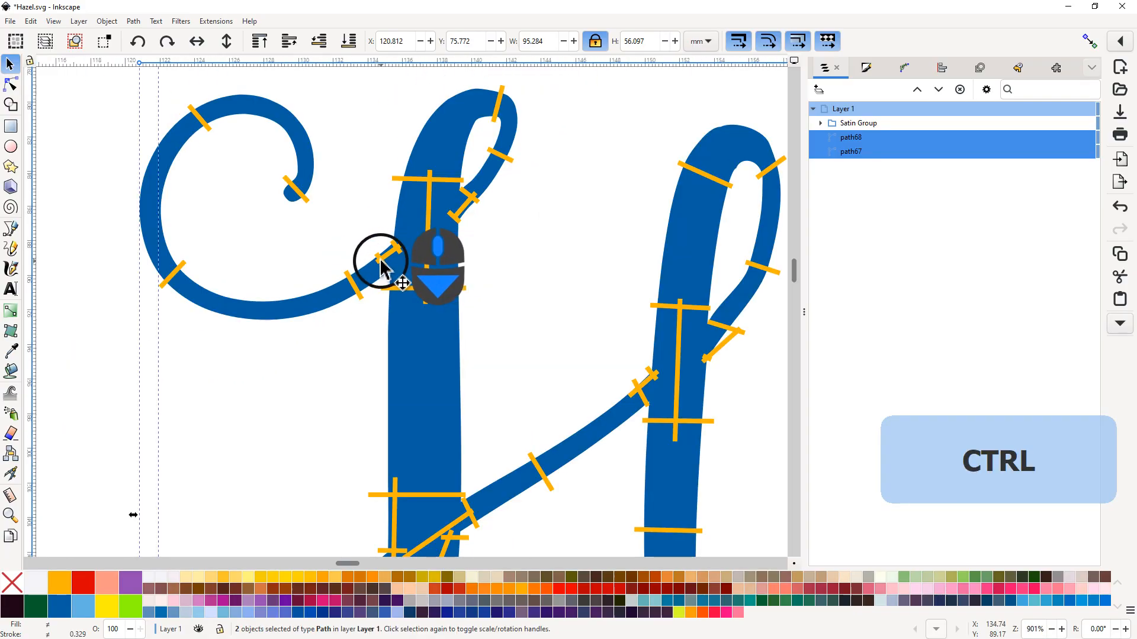
Step: Select only the orange rungs to check how they are listed among the objects
{"action": "left_click", "coordinate": [380, 261]}
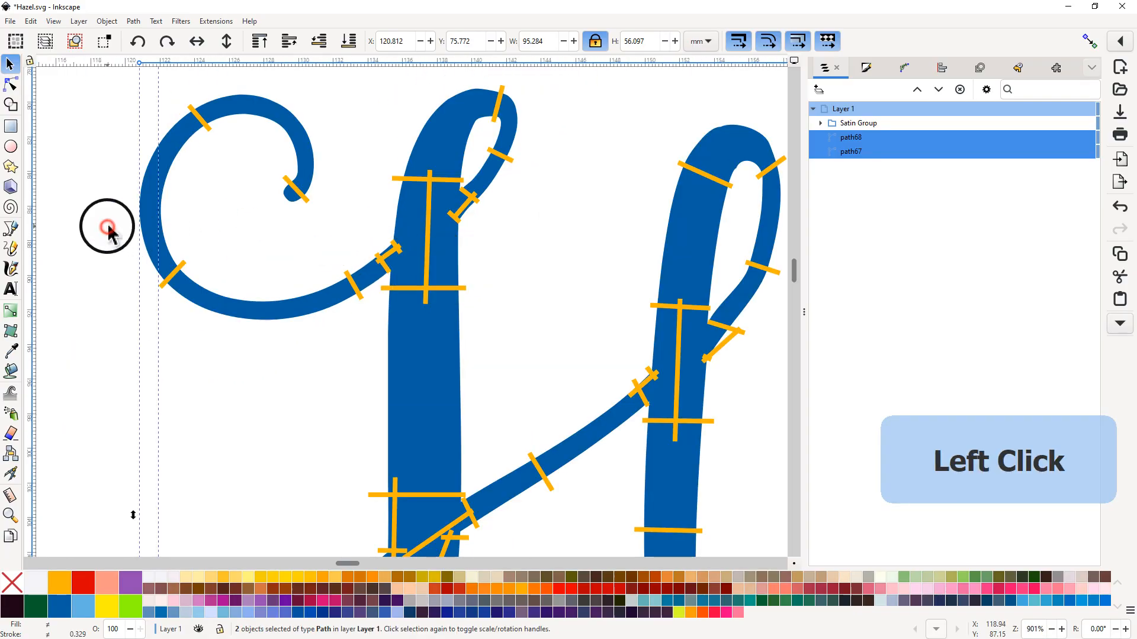
{"action": "left_click", "coordinate": [108, 231]}
{"action": "left_click", "coordinate": [383, 266]}
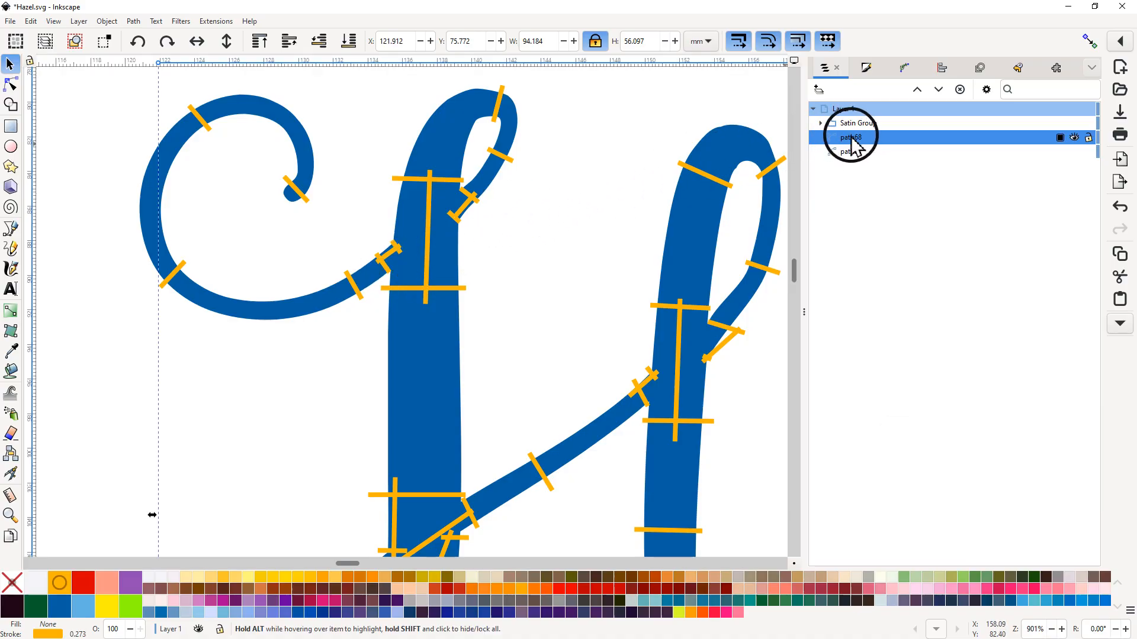
Step: Draw a nearly horizontal red line about 34 mm long with the Pencil tool in the empty area beside the H
{"action": "scroll", "coordinate": [520, 269], "scroll_direction": "down", "scroll_amount": 4}
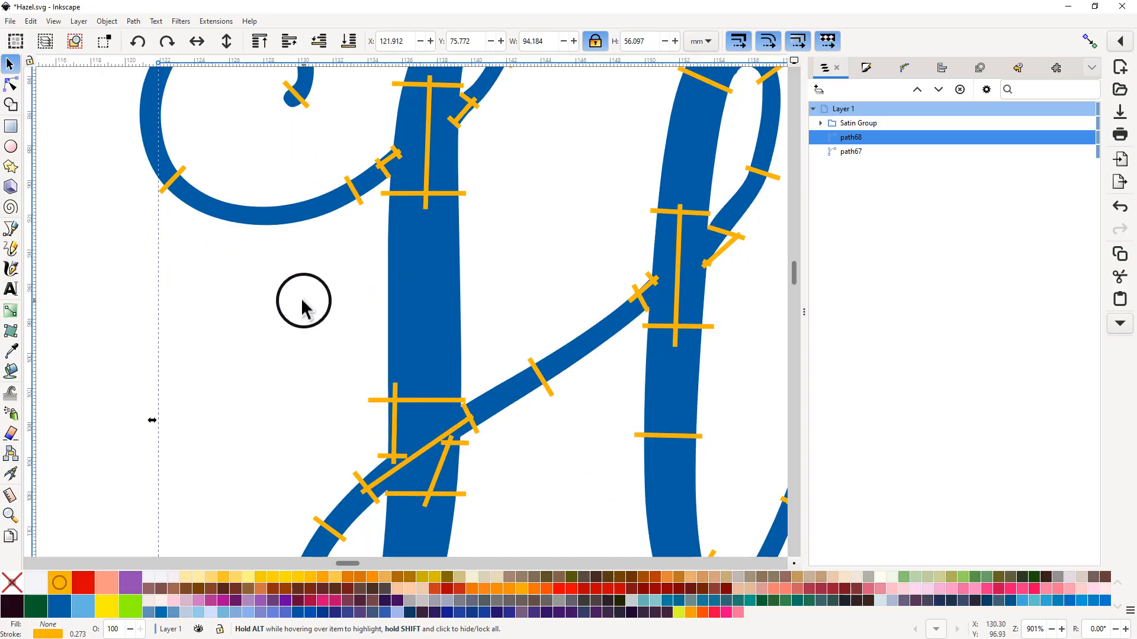
{"action": "left_click_drag", "start_coordinate": [302, 301], "coordinate": [800, 269]}
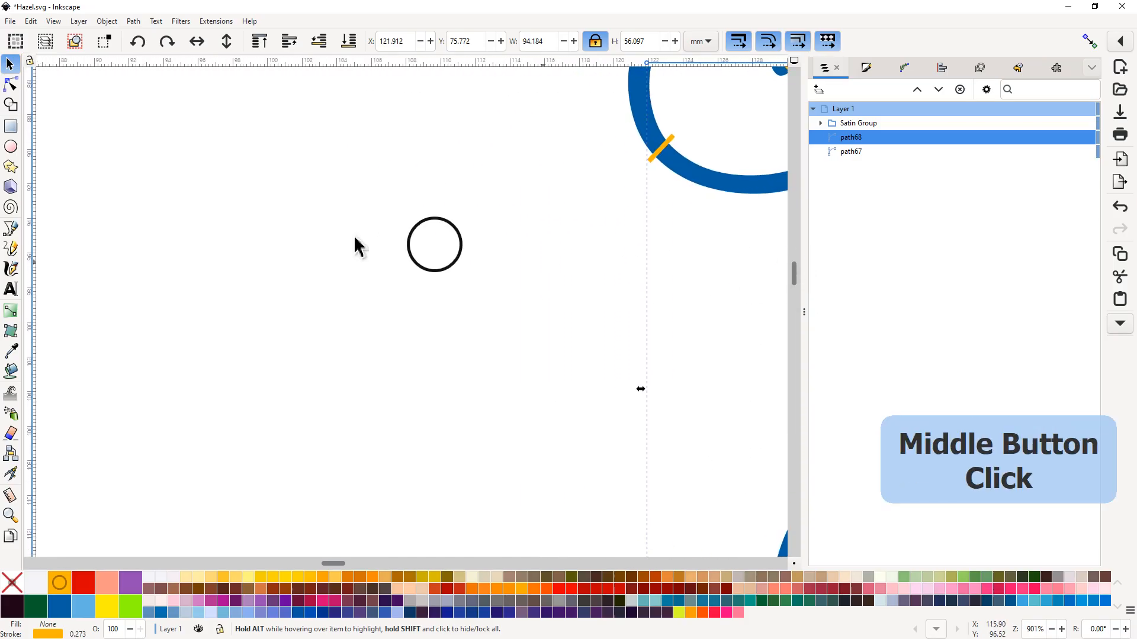
{"action": "left_click_drag", "start_coordinate": [428, 225], "coordinate": [674, 142]}
{"action": "scroll", "coordinate": [475, 219], "scroll_direction": "down", "scroll_amount": 3}
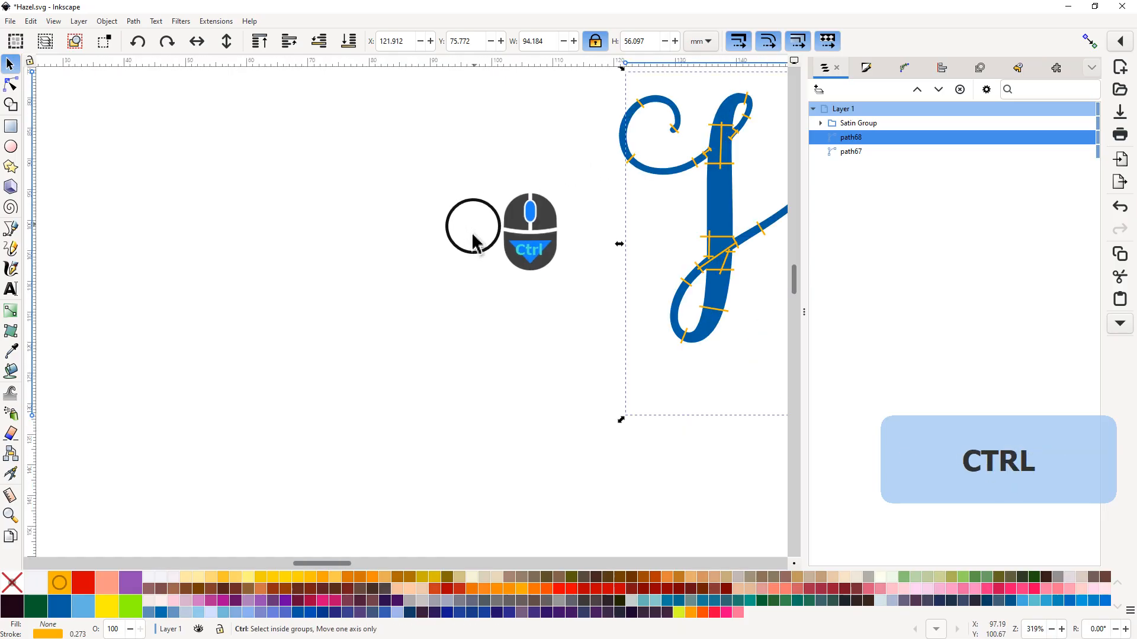
{"action": "scroll", "coordinate": [474, 239], "scroll_direction": "down", "scroll_amount": 1}
{"action": "middle_click", "coordinate": [309, 215]}
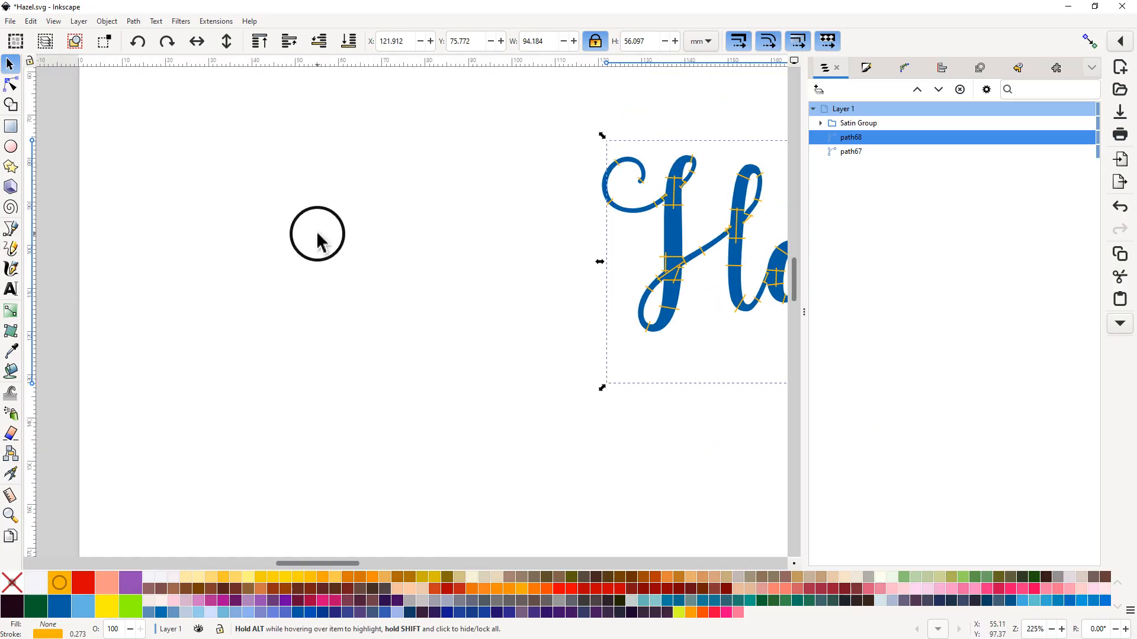
{"action": "key", "text": "Escape"}
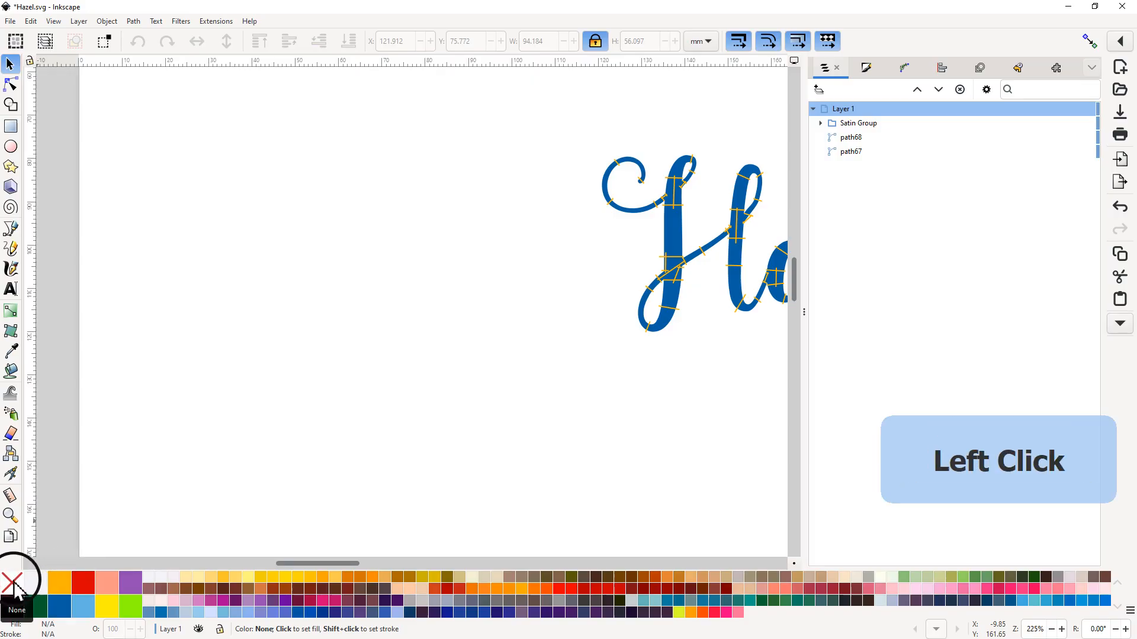
{"action": "middle_click", "coordinate": [81, 589]}
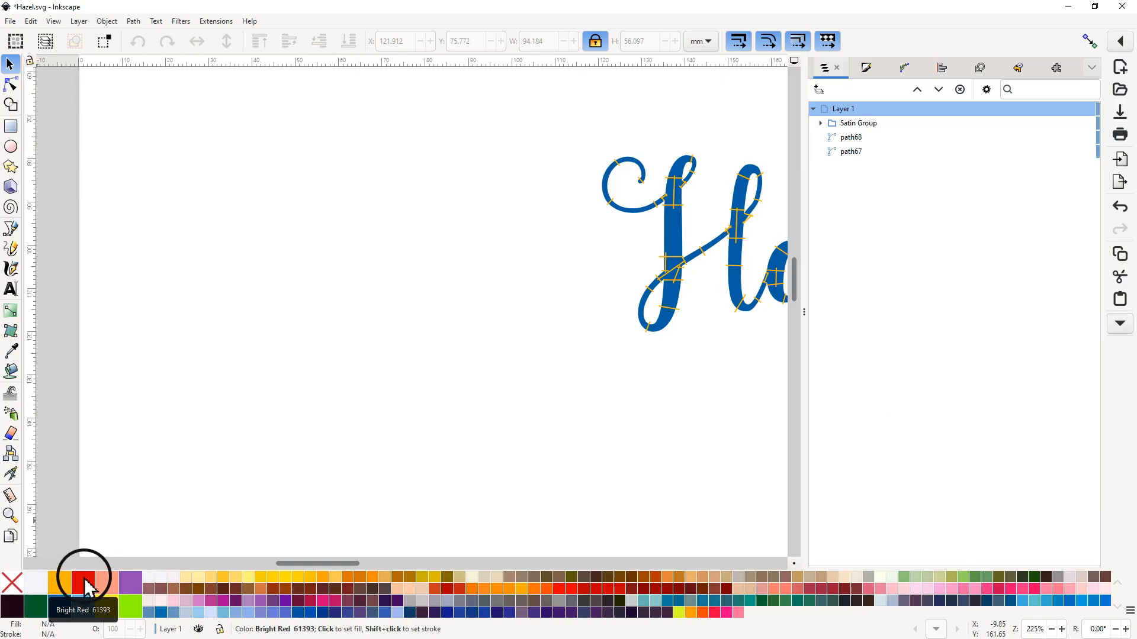
{"action": "left_click", "coordinate": [12, 248]}
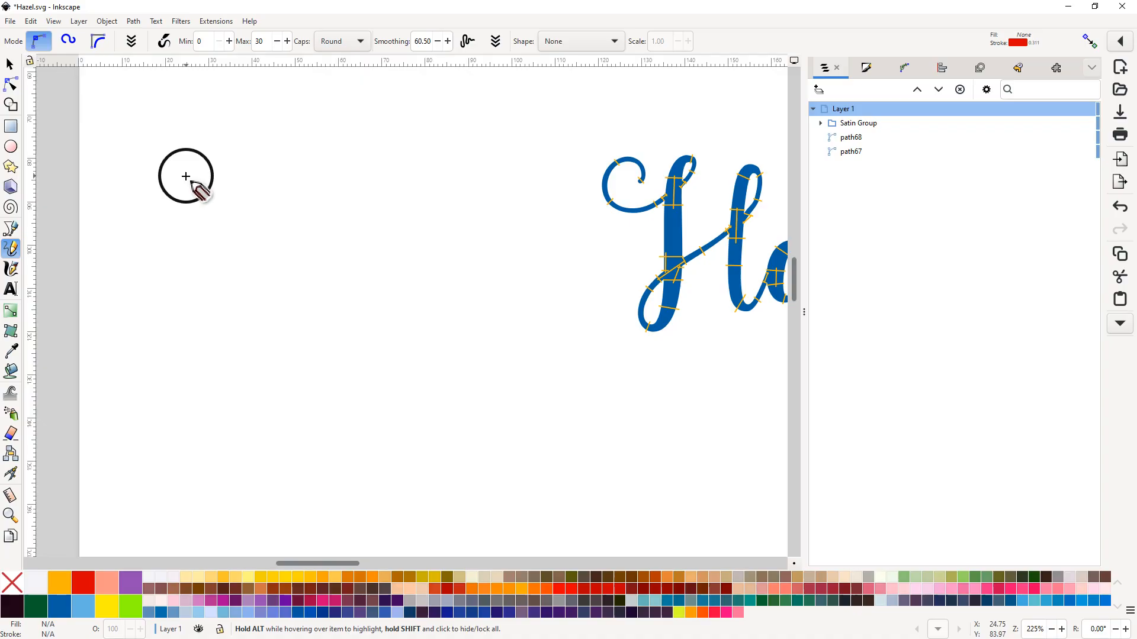
{"action": "left_click", "coordinate": [182, 178]}
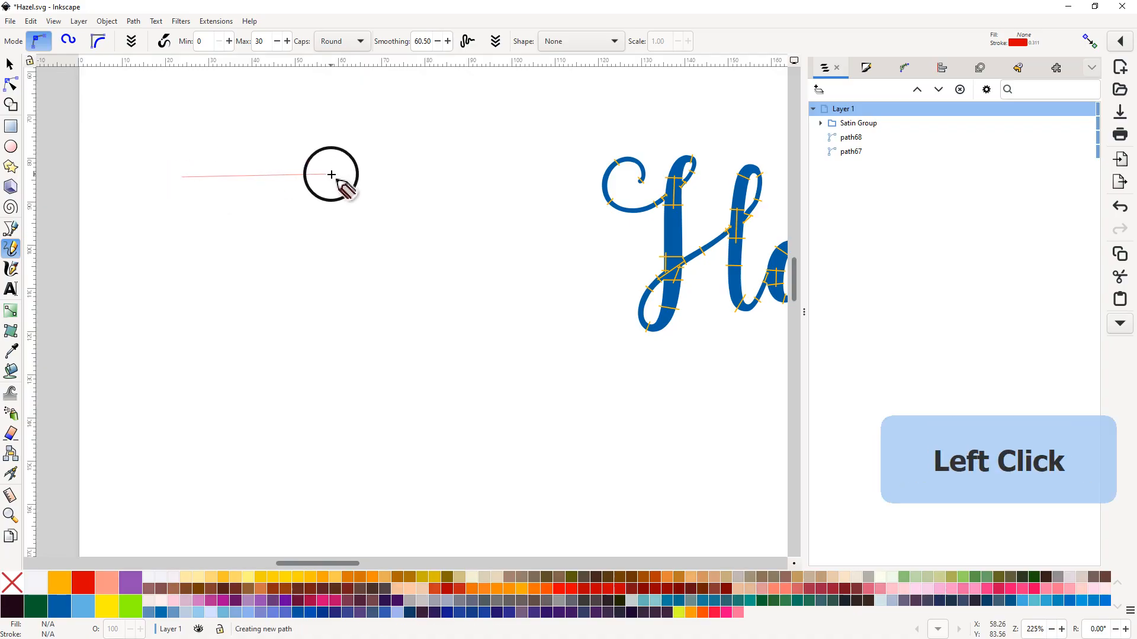
{"action": "left_click", "coordinate": [331, 175]}
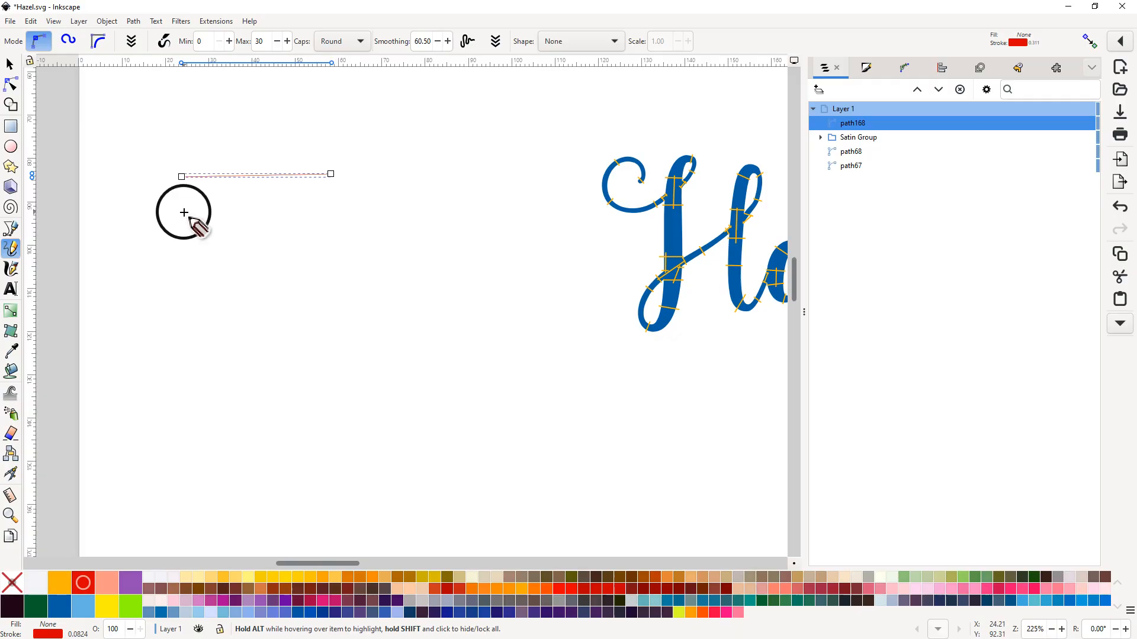
Step: Append two horizontal lines, a tiny stub and a vertical crossing line to the same red path below its first line, using the Pencil tool
{"action": "key", "text": "shift"}
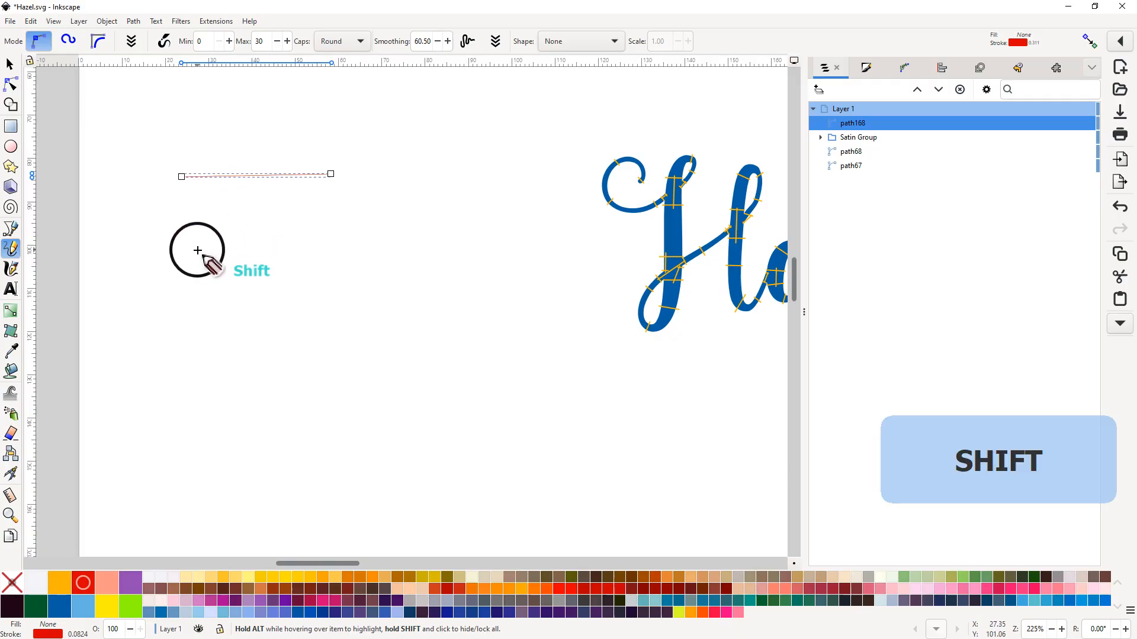
{"action": "left_click", "coordinate": [178, 246], "text": "shift"}
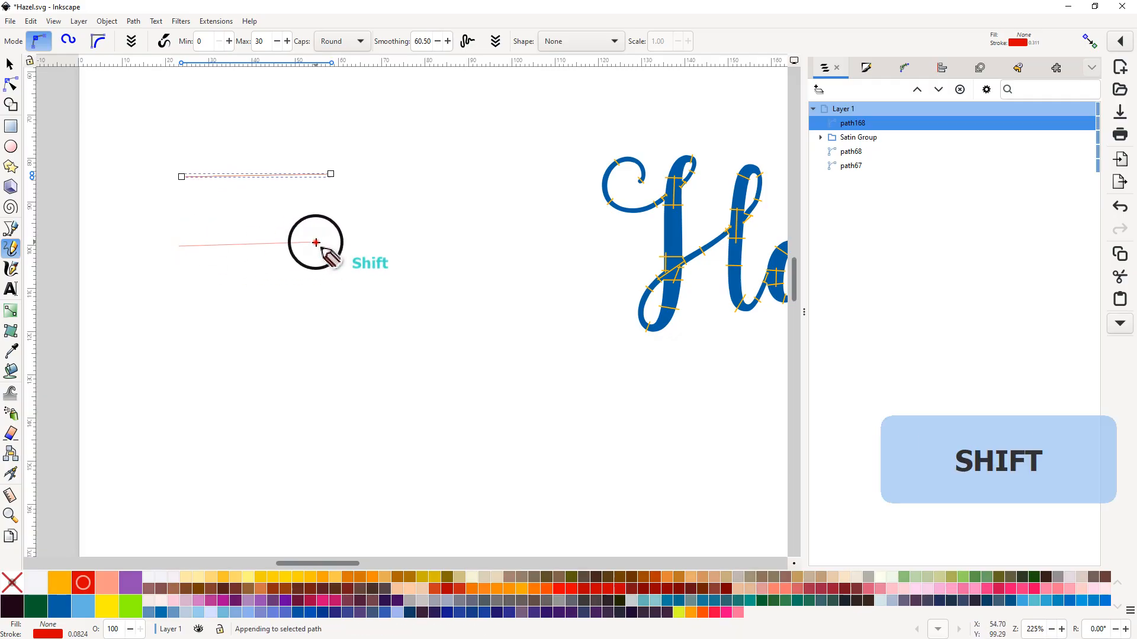
{"action": "left_click", "coordinate": [315, 242], "text": "shift"}
{"action": "left_click", "coordinate": [204, 367], "text": "shift"}
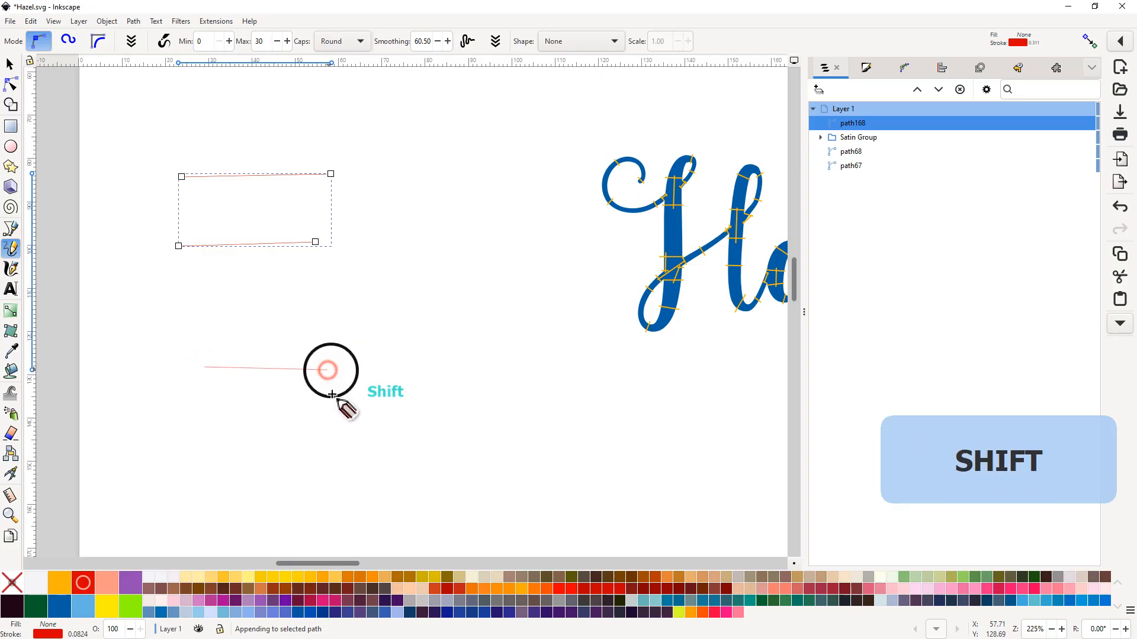
{"action": "left_click", "coordinate": [328, 370], "text": "shift"}
{"action": "left_click_drag", "start_coordinate": [218, 433], "coordinate": [228, 433]}
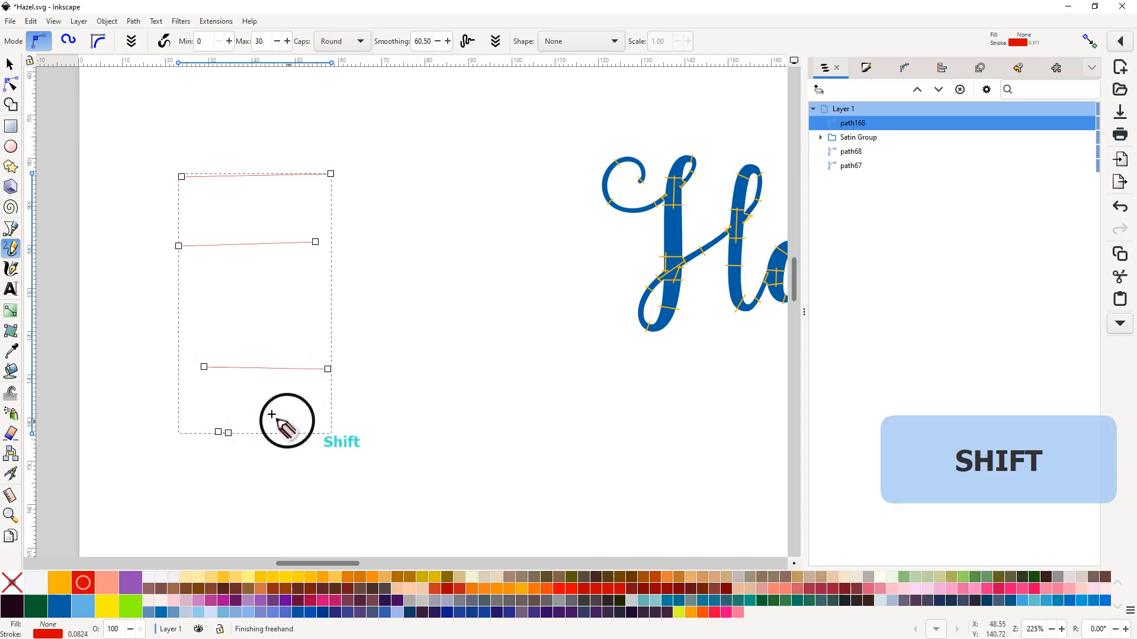
{"action": "left_click", "coordinate": [261, 377], "text": "shift"}
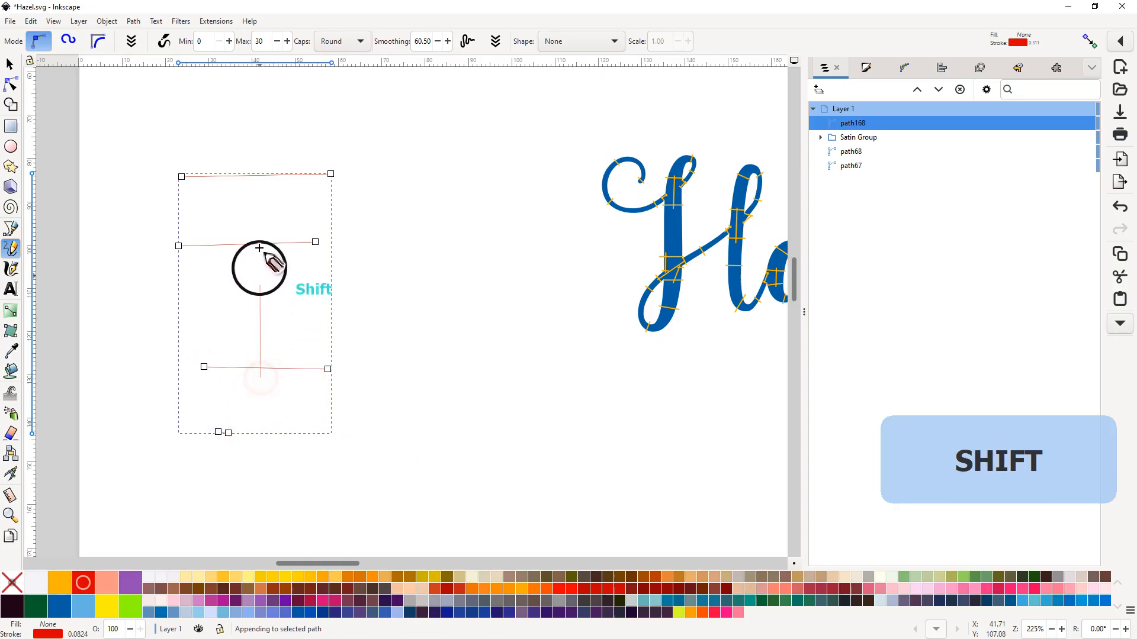
{"action": "left_click", "coordinate": [256, 227], "text": "shift"}
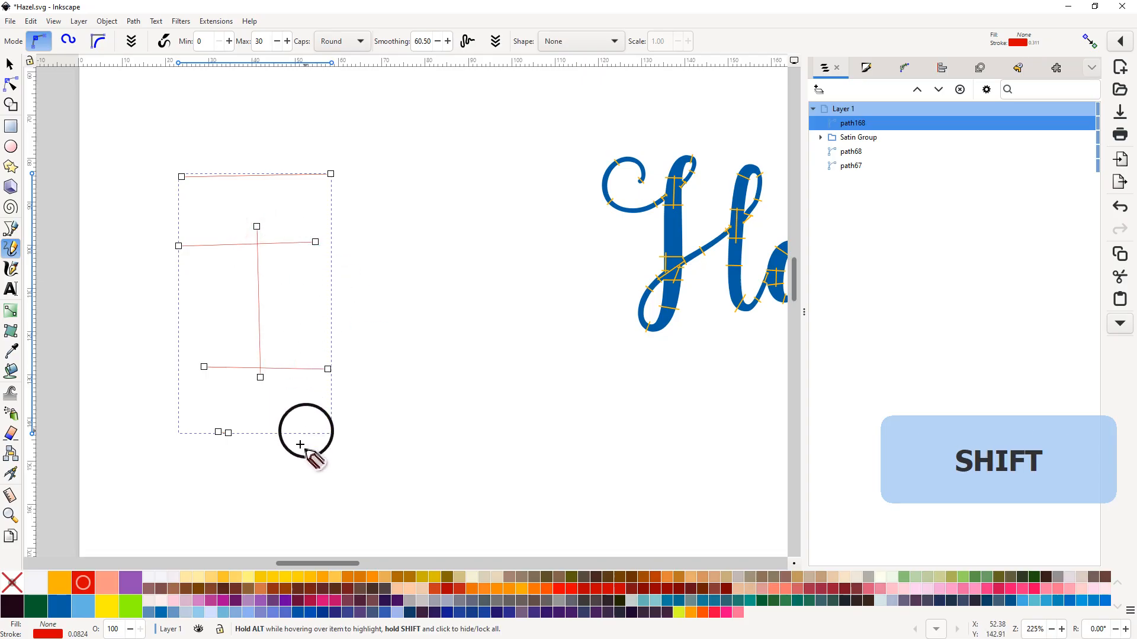
Step: Append two more nearly horizontal lines at the lower end of the red path, extending it to about 39 × 83 mm overall
{"action": "left_click", "coordinate": [210, 492], "text": "shift"}
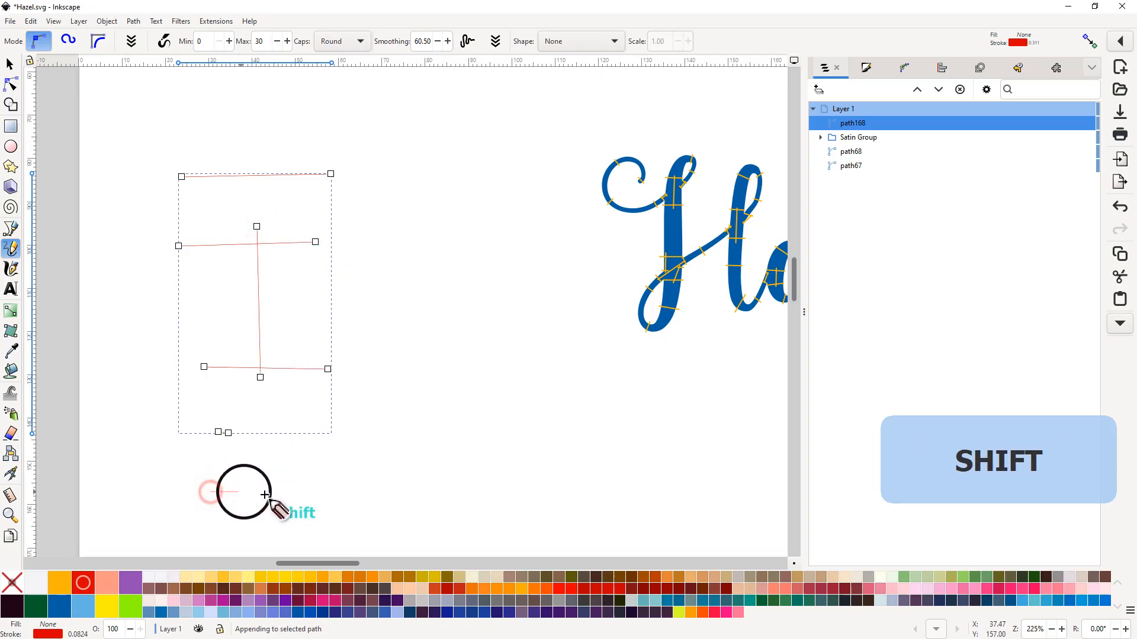
{"action": "left_click", "coordinate": [347, 494], "text": "shift"}
{"action": "left_click", "coordinate": [220, 531], "text": "shift"}
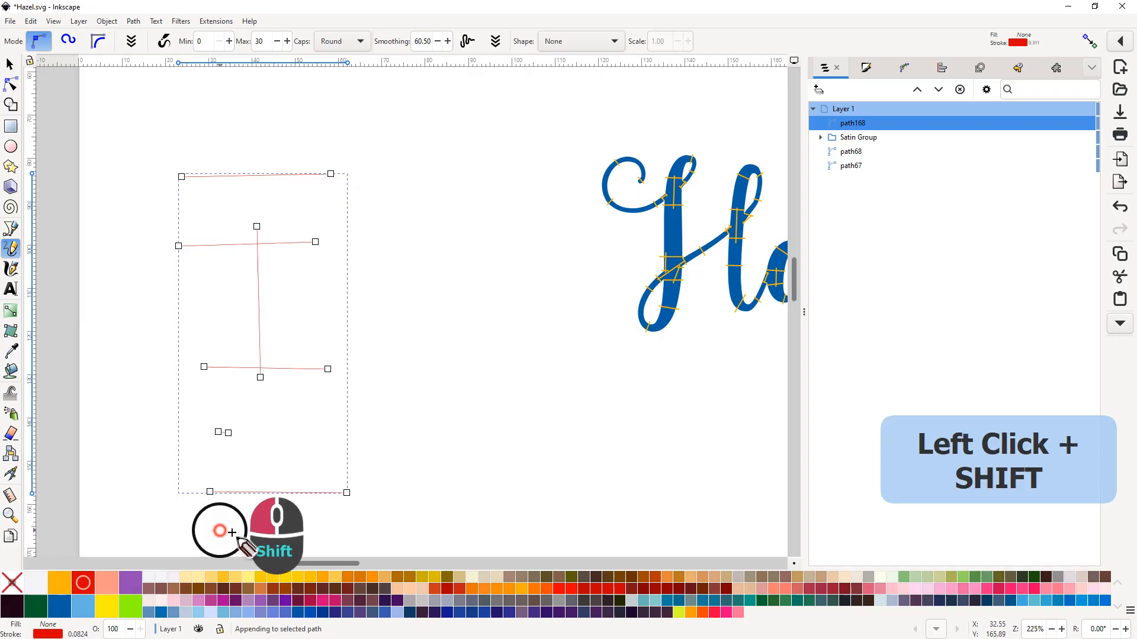
{"action": "left_click", "coordinate": [333, 532], "text": "shift"}
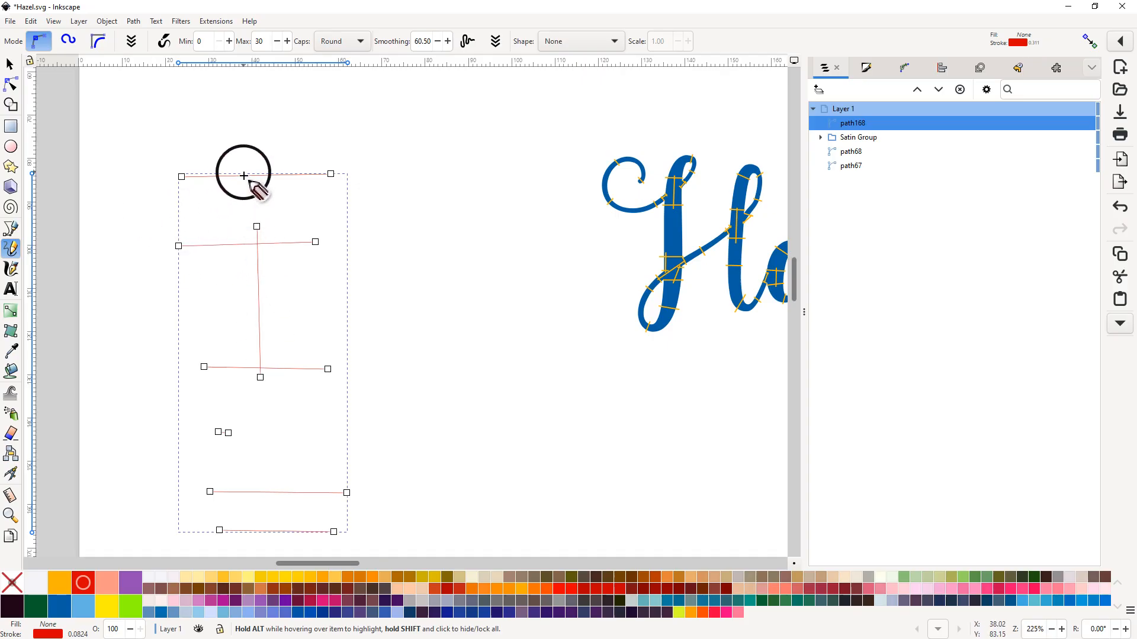
Step: Delete the whole red practice path beside the lettering
{"action": "left_click", "coordinate": [10, 63]}
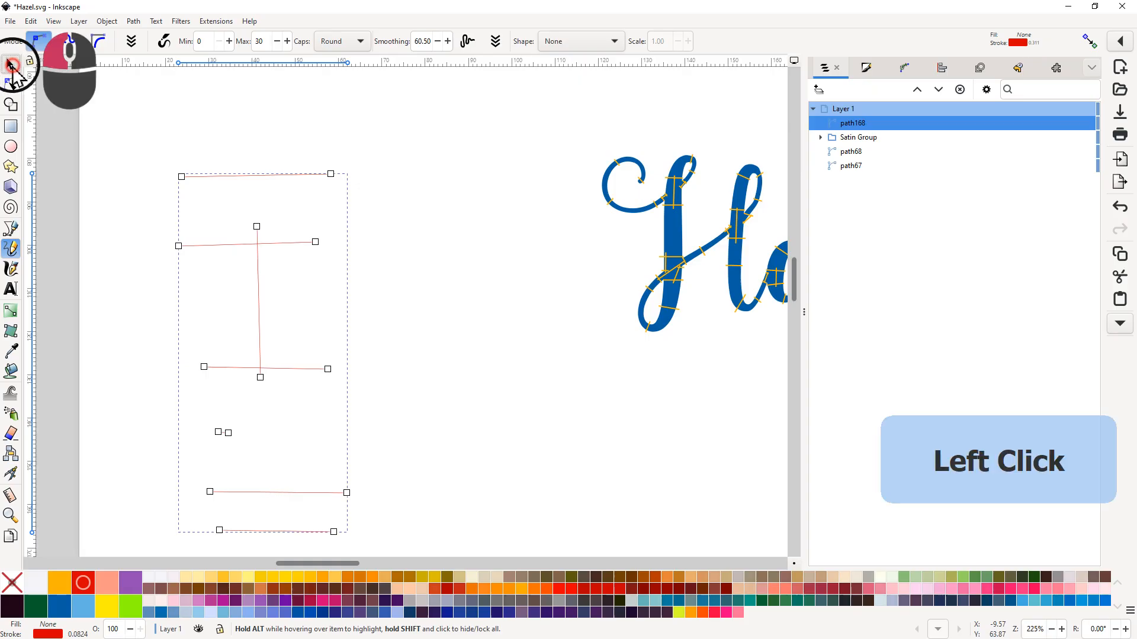
{"action": "right_click", "coordinate": [259, 177]}
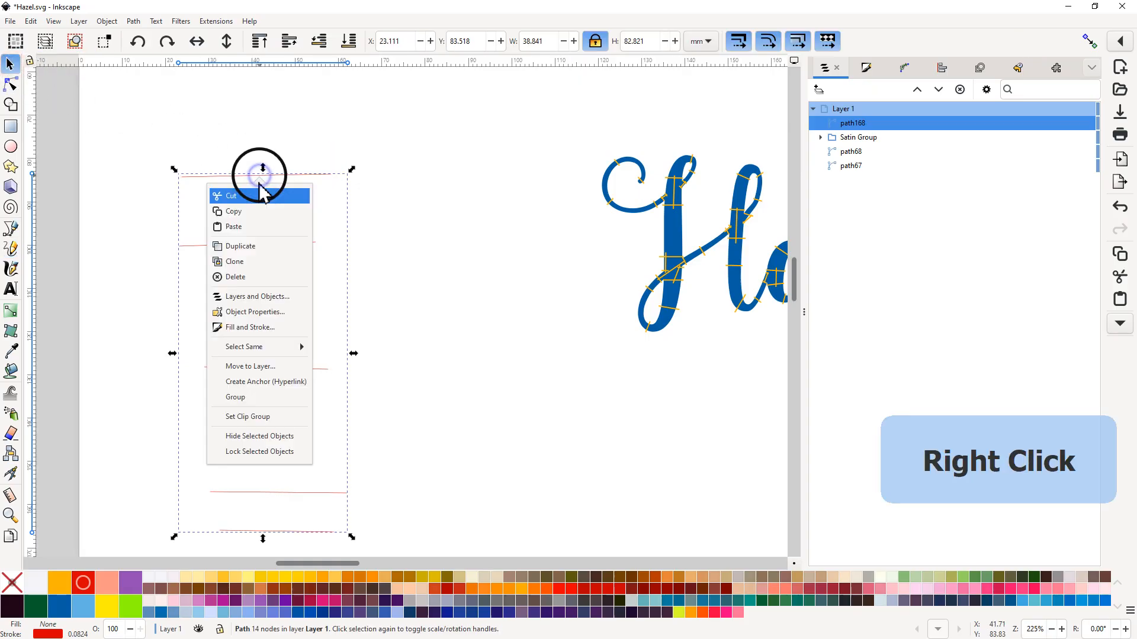
{"action": "left_click", "coordinate": [239, 274]}
Step: Open the orange rungs path for node editing where the H's curl joins its stem and thin its stroke width to 0.0553
{"action": "middle_click", "coordinate": [538, 292]}
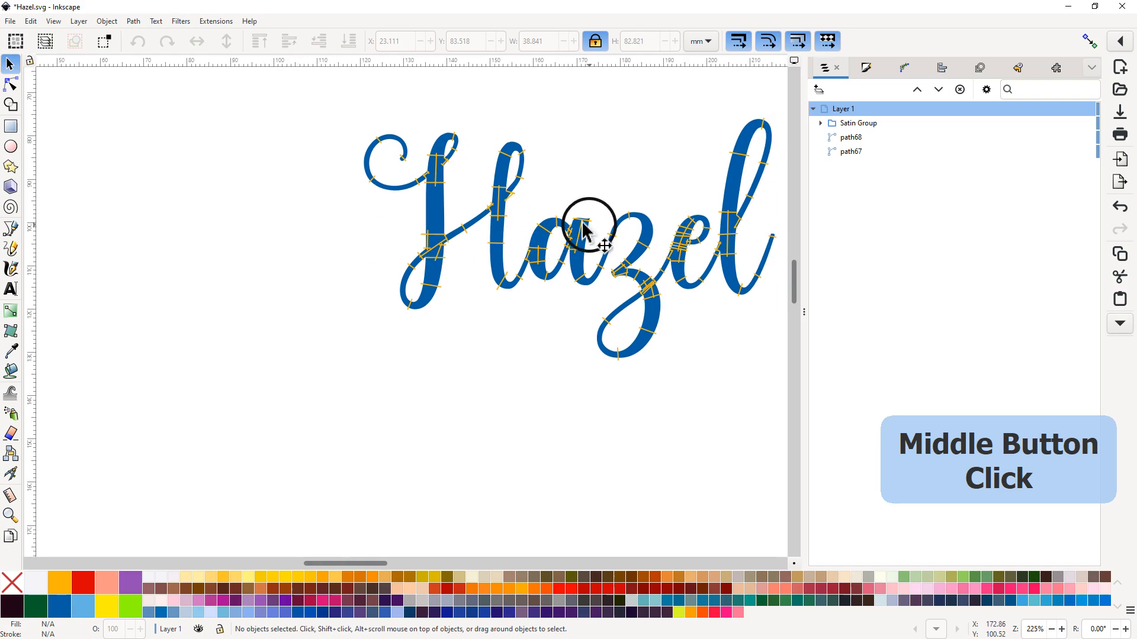
{"action": "middle_click", "coordinate": [544, 227]}
{"action": "middle_click", "coordinate": [545, 227]}
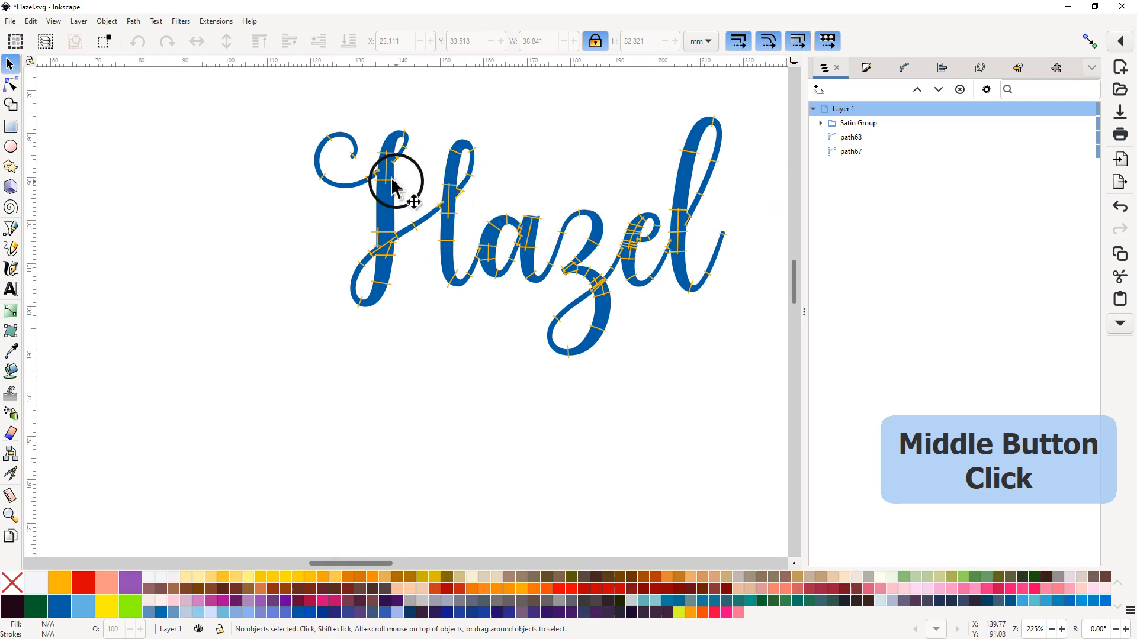
{"action": "scroll", "coordinate": [392, 180], "scroll_direction": "up", "scroll_amount": 4, "text": "ctrl"}
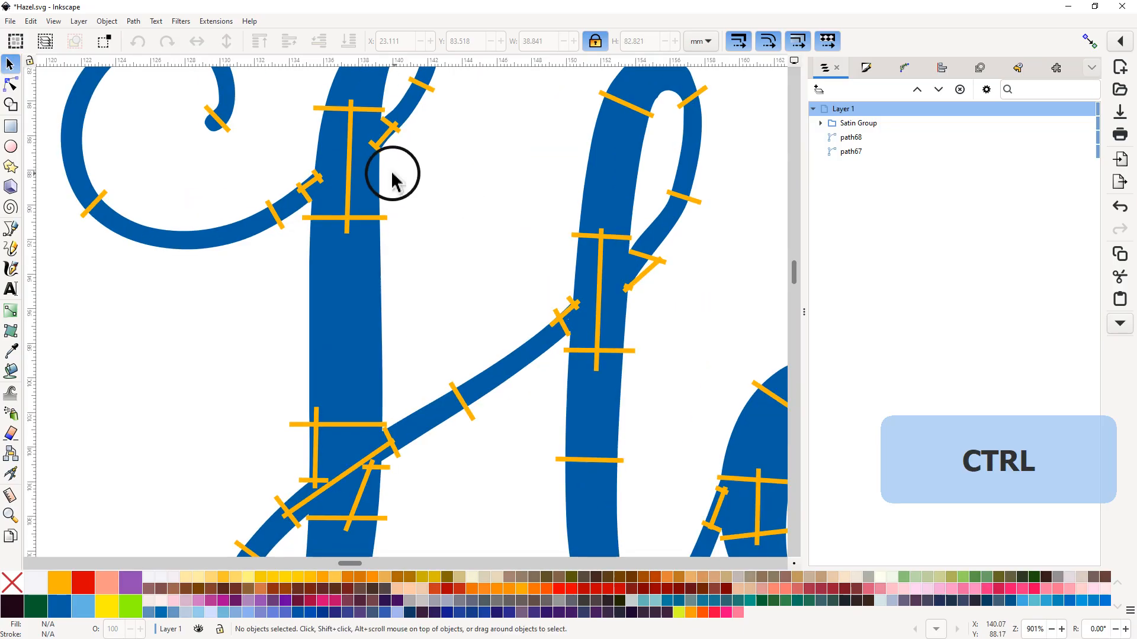
{"action": "middle_click", "coordinate": [393, 175]}
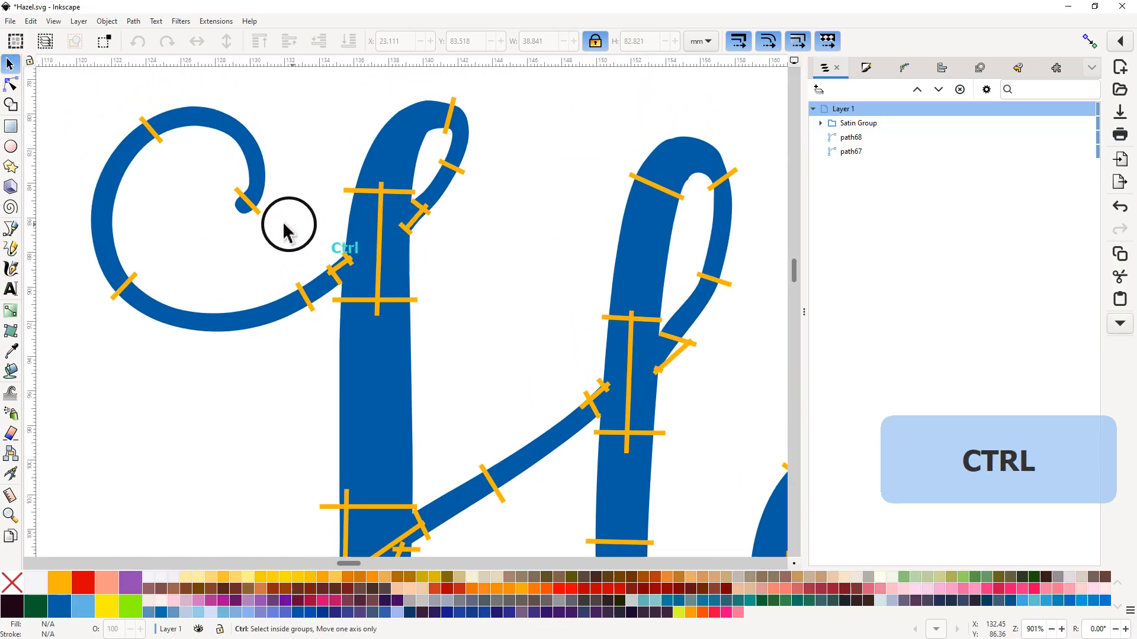
{"action": "scroll", "coordinate": [285, 230], "scroll_direction": "up", "scroll_amount": 2, "text": "ctrl"}
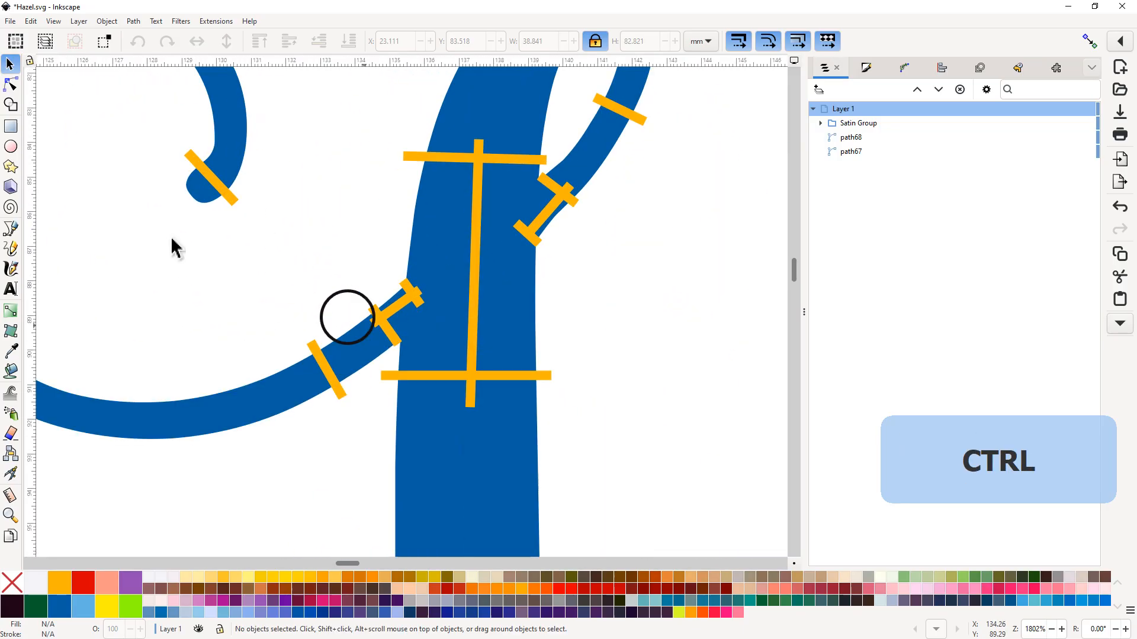
{"action": "left_click", "coordinate": [12, 86]}
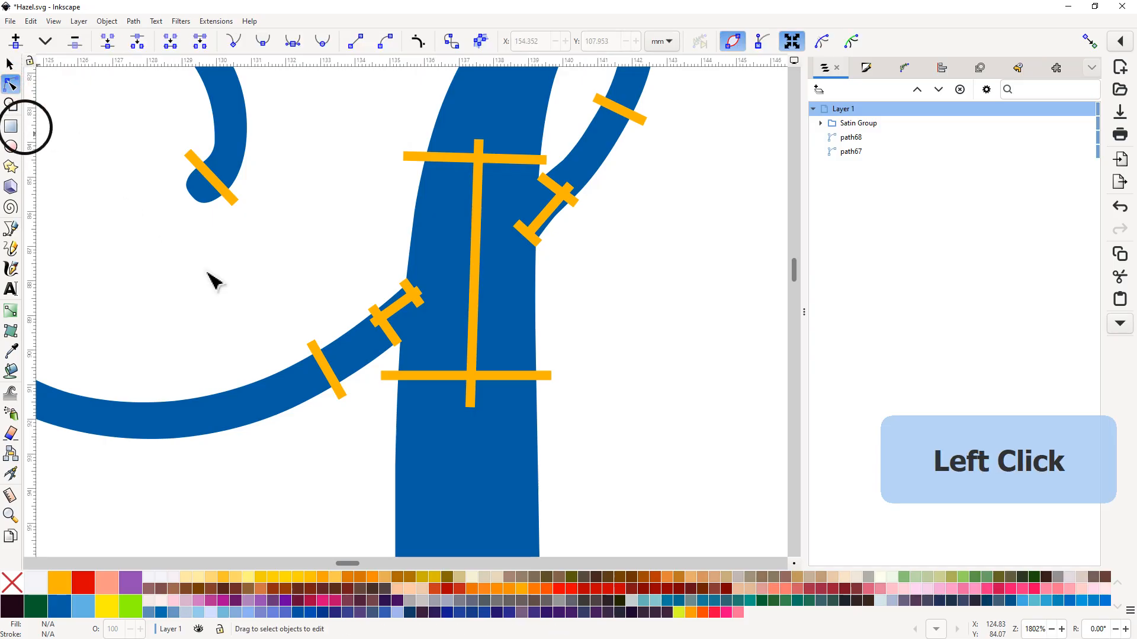
{"action": "left_click", "coordinate": [312, 363]}
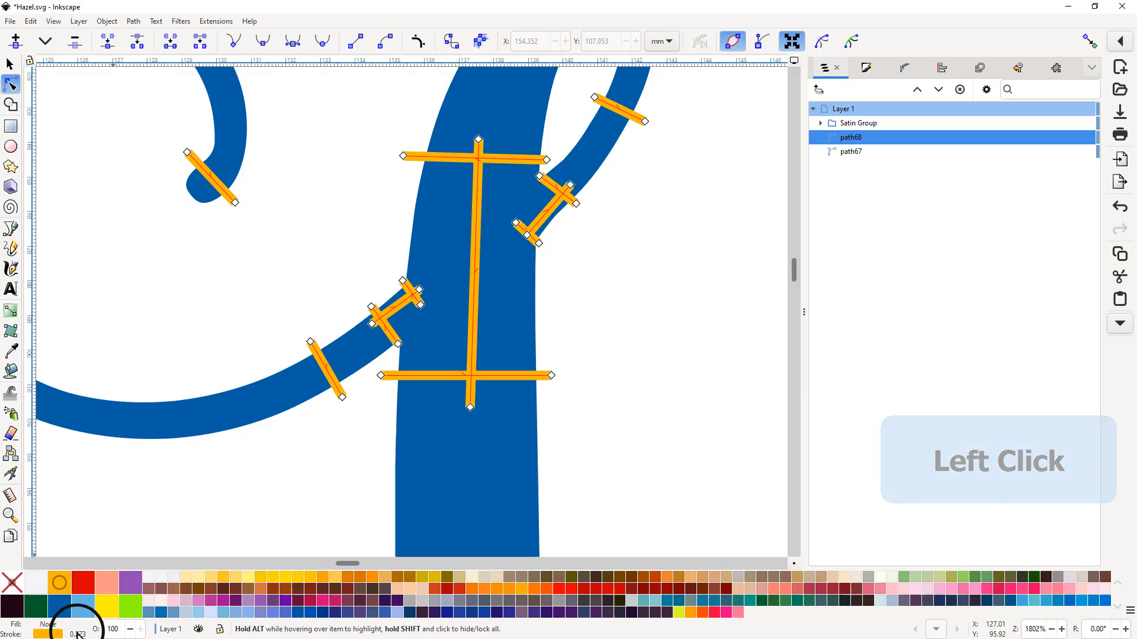
{"action": "scroll", "coordinate": [77, 634], "scroll_direction": "down", "scroll_amount": 5}
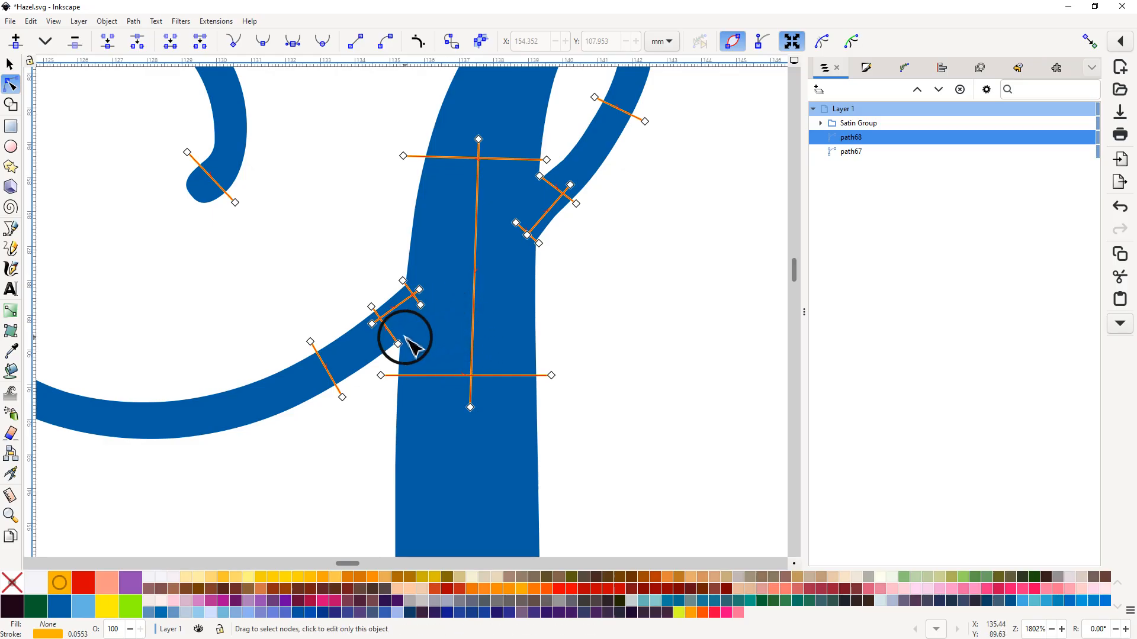
Step: Extend the rung running along the H's curl deeper into the stem and move its short end rung to X 136.295, Y 87.902 mm
{"action": "scroll", "coordinate": [403, 361], "scroll_direction": "up", "scroll_amount": 4, "text": "ctrl"}
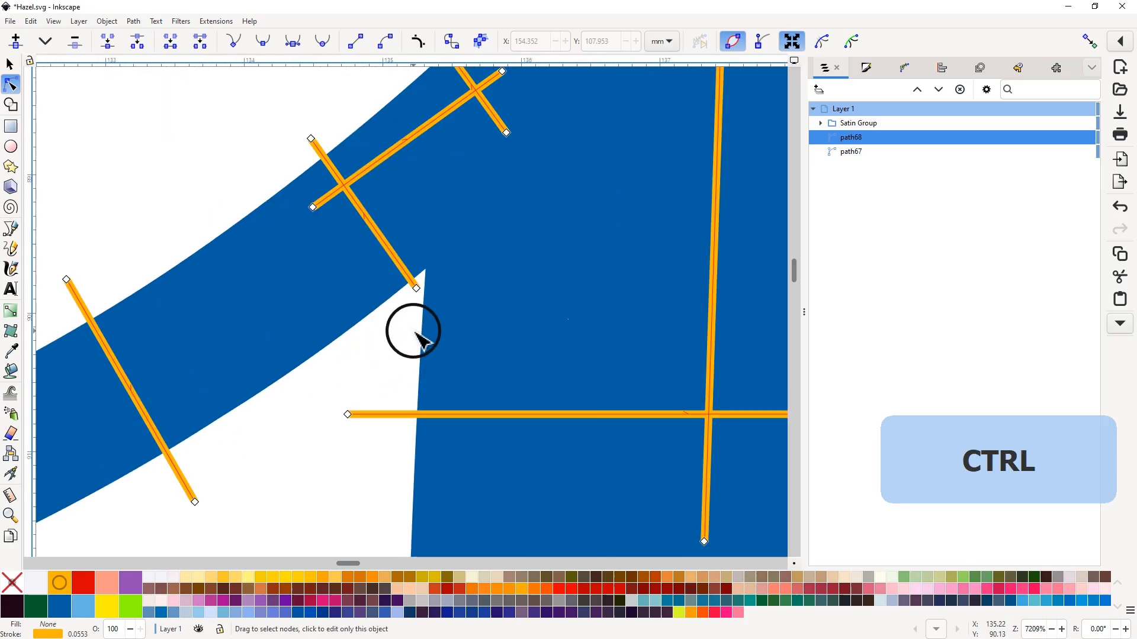
{"action": "left_click", "coordinate": [311, 140]}
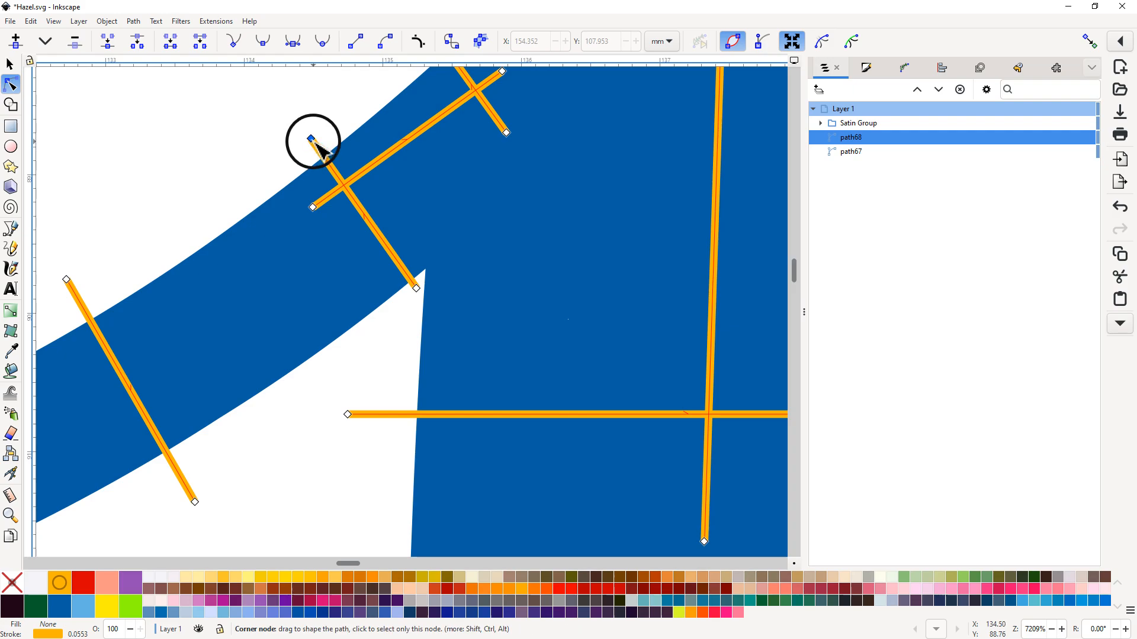
{"action": "left_click", "coordinate": [416, 289]}
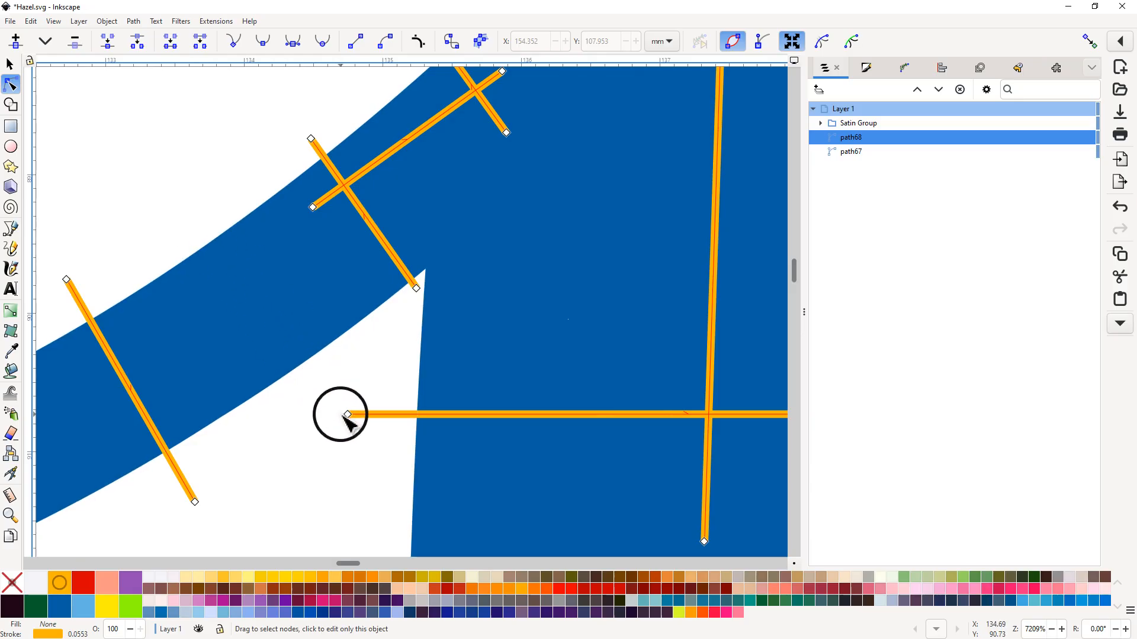
{"action": "left_click_drag", "start_coordinate": [527, 223], "coordinate": [545, 360]}
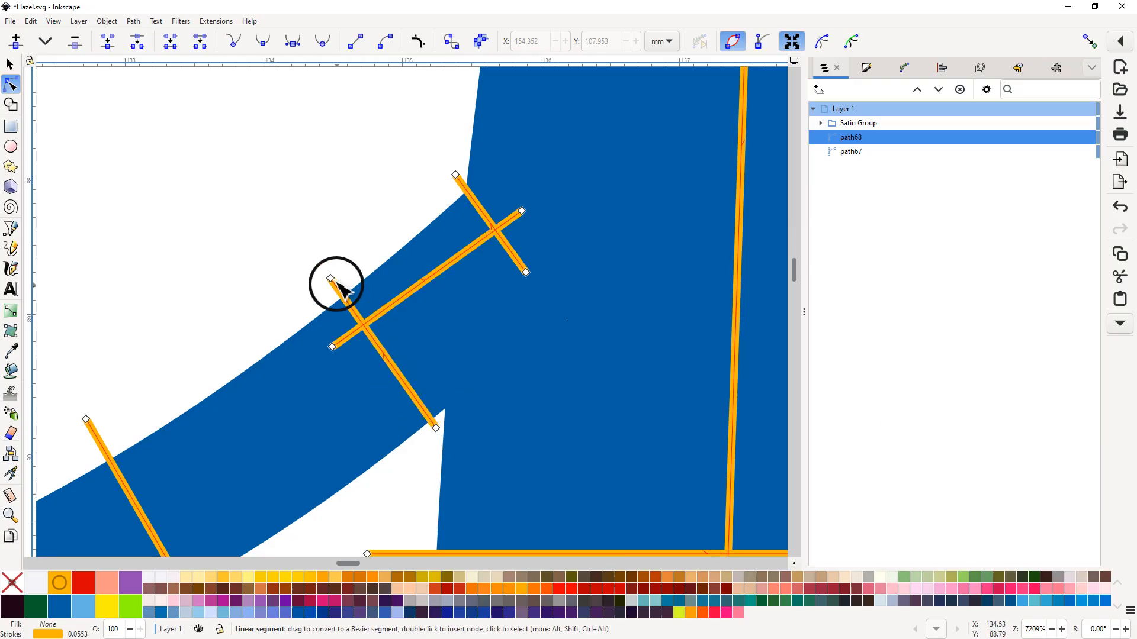
{"action": "left_click", "coordinate": [437, 428]}
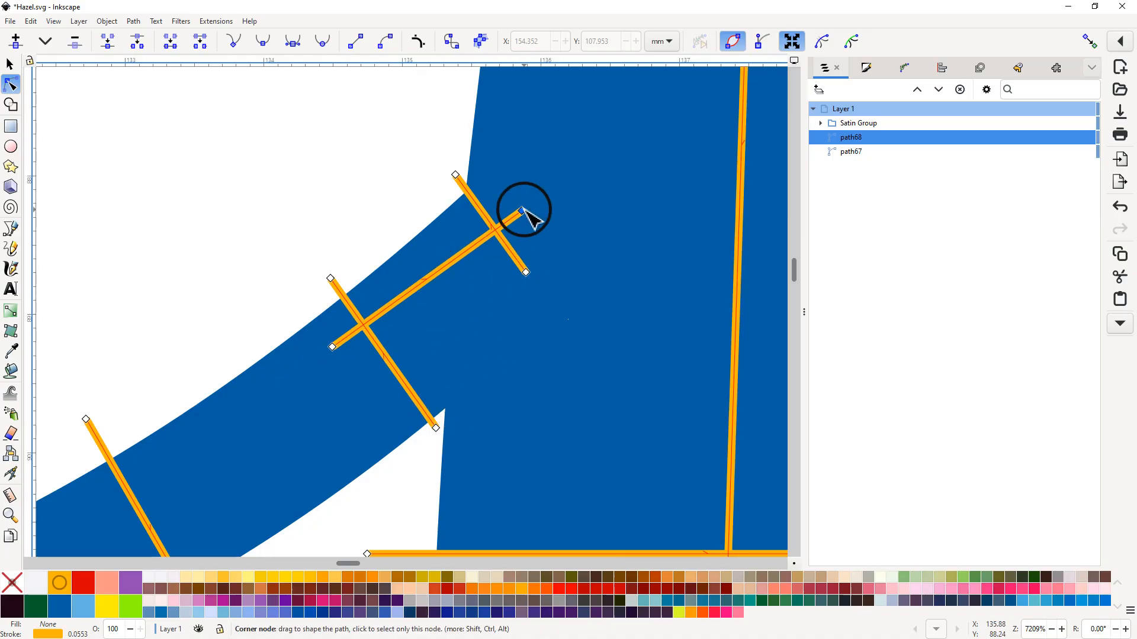
{"action": "left_click_drag", "start_coordinate": [521, 211], "coordinate": [642, 121]}
{"action": "left_click", "coordinate": [485, 215]}
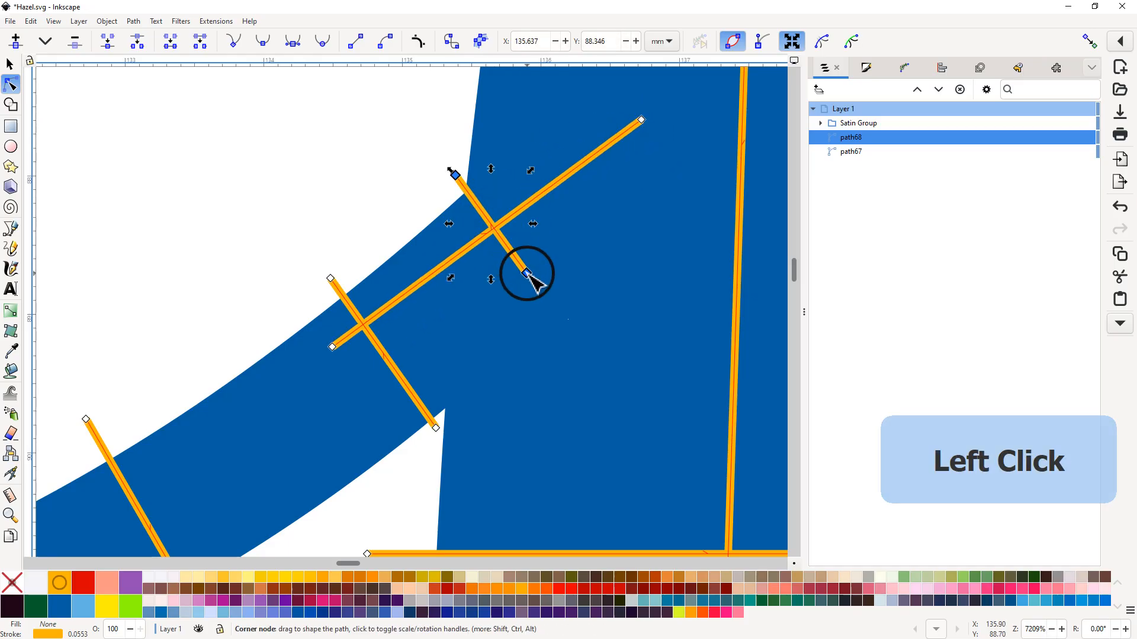
{"action": "left_click_drag", "start_coordinate": [527, 273], "coordinate": [619, 213]}
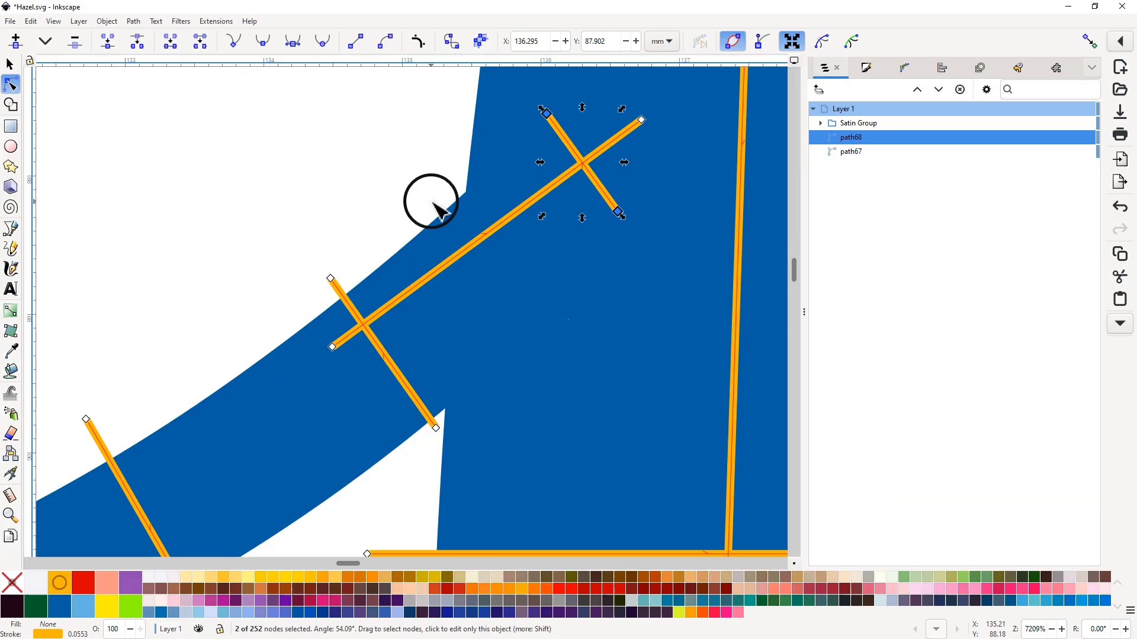
Step: Append a new rung to the orange path with the Pencil tool, crossing the curl at the upper corner where it meets the stem
{"action": "key", "text": "shift"}
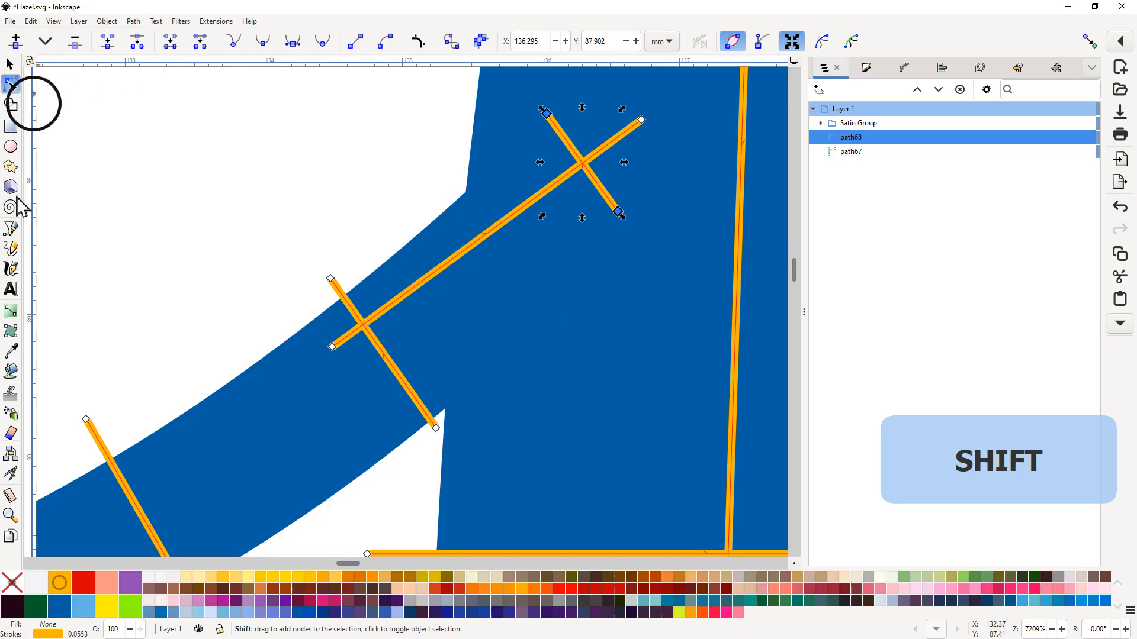
{"action": "left_click", "coordinate": [11, 249]}
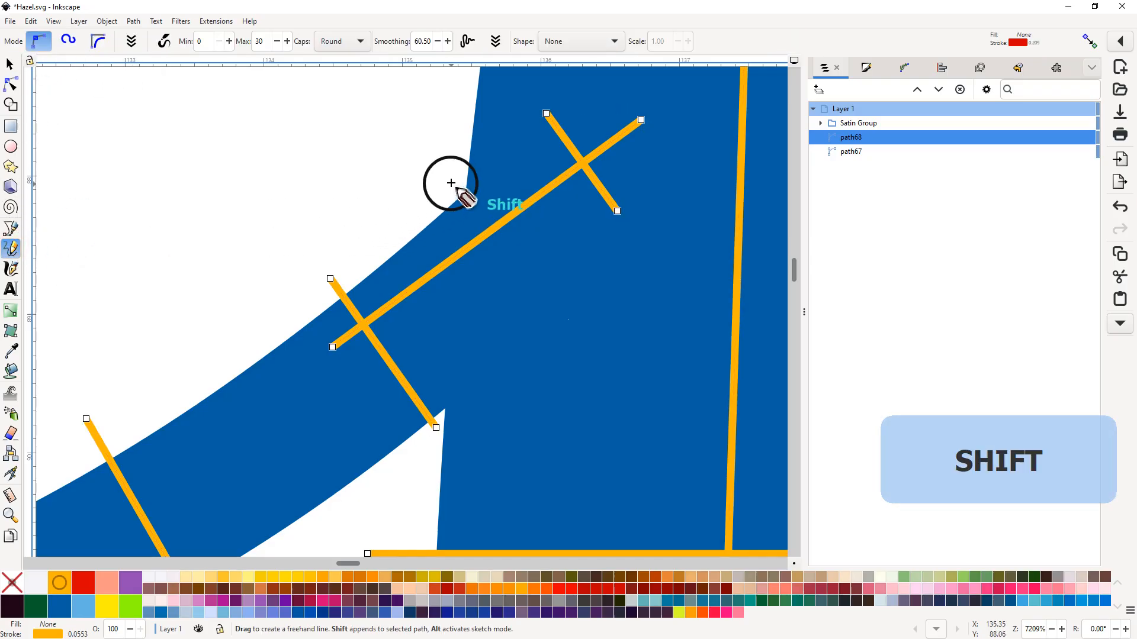
{"action": "mouse_move", "coordinate": [456, 182]}
{"action": "left_mouse_down"}
{"action": "mouse_move", "coordinate": [535, 260]}
{"action": "mouse_move", "coordinate": [535, 310]}
{"action": "left_mouse_up"}
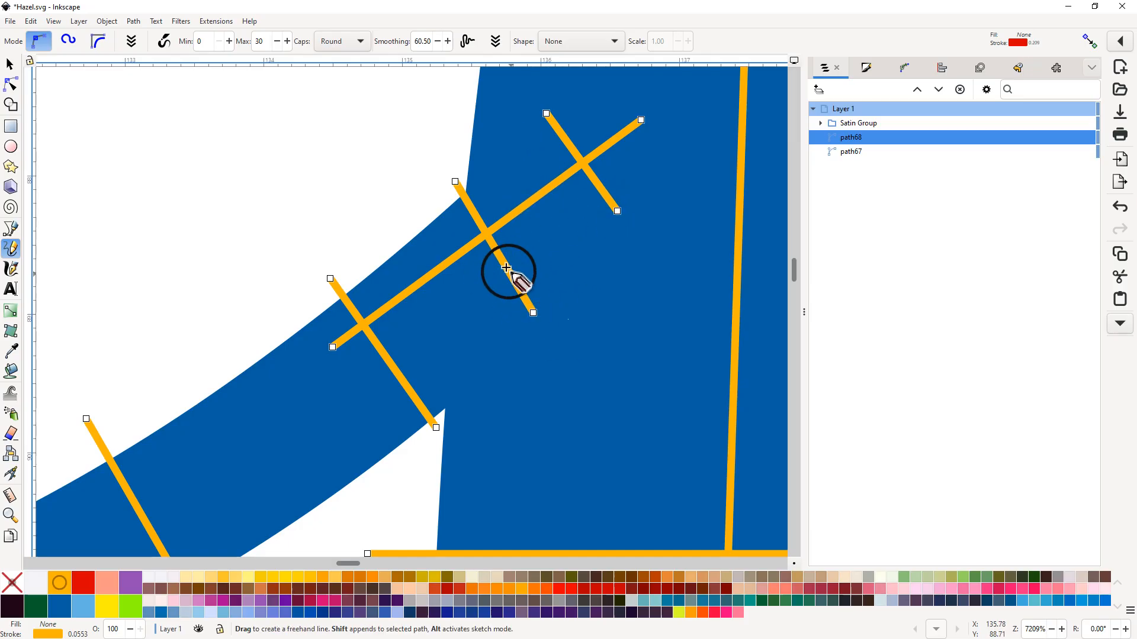
Step: Select both end nodes of the new rung and turn off the transformation handles for selected nodes
{"action": "left_click", "coordinate": [11, 85]}
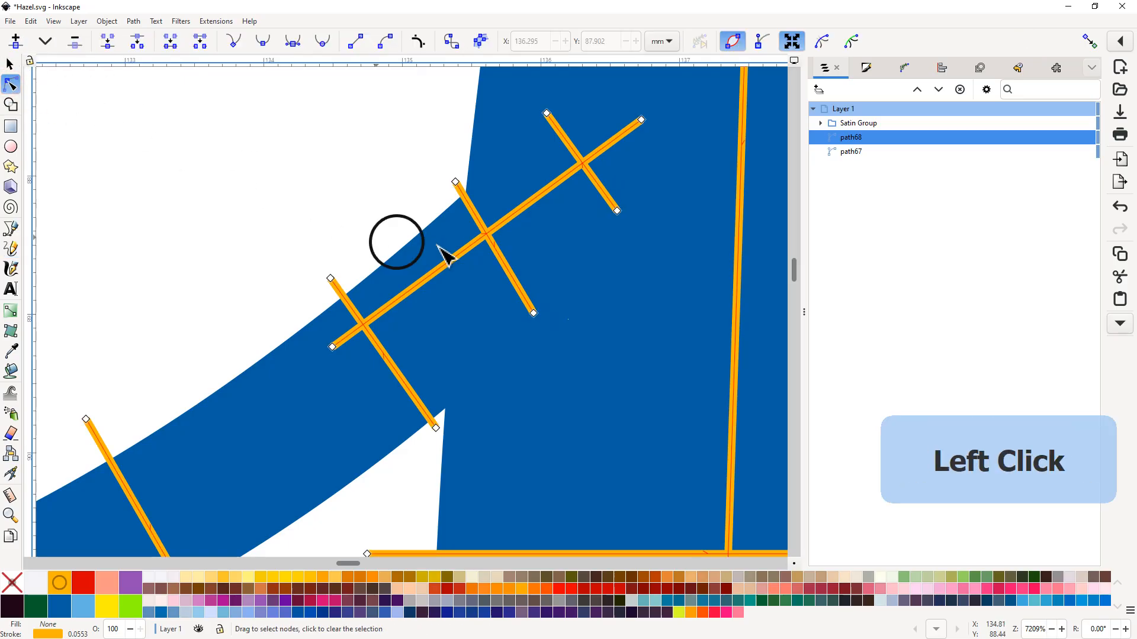
{"action": "mouse_move", "coordinate": [534, 315]}
{"action": "left_mouse_down"}
{"action": "mouse_move", "coordinate": [577, 374]}
{"action": "mouse_move", "coordinate": [539, 322]}
{"action": "left_mouse_up"}
{"action": "left_click", "coordinate": [534, 315]}
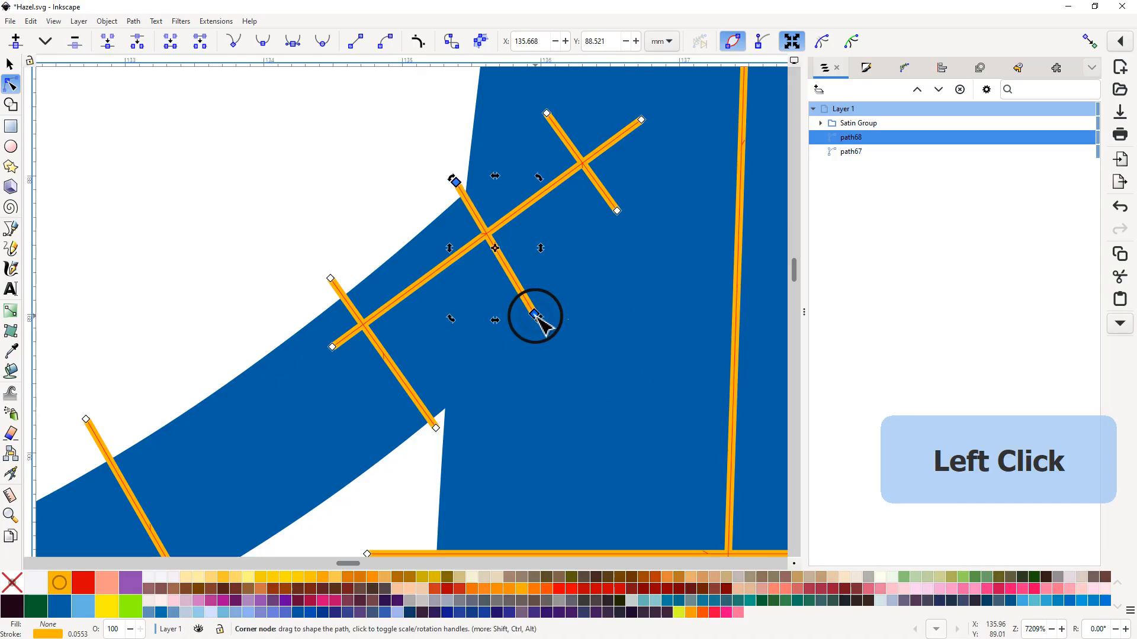
{"action": "left_click", "coordinate": [791, 41]}
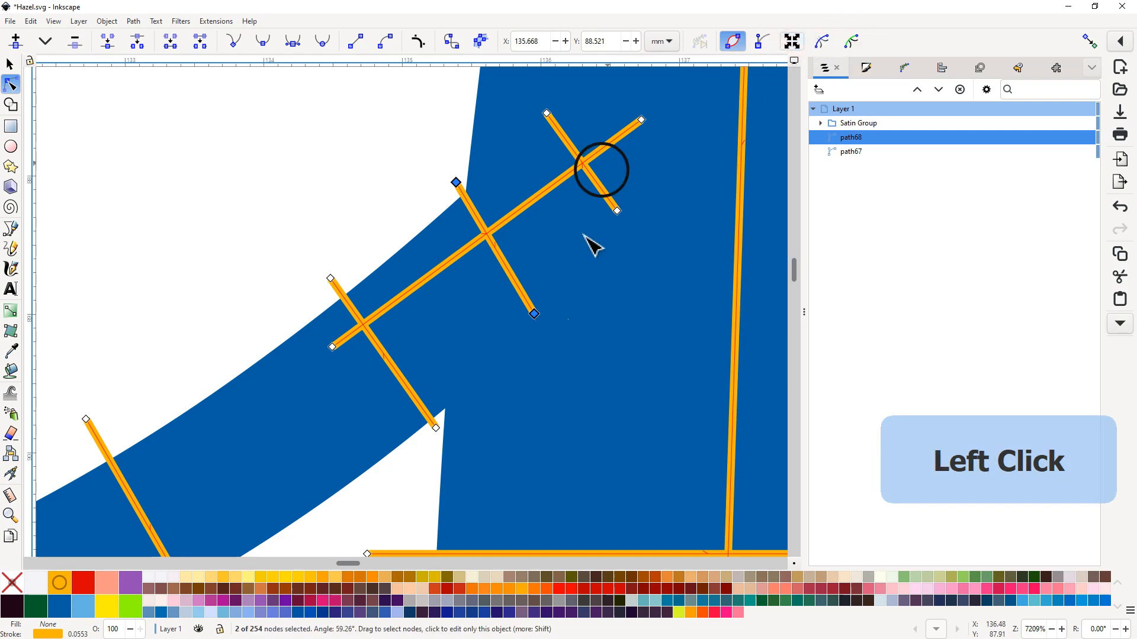
Step: Adjust the new rung's ends, placing the upper one near the curl-stem corner and the lower one inside the stem at X 136.078, Y 89.034 mm
{"action": "left_click_drag", "start_coordinate": [535, 314], "coordinate": [592, 387]}
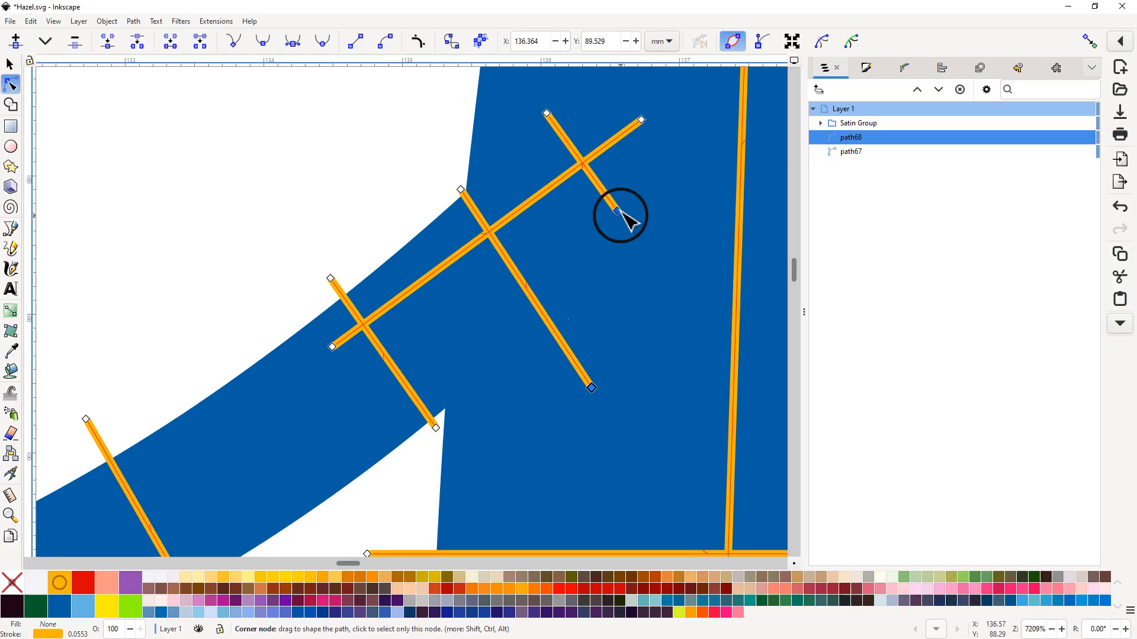
{"action": "left_click", "coordinate": [592, 388]}
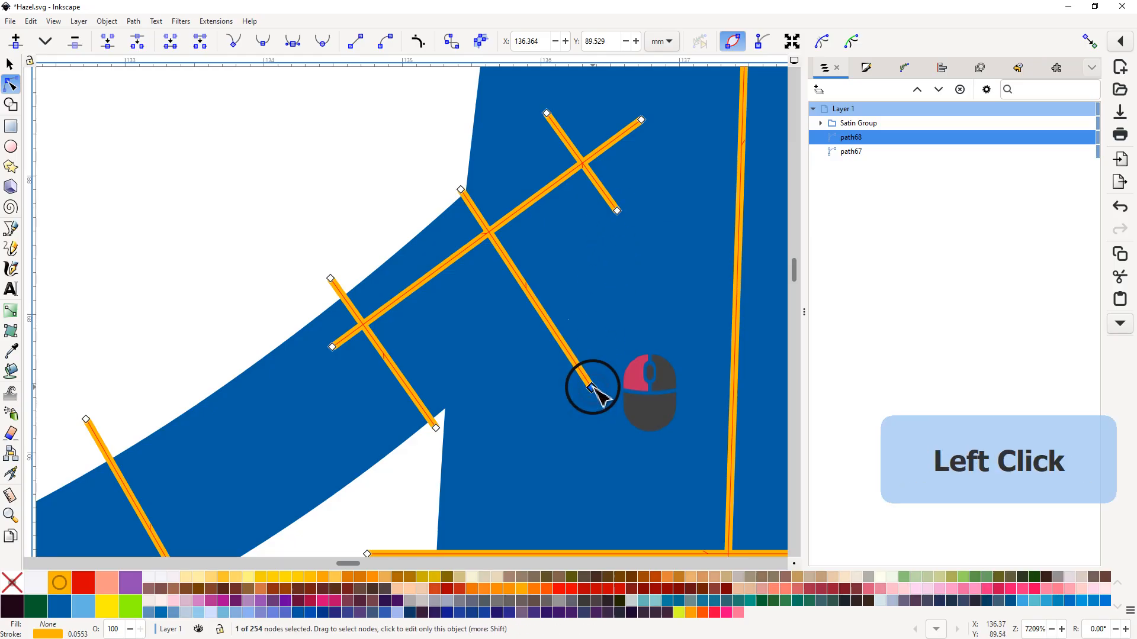
{"action": "left_click_drag", "start_coordinate": [592, 388], "coordinate": [554, 320]}
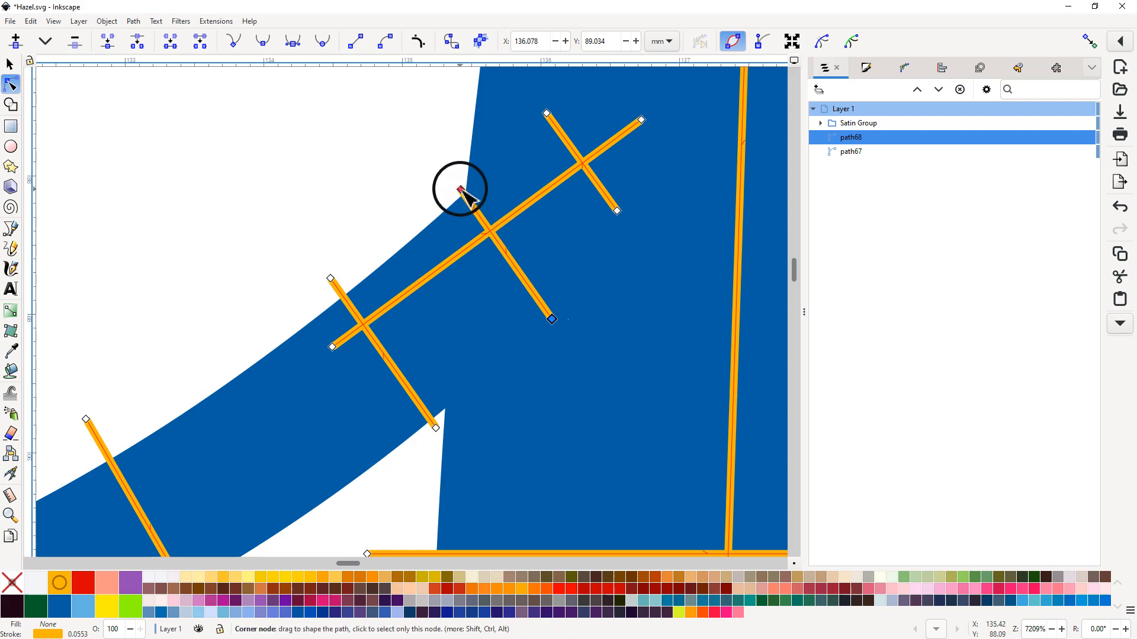
Step: Move the corner rung's upper end to X 135.501, Y 88.174 mm and delete the short crosswise rung deeper inside the stem
{"action": "left_click_drag", "start_coordinate": [460, 189], "coordinate": [472, 199]}
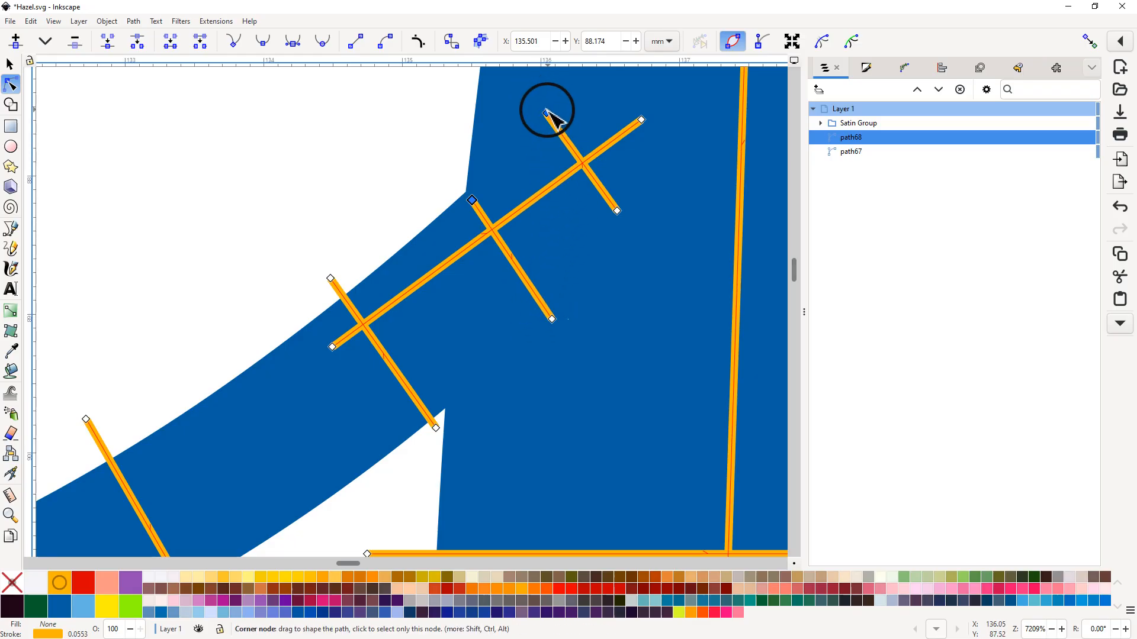
{"action": "left_click", "coordinate": [565, 142]}
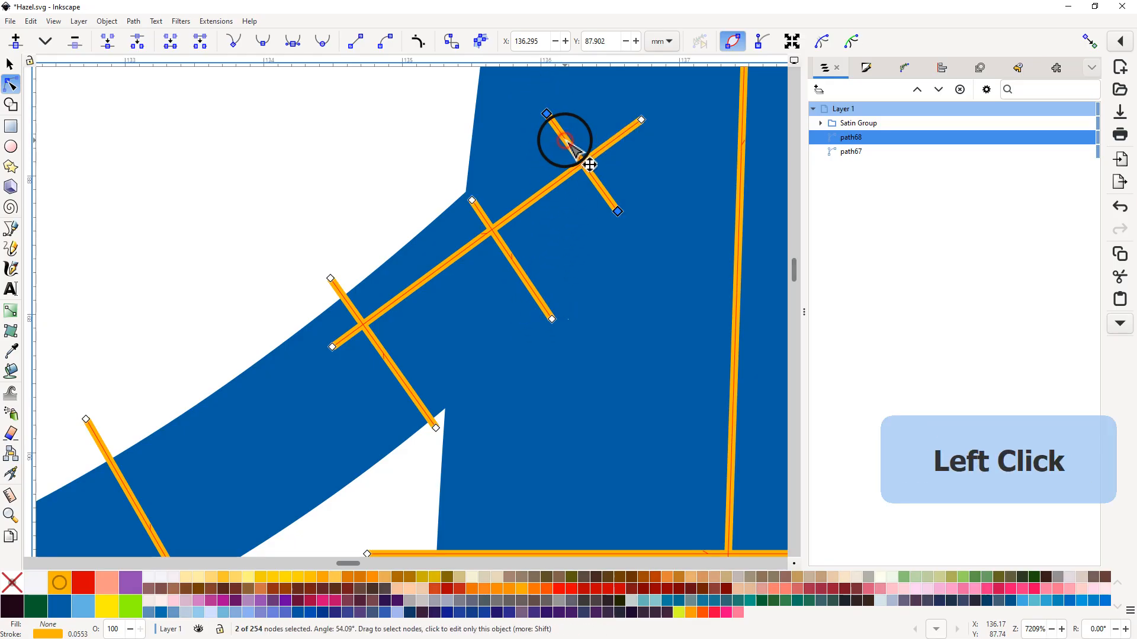
{"action": "left_click", "coordinate": [76, 42]}
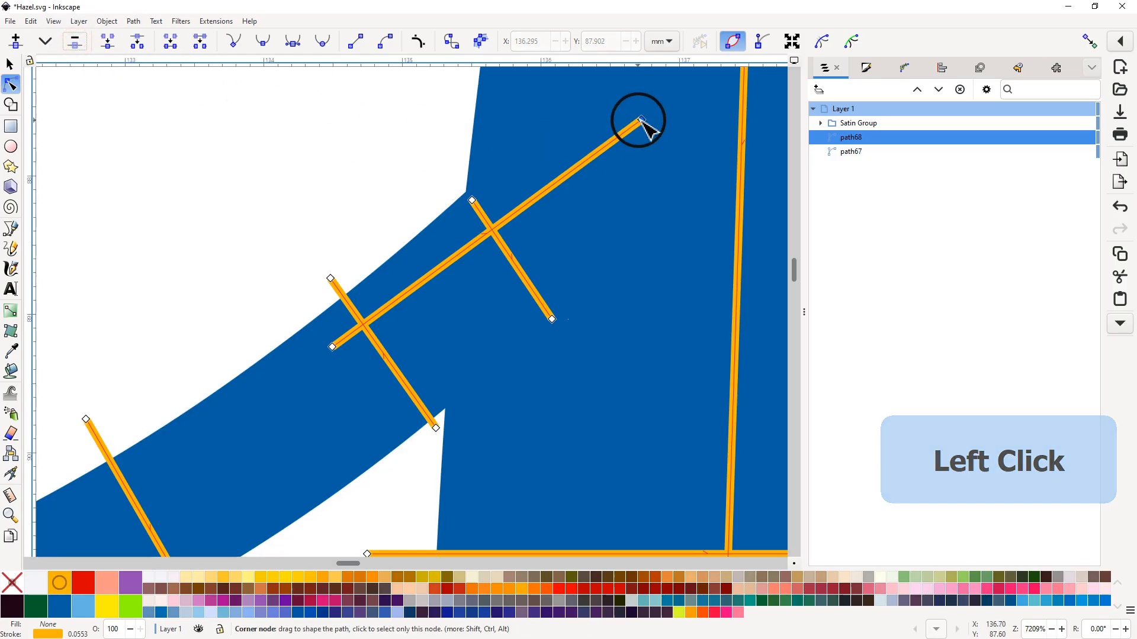
Step: Shorten the lengthwise rung along the H's curl so its stem end sits at X 135.664, Y 88.227 mm
{"action": "left_click_drag", "start_coordinate": [642, 120], "coordinate": [496, 208]}
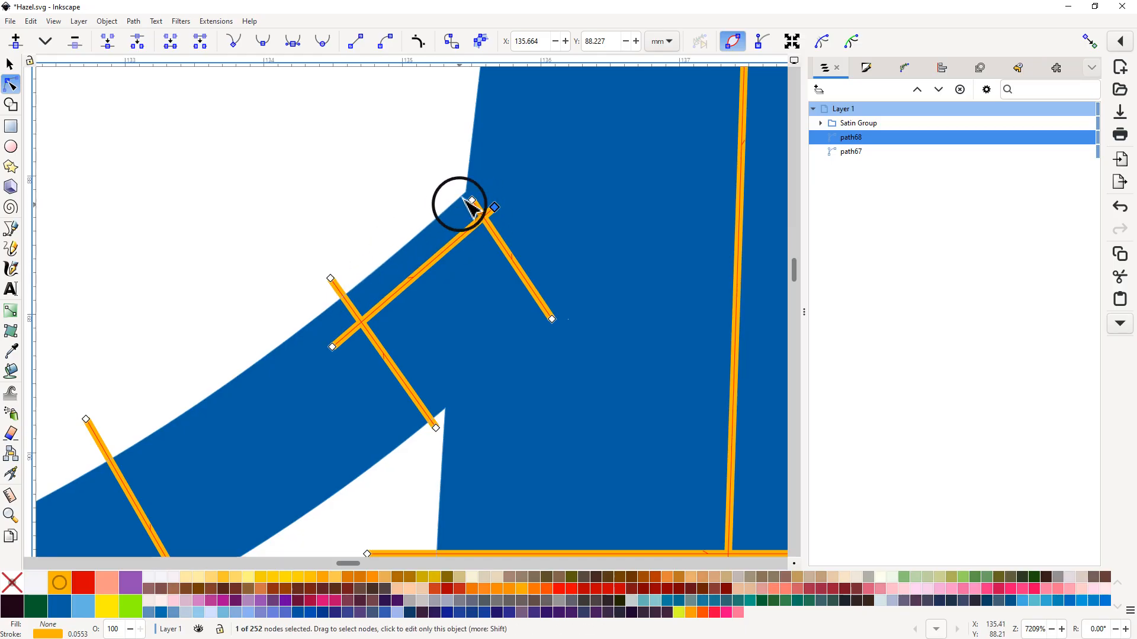
{"action": "scroll", "coordinate": [483, 240], "scroll_direction": "down", "scroll_amount": 3}
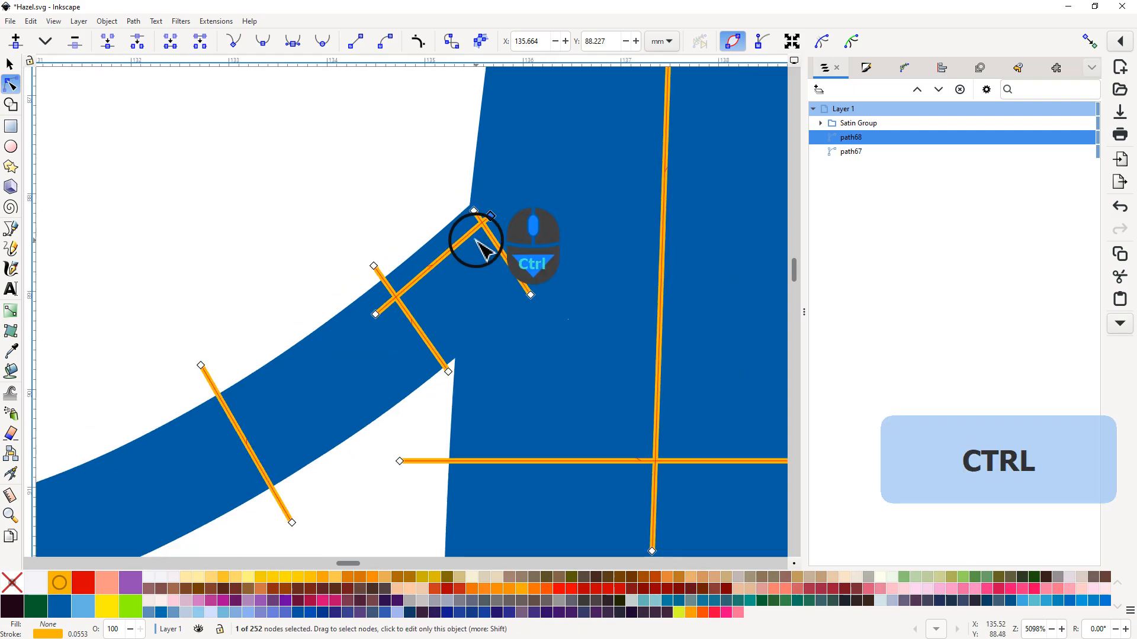
Step: Examine the rungs at the stroke joins on the H's second stem and across the rest of the lettering
{"action": "middle_click", "coordinate": [520, 220]}
{"action": "left_click_drag", "start_coordinate": [520, 220], "coordinate": [227, 374]}
{"action": "scroll", "coordinate": [410, 346], "scroll_direction": "down", "scroll_amount": 4}
{"action": "left_click_drag", "start_coordinate": [438, 373], "coordinate": [343, 279]}
{"action": "scroll", "coordinate": [498, 372], "scroll_direction": "up", "scroll_amount": 3}
{"action": "scroll", "coordinate": [496, 369], "scroll_direction": "up", "scroll_amount": 2}
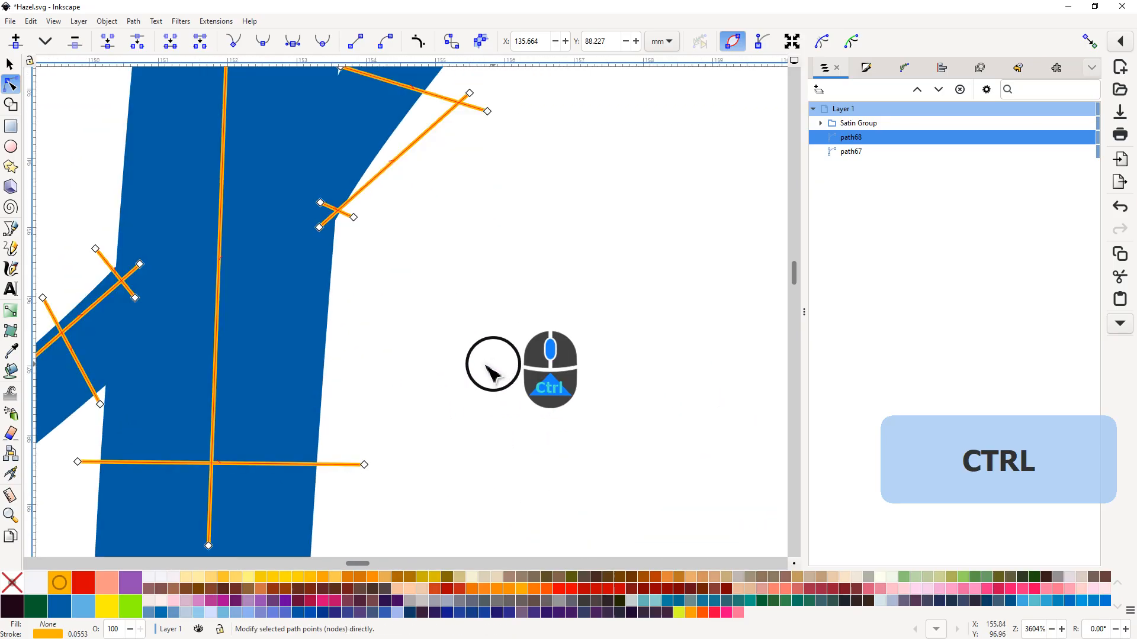
{"action": "left_click_drag", "start_coordinate": [464, 297], "coordinate": [460, 391]}
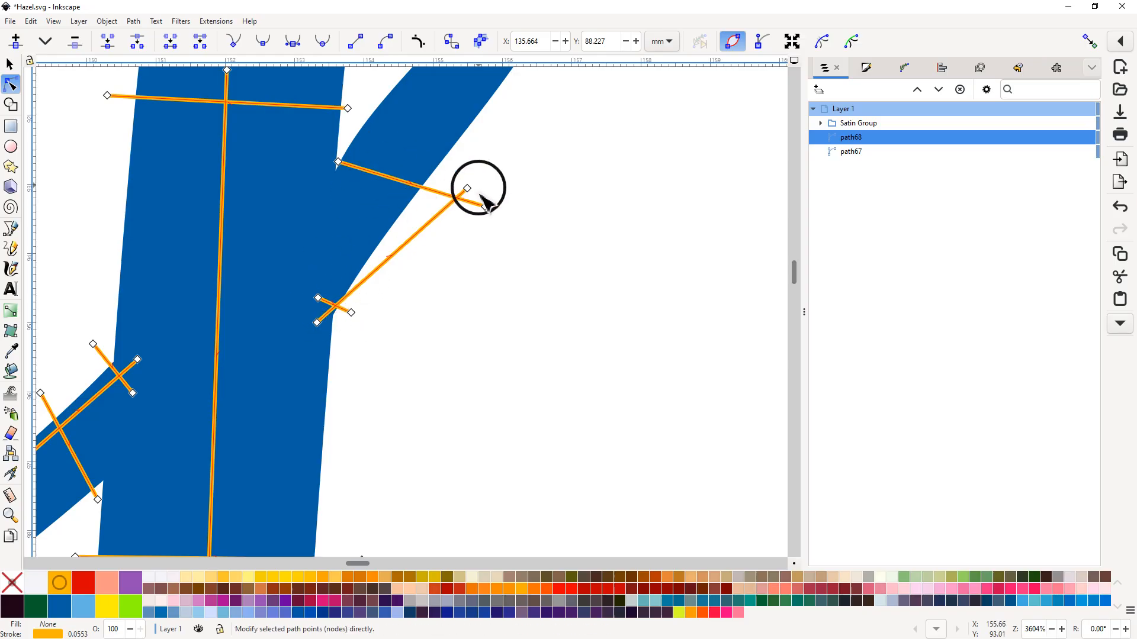
{"action": "scroll", "coordinate": [553, 251], "scroll_direction": "down", "scroll_amount": 4}
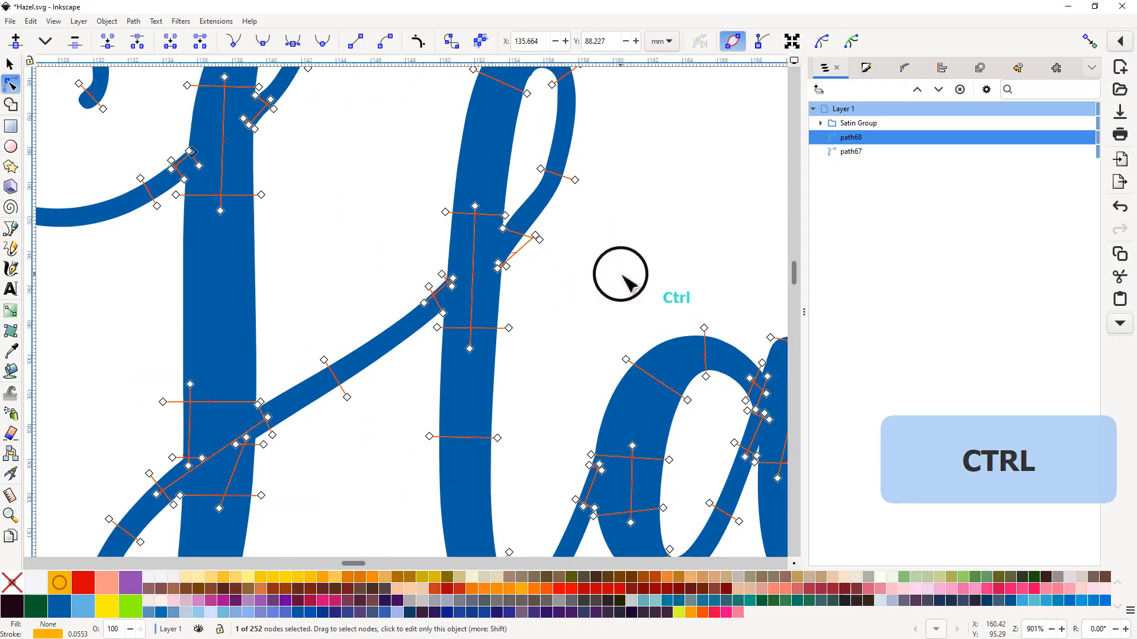
{"action": "scroll", "coordinate": [617, 273], "scroll_direction": "down", "scroll_amount": 2}
{"action": "middle_click", "coordinate": [651, 253]}
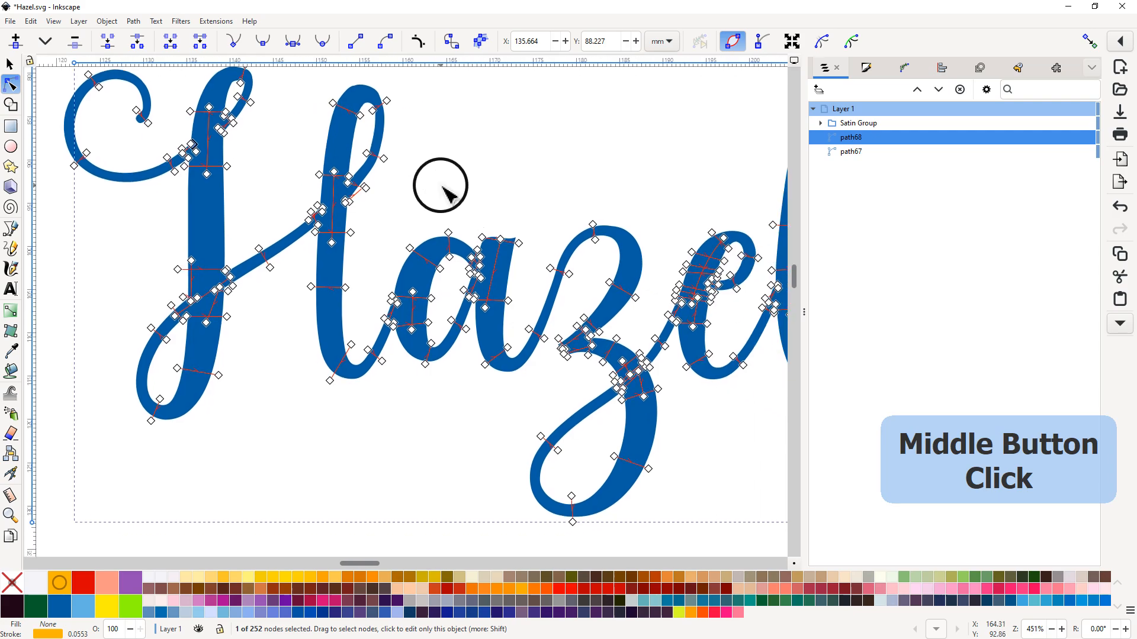
{"action": "scroll", "coordinate": [508, 152], "scroll_direction": "down", "scroll_amount": 1}
{"action": "middle_click", "coordinate": [538, 141]}
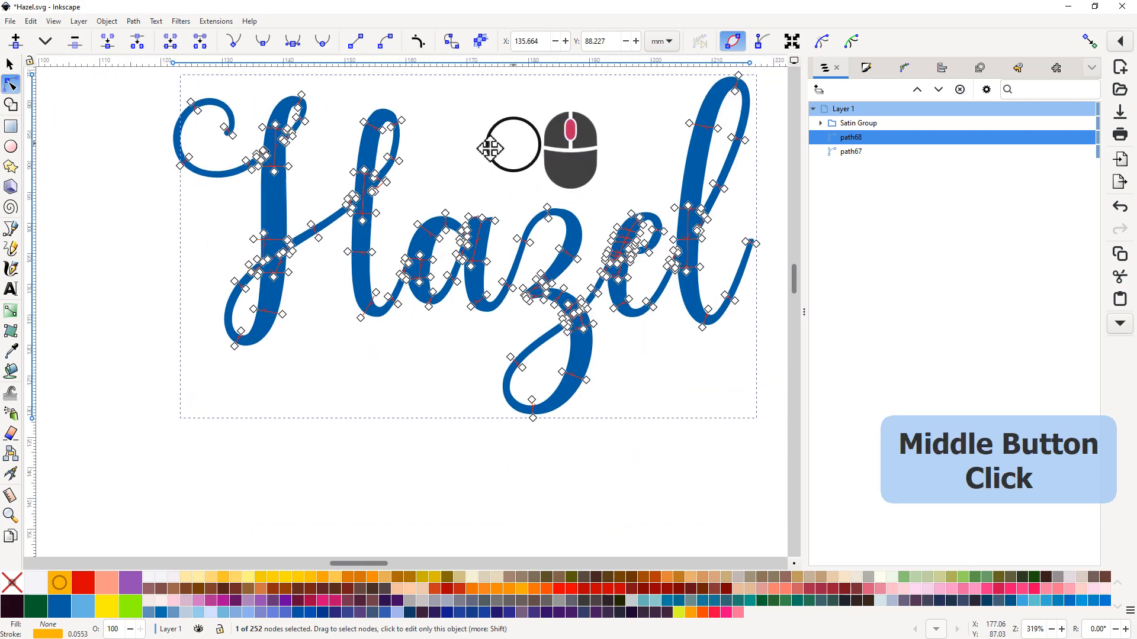
Step: Delete the two crosswise rungs on the e's main stroke that lie just above where the loop rejoins it
{"action": "scroll", "coordinate": [479, 258], "scroll_direction": "up", "scroll_amount": 1}
{"action": "scroll", "coordinate": [488, 283], "scroll_direction": "up", "scroll_amount": 4}
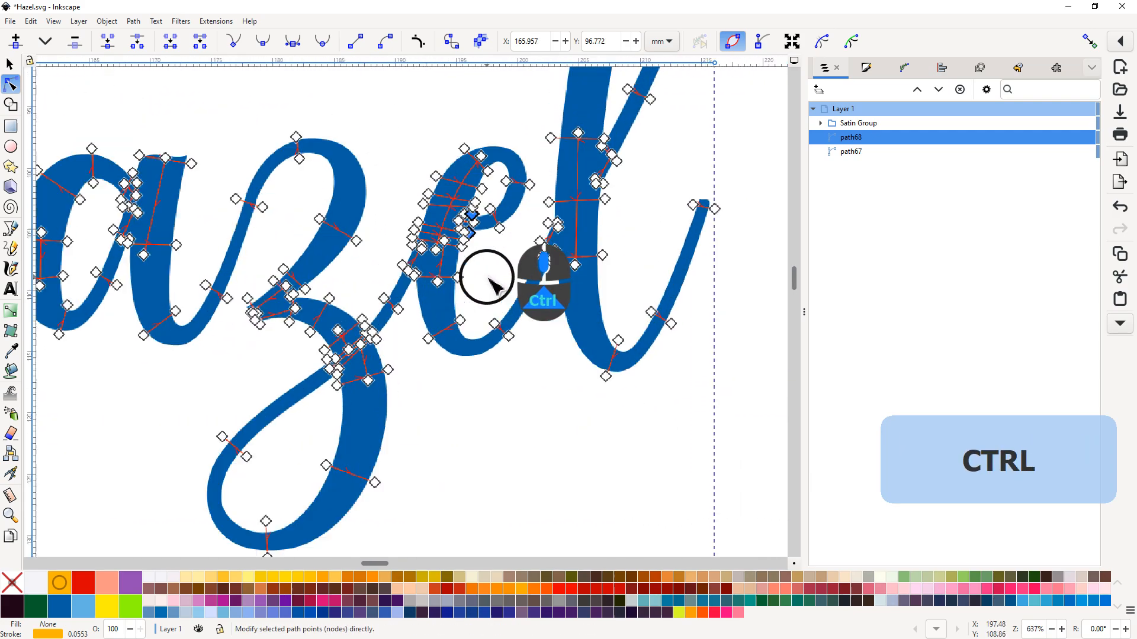
{"action": "middle_click", "coordinate": [482, 247]}
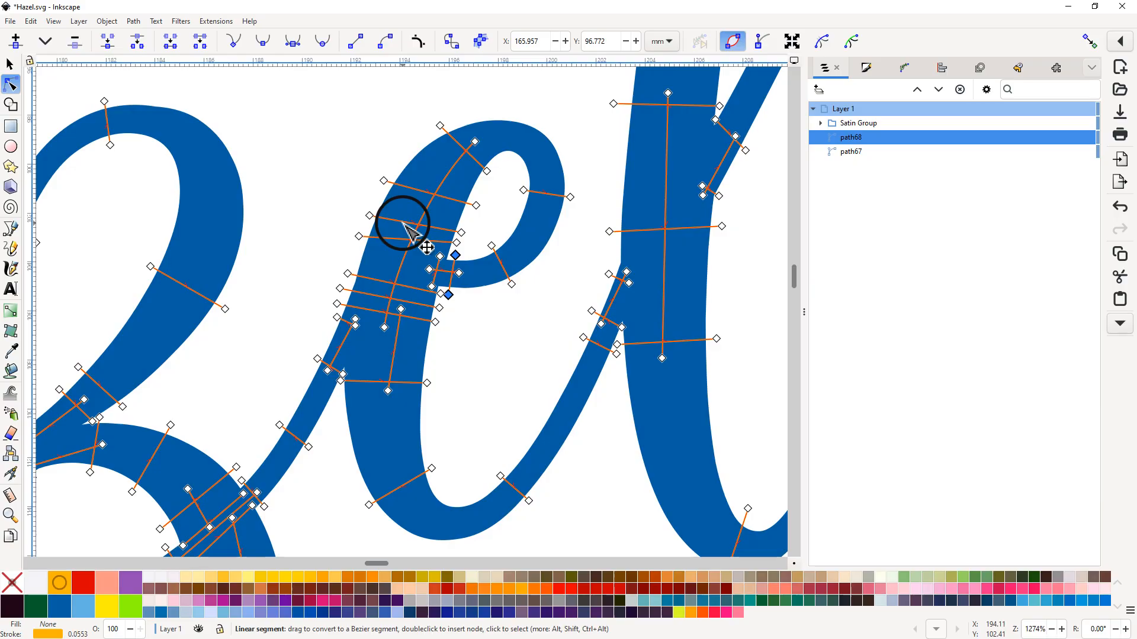
{"action": "left_click", "coordinate": [403, 223]}
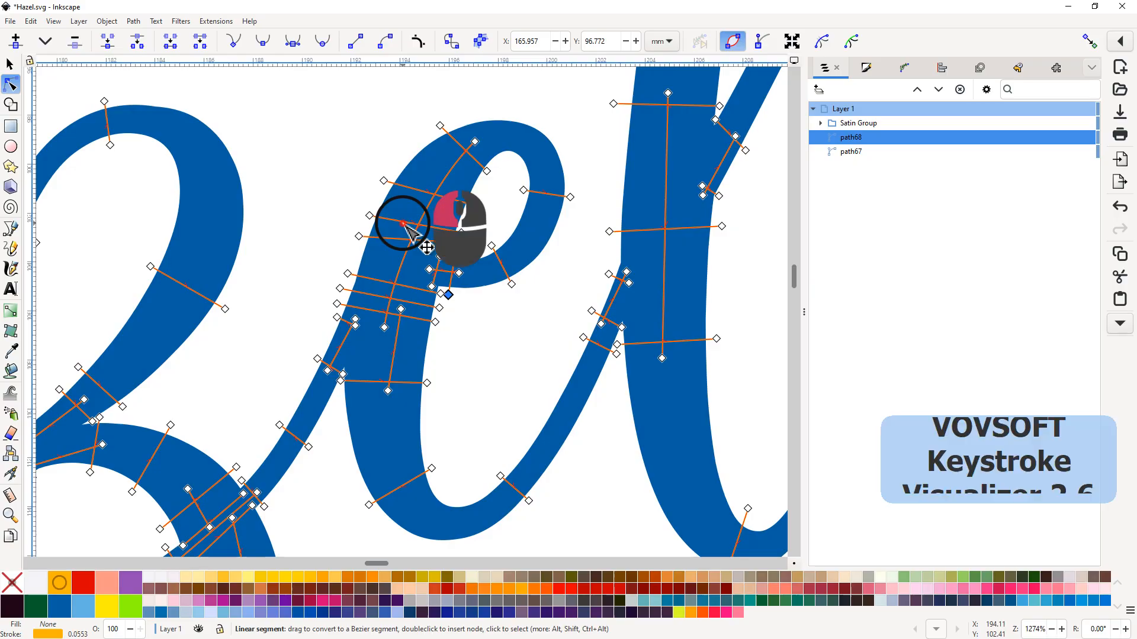
{"action": "left_click", "coordinate": [75, 42]}
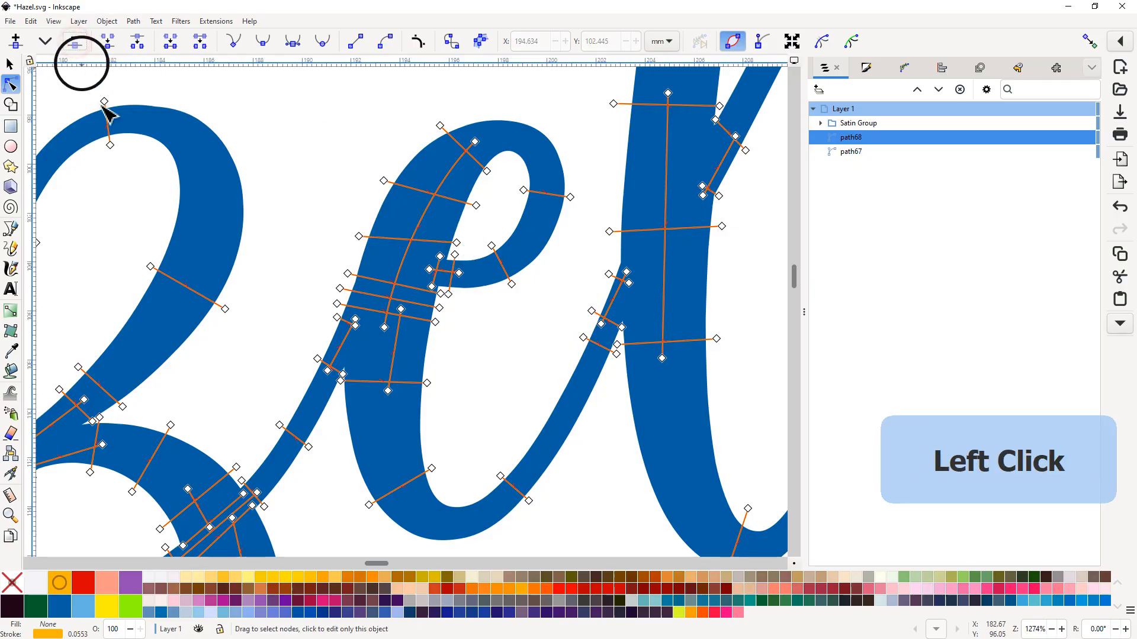
{"action": "left_click", "coordinate": [400, 240]}
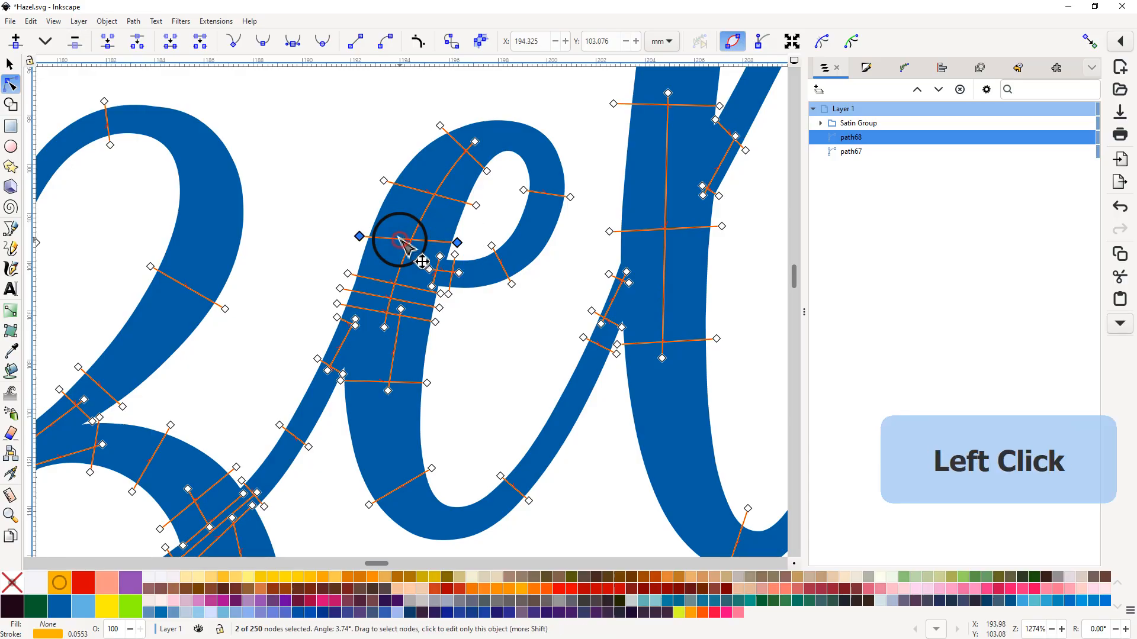
{"action": "left_click", "coordinate": [76, 42]}
Step: Delete the upper two of the three closely spaced crosswise rungs on the e's main stroke, below the loop join
{"action": "left_click", "coordinate": [390, 284]}
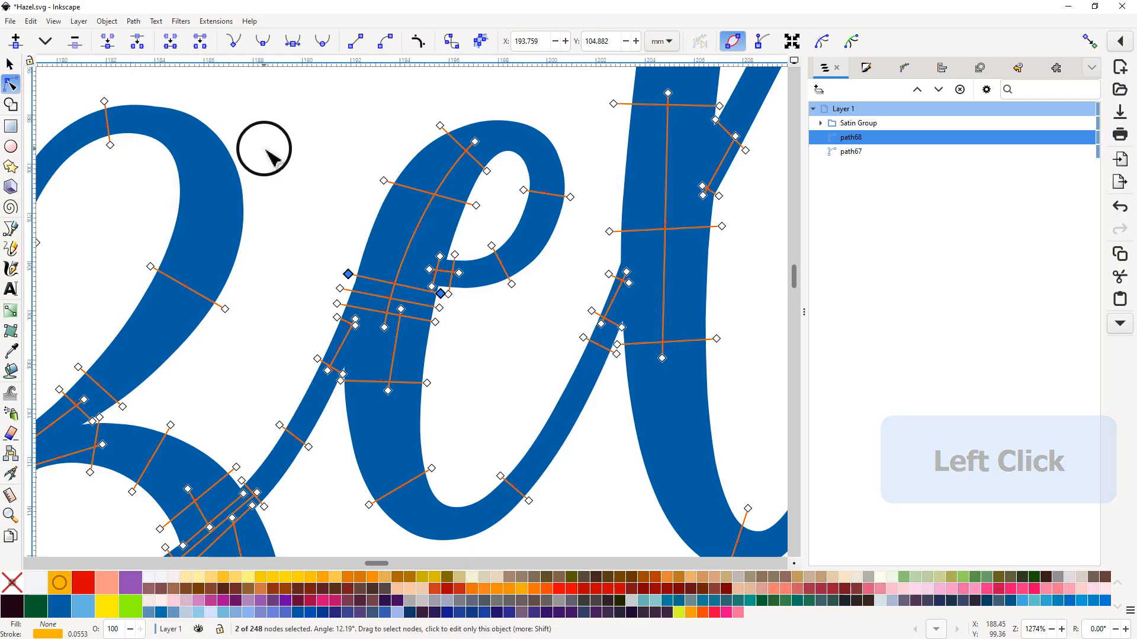
{"action": "left_click", "coordinate": [75, 44]}
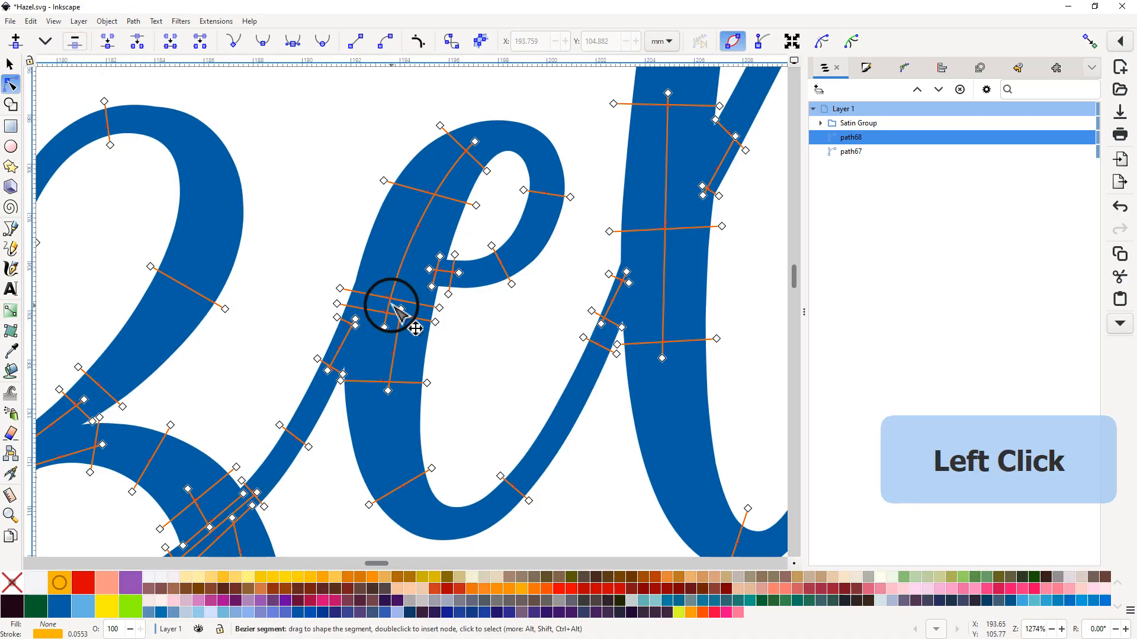
{"action": "left_click", "coordinate": [374, 296]}
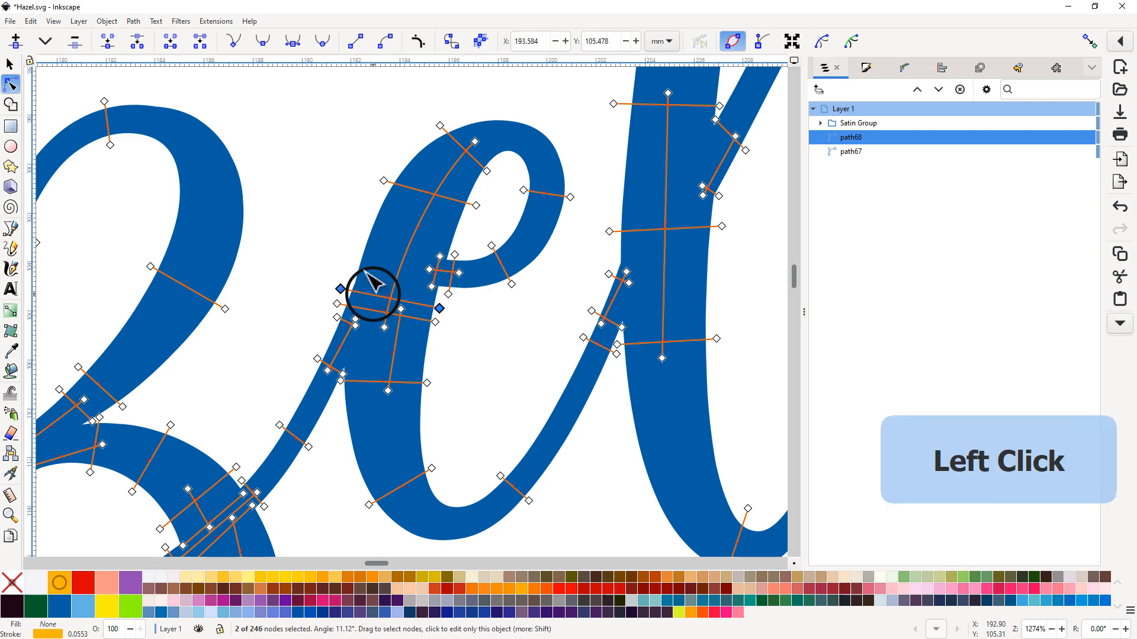
{"action": "left_click", "coordinate": [76, 44]}
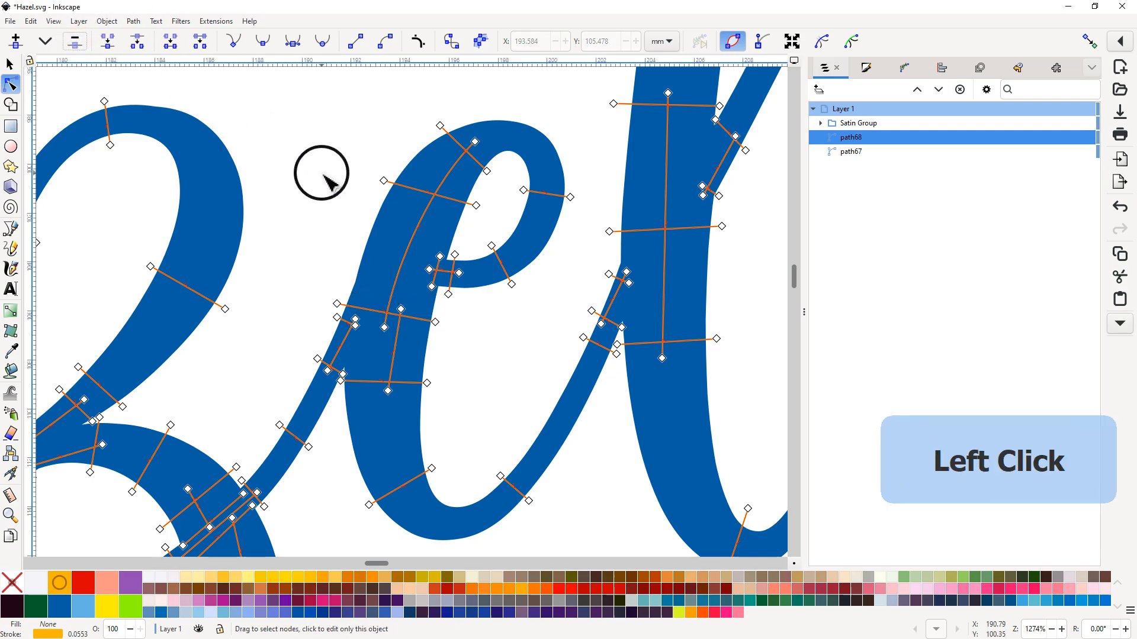
Step: Select the slanted crosswise rung on the upper part of the e's main stroke
{"action": "left_click", "coordinate": [425, 193]}
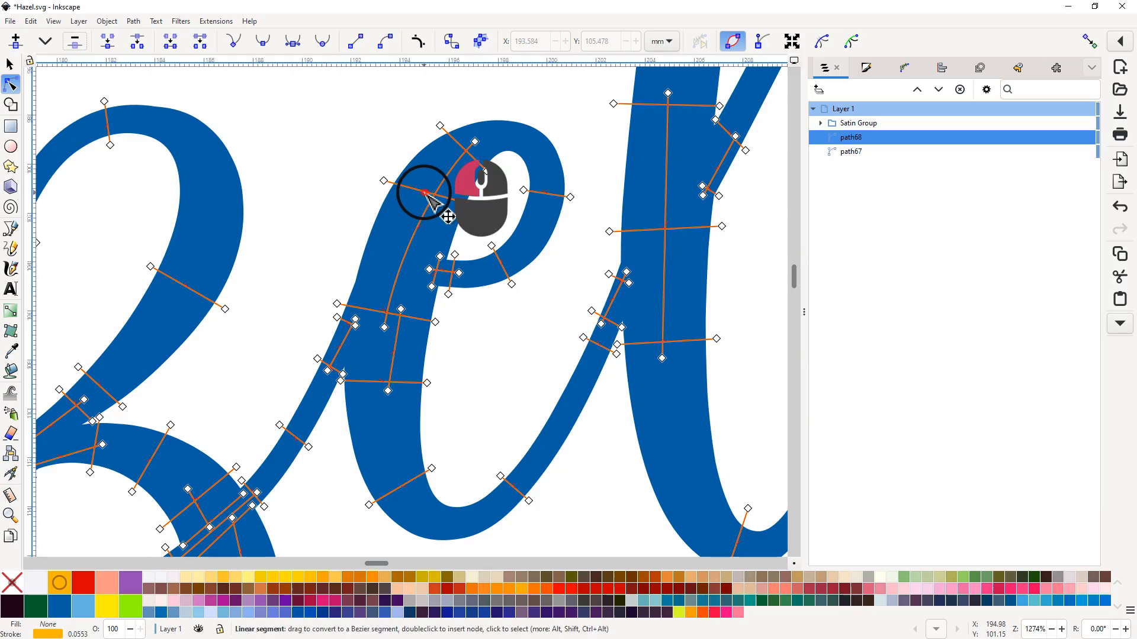
Step: Shift the rung crossing the upper part of the e's thick stroke slightly further down the stroke
{"action": "left_click_drag", "start_coordinate": [477, 206], "coordinate": [464, 227]}
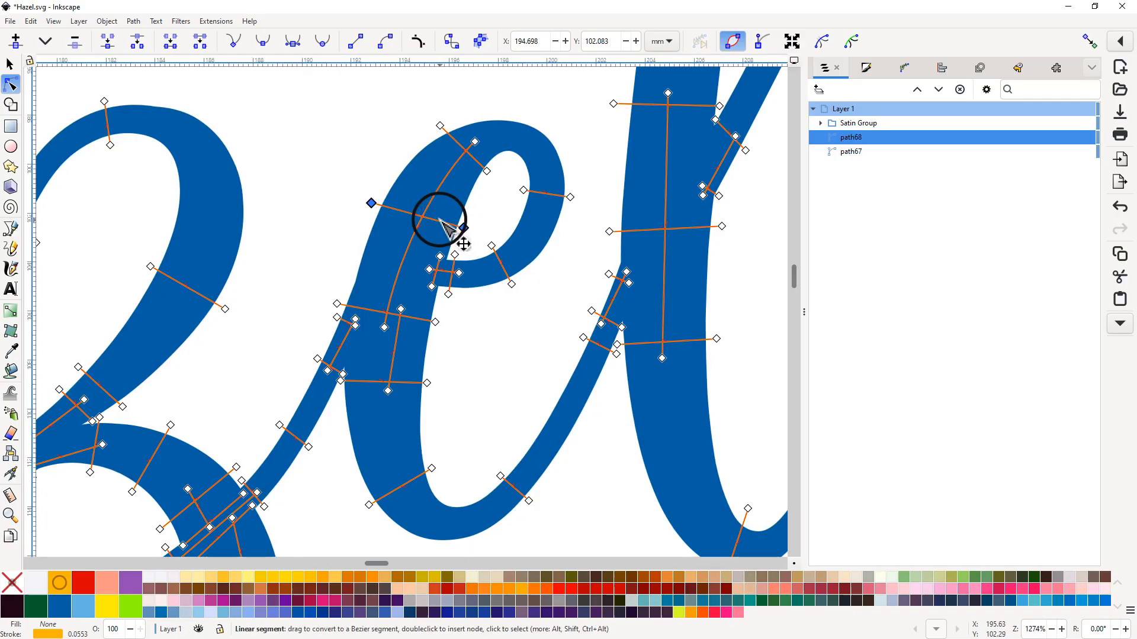
Step: Try converting the whole Hazel lettering and its rung lines to satin columns with the Fill to satin extension
{"action": "scroll", "coordinate": [373, 158], "scroll_direction": "down", "scroll_amount": 2, "text": "ctrl"}
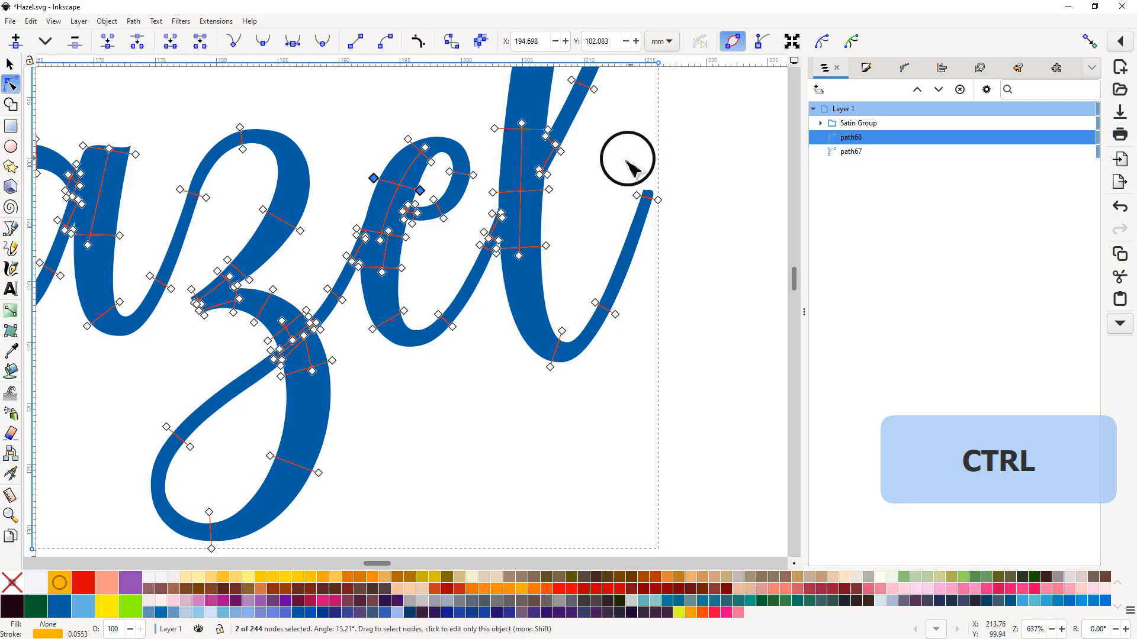
{"action": "middle_click", "coordinate": [626, 160]}
{"action": "scroll", "coordinate": [626, 161], "scroll_direction": "down", "scroll_amount": 2, "text": "ctrl"}
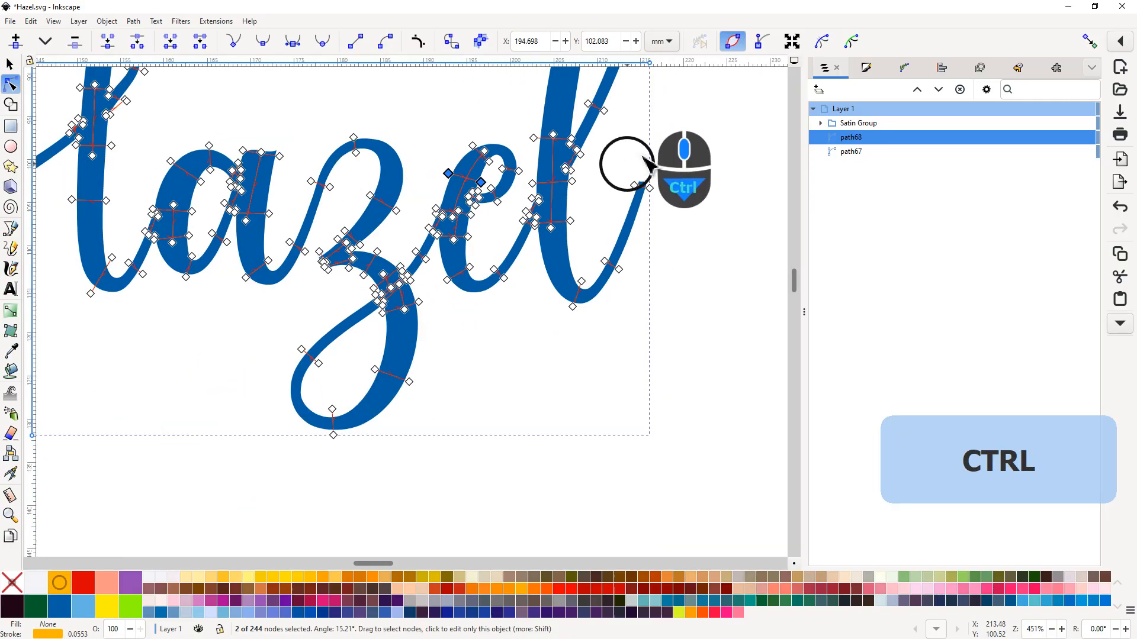
{"action": "left_click_drag", "start_coordinate": [648, 140], "coordinate": [671, 290]}
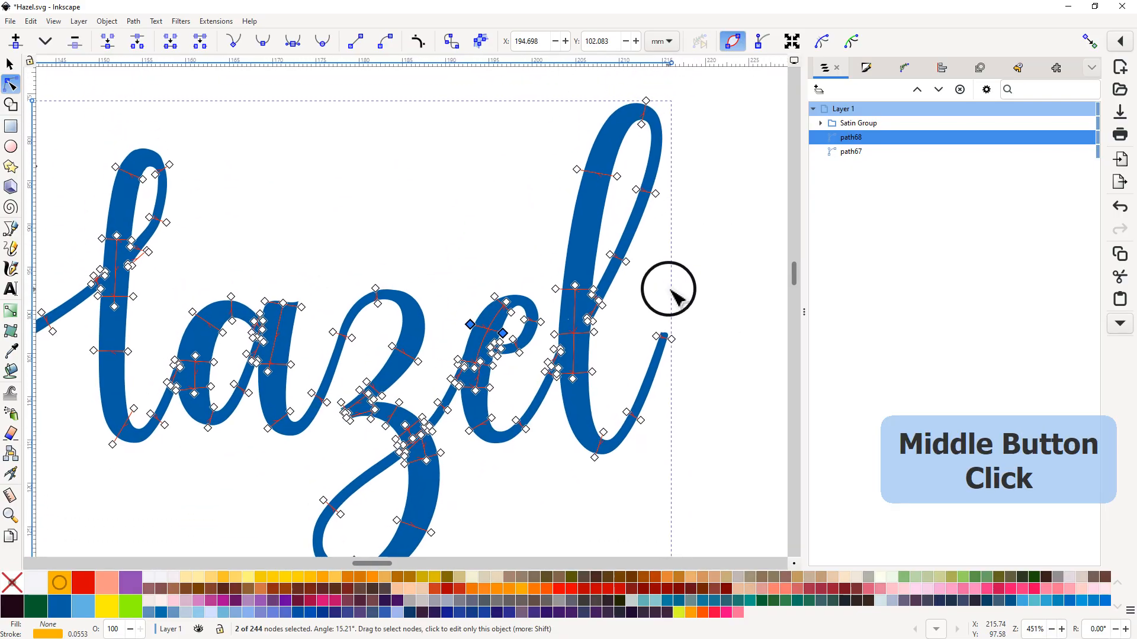
{"action": "scroll", "coordinate": [667, 290], "scroll_direction": "down", "scroll_amount": 2, "text": "ctrl"}
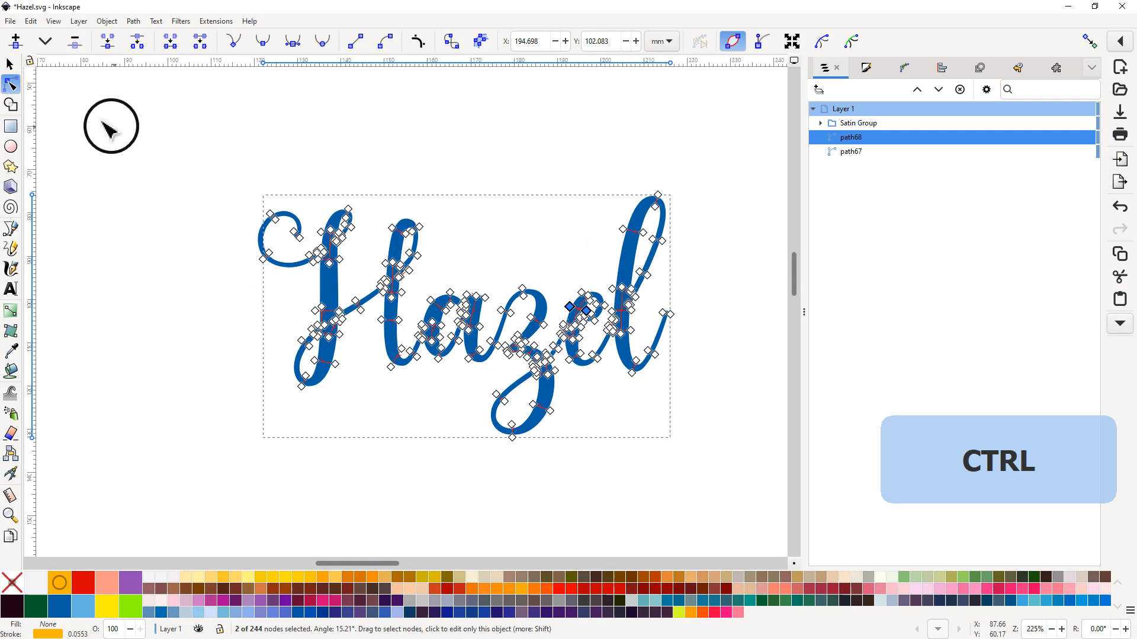
{"action": "left_click", "coordinate": [9, 63]}
{"action": "left_click", "coordinate": [108, 130]}
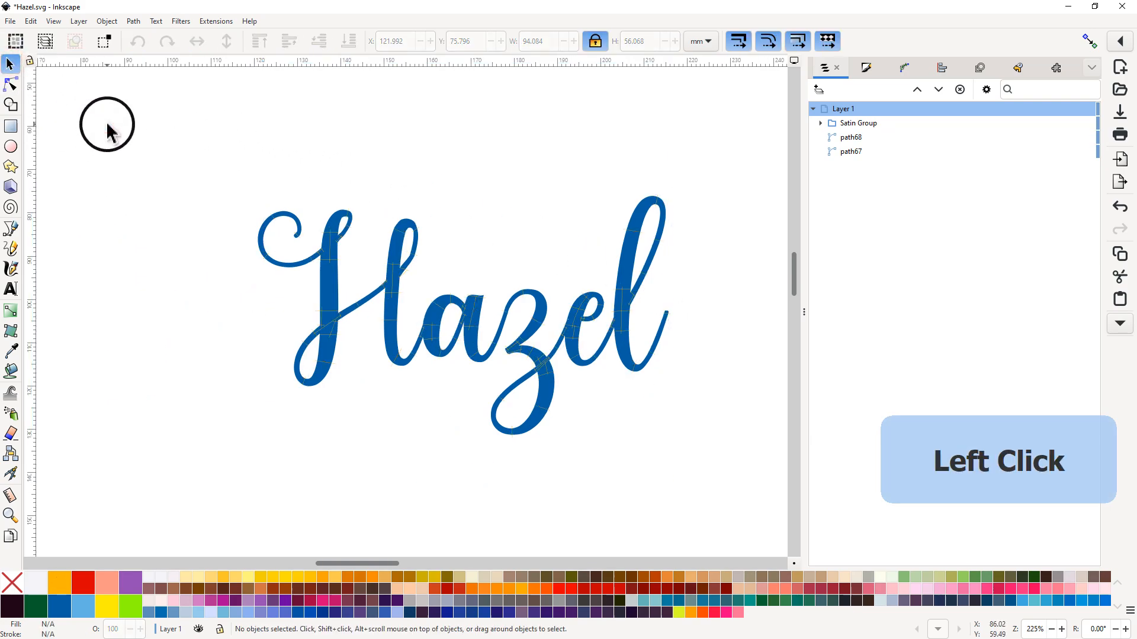
{"action": "left_click_drag", "start_coordinate": [109, 130], "coordinate": [755, 485]}
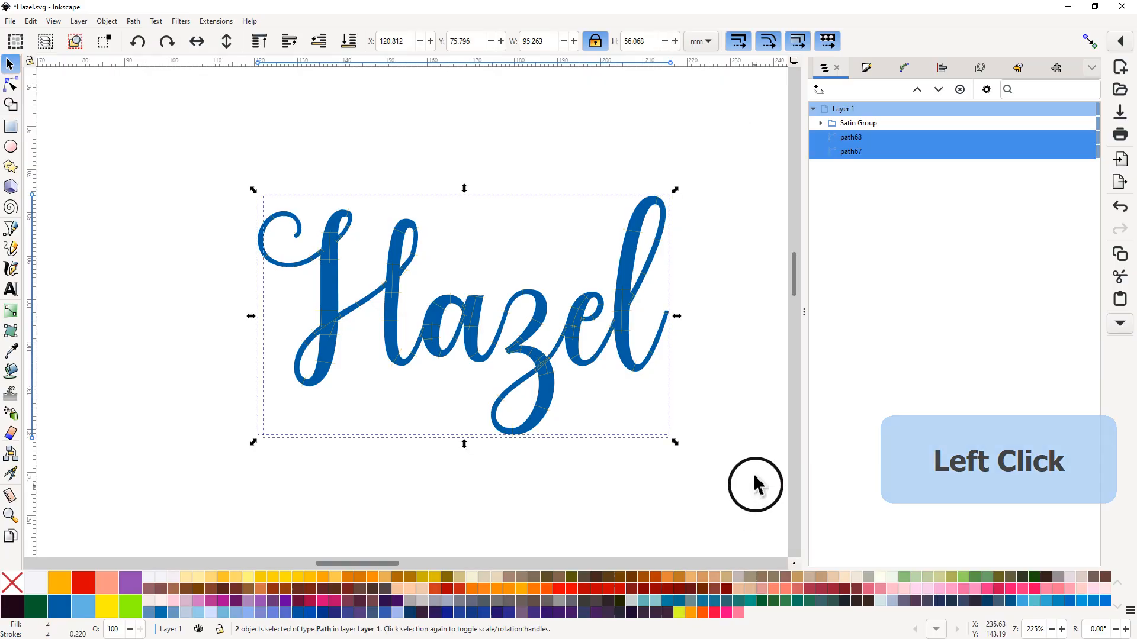
{"action": "left_click", "coordinate": [1057, 68]}
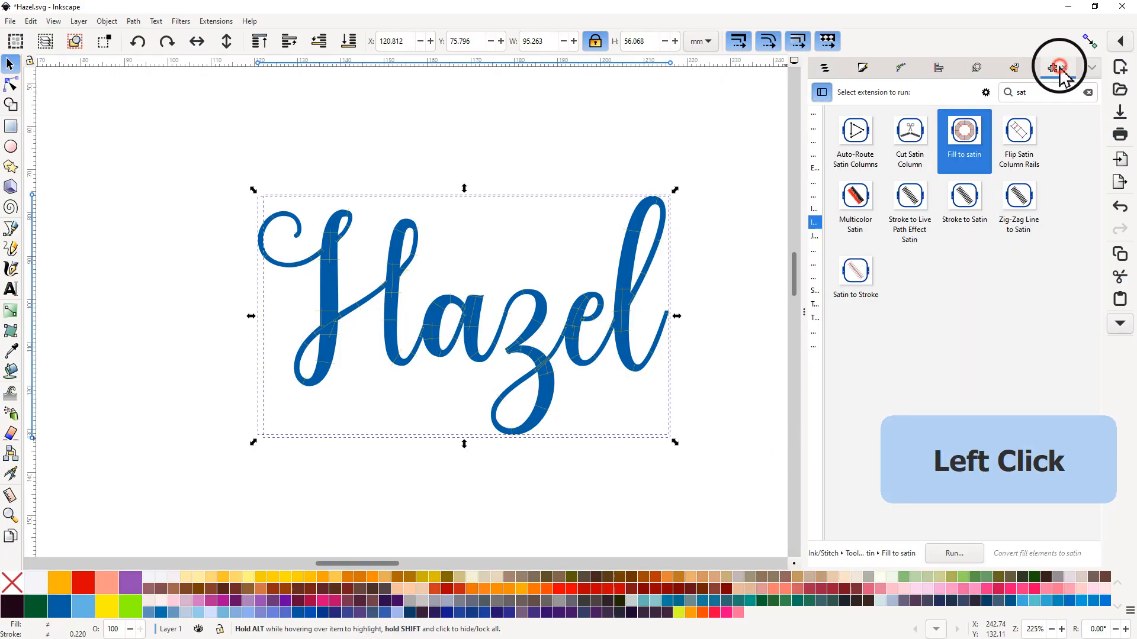
{"action": "left_click", "coordinate": [950, 554]}
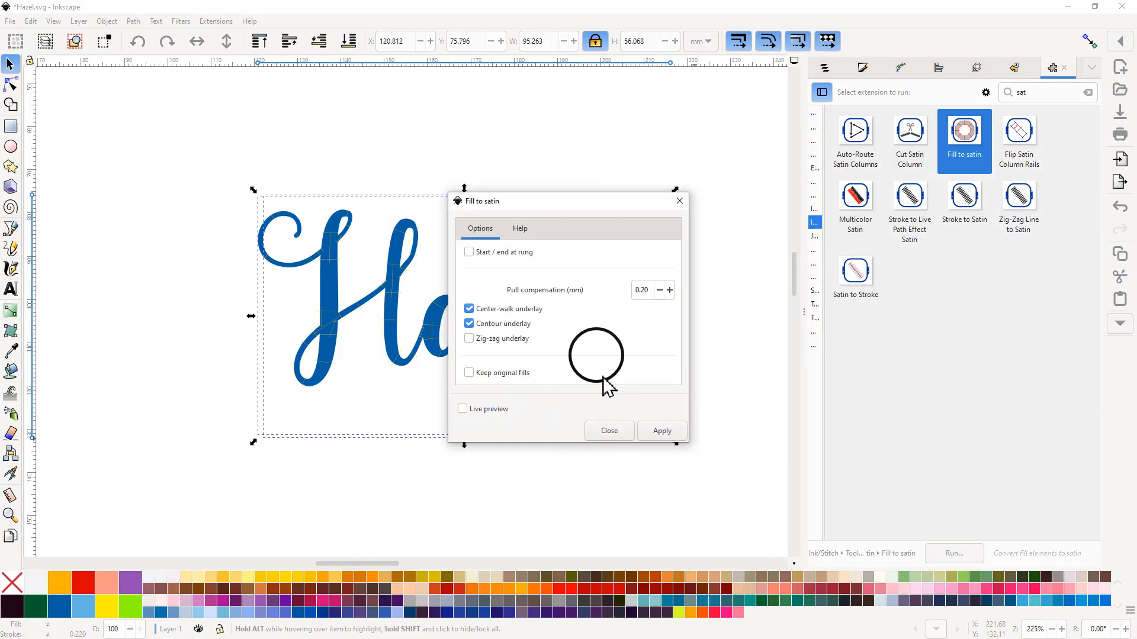
{"action": "left_click", "coordinate": [662, 432]}
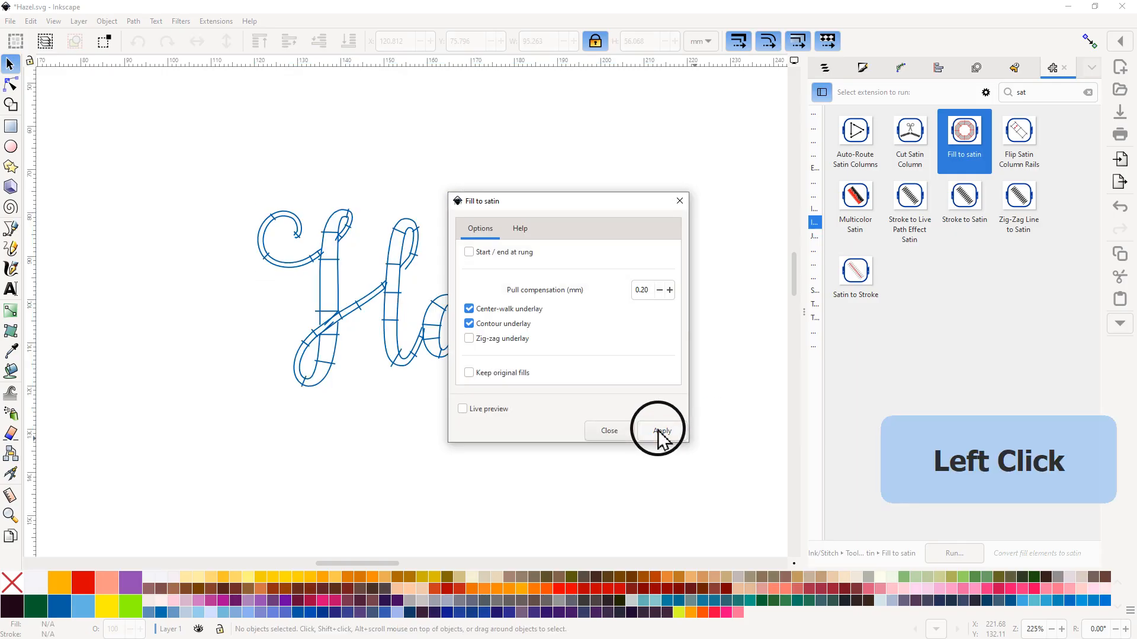
{"action": "left_click", "coordinate": [602, 436]}
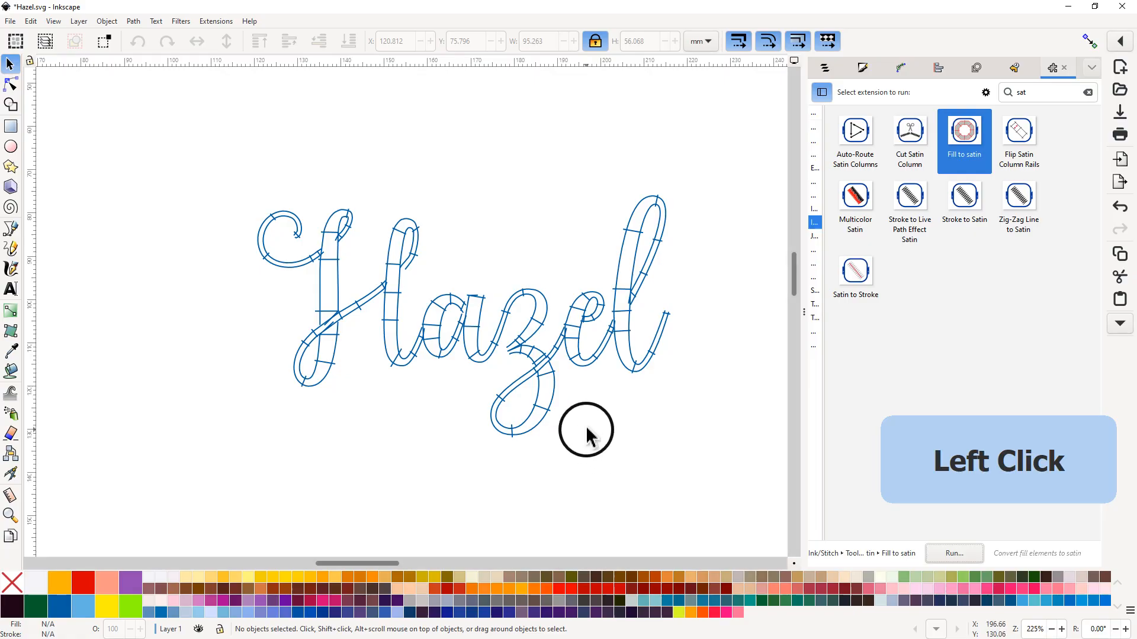
Step: Check the satin rails where the H's strokes cross, and undo the Fill to satin conversion
{"action": "scroll", "coordinate": [413, 291], "scroll_direction": "up", "scroll_amount": 4, "text": "ctrl"}
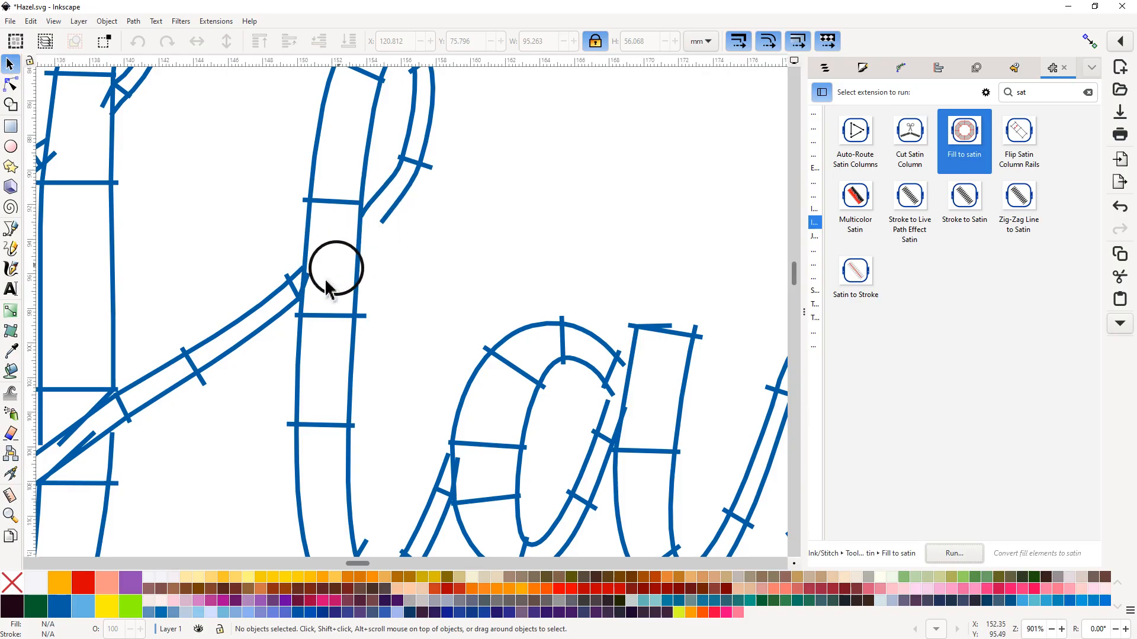
{"action": "scroll", "coordinate": [403, 273], "scroll_direction": "up", "scroll_amount": 2}
{"action": "left_click_drag", "start_coordinate": [402, 273], "coordinate": [596, 110]}
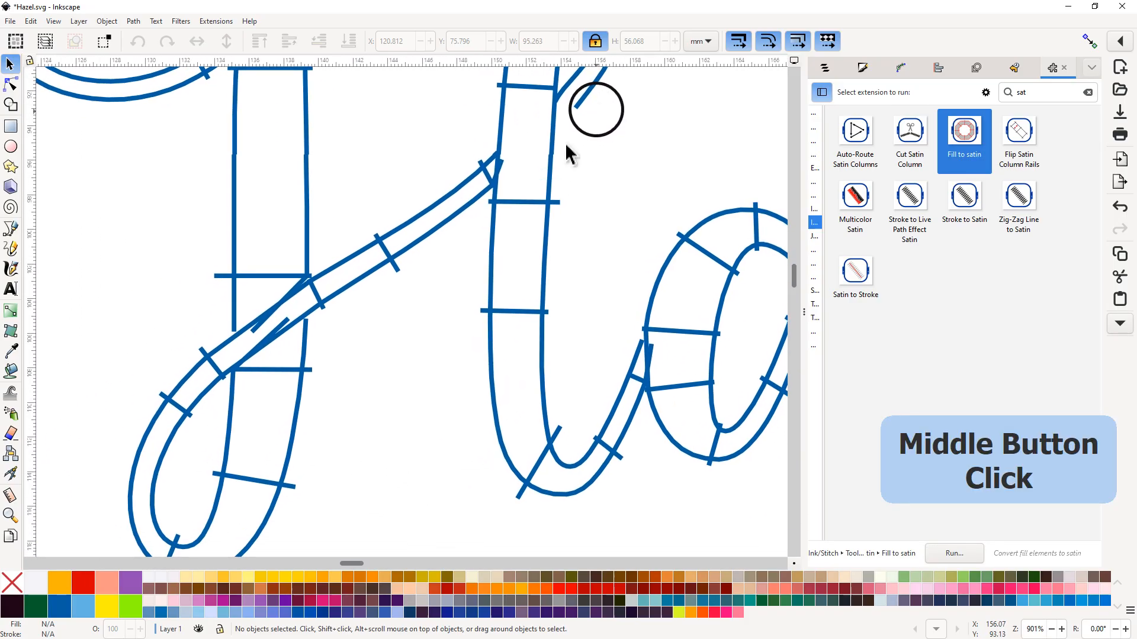
{"action": "left_click_drag", "start_coordinate": [386, 330], "coordinate": [432, 258]}
{"action": "key", "text": "ctrl"}
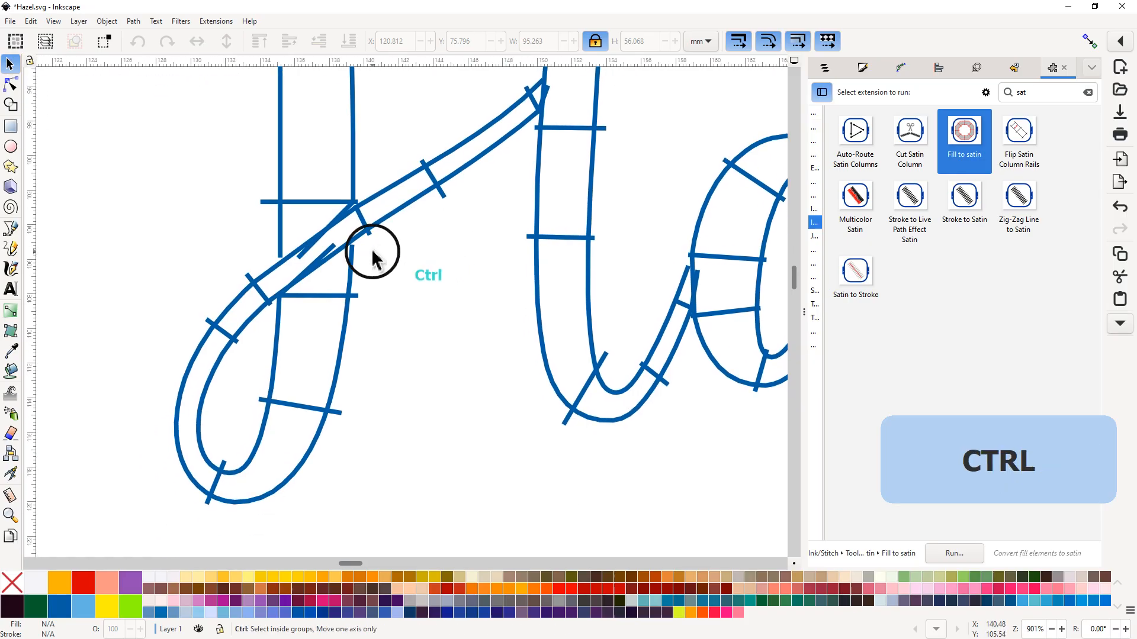
{"action": "scroll", "coordinate": [373, 259], "scroll_direction": "up", "scroll_amount": 3}
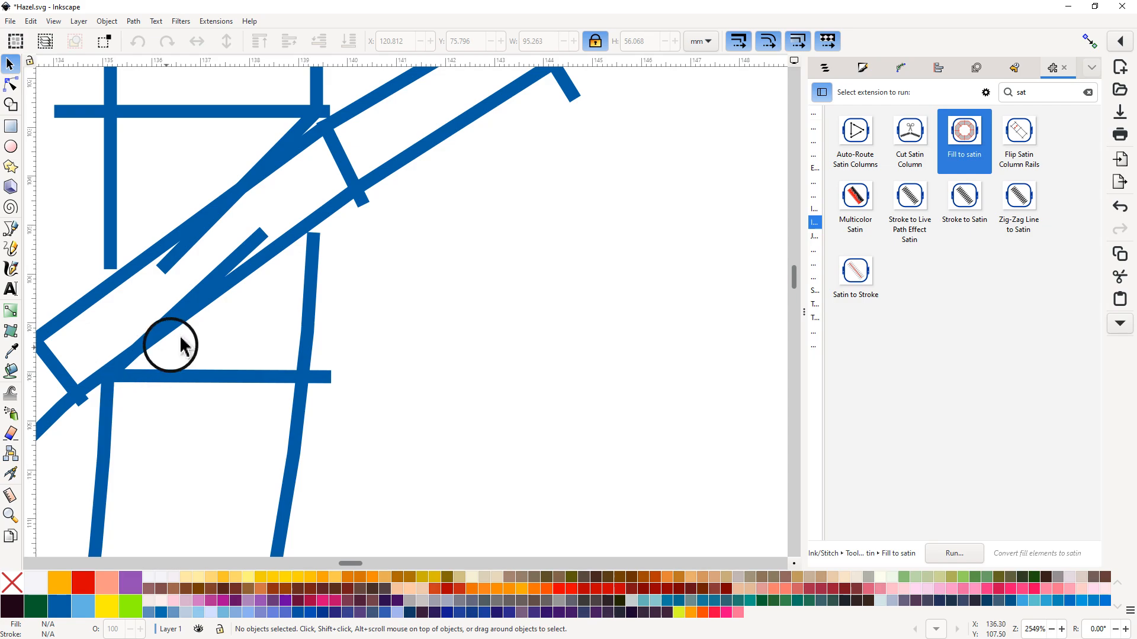
{"action": "scroll", "coordinate": [396, 276], "scroll_direction": "down", "scroll_amount": 3, "text": "ctrl"}
{"action": "scroll", "coordinate": [395, 276], "scroll_direction": "down", "scroll_amount": 1, "text": "ctrl"}
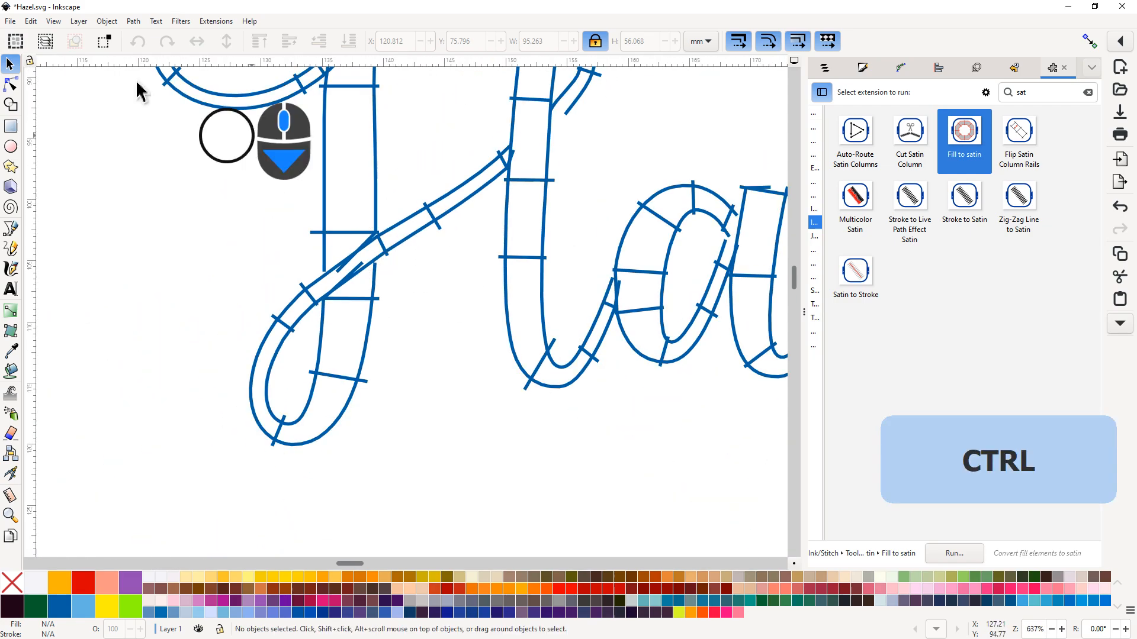
{"action": "left_click", "coordinate": [31, 21]}
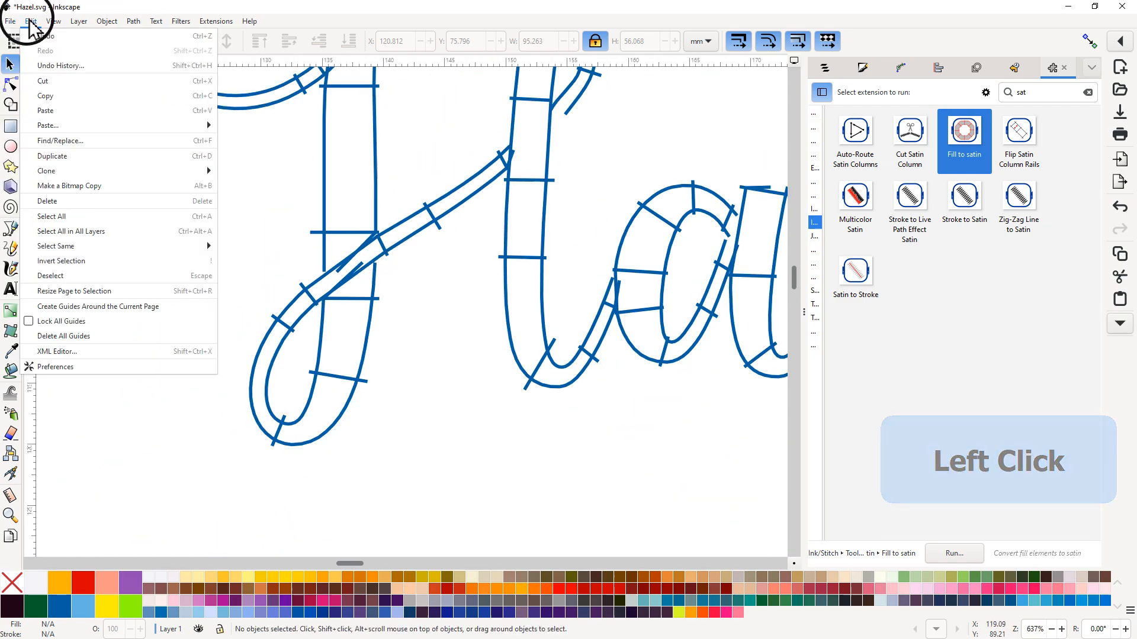
{"action": "left_click", "coordinate": [45, 36]}
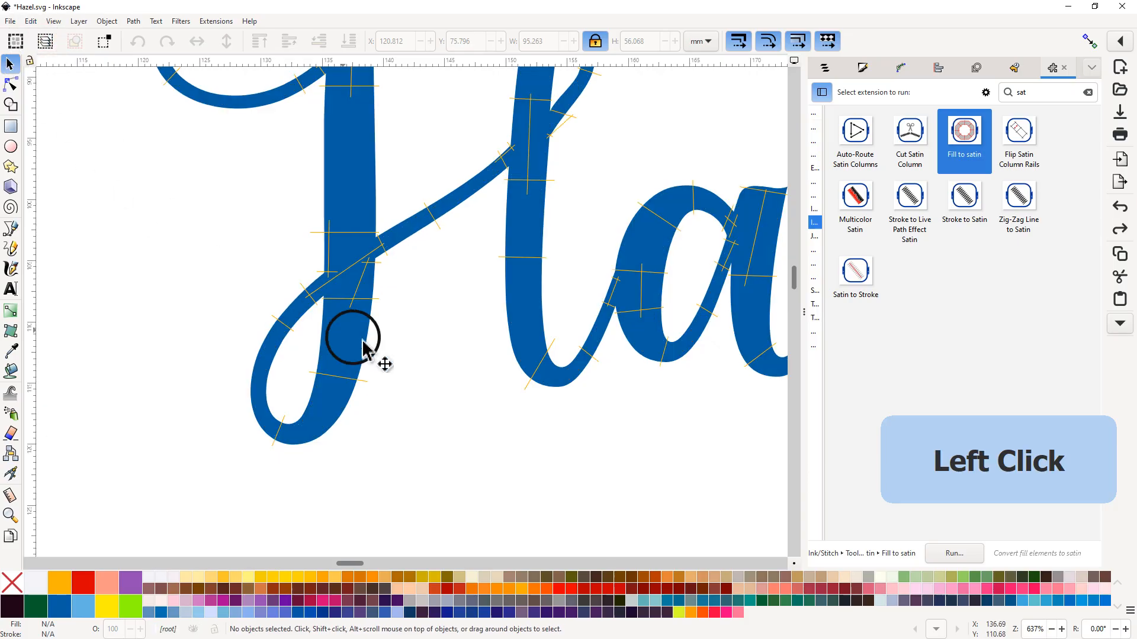
Step: Move the upper end node of the diagonal line below the H's second-stem loop inward, onto the blue loop stroke
{"action": "middle_click", "coordinate": [459, 310]}
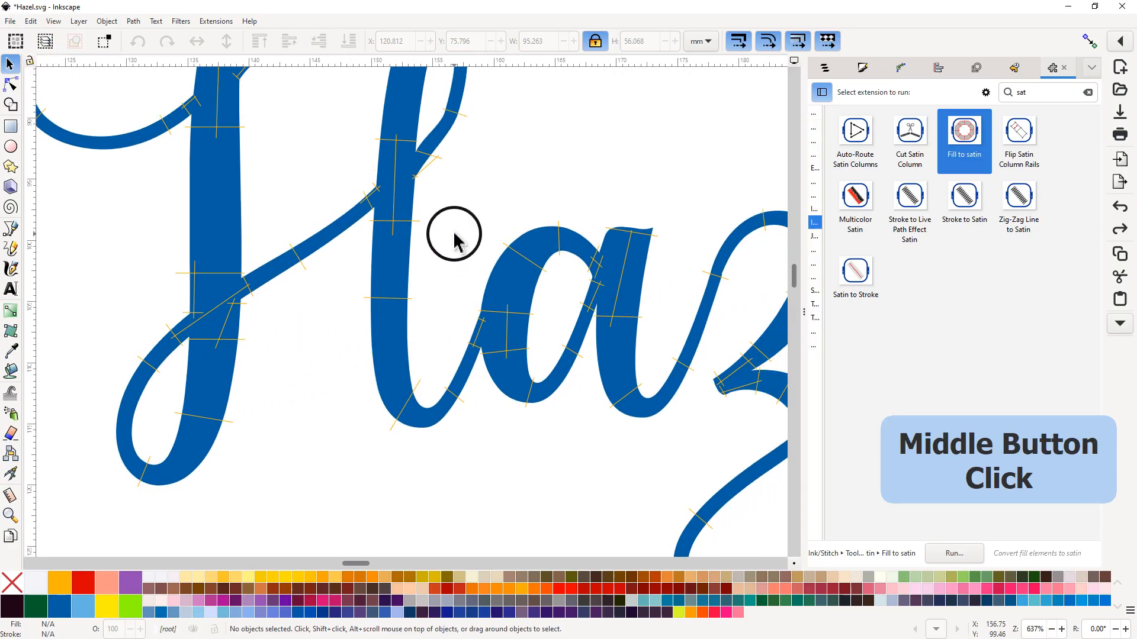
{"action": "scroll", "coordinate": [346, 267], "scroll_direction": "up", "scroll_amount": 2, "text": "ctrl"}
{"action": "scroll", "coordinate": [336, 235], "scroll_direction": "up", "scroll_amount": 1, "text": "ctrl"}
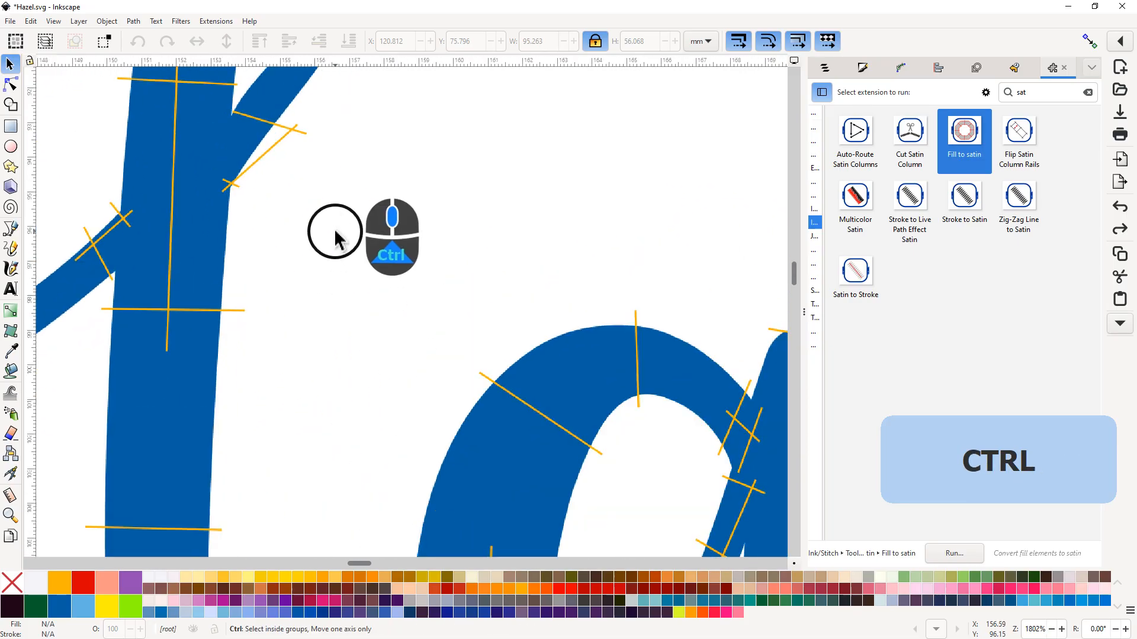
{"action": "scroll", "coordinate": [335, 236], "scroll_direction": "up", "scroll_amount": 1, "text": "ctrl"}
{"action": "middle_click", "coordinate": [299, 178]}
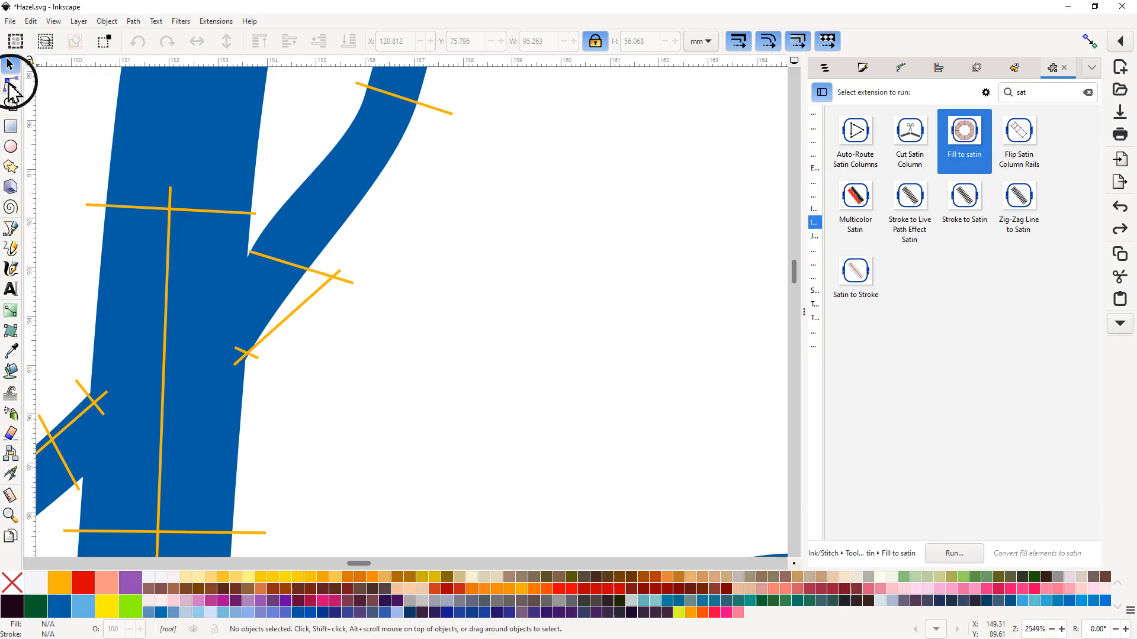
{"action": "left_click", "coordinate": [11, 85]}
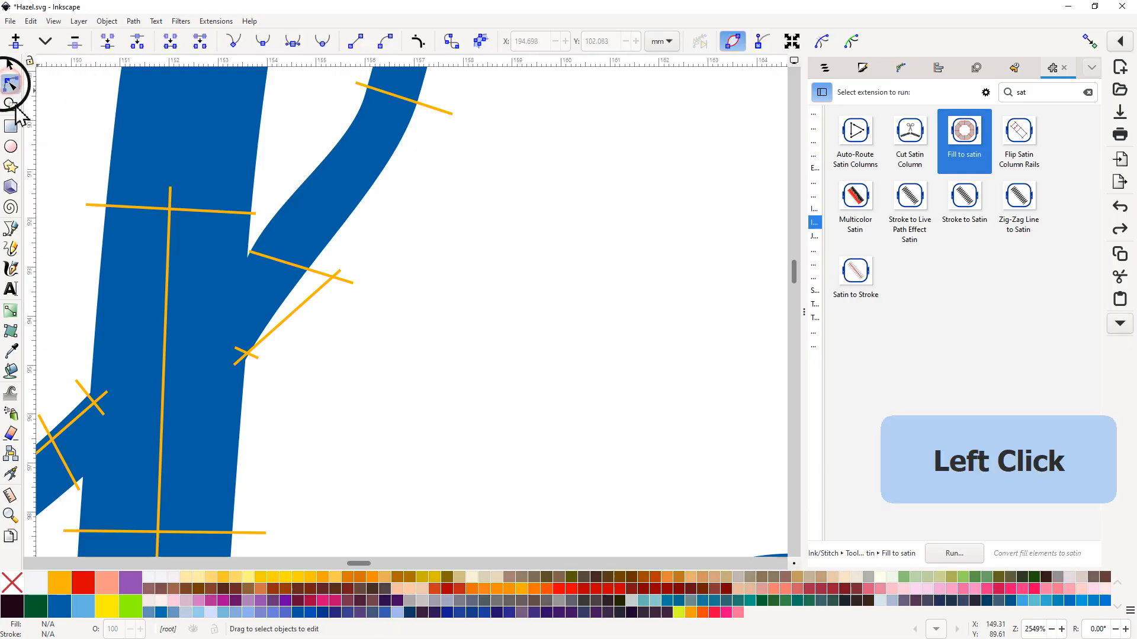
{"action": "left_click", "coordinate": [311, 299]}
{"action": "left_click_drag", "start_coordinate": [341, 271], "coordinate": [303, 251]}
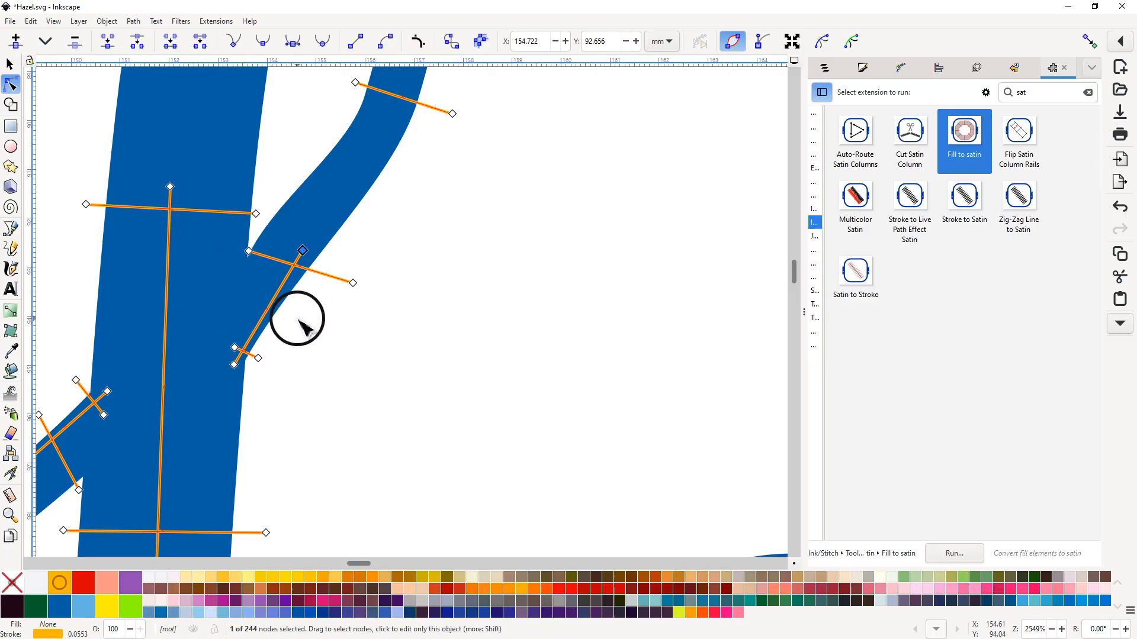
Step: Append a straight rung to the rung path with the Pencil tool, across the loop stroke where it joins the H's second stem
{"action": "key", "text": "shift"}
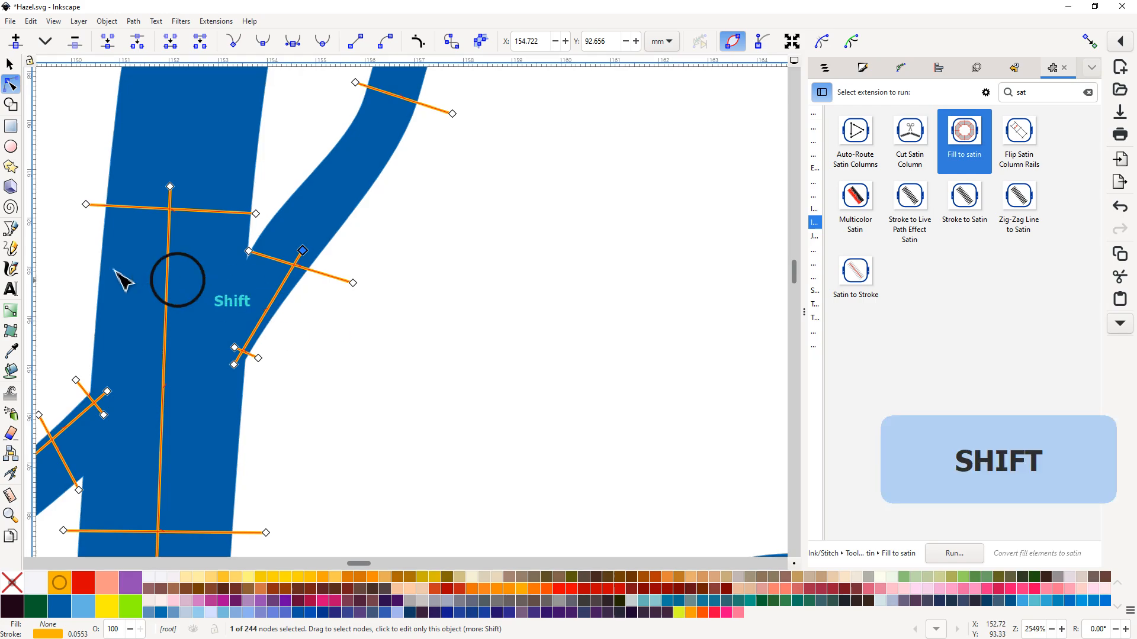
{"action": "left_click", "coordinate": [10, 250], "text": "shift"}
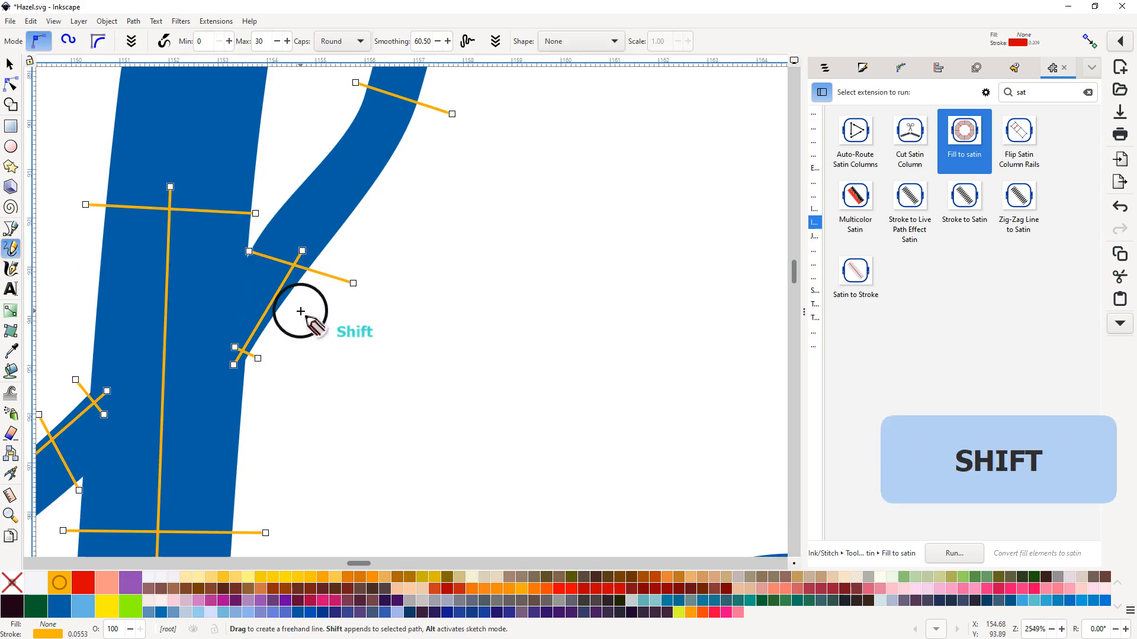
{"action": "left_click", "coordinate": [290, 309], "text": "shift"}
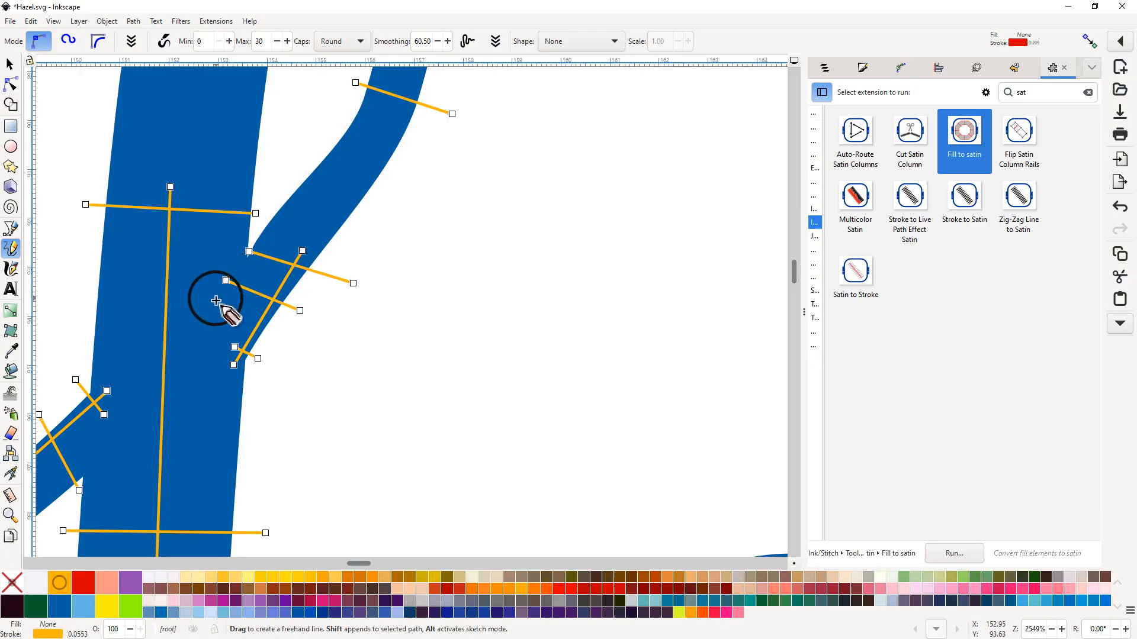
Step: Append another straight rung across the H's crossbar where it meets the second stem, roughly parallel to the existing rung
{"action": "middle_click", "coordinate": [254, 418]}
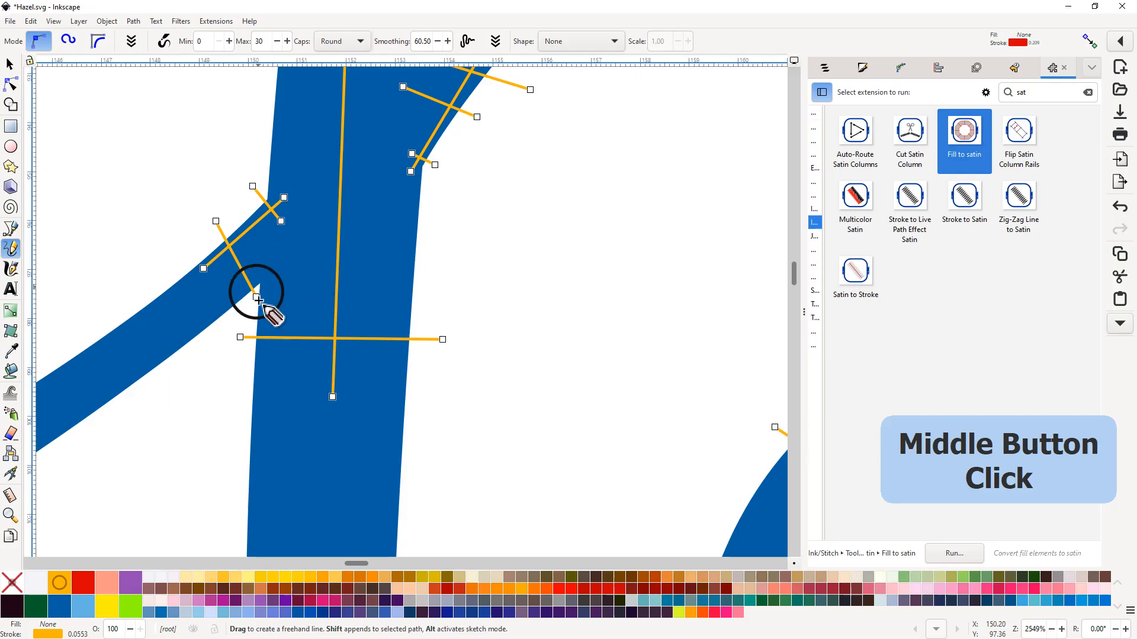
{"action": "scroll", "coordinate": [261, 296], "scroll_direction": "up", "scroll_amount": 1, "text": "ctrl"}
{"action": "scroll", "coordinate": [278, 290], "scroll_direction": "up", "scroll_amount": 2, "text": "ctrl"}
{"action": "middle_click", "coordinate": [282, 257]}
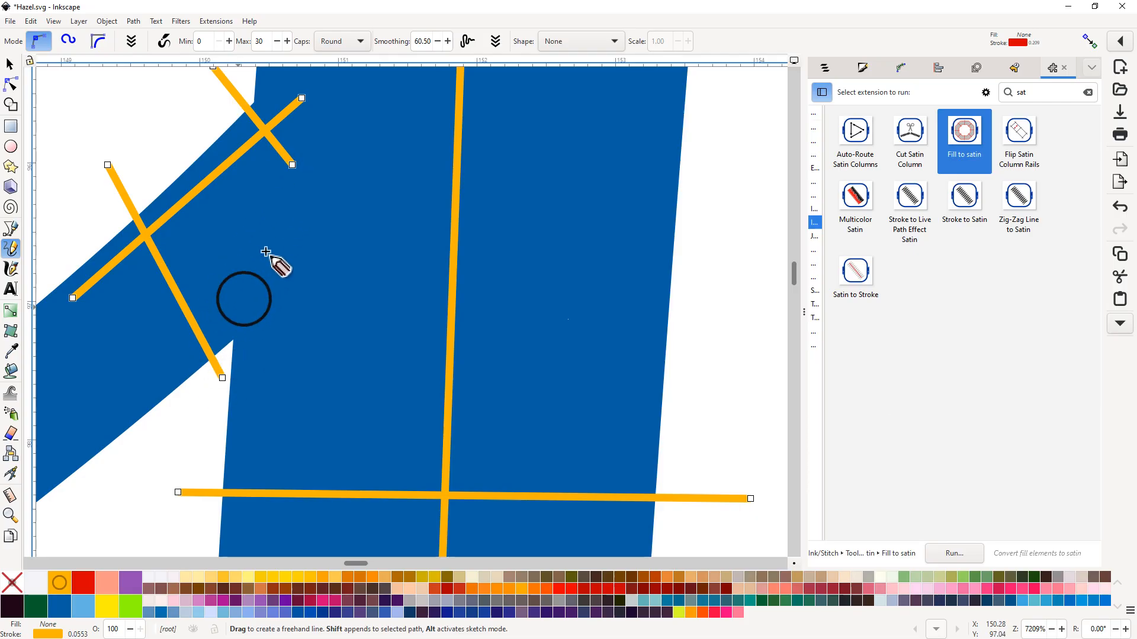
{"action": "key", "text": "shift"}
{"action": "left_click", "coordinate": [170, 165], "text": "shift"}
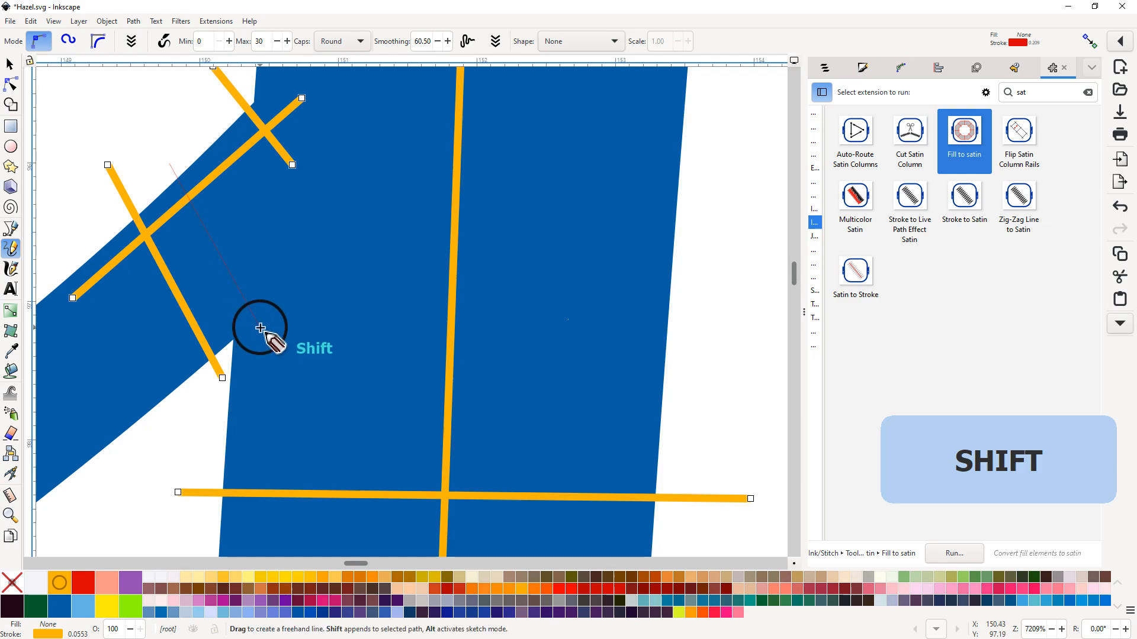
{"action": "left_click", "coordinate": [261, 327], "text": "shift"}
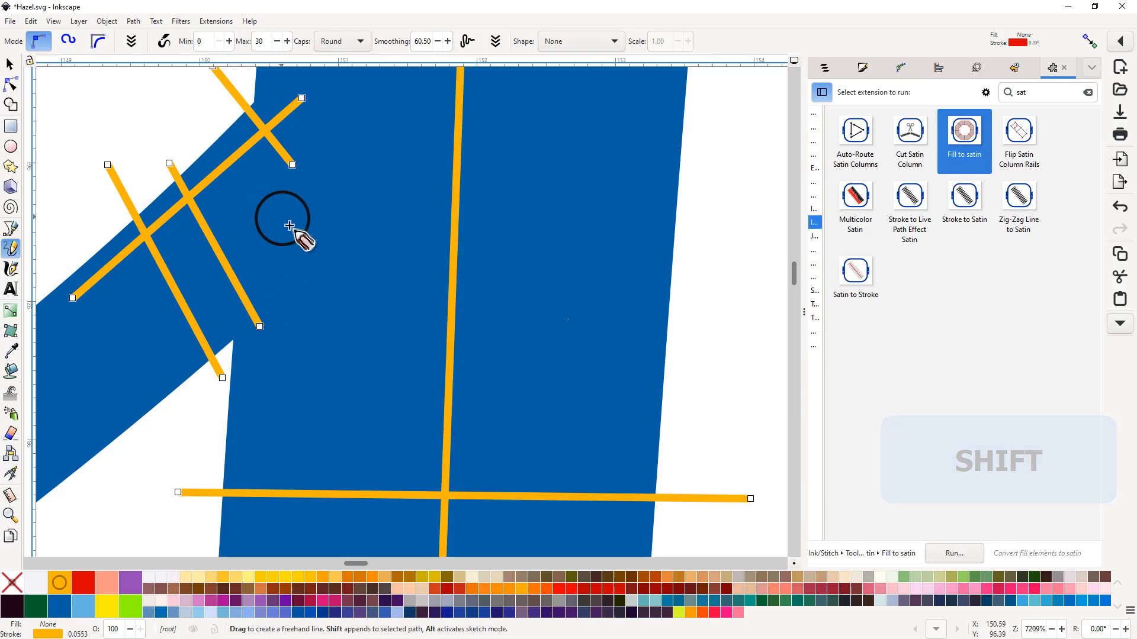
Step: Examine the rungs and connecting lines at the H's stroke junctions and along to the letter a
{"action": "scroll", "coordinate": [178, 329], "scroll_direction": "down", "scroll_amount": 3, "text": "ctrl"}
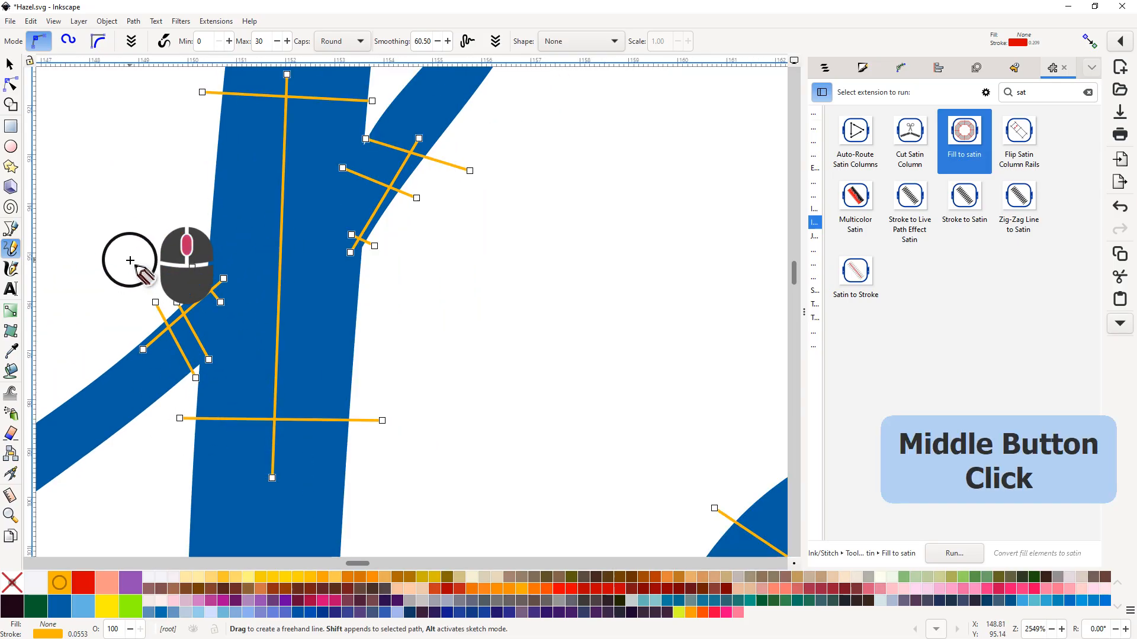
{"action": "left_click_drag", "start_coordinate": [130, 259], "coordinate": [502, 274]}
{"action": "scroll", "coordinate": [467, 260], "scroll_direction": "down", "scroll_amount": 2, "text": "ctrl"}
{"action": "scroll", "coordinate": [475, 259], "scroll_direction": "down", "scroll_amount": 1, "text": "ctrl"}
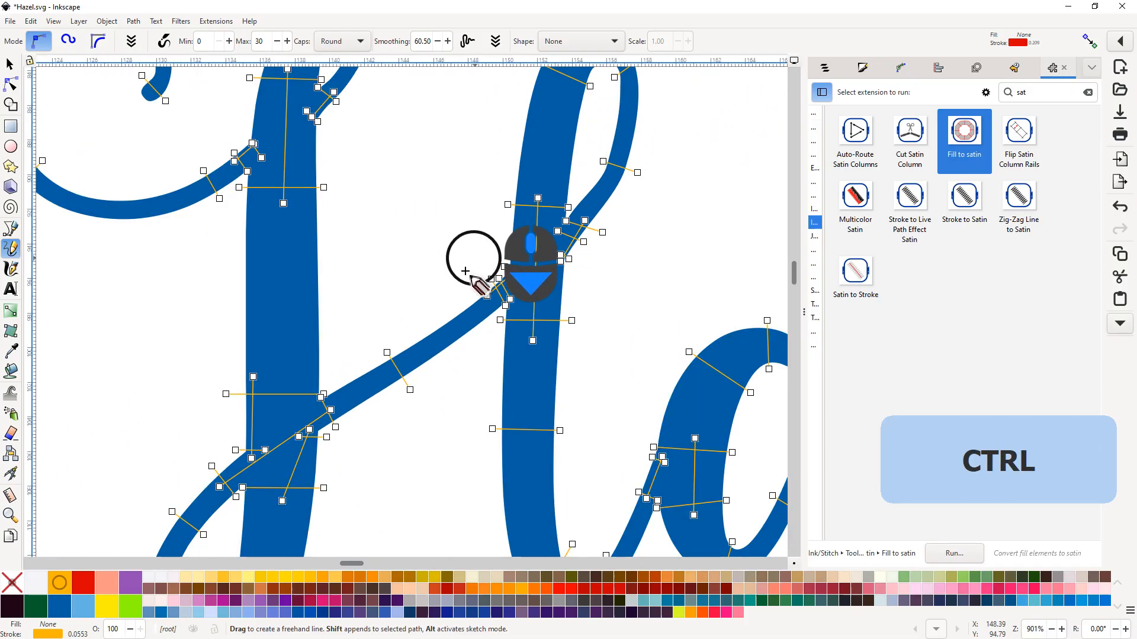
{"action": "scroll", "coordinate": [376, 459], "scroll_direction": "down", "scroll_amount": 5}
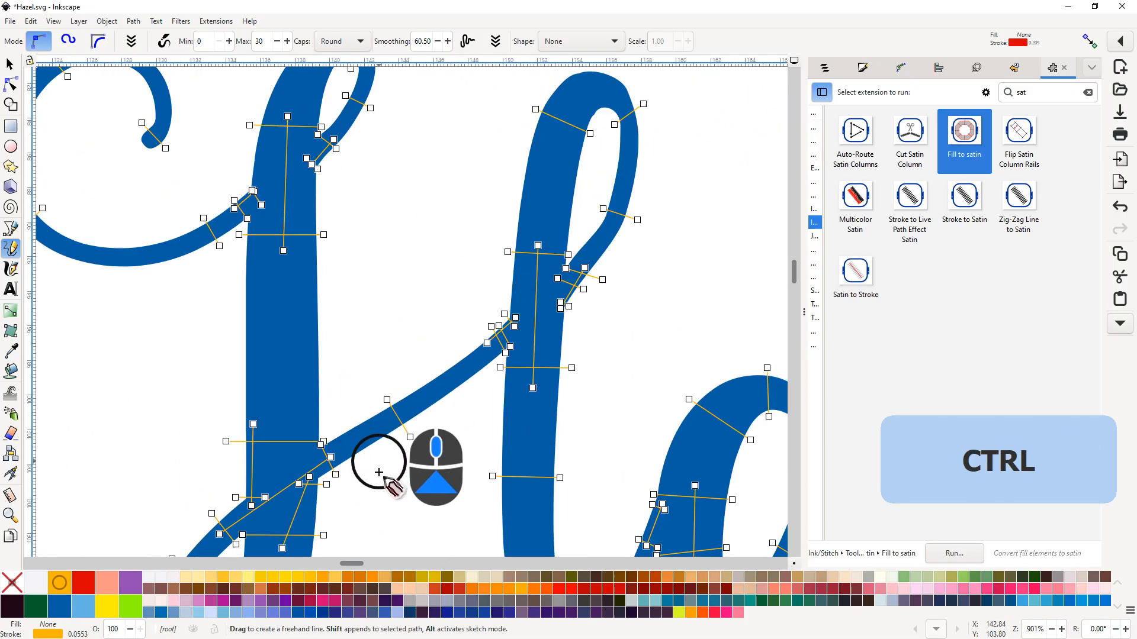
{"action": "scroll", "coordinate": [376, 487], "scroll_direction": "down", "scroll_amount": 2}
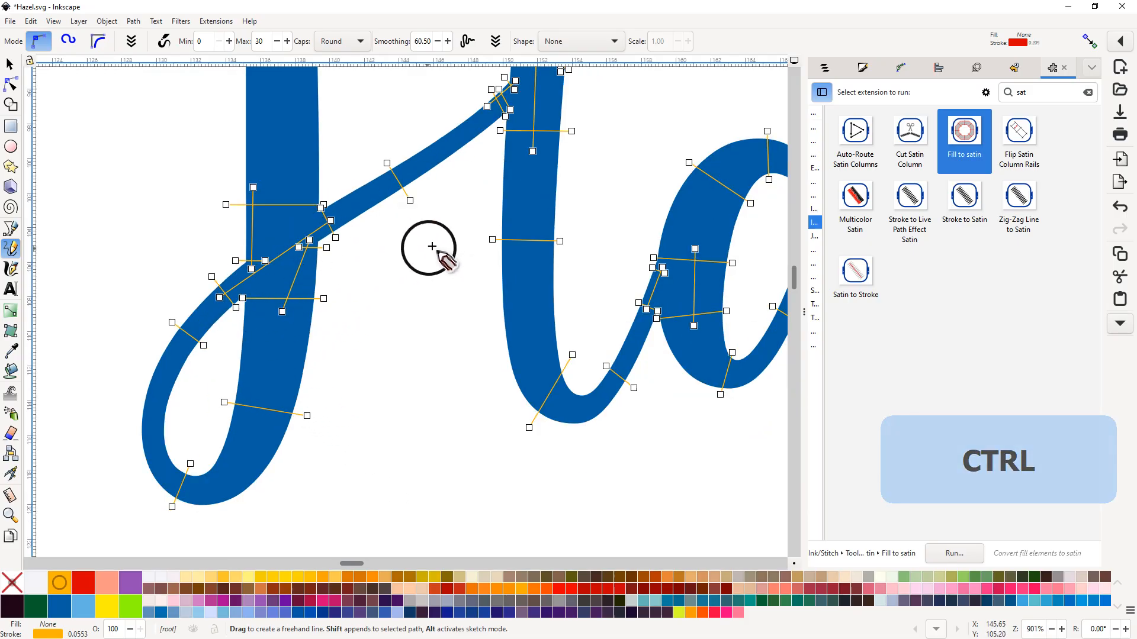
{"action": "left_click_drag", "start_coordinate": [432, 249], "coordinate": [234, 356]}
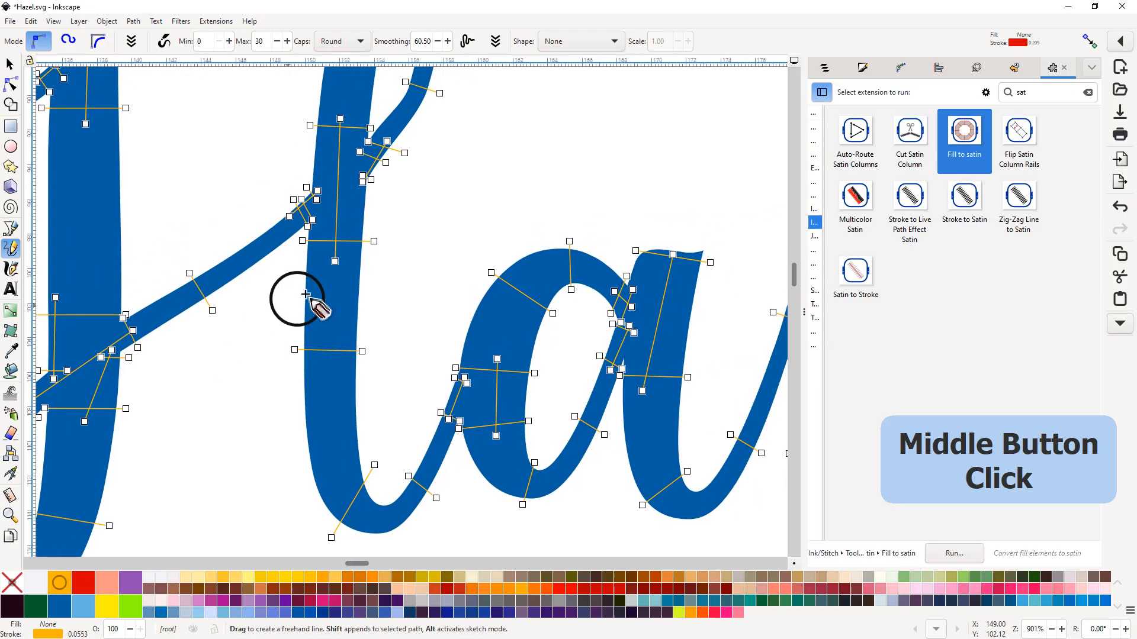
Step: Append a straight rung across the thin stroke joining the H to the a, midway between its two closely spaced rungs
{"action": "scroll", "coordinate": [402, 242], "scroll_direction": "up", "scroll_amount": 2, "text": "ctrl"}
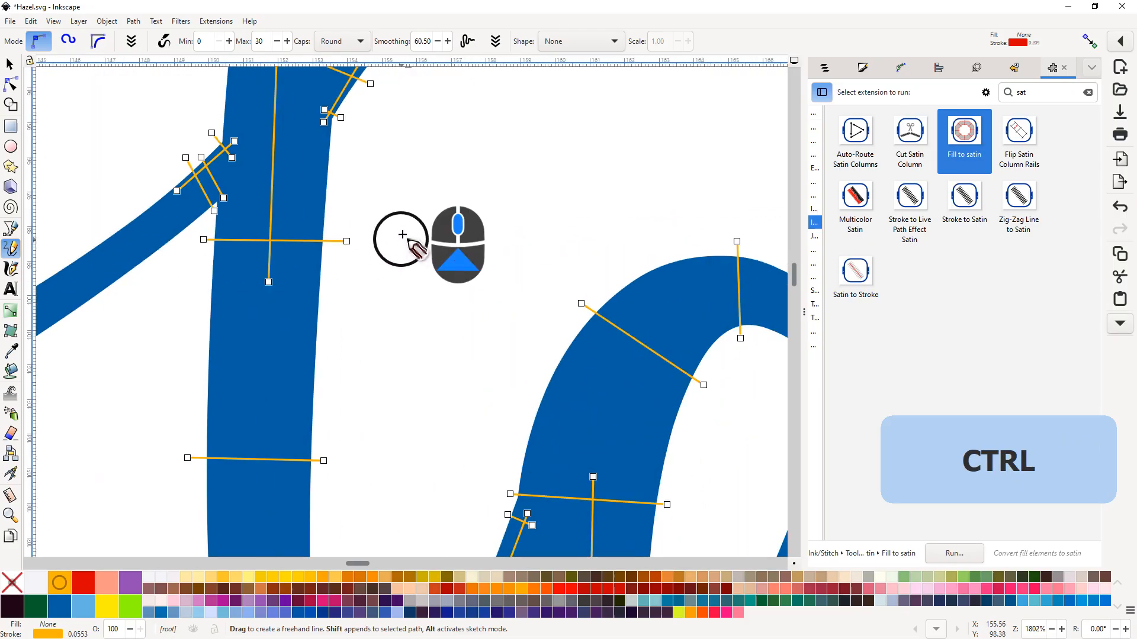
{"action": "scroll", "coordinate": [416, 212], "scroll_direction": "down", "scroll_amount": 4, "text": "ctrl"}
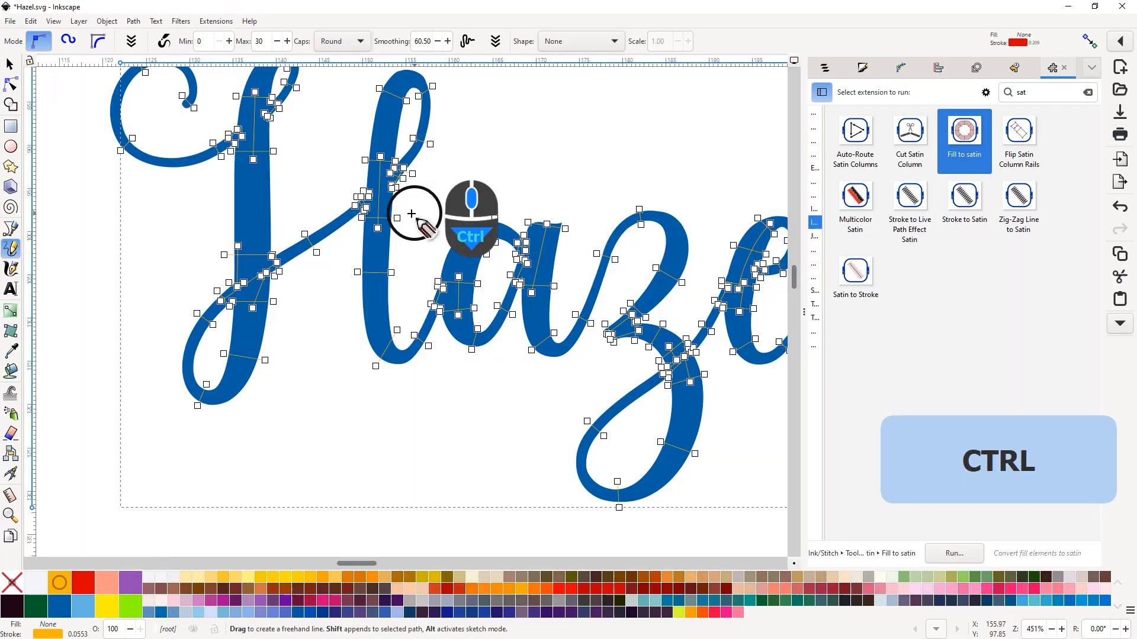
{"action": "scroll", "coordinate": [448, 377], "scroll_direction": "up", "scroll_amount": 1, "text": "ctrl"}
{"action": "scroll", "coordinate": [449, 377], "scroll_direction": "up", "scroll_amount": 3, "text": "ctrl"}
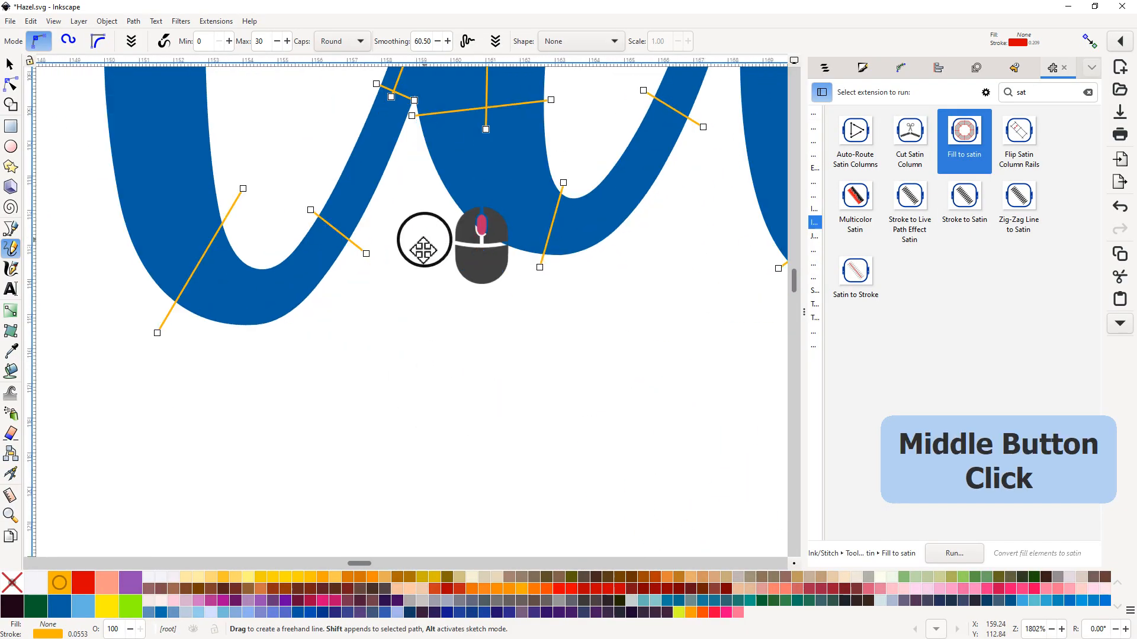
{"action": "left_click_drag", "start_coordinate": [429, 385], "coordinate": [358, 470]}
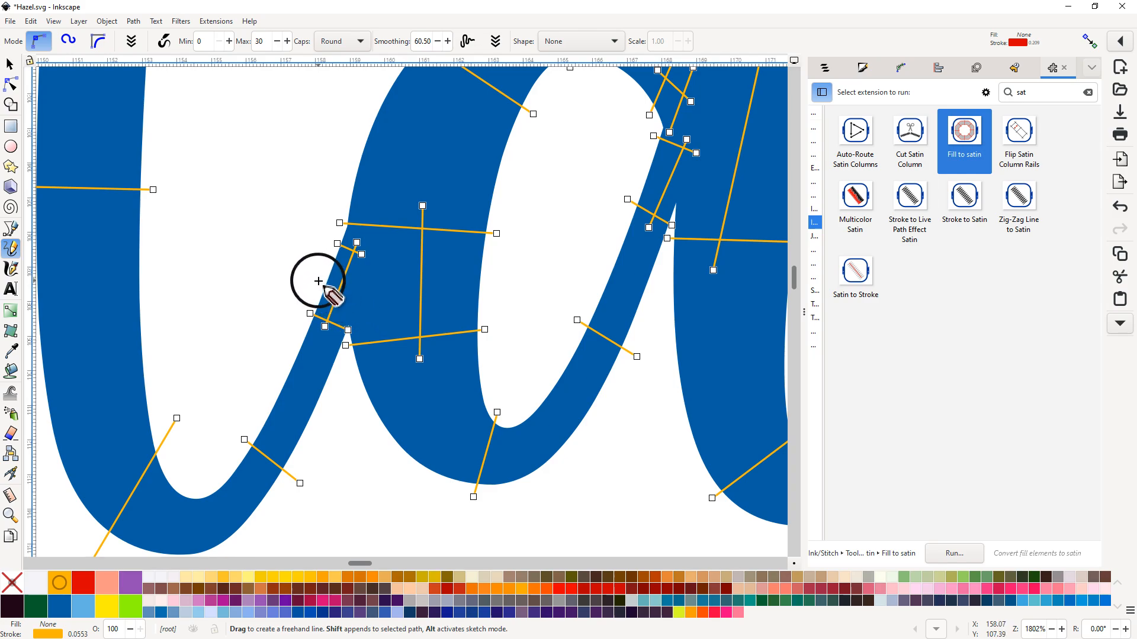
{"action": "key", "text": "shift"}
{"action": "left_click_drag", "start_coordinate": [317, 281], "coordinate": [365, 297]}
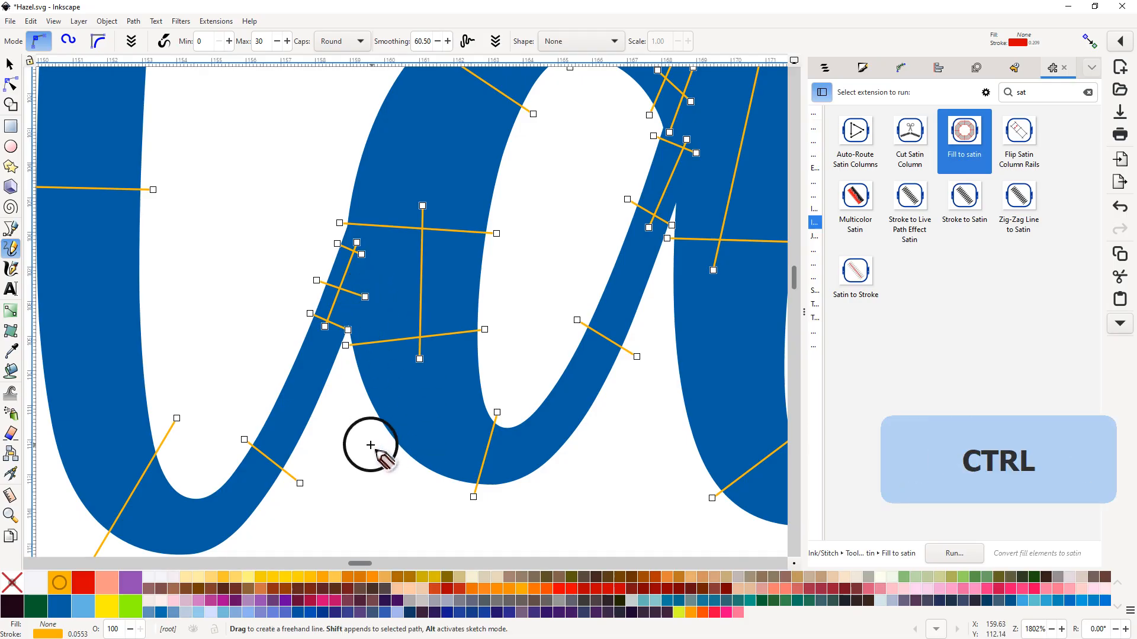
Step: Append a straight rung across the a's thin upstroke where it meets the stem, between the two existing short rungs
{"action": "scroll", "coordinate": [451, 389], "scroll_direction": "down", "scroll_amount": 2}
{"action": "left_click_drag", "start_coordinate": [608, 300], "coordinate": [443, 449]}
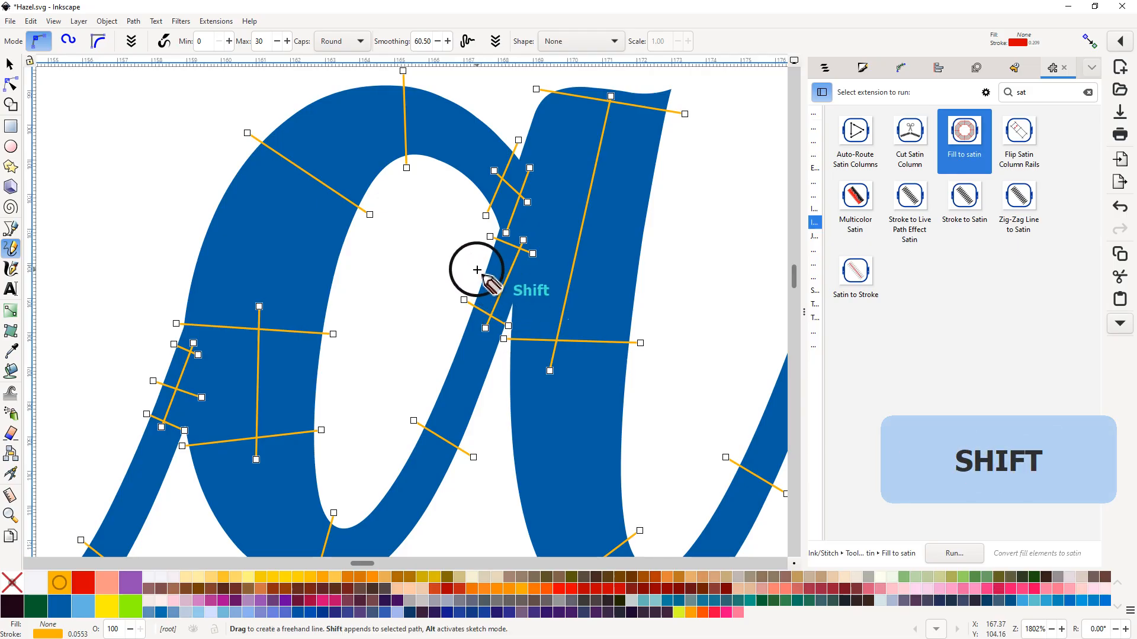
{"action": "left_click_drag", "start_coordinate": [477, 270], "coordinate": [535, 287]}
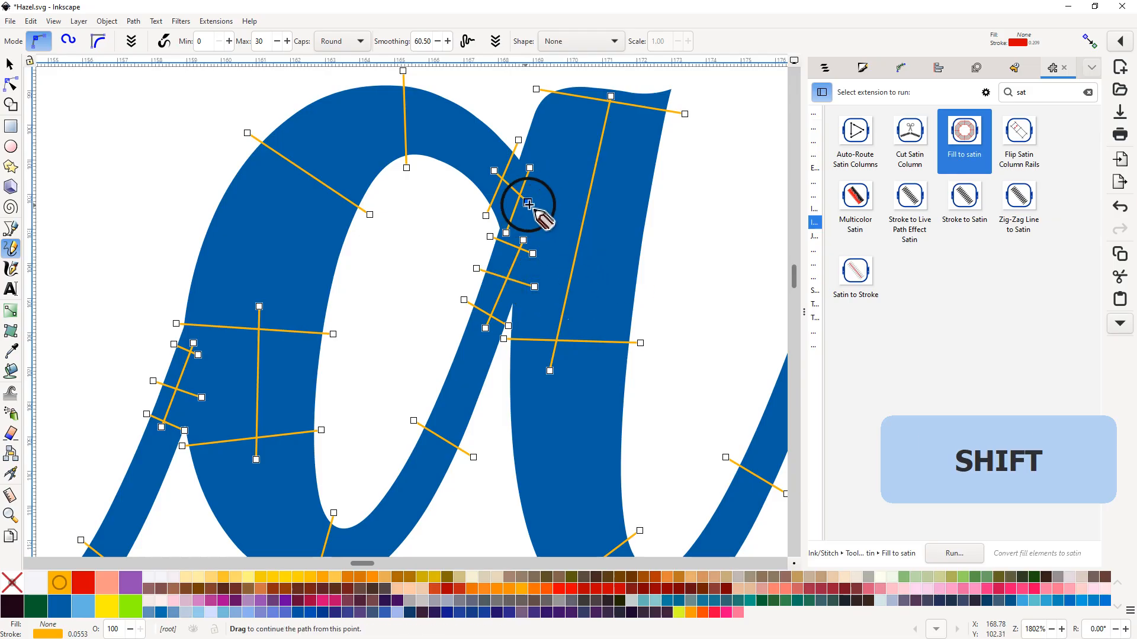
Step: Extend the rung at the a's upper bowl junction into the stem and shift the short connecting line beside it into the stem
{"action": "left_click", "coordinate": [10, 84]}
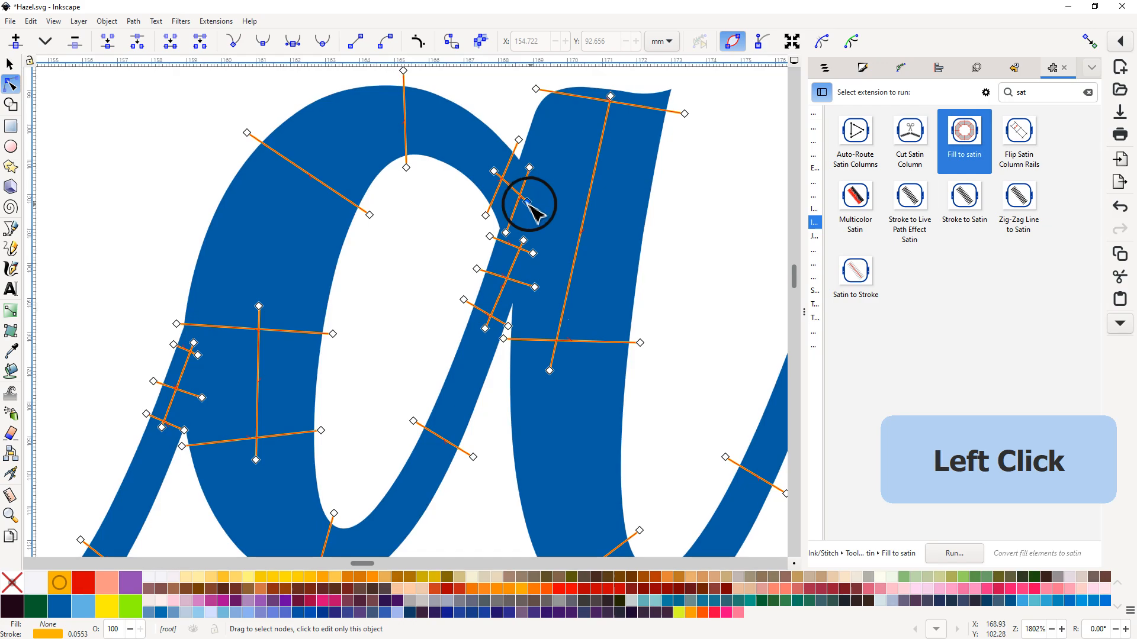
{"action": "left_click_drag", "start_coordinate": [527, 201], "coordinate": [566, 214]}
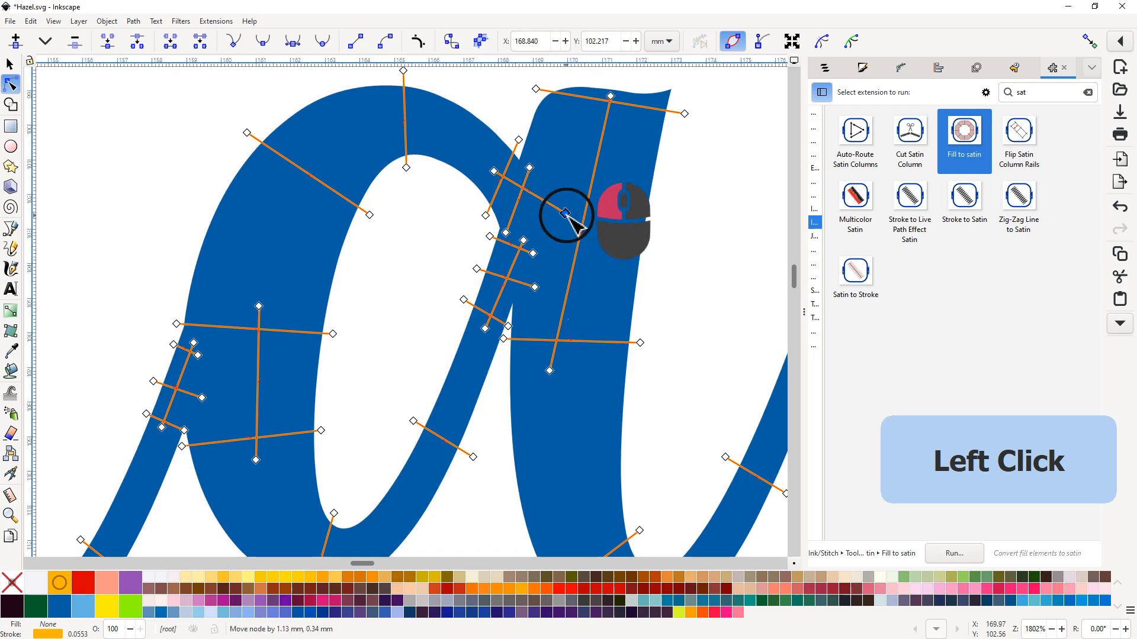
{"action": "left_click", "coordinate": [517, 198]}
{"action": "left_click_drag", "start_coordinate": [508, 234], "coordinate": [544, 247]}
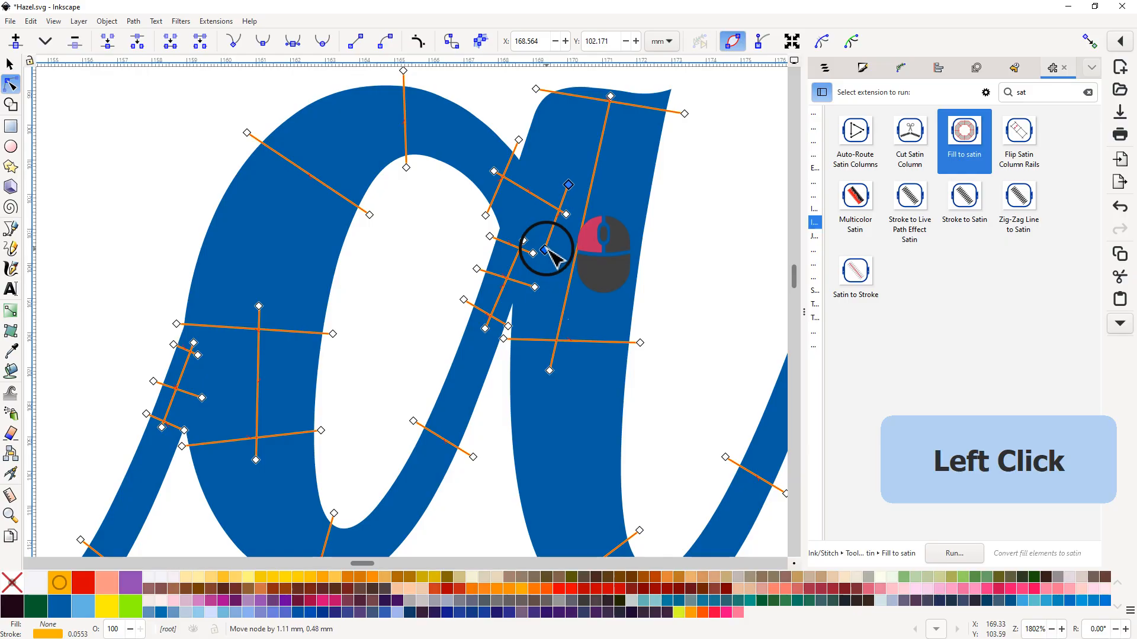
{"action": "left_click_drag", "start_coordinate": [547, 251], "coordinate": [548, 251]}
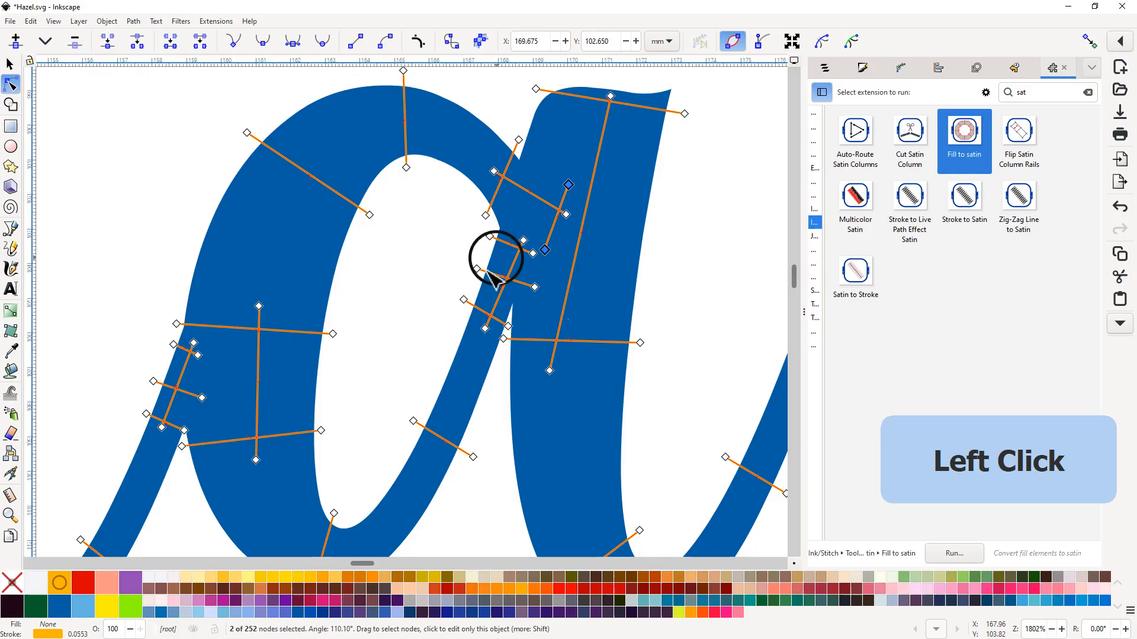
Step: Lengthen the connecting line on the a's upstroke upward into the junction and move its uppermost short rung up along it
{"action": "left_click_drag", "start_coordinate": [522, 240], "coordinate": [534, 206]}
{"action": "left_click", "coordinate": [512, 247]}
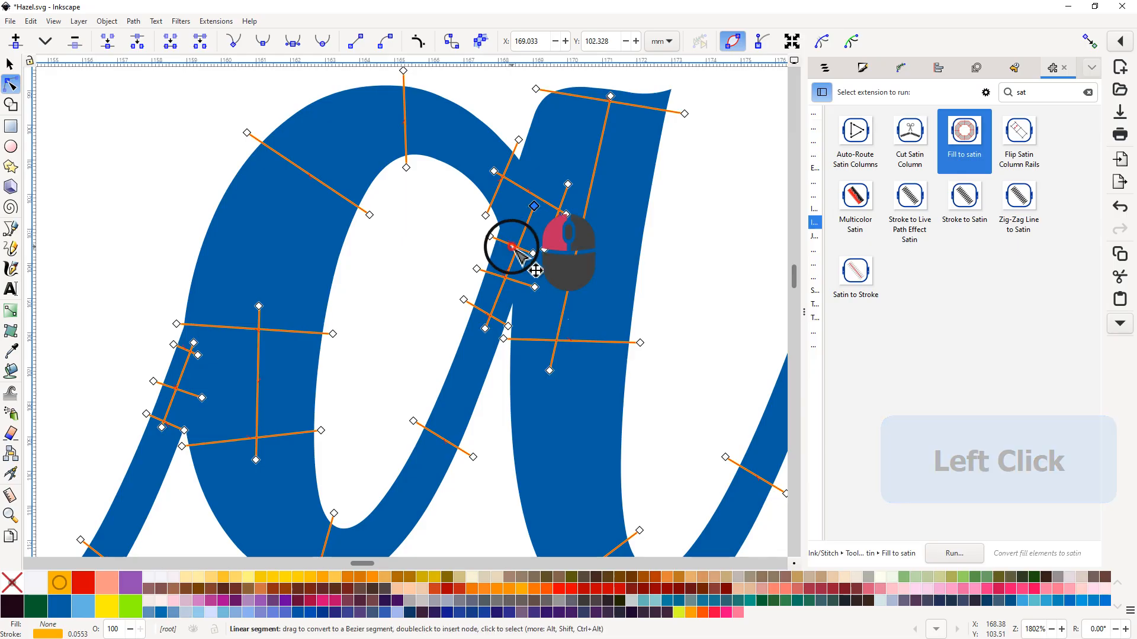
{"action": "left_click_drag", "start_coordinate": [533, 254], "coordinate": [549, 226]}
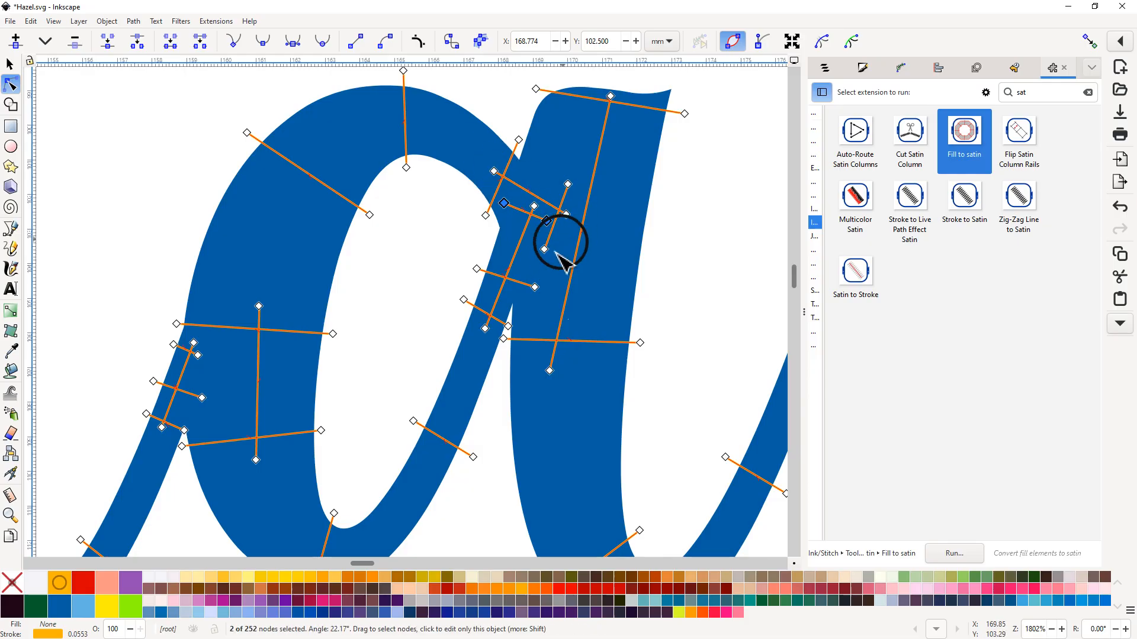
Step: Move the upper rung at the a's bowl-stem junction slightly upward and extend the nearby short connecting line's lower end downward
{"action": "left_click", "coordinate": [567, 215]}
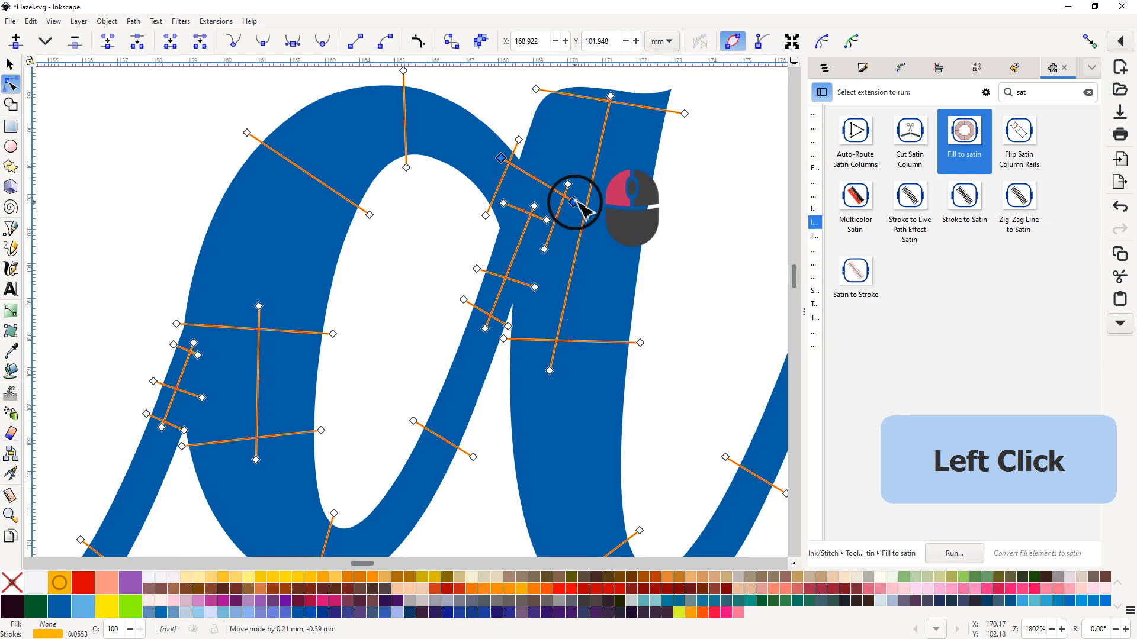
{"action": "left_click_drag", "start_coordinate": [578, 202], "coordinate": [581, 205]}
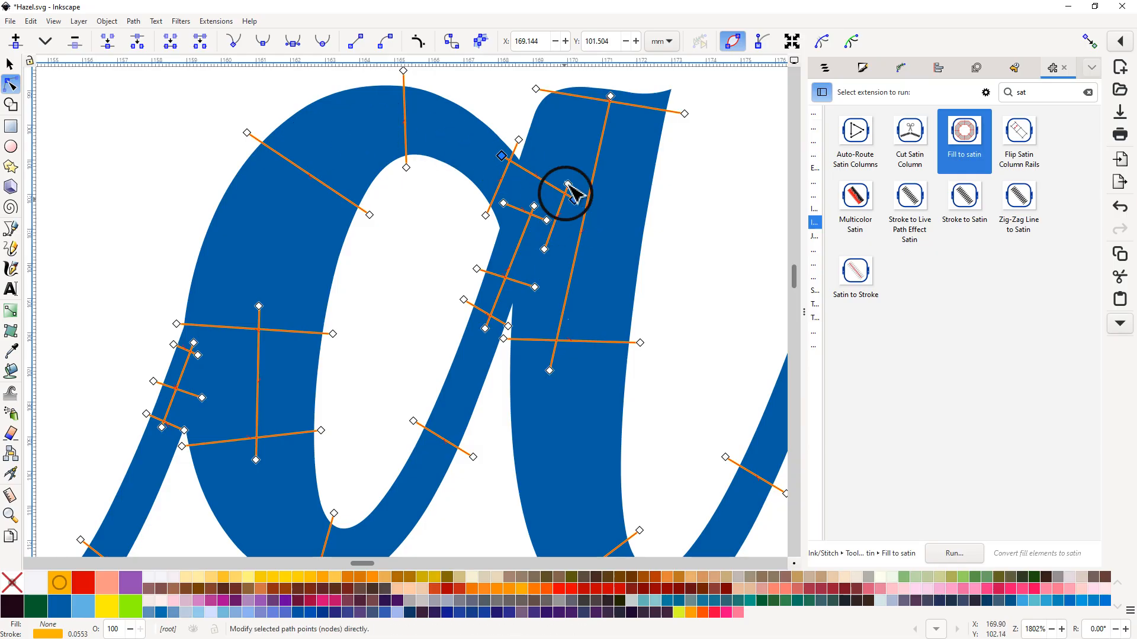
{"action": "left_click", "coordinate": [544, 250]}
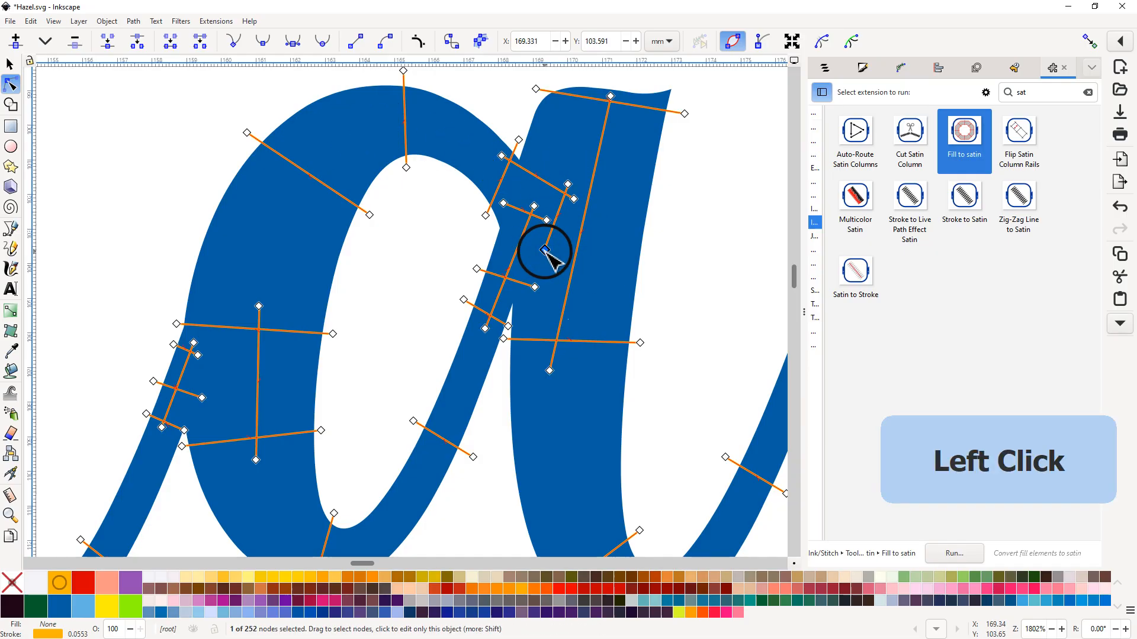
{"action": "left_click_drag", "start_coordinate": [544, 250], "coordinate": [538, 272]}
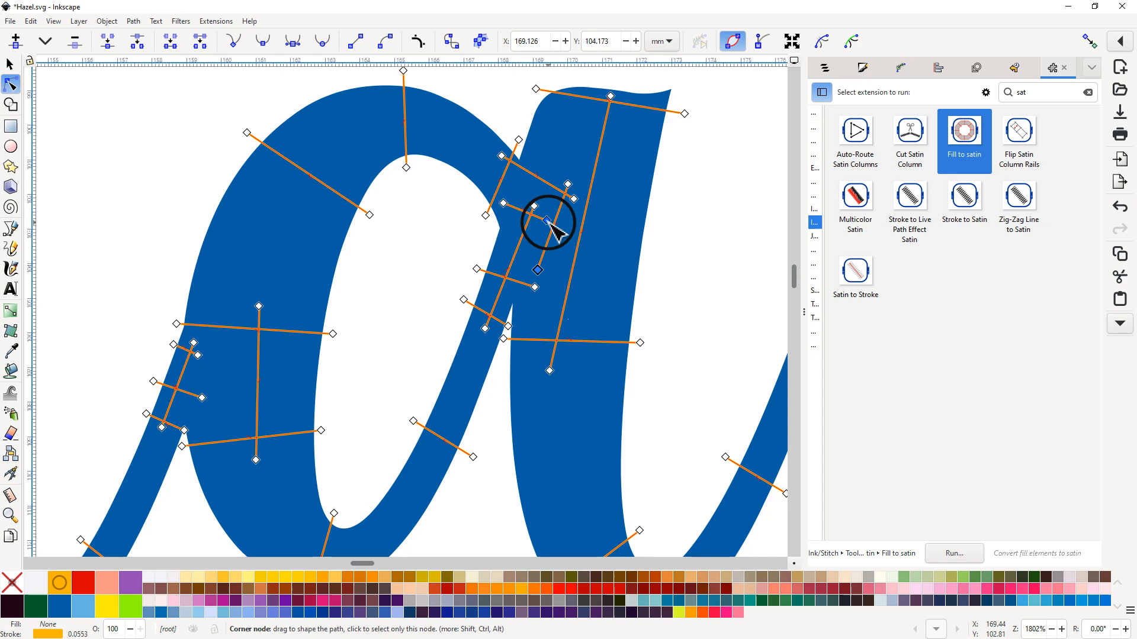
Step: Convert the lettering and rung path with Fill to satin, using 0.20 mm pull compensation with center-walk and contour underlays
{"action": "scroll", "coordinate": [476, 249], "scroll_direction": "down", "scroll_amount": 3, "text": "ctrl"}
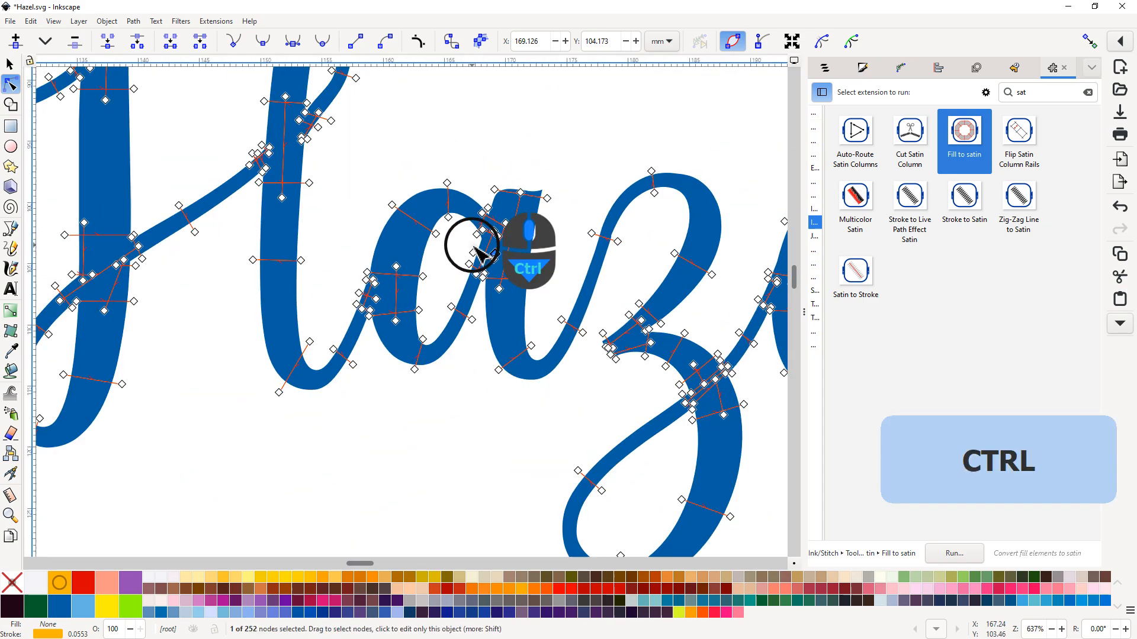
{"action": "scroll", "coordinate": [477, 249], "scroll_direction": "down", "scroll_amount": 1, "text": "ctrl"}
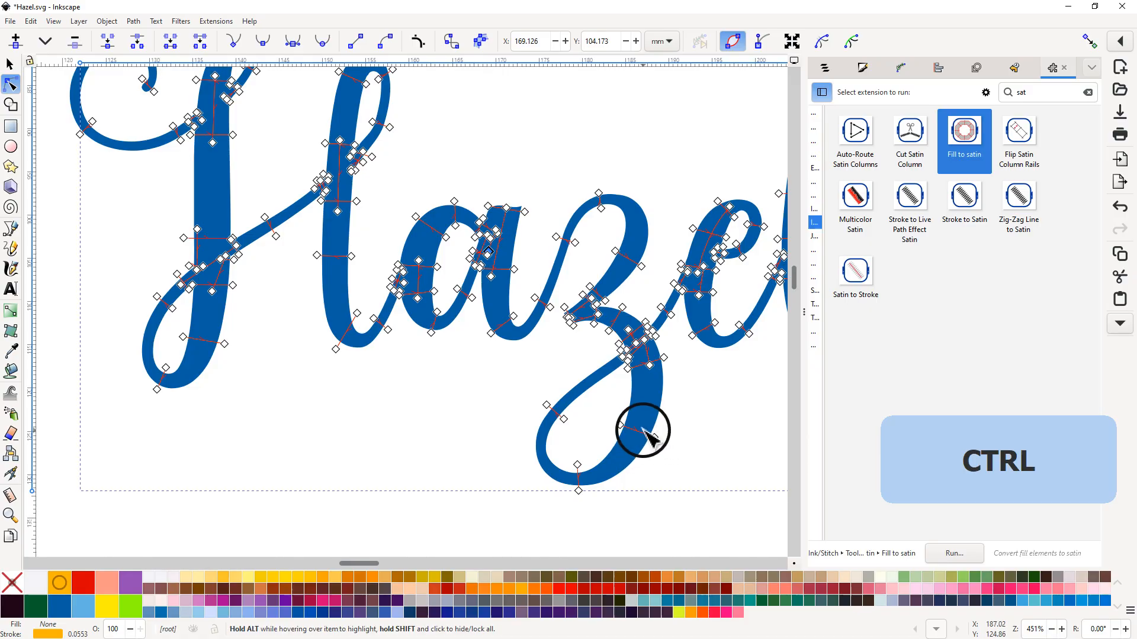
{"action": "key", "text": "space"}
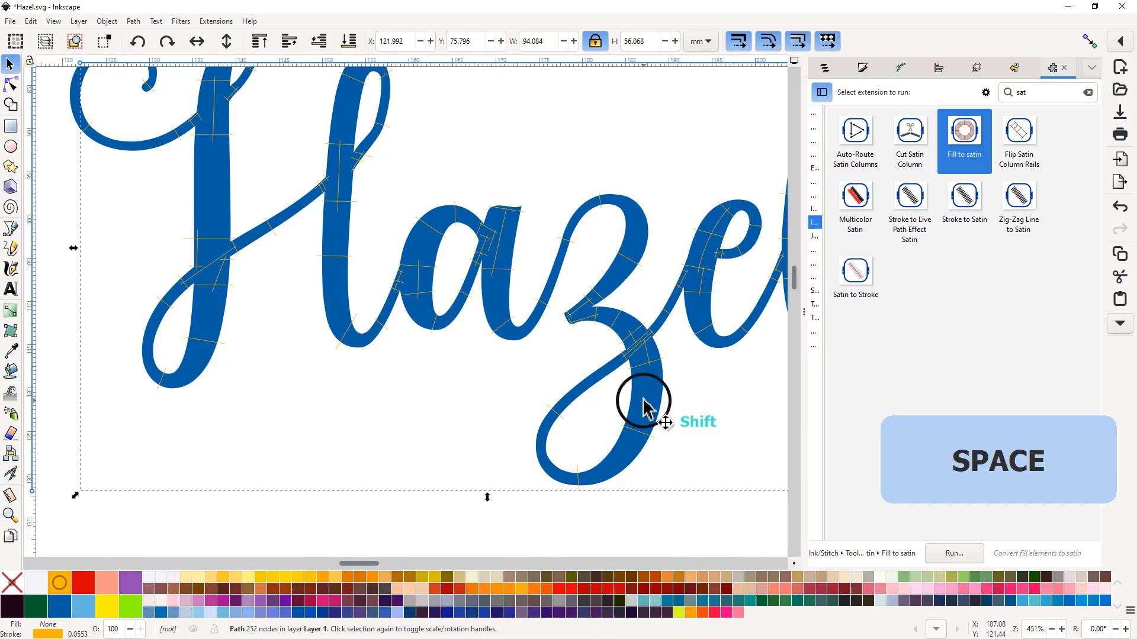
{"action": "key", "text": "shift"}
{"action": "left_click", "coordinate": [643, 404], "text": "shift"}
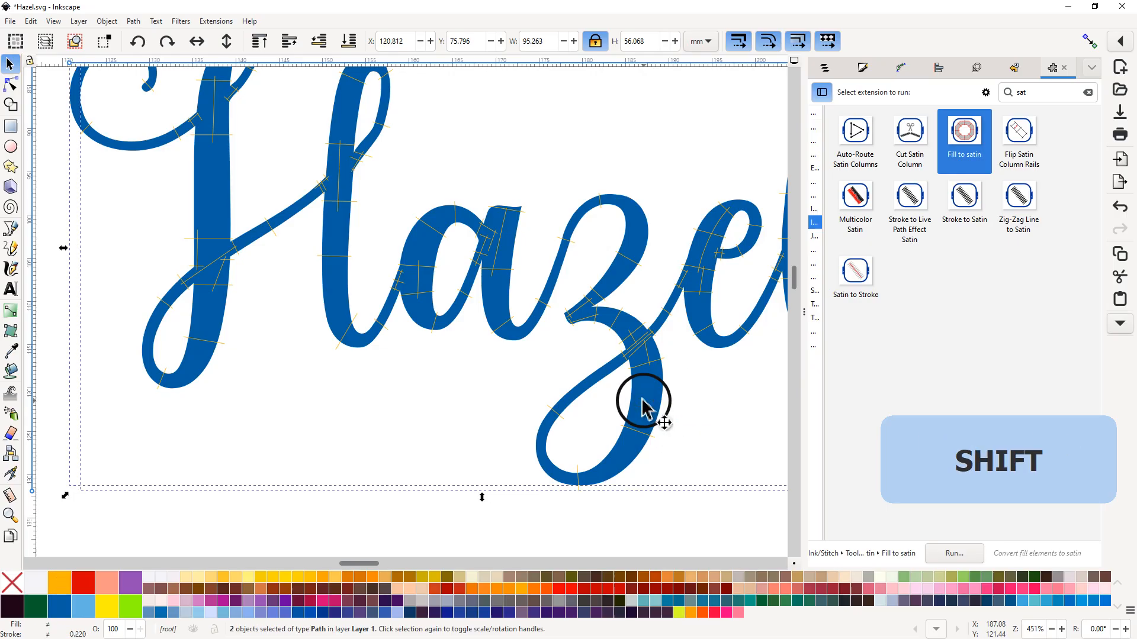
{"action": "left_click", "coordinate": [965, 142]}
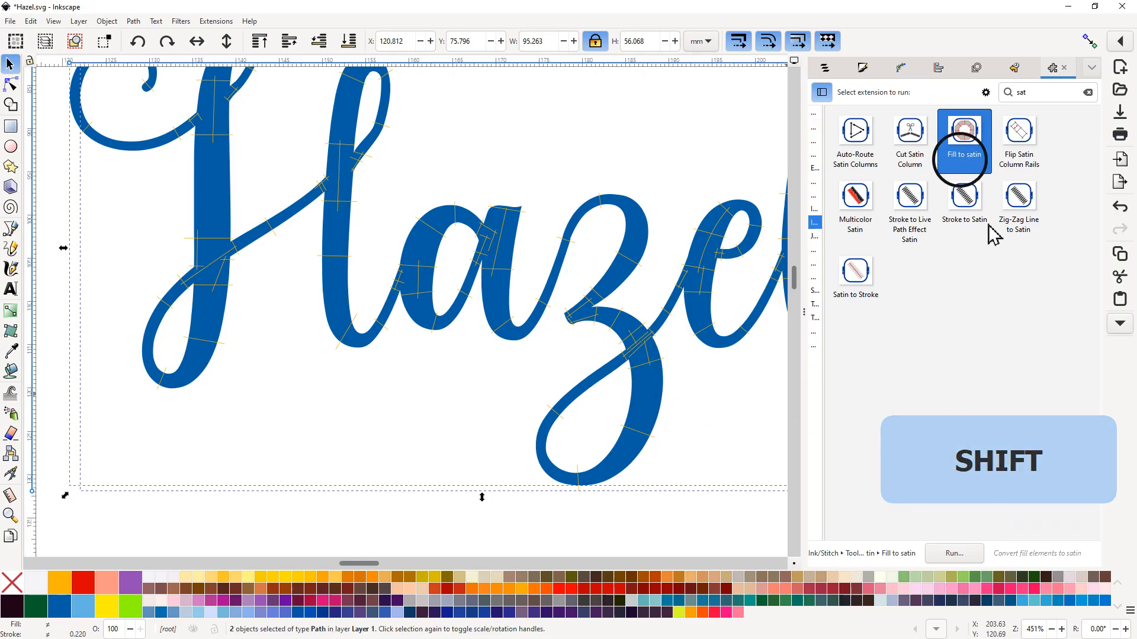
{"action": "left_click", "coordinate": [954, 554]}
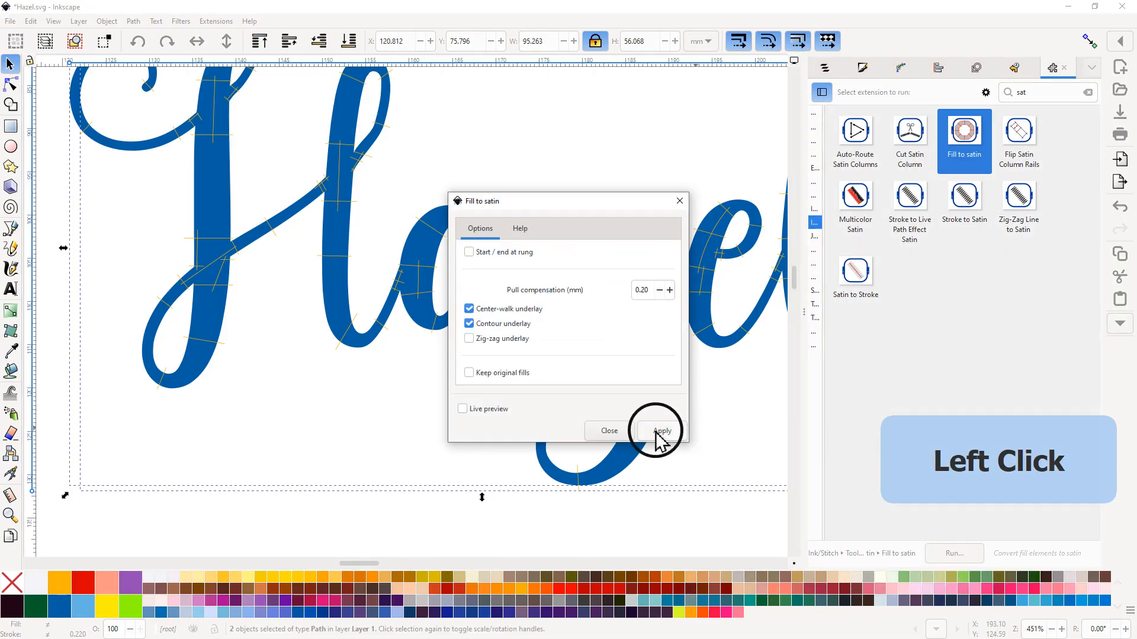
{"action": "left_click", "coordinate": [655, 432]}
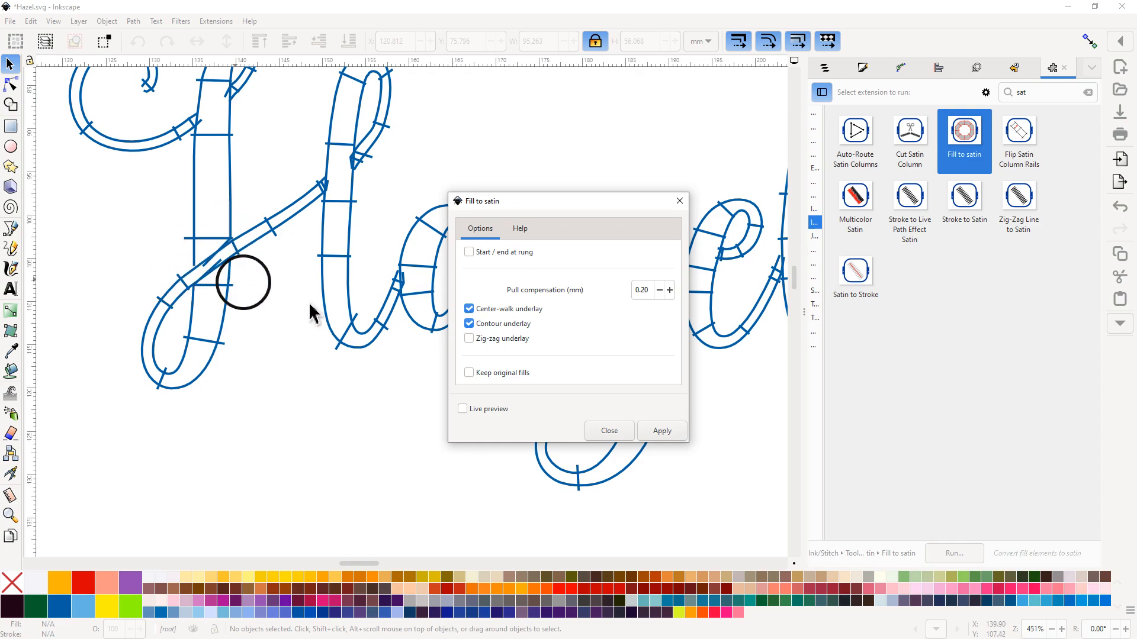
{"action": "left_click", "coordinate": [610, 431]}
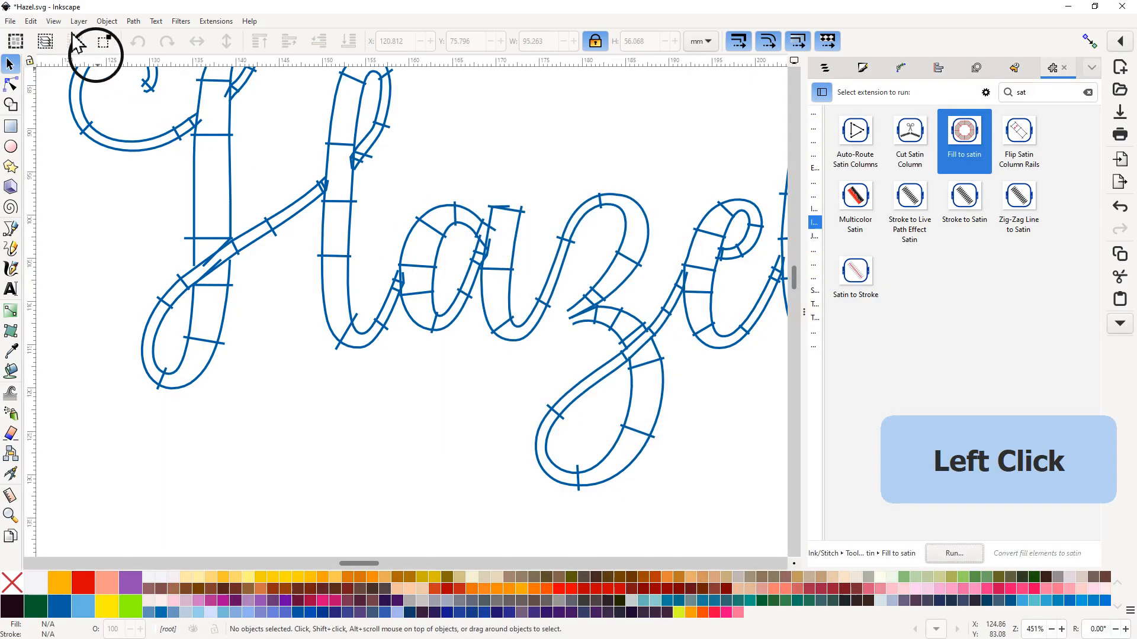
Step: Undo the Fill to satin conversion
{"action": "left_click", "coordinate": [31, 22]}
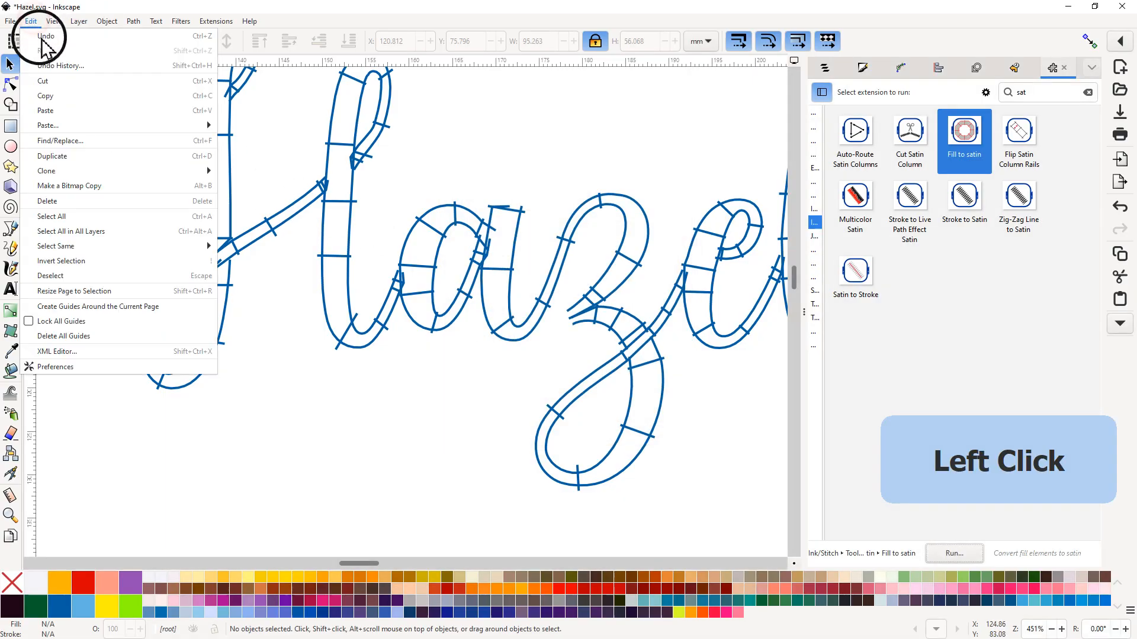
{"action": "left_click", "coordinate": [44, 36]}
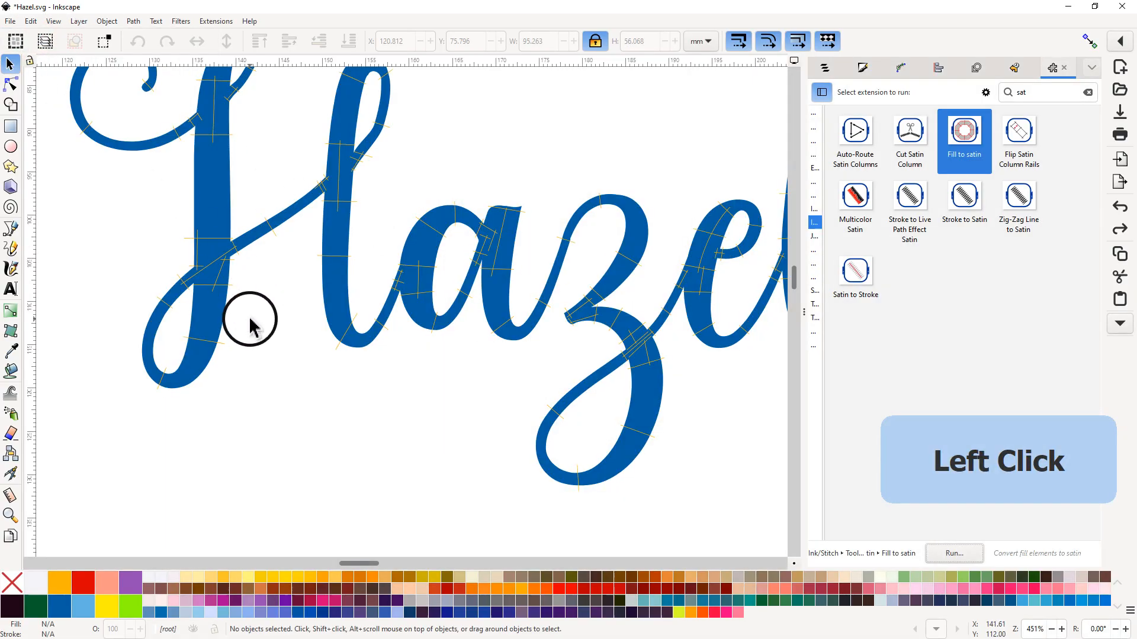
Step: Draw two straight rungs with the Pencil tool across the H's first stem, within the upper and lower parts of the crossbar junction
{"action": "scroll", "coordinate": [243, 305], "scroll_direction": "up", "scroll_amount": 3, "text": "ctrl"}
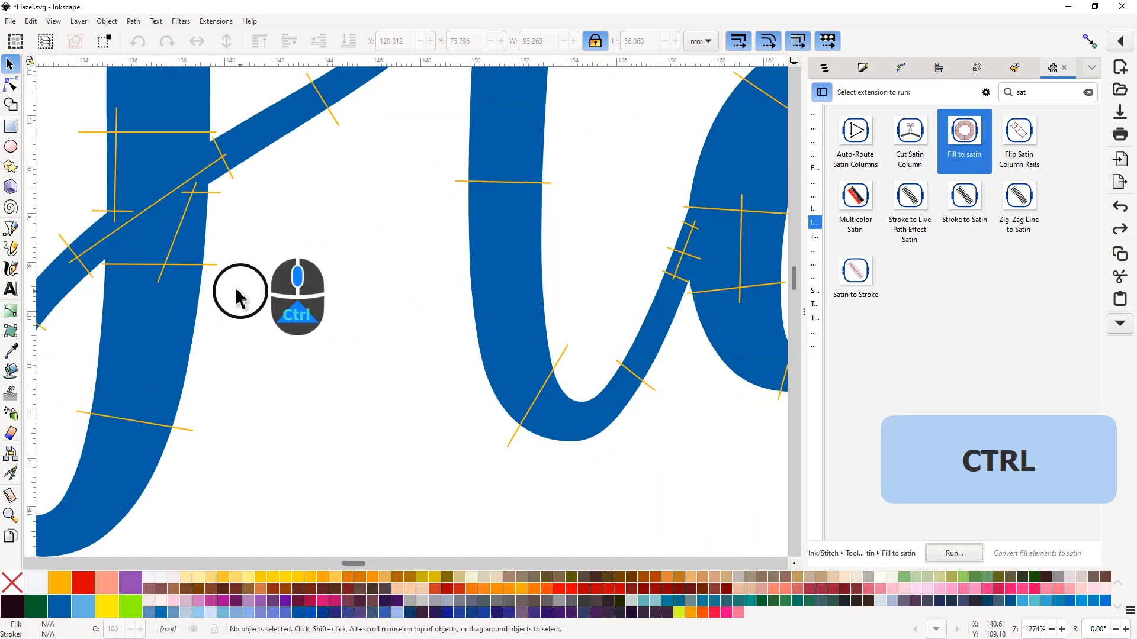
{"action": "left_click_drag", "start_coordinate": [269, 245], "coordinate": [256, 330]}
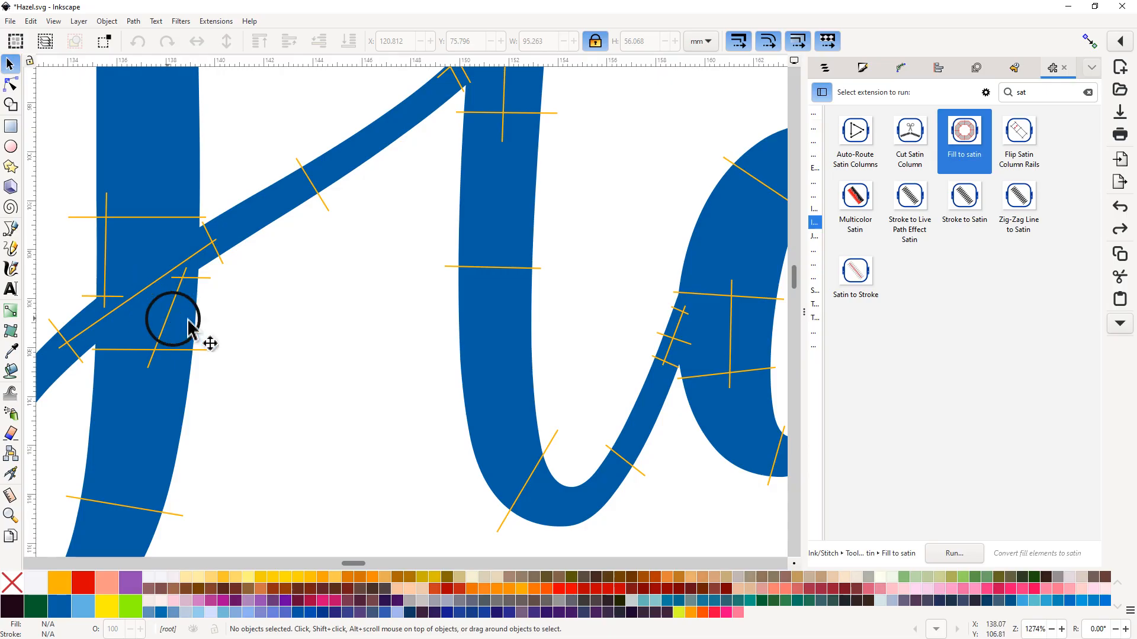
{"action": "middle_click", "coordinate": [224, 322]}
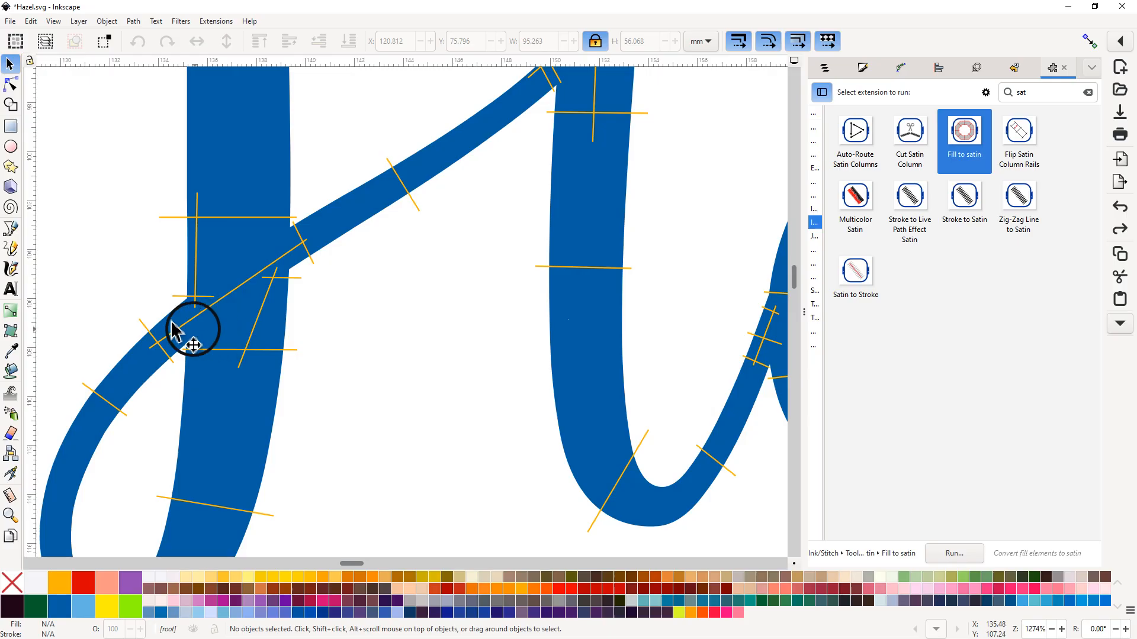
{"action": "key", "text": "shift"}
{"action": "left_click", "coordinate": [11, 248]}
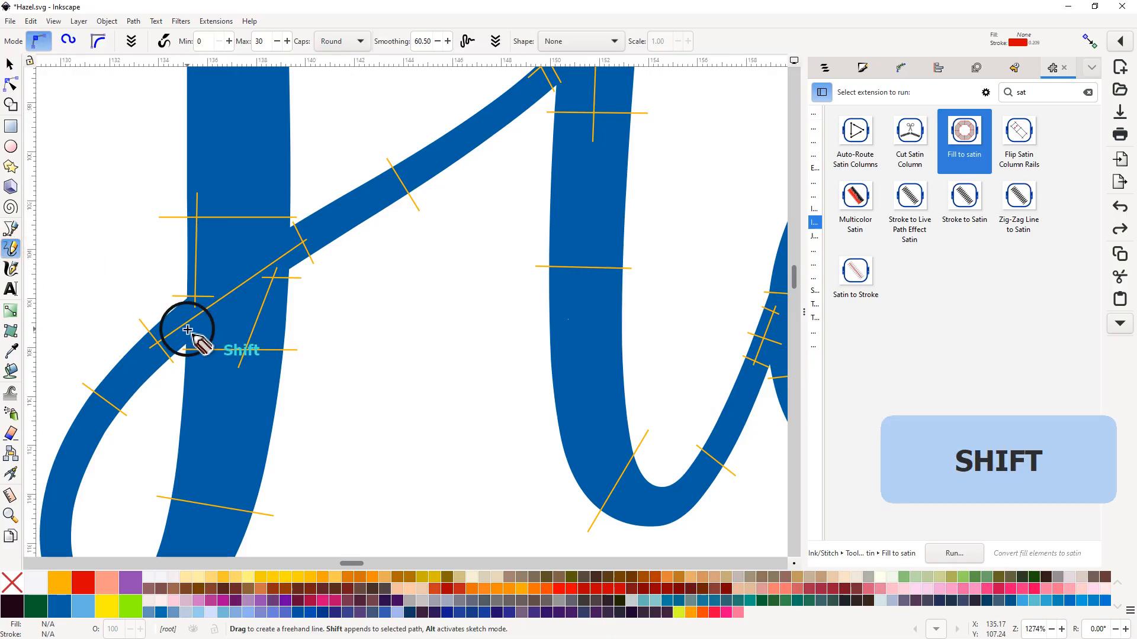
{"action": "left_click_drag", "start_coordinate": [187, 330], "coordinate": [295, 326]}
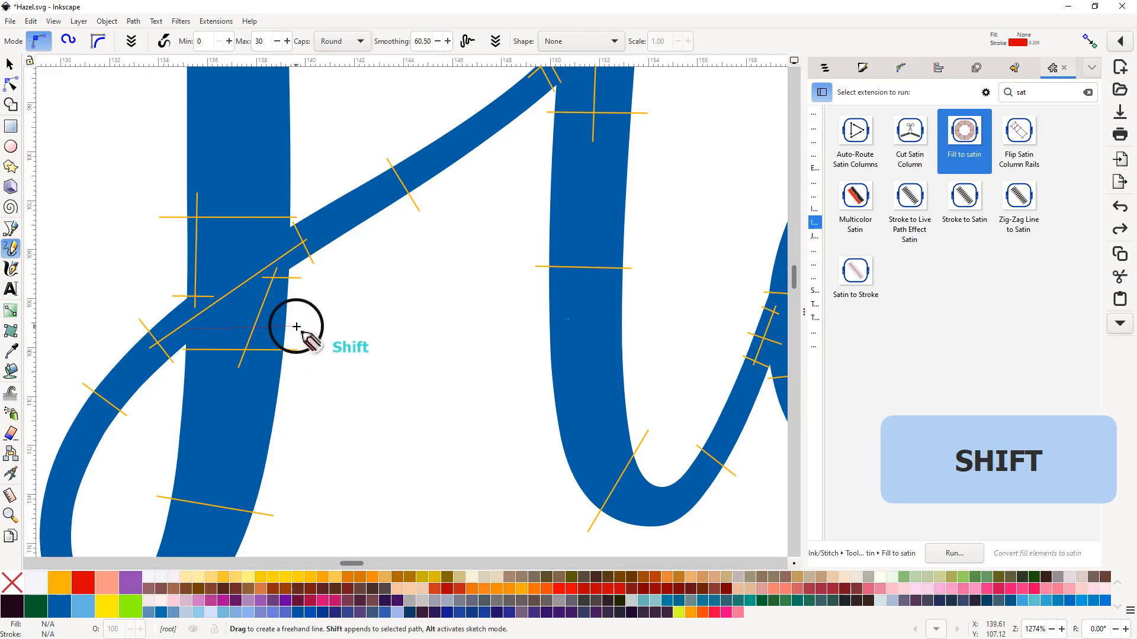
{"action": "left_click", "coordinate": [297, 327], "text": "shift"}
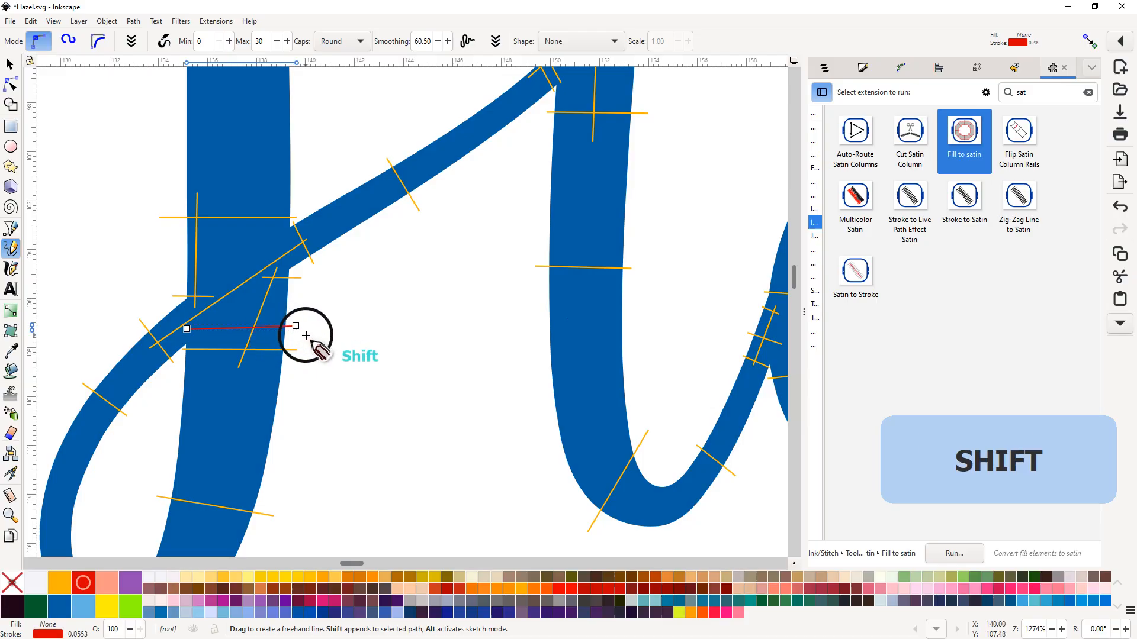
{"action": "left_click", "coordinate": [289, 245], "text": "shift"}
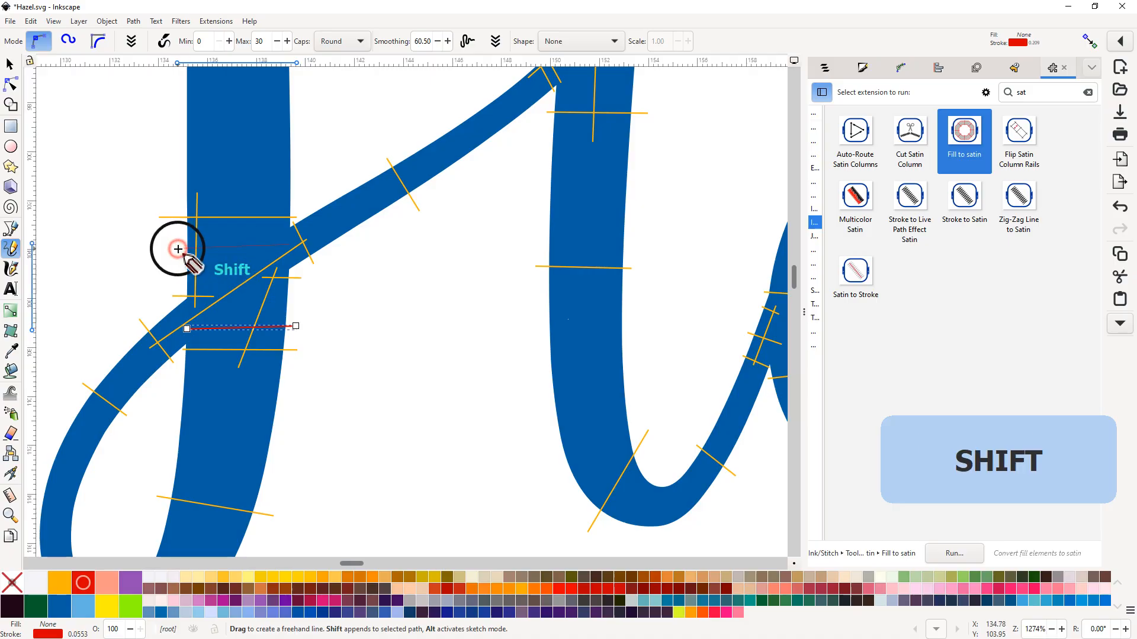
{"action": "left_click", "coordinate": [178, 249], "text": "shift"}
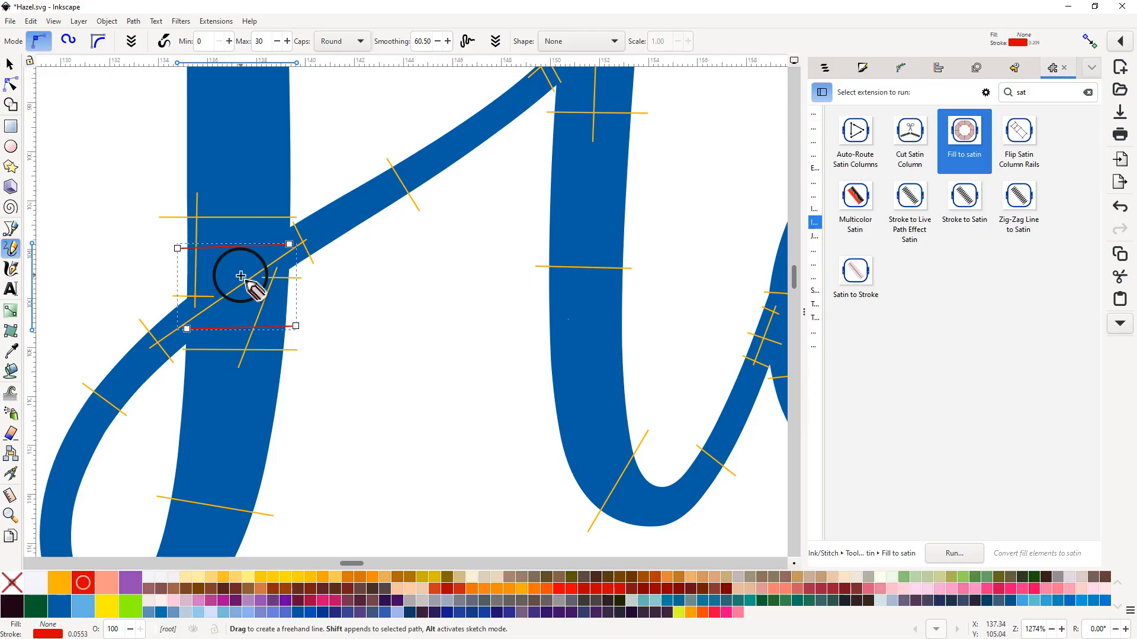
Step: Append two short horizontal rungs at the H's first-stem junction, one from mid-stem past the left edge, one from mid-stem past the right edge
{"action": "key", "text": "shift"}
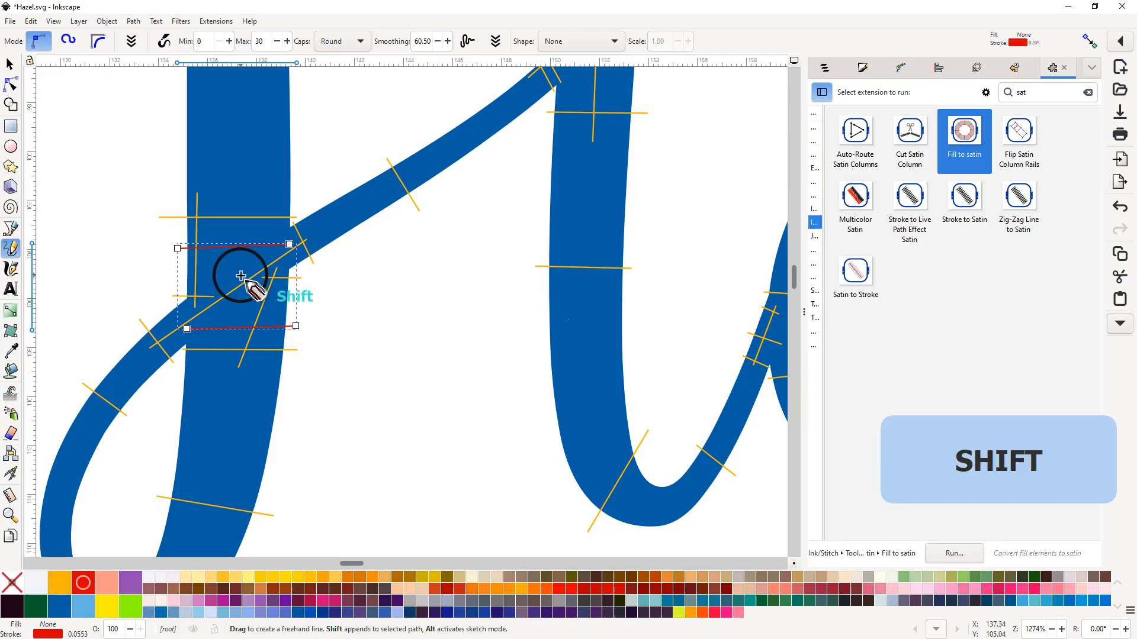
{"action": "left_click_drag", "start_coordinate": [241, 276], "coordinate": [178, 276]}
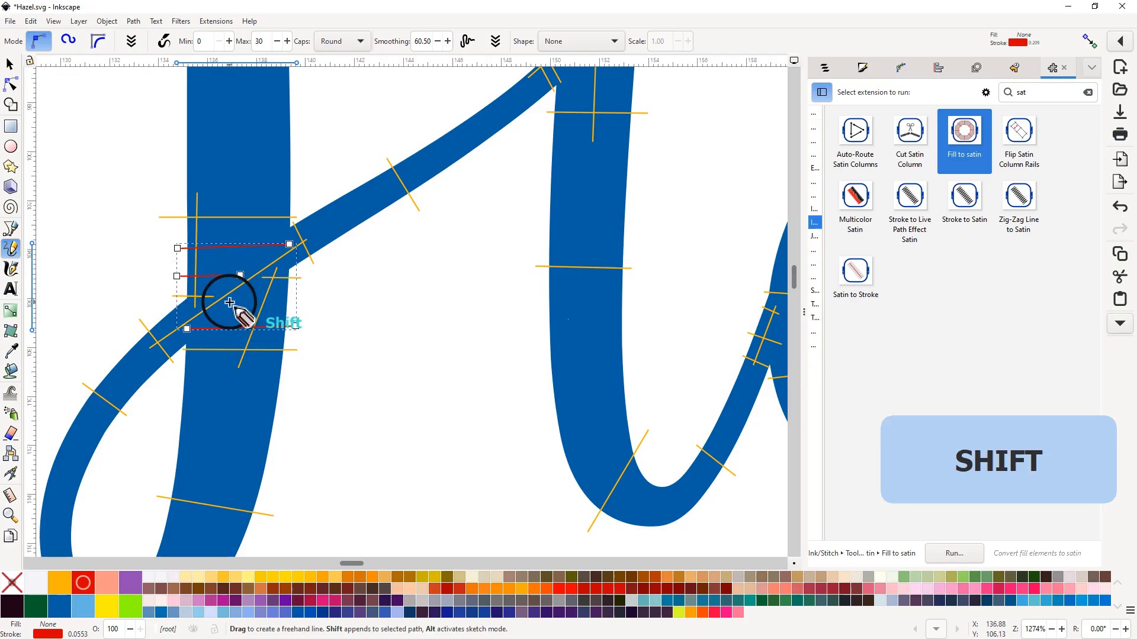
{"action": "left_click_drag", "start_coordinate": [229, 302], "coordinate": [307, 303]}
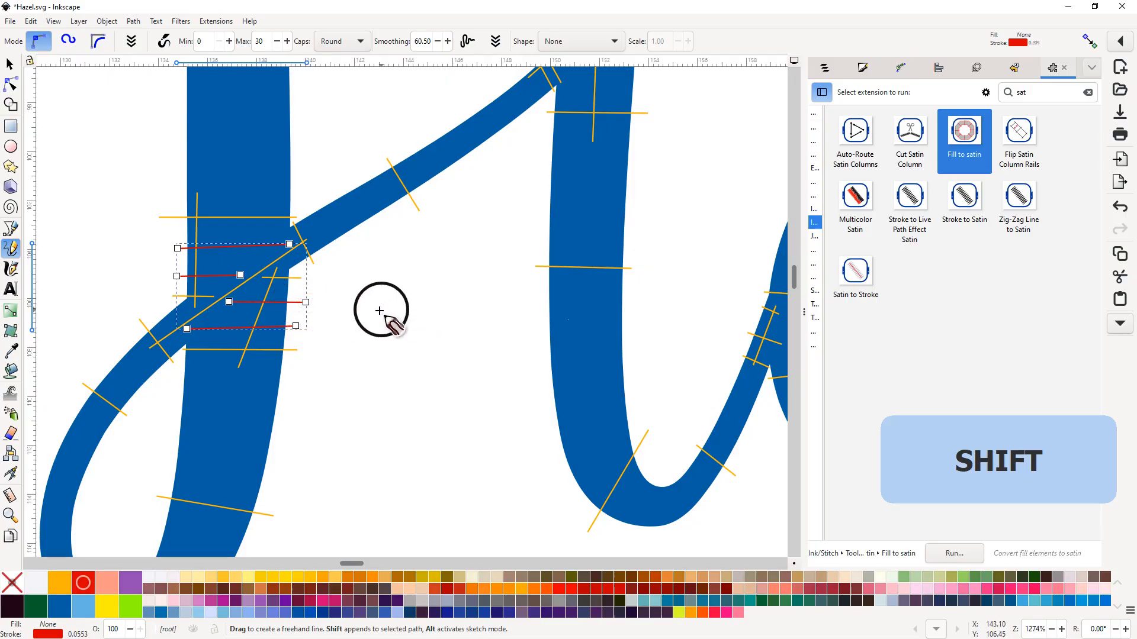
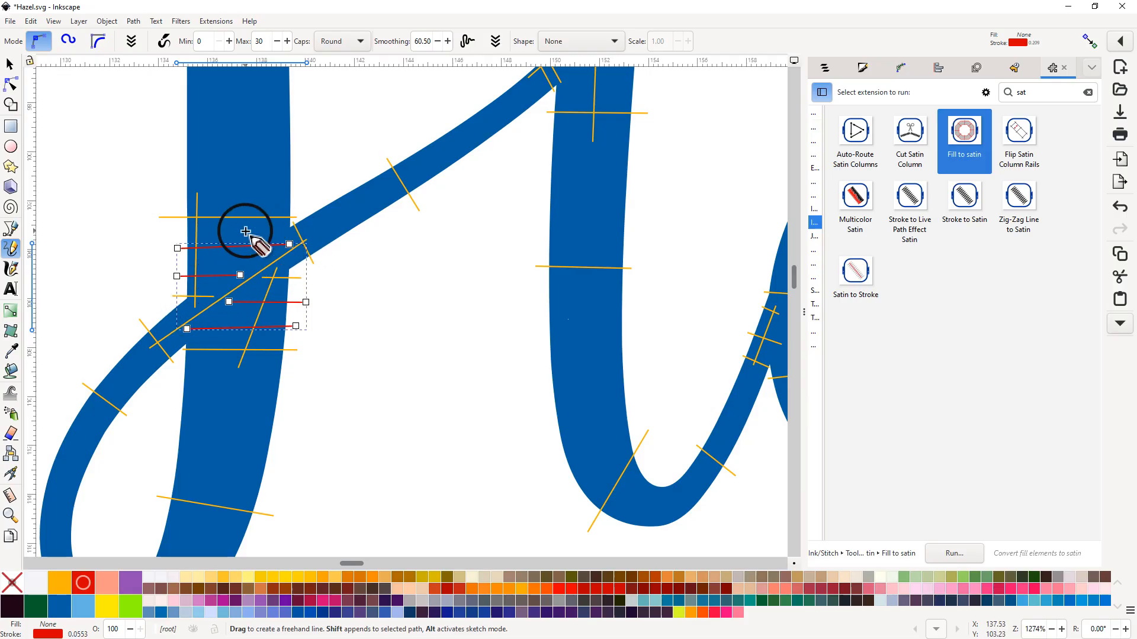
Step: Append two short diagonal rungs to the same path, crossing the slanted line that carries the crossbar through the H's first stem
{"action": "key", "text": "shift"}
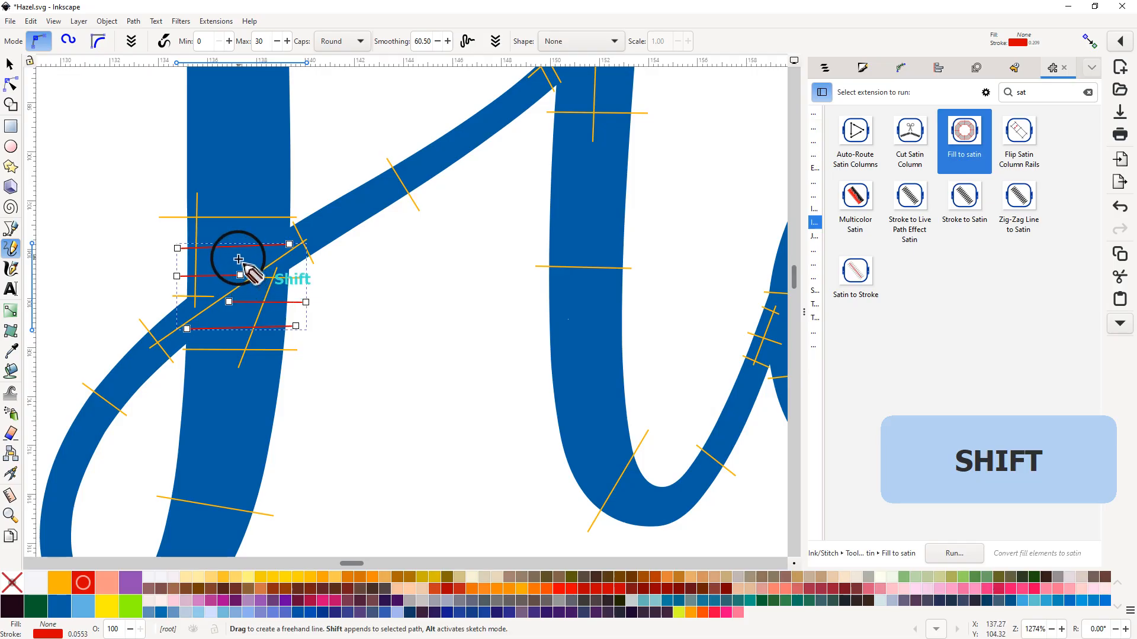
{"action": "left_click_drag", "start_coordinate": [238, 259], "coordinate": [260, 288]}
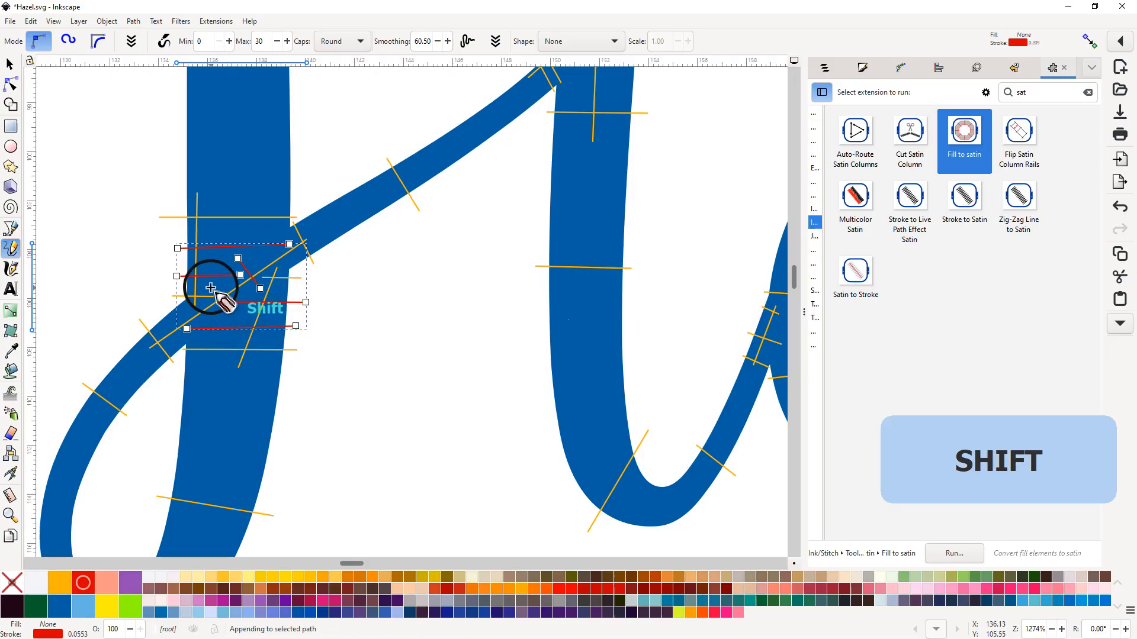
{"action": "left_click_drag", "start_coordinate": [207, 285], "coordinate": [229, 314]}
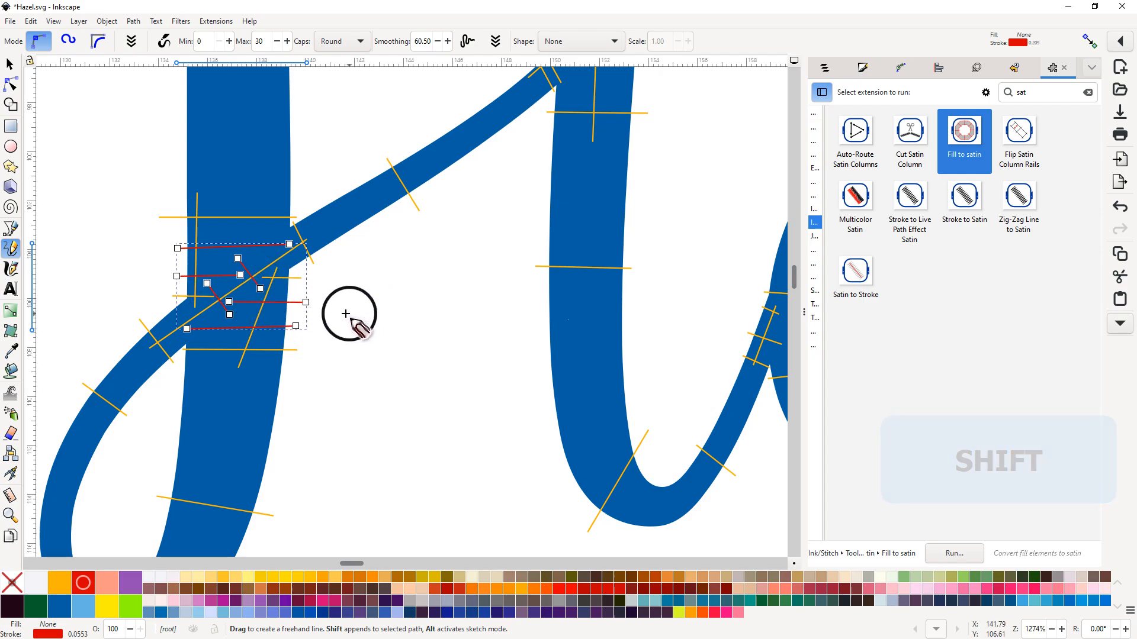
{"action": "scroll", "coordinate": [233, 324], "scroll_direction": "up", "scroll_amount": 1, "text": "ctrl"}
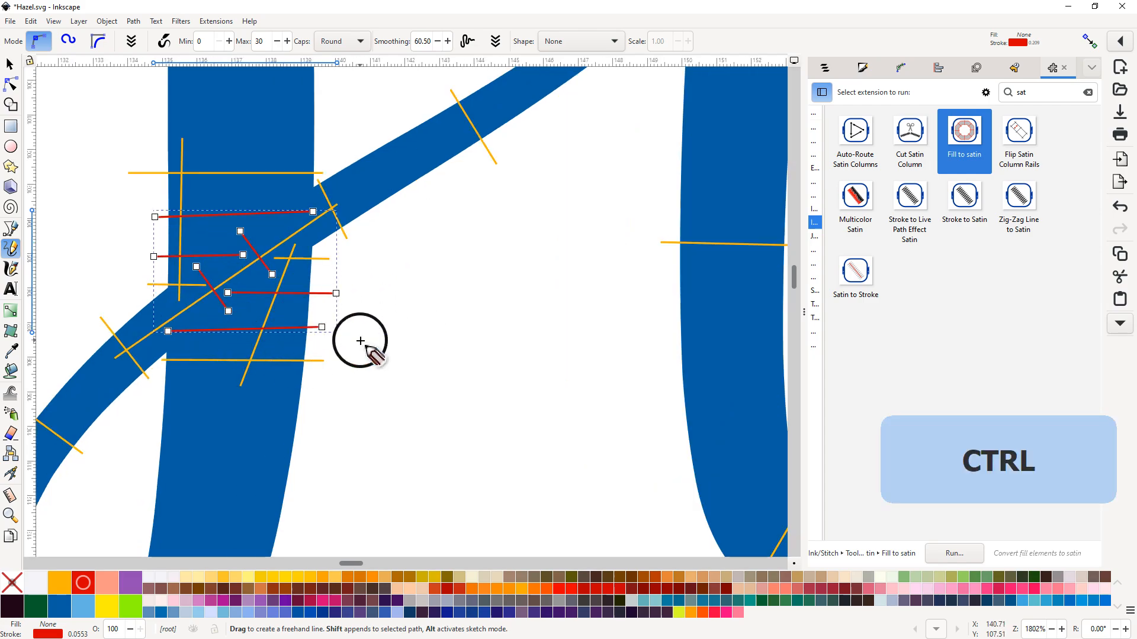
{"action": "left_click_drag", "start_coordinate": [361, 341], "coordinate": [473, 342]}
{"action": "scroll", "coordinate": [476, 390], "scroll_direction": "up", "scroll_amount": 1, "text": "ctrl"}
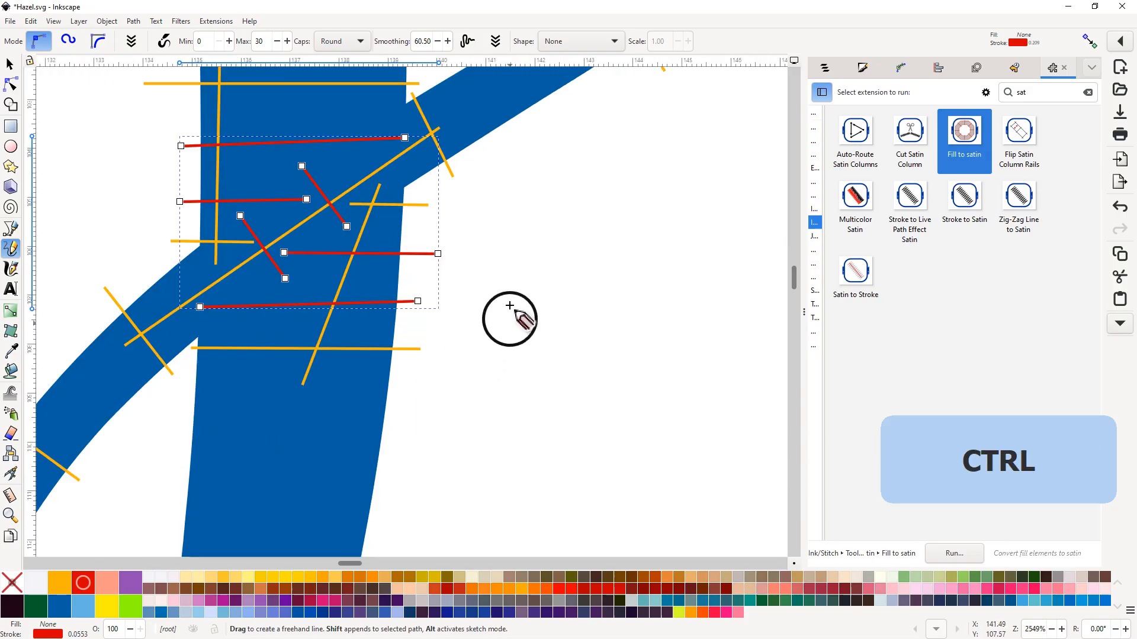
{"action": "scroll", "coordinate": [510, 304], "scroll_direction": "up", "scroll_amount": 2}
{"action": "left_click_drag", "start_coordinate": [509, 304], "coordinate": [526, 309]}
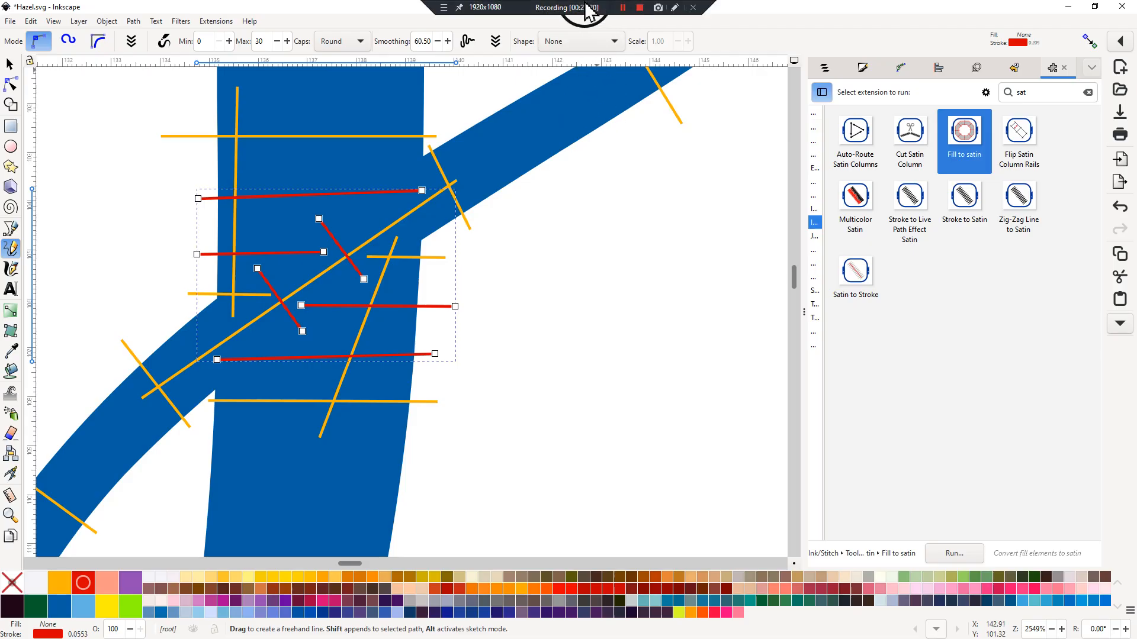
{"action": "left_click", "coordinate": [674, 9]}
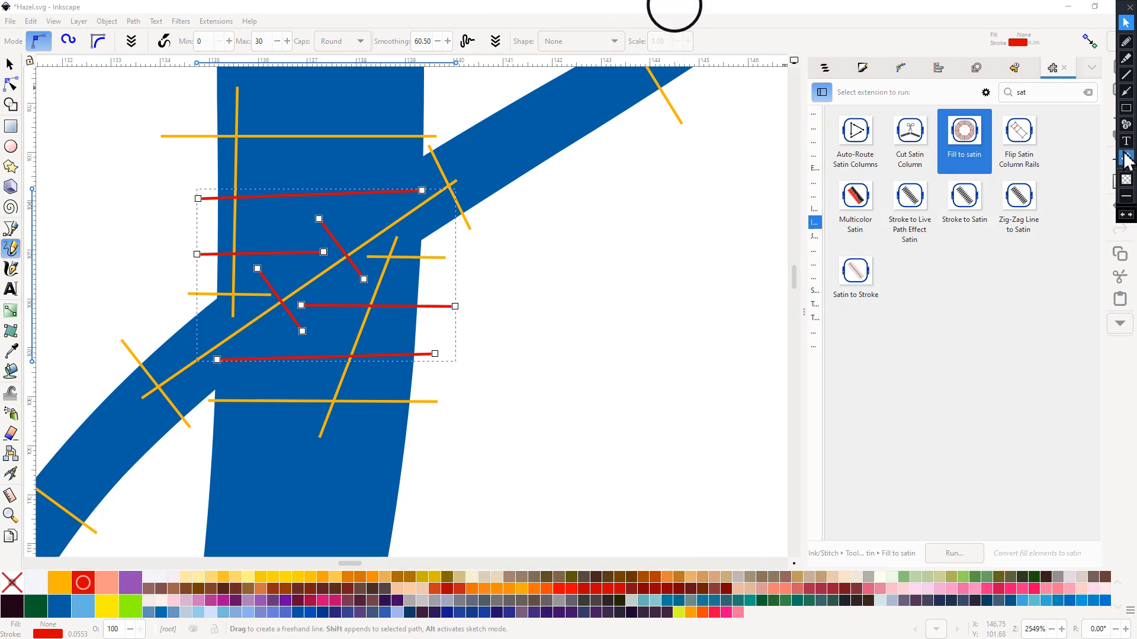
{"action": "left_click", "coordinate": [1126, 58]}
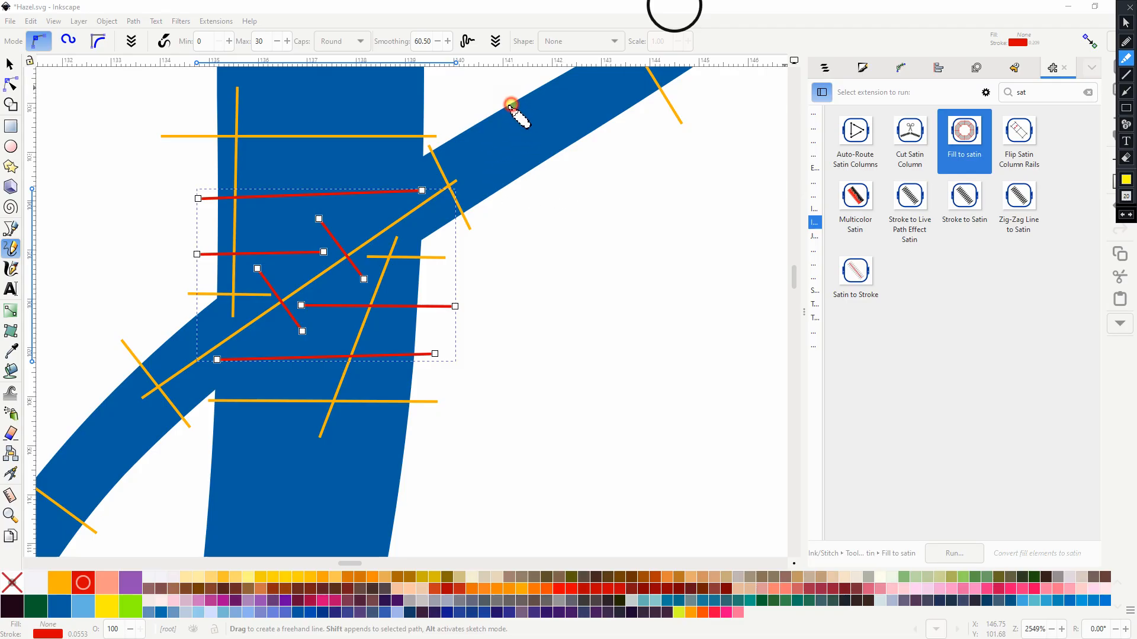
{"action": "mouse_move", "coordinate": [510, 106]}
{"action": "left_mouse_down"}
{"action": "mouse_move", "coordinate": [370, 183]}
{"action": "mouse_move", "coordinate": [95, 395]}
{"action": "left_mouse_up"}
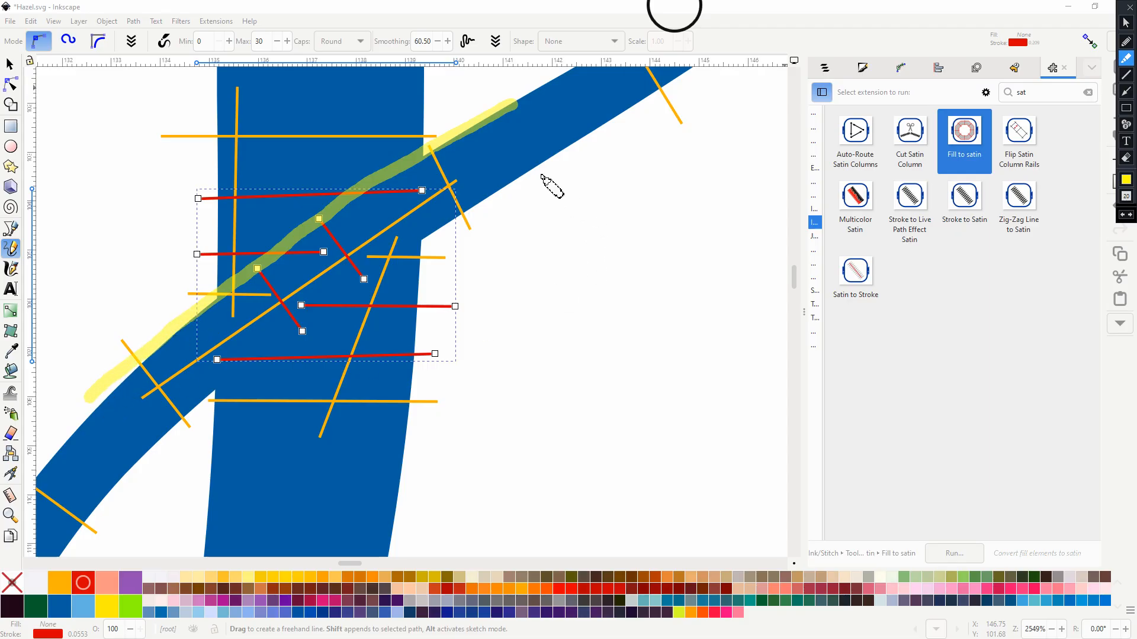
{"action": "mouse_move", "coordinate": [554, 155]}
{"action": "left_mouse_down"}
{"action": "mouse_move", "coordinate": [454, 233]}
{"action": "mouse_move", "coordinate": [288, 324]}
{"action": "mouse_move", "coordinate": [168, 439]}
{"action": "left_mouse_up"}
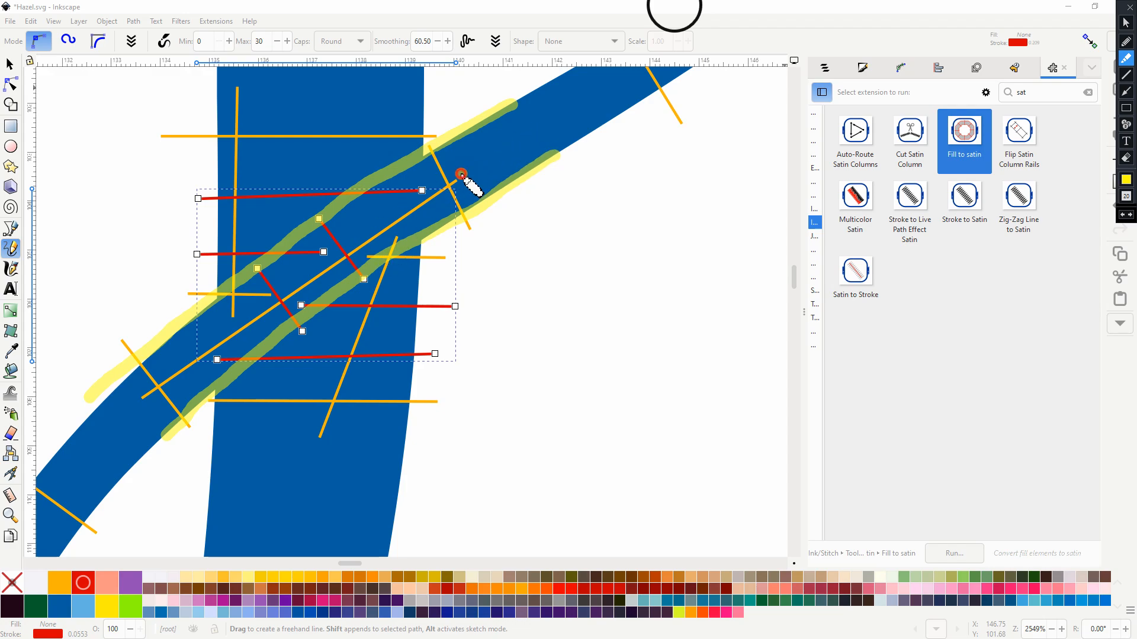
{"action": "mouse_move", "coordinate": [460, 173]}
{"action": "left_mouse_down"}
{"action": "mouse_move", "coordinate": [323, 294]}
{"action": "mouse_move", "coordinate": [235, 332]}
{"action": "mouse_move", "coordinate": [140, 397]}
{"action": "left_mouse_up"}
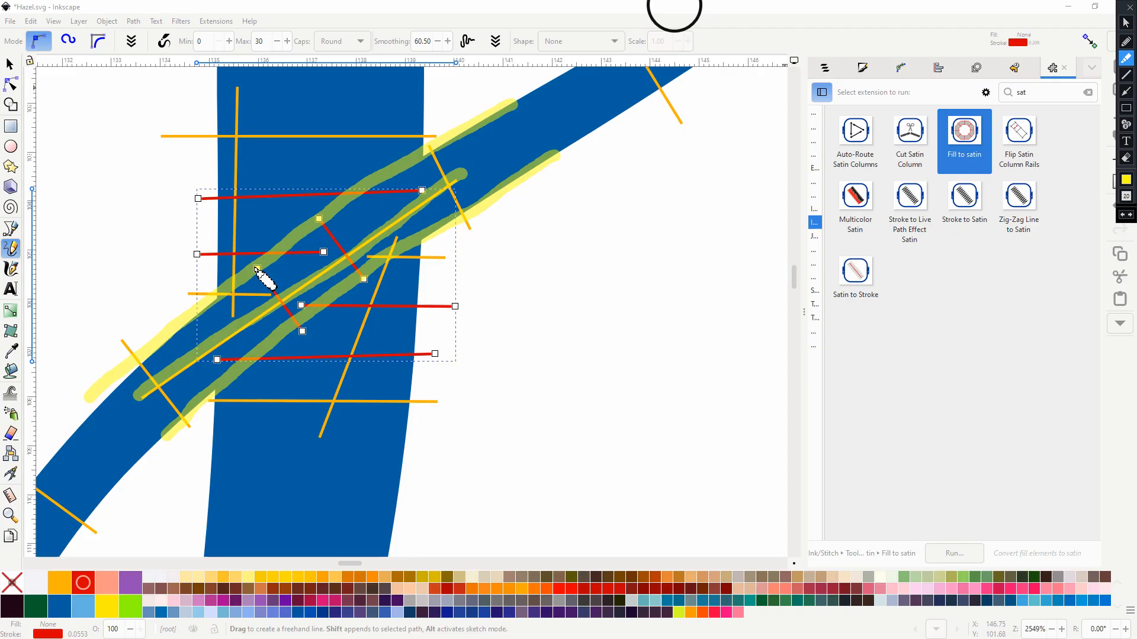
{"action": "left_click_drag", "start_coordinate": [257, 269], "coordinate": [276, 296]}
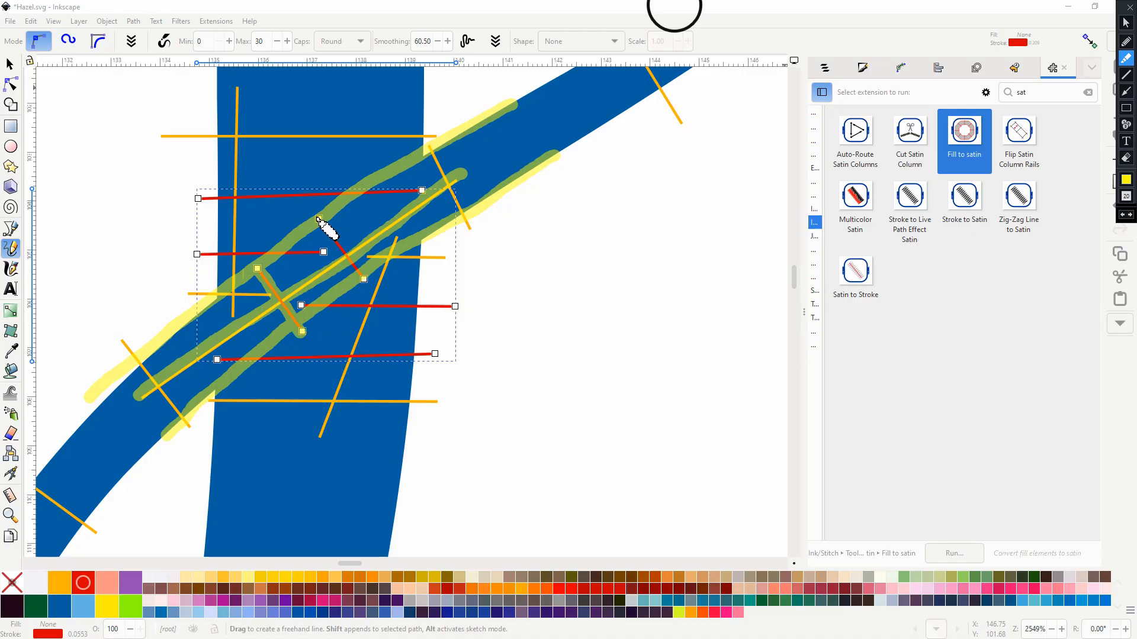
{"action": "mouse_move", "coordinate": [320, 220]}
{"action": "left_mouse_down"}
{"action": "mouse_move", "coordinate": [329, 254]}
{"action": "mouse_move", "coordinate": [358, 270]}
{"action": "left_mouse_up"}
{"action": "left_click_drag", "start_coordinate": [317, 217], "coordinate": [351, 269]}
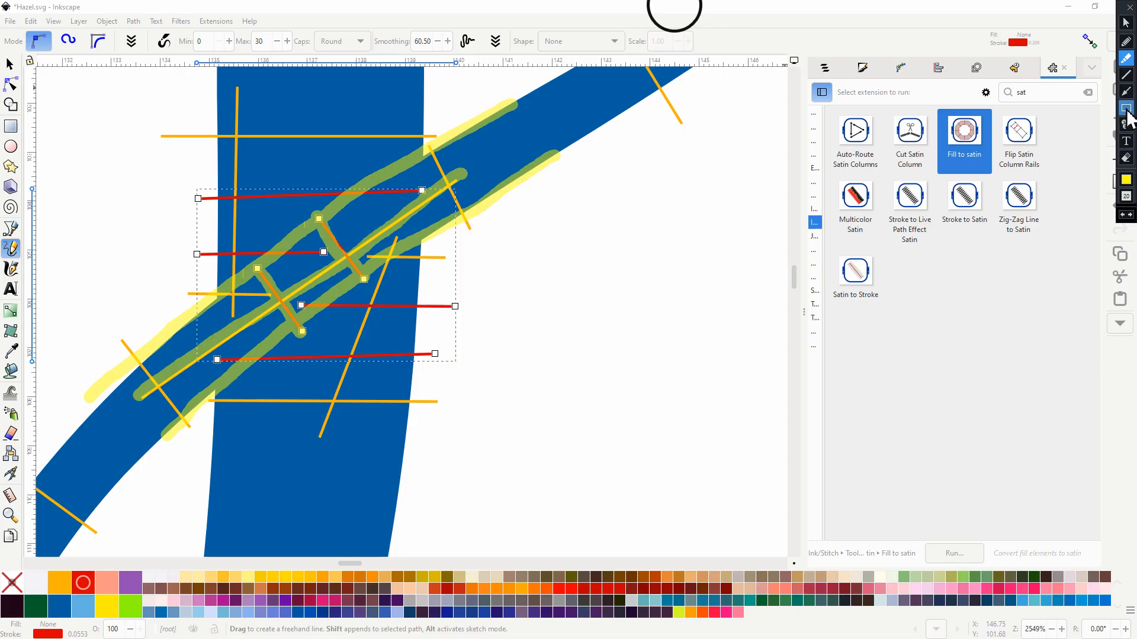
{"action": "left_click", "coordinate": [1126, 158]}
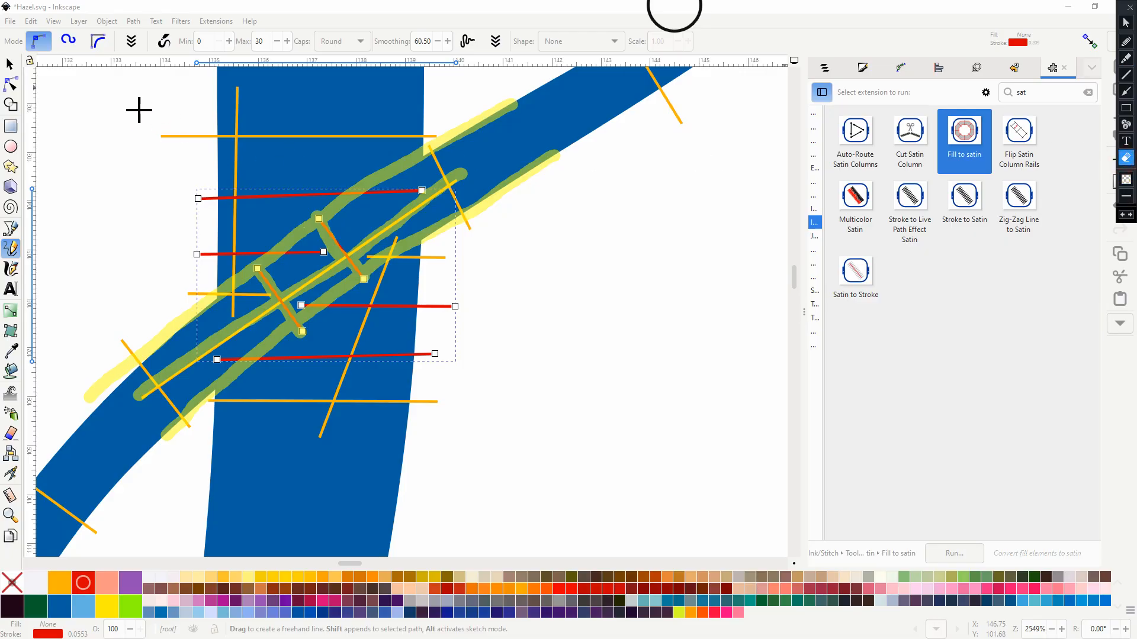
{"action": "mouse_move", "coordinate": [133, 100]}
{"action": "left_mouse_down"}
{"action": "mouse_move", "coordinate": [604, 216]}
{"action": "mouse_move", "coordinate": [632, 447]}
{"action": "mouse_move", "coordinate": [636, 435]}
{"action": "left_mouse_up"}
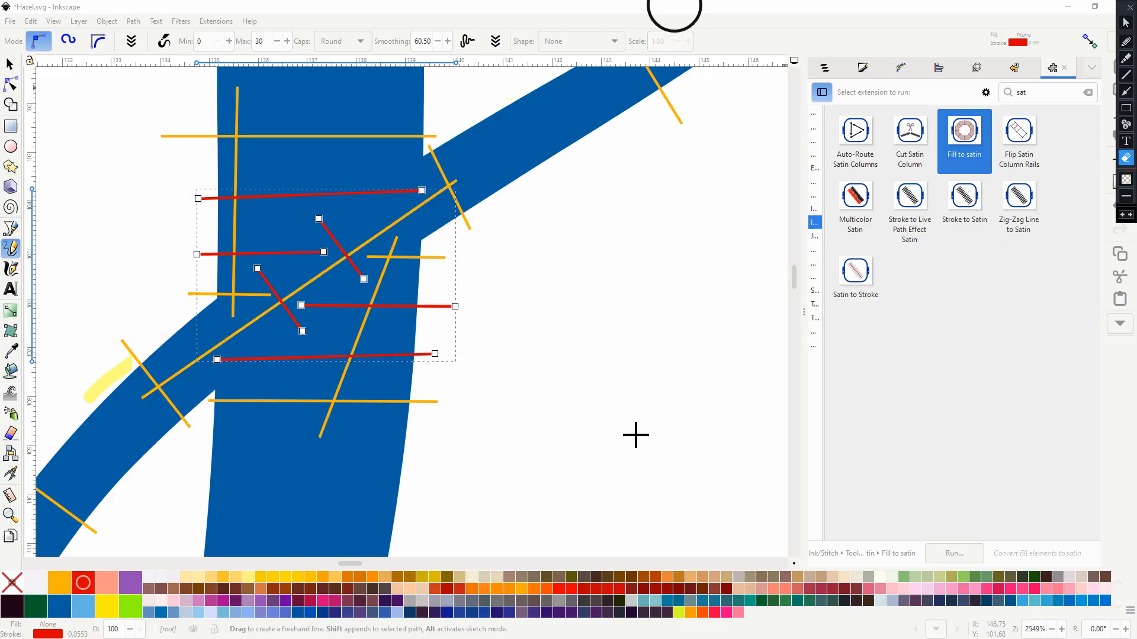
{"action": "left_click_drag", "start_coordinate": [63, 318], "coordinate": [191, 444]}
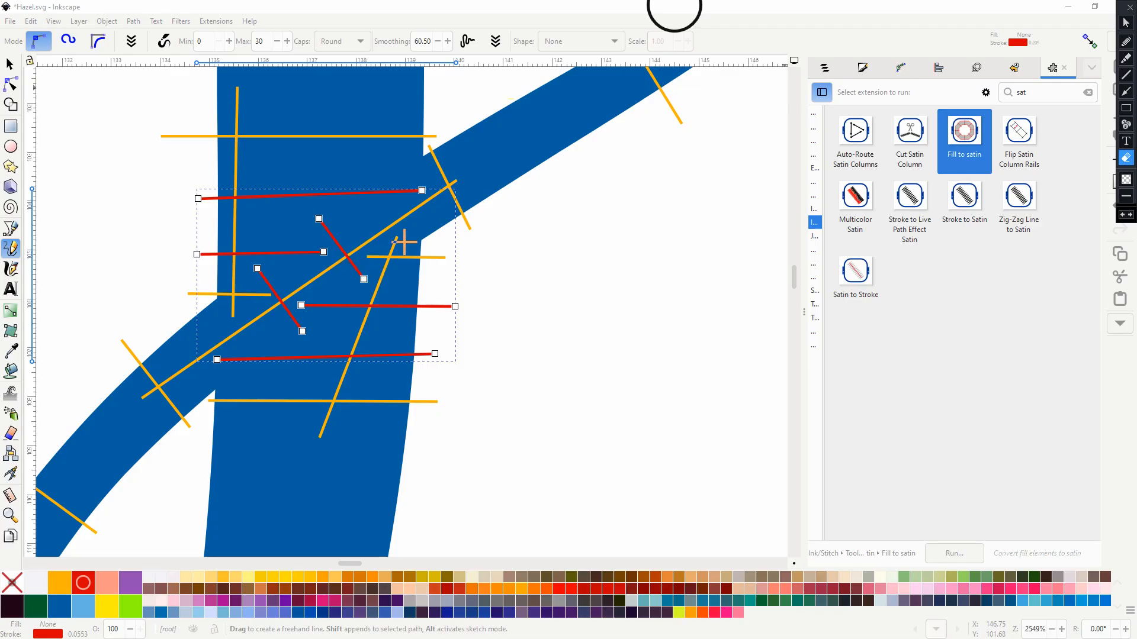
{"action": "key", "text": "ctrl"}
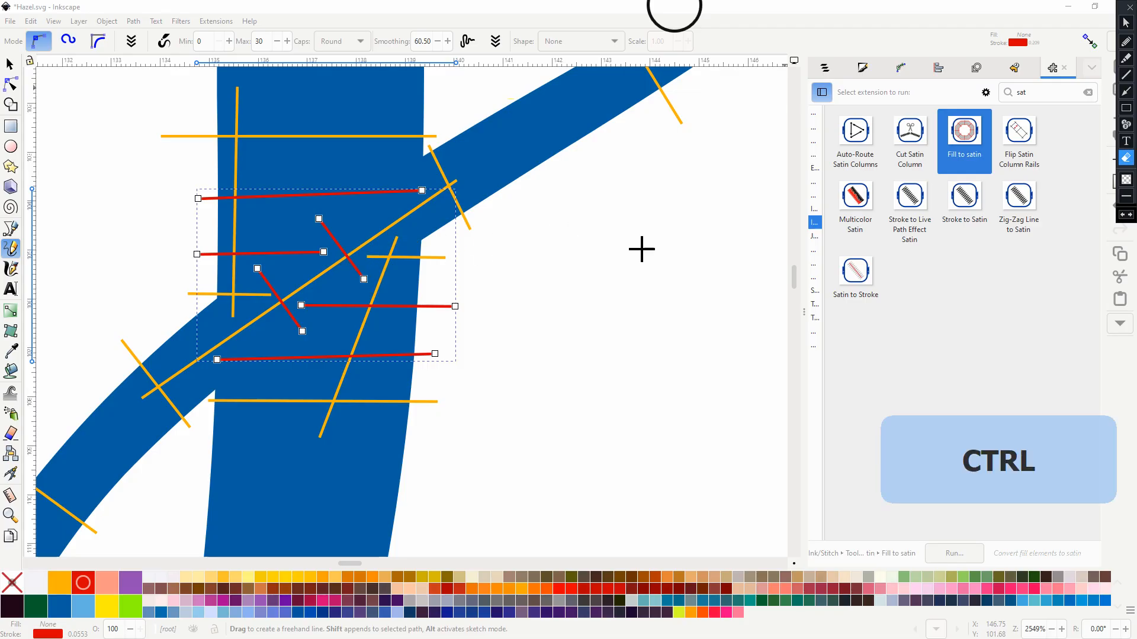
{"action": "key", "text": "shift"}
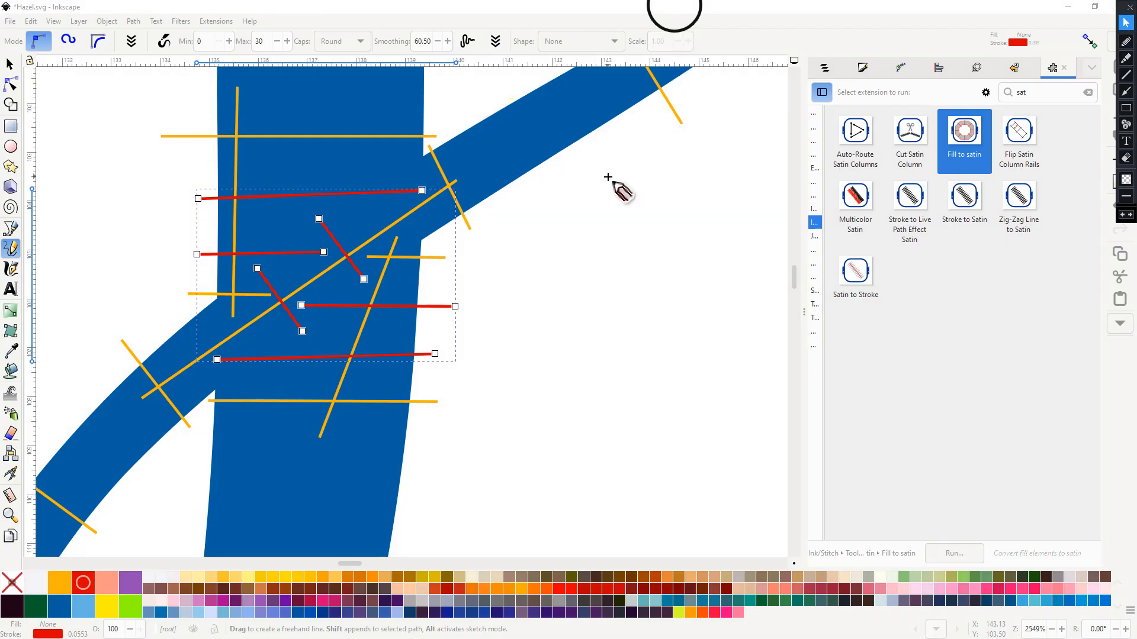
Step: Combine the new red junction rungs with the lettering's orange rung path and set the combined path's stroke to Yellow Orange
{"action": "scroll", "coordinate": [292, 178], "scroll_direction": "right", "scroll_amount": 8}
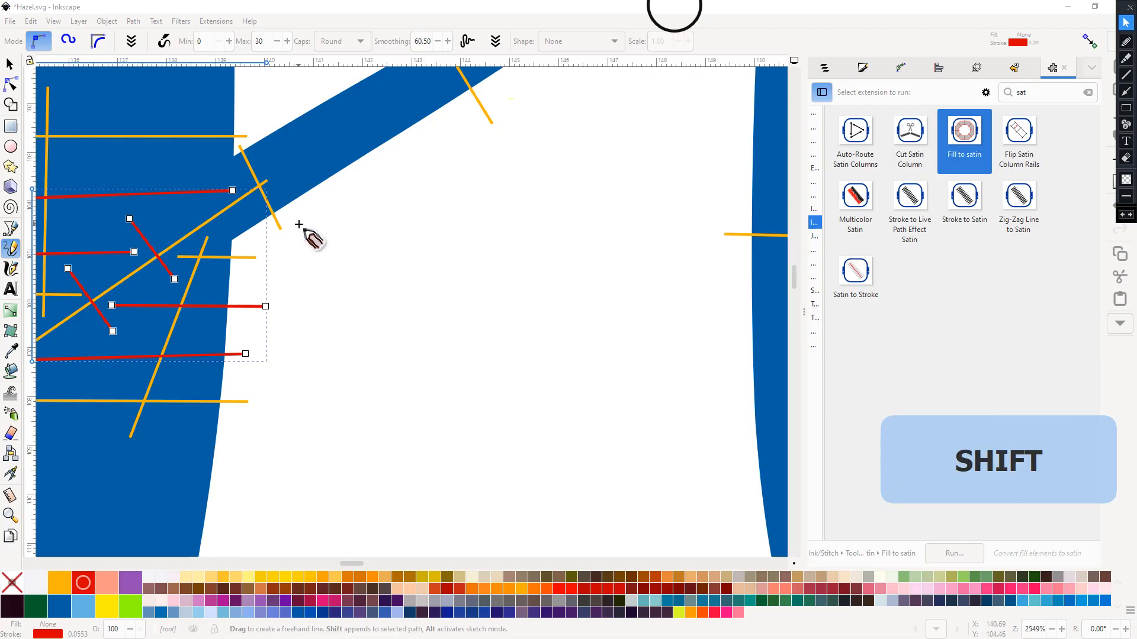
{"action": "middle_click", "coordinate": [438, 219]}
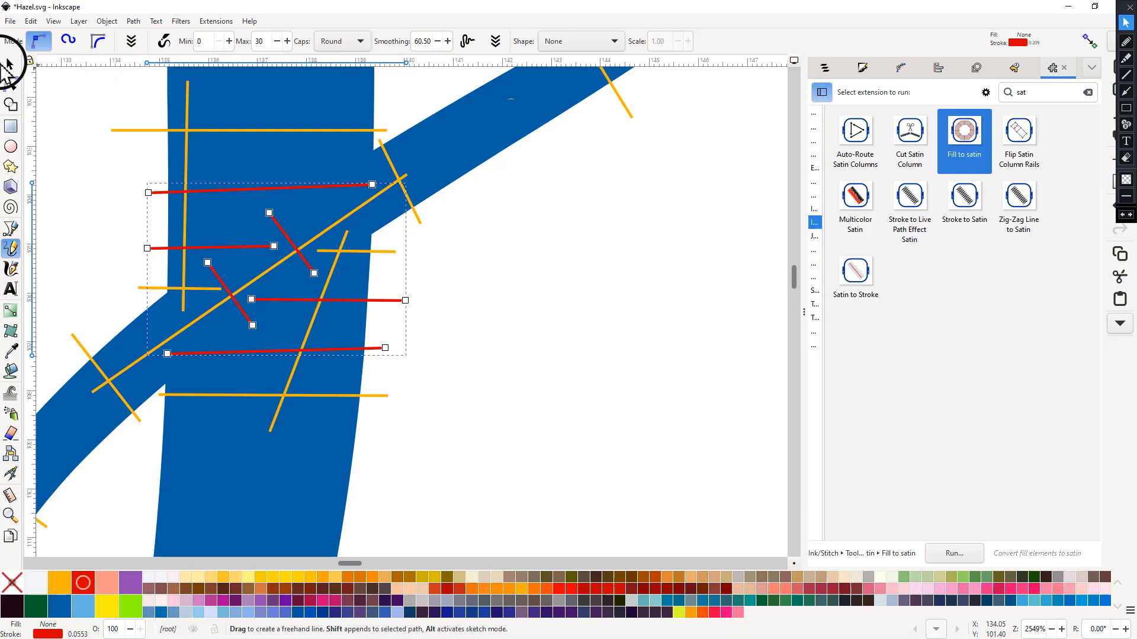
{"action": "middle_click", "coordinate": [274, 188]}
{"action": "key", "text": "space"}
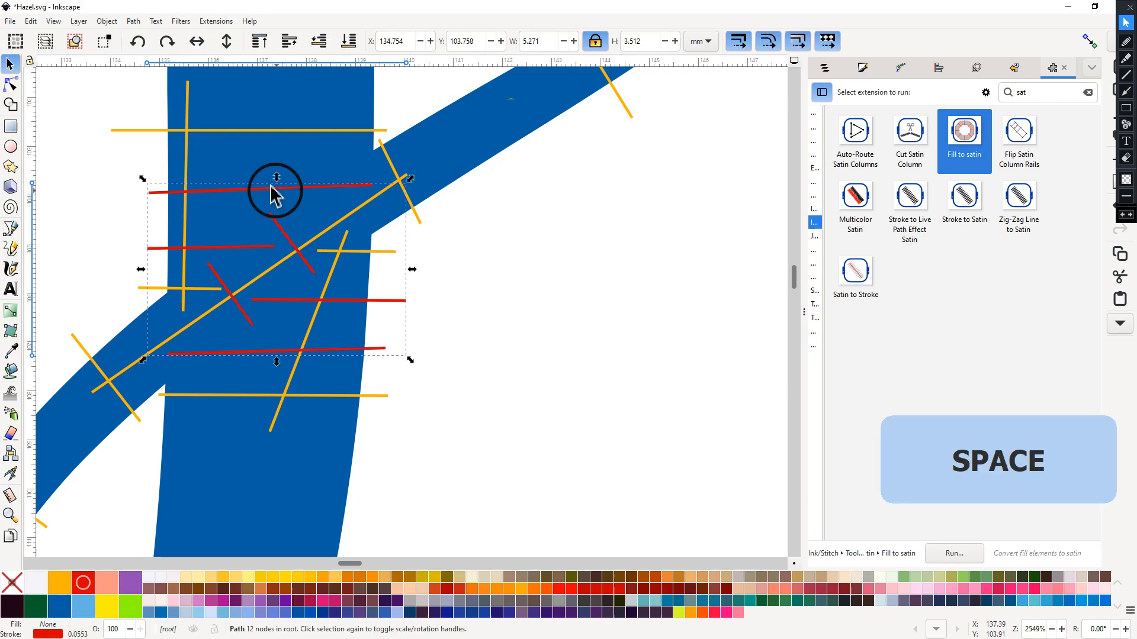
{"action": "left_click", "coordinate": [116, 130], "text": "shift"}
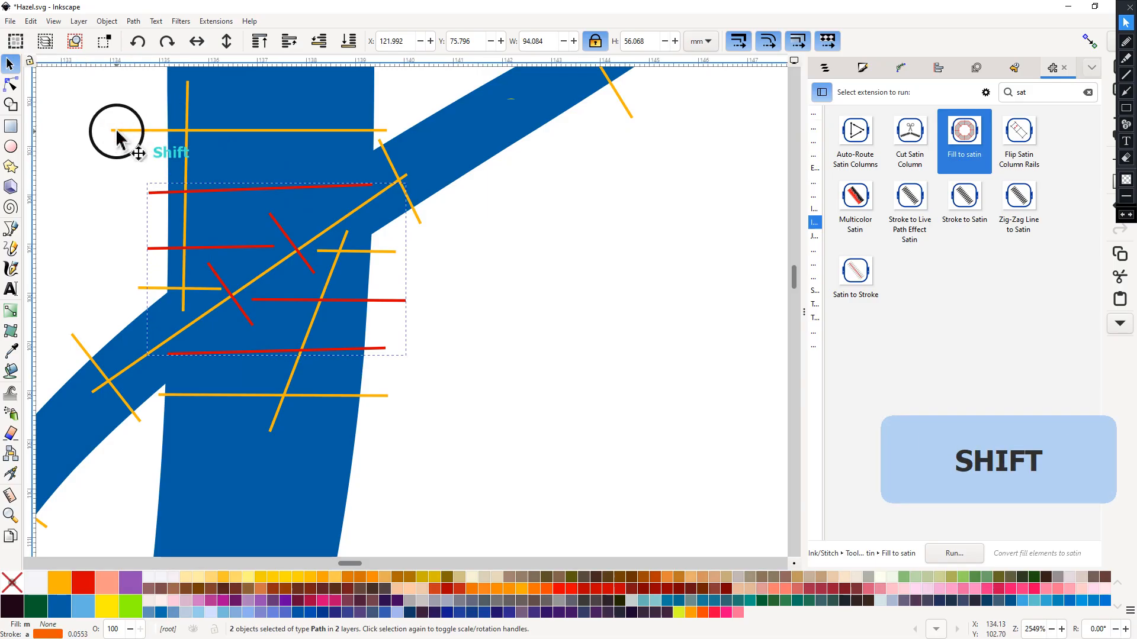
{"action": "left_click", "coordinate": [133, 22]}
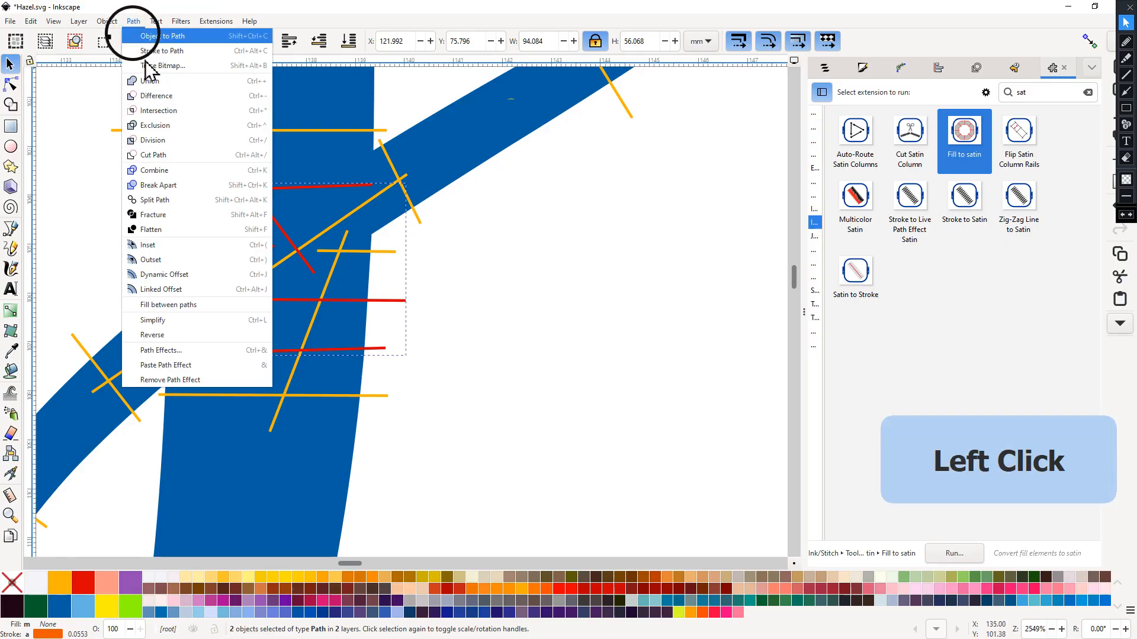
{"action": "left_click", "coordinate": [157, 170]}
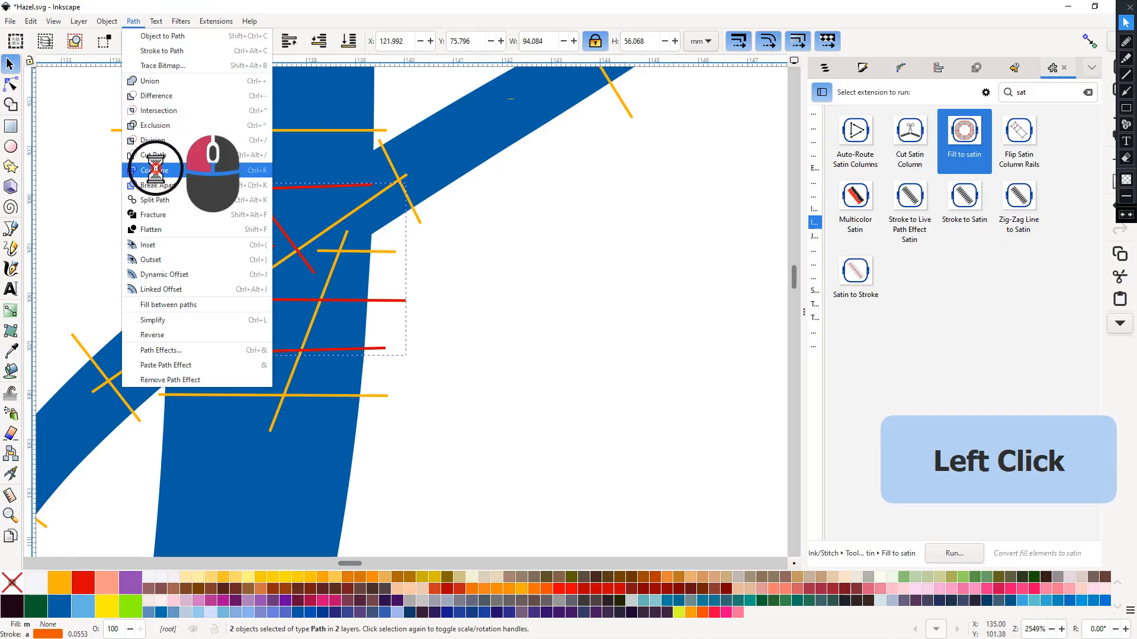
{"action": "left_click", "coordinate": [537, 270]}
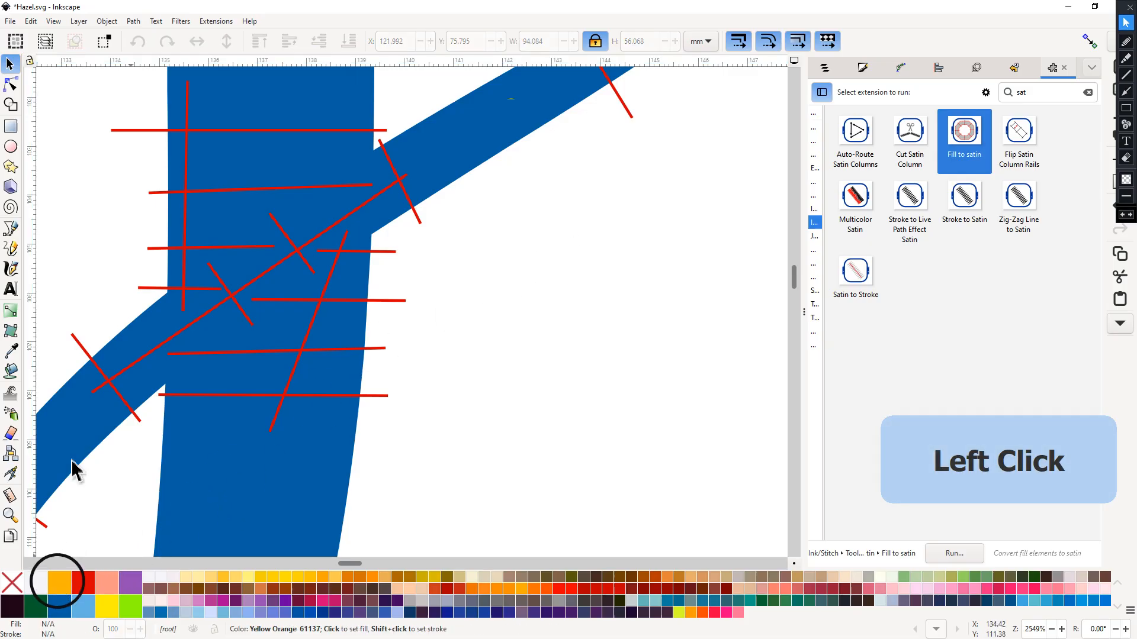
{"action": "left_click", "coordinate": [90, 356]}
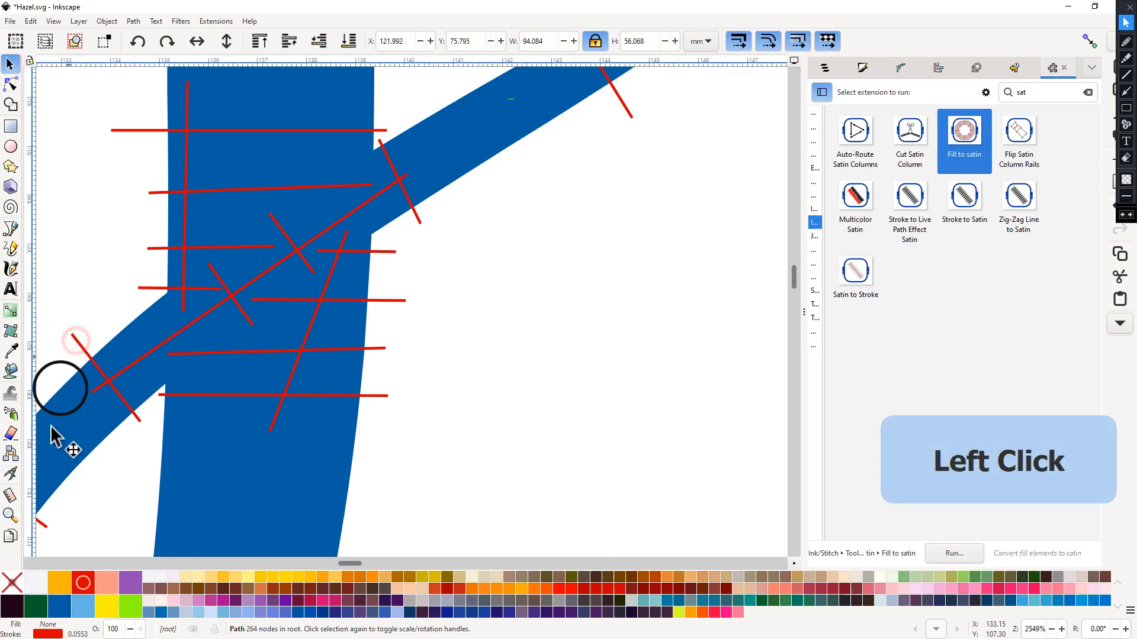
{"action": "middle_click", "coordinate": [58, 585]}
{"action": "scroll", "coordinate": [441, 384], "scroll_direction": "down", "scroll_amount": 2, "text": "ctrl"}
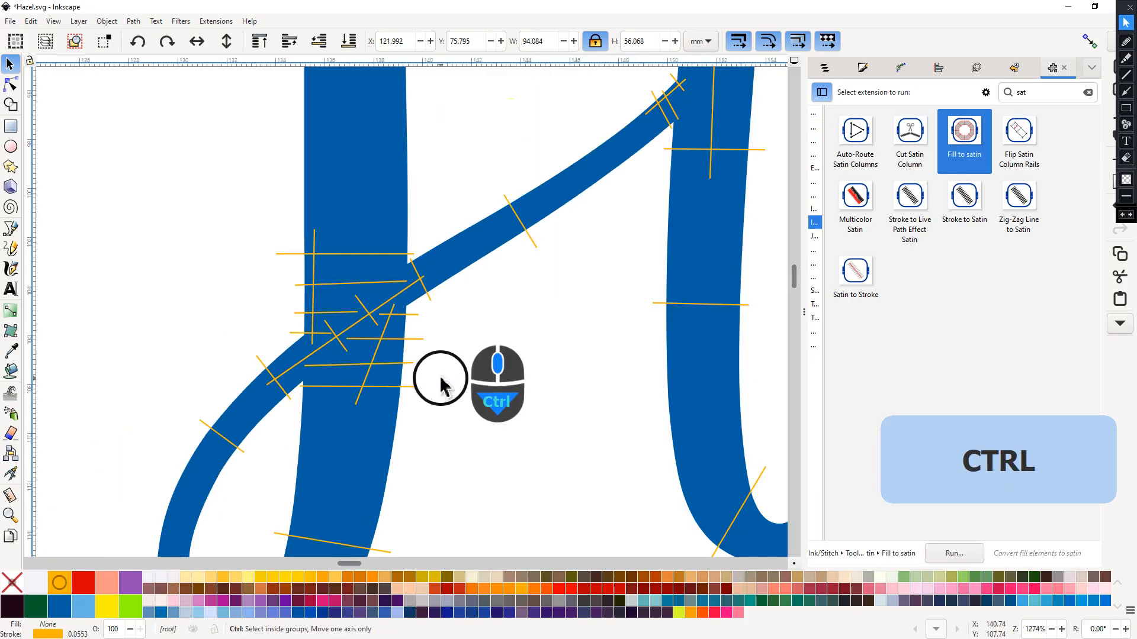
{"action": "middle_click", "coordinate": [541, 332]}
{"action": "scroll", "coordinate": [473, 337], "scroll_direction": "down", "scroll_amount": 2, "text": "ctrl"}
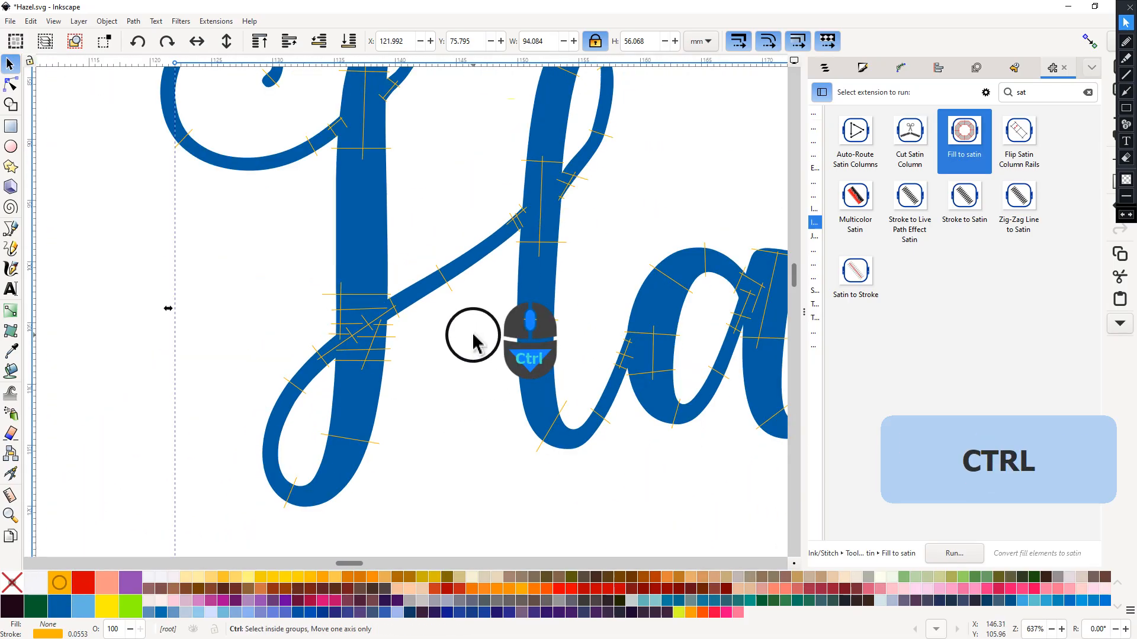
{"action": "scroll", "coordinate": [474, 338], "scroll_direction": "down", "scroll_amount": 1, "text": "ctrl"}
{"action": "middle_click", "coordinate": [621, 197]}
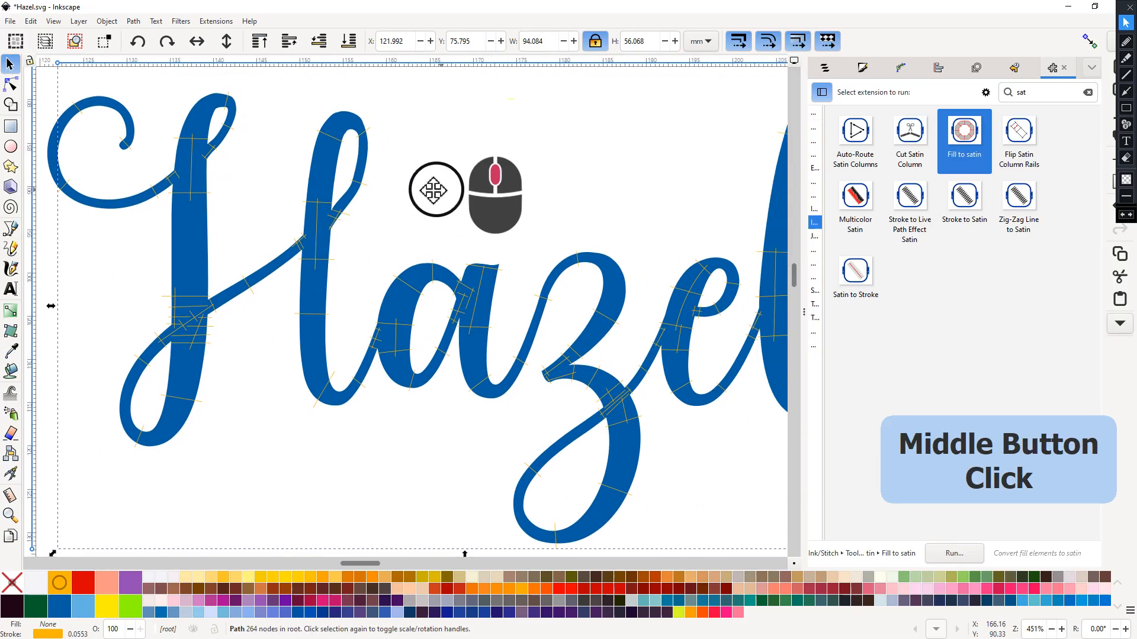
{"action": "mouse_move", "coordinate": [433, 191]}
{"action": "left_mouse_down"}
{"action": "mouse_move", "coordinate": [499, 187]}
{"action": "mouse_move", "coordinate": [394, 182]}
{"action": "left_mouse_up"}
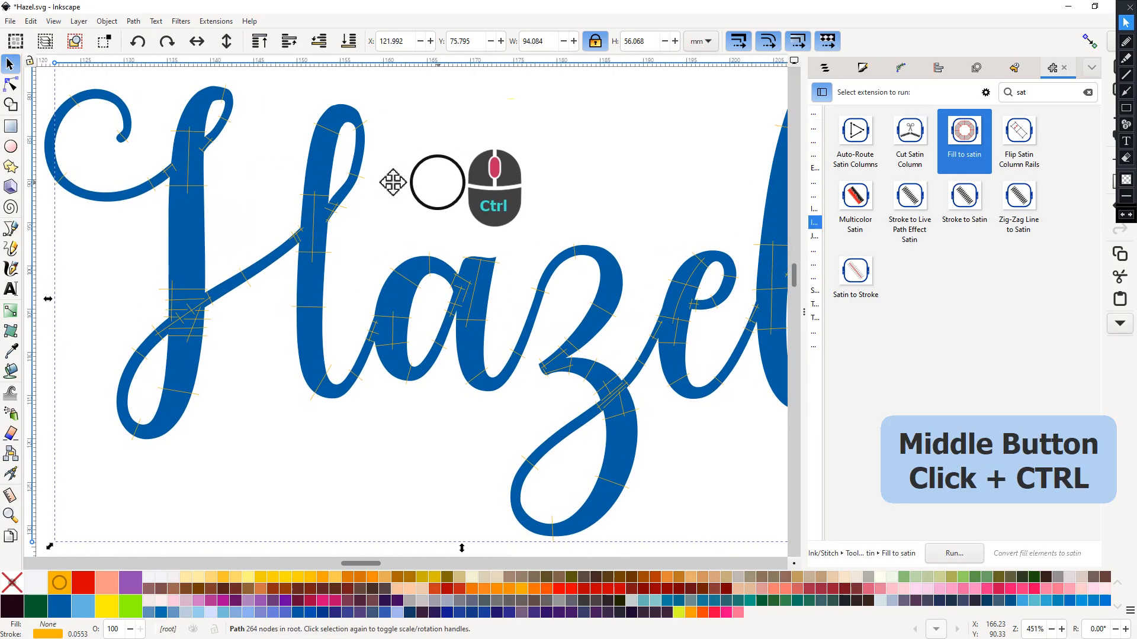
{"action": "middle_click", "coordinate": [393, 182], "text": "ctrl"}
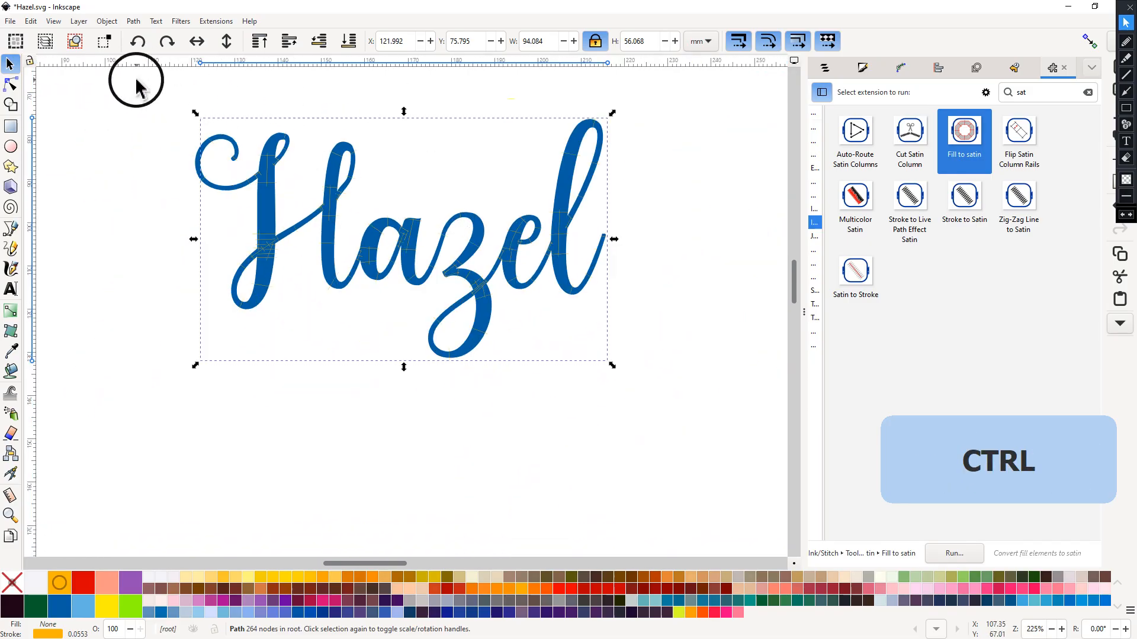
Step: Run Fill to satin on the Hazel lettering and its rungs with 0.20 mm pull compensation, center-walk underlay and contour underlay
{"action": "left_click_drag", "start_coordinate": [136, 83], "coordinate": [687, 456]}
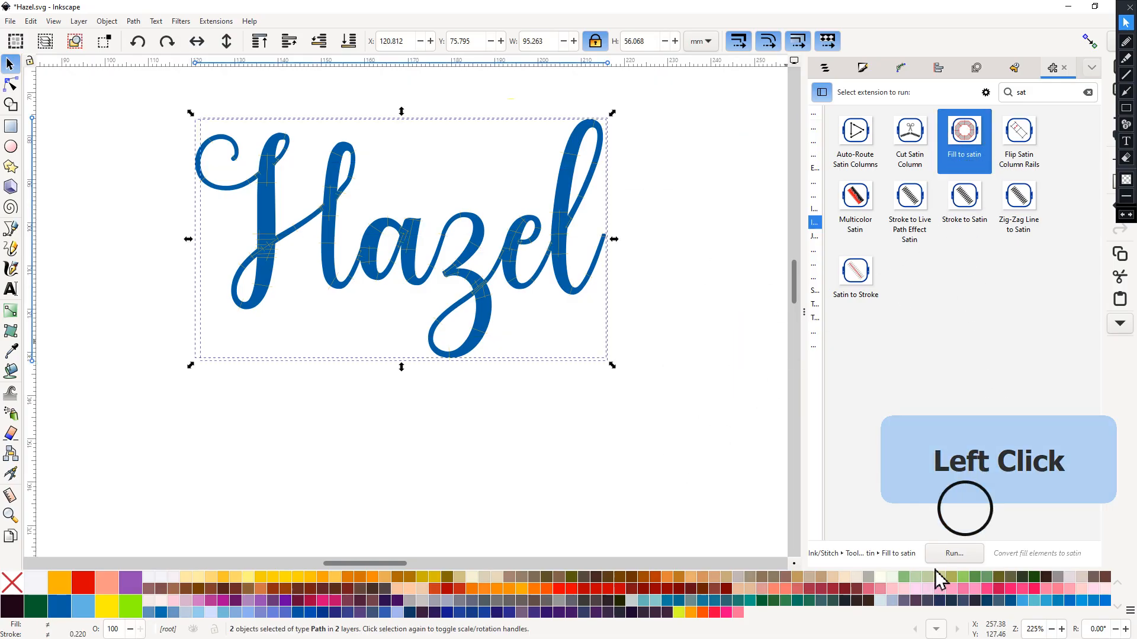
{"action": "left_click", "coordinate": [953, 557]}
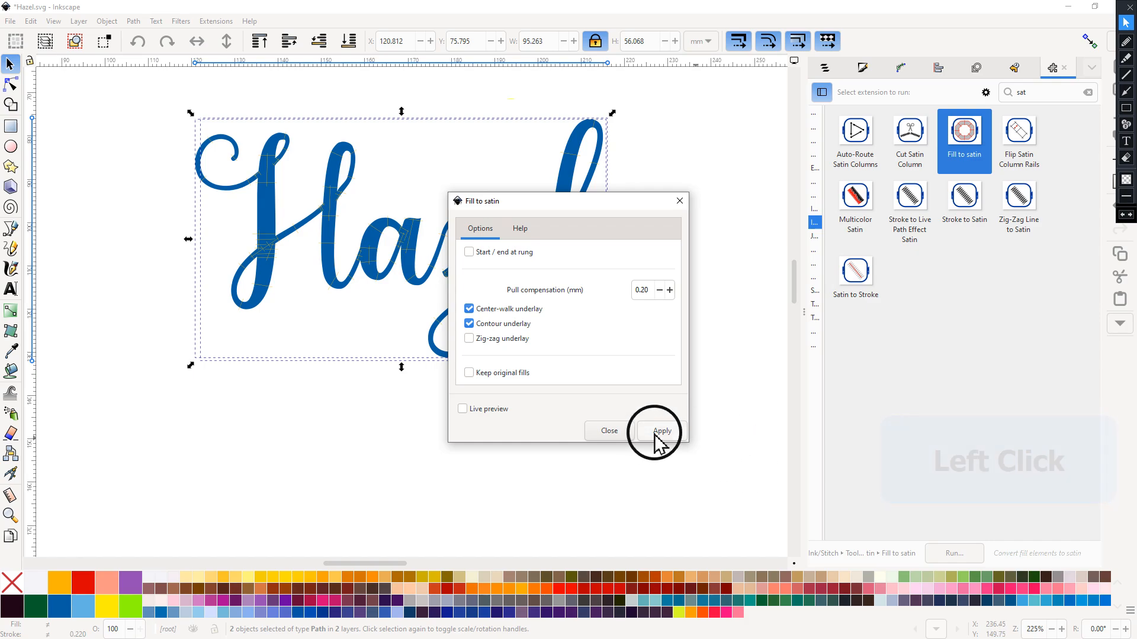
{"action": "left_click", "coordinate": [655, 437]}
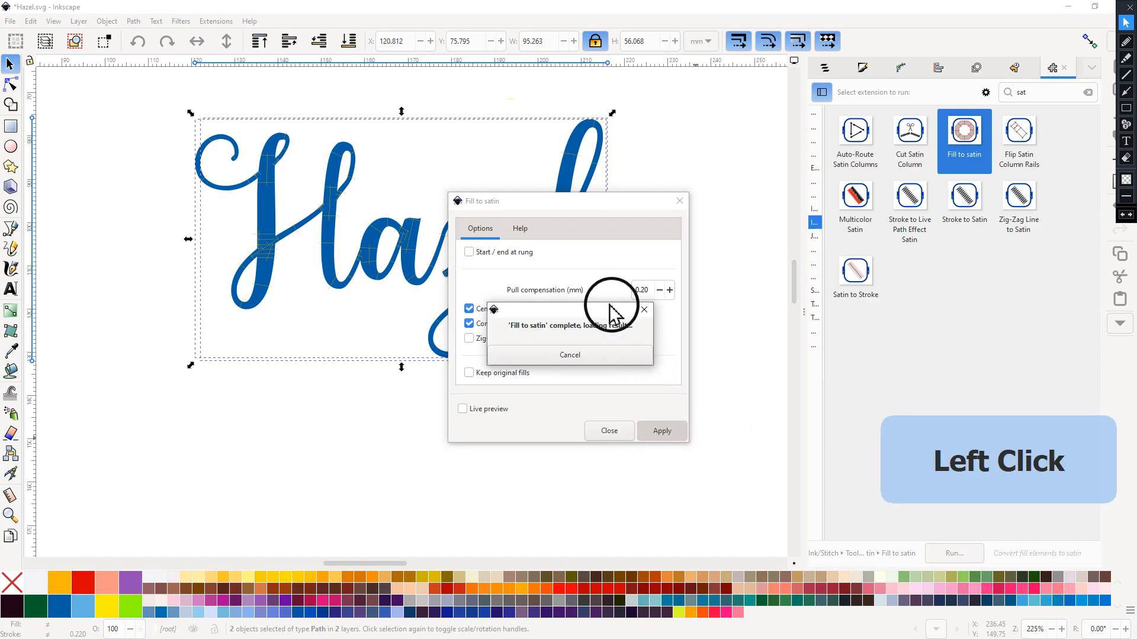
{"action": "left_click", "coordinate": [680, 201]}
Step: Delete the two lowest horizontal rungs from the satin column forming the H's upper first stem at the crossbar junction
{"action": "scroll", "coordinate": [340, 287], "scroll_direction": "up", "scroll_amount": 3, "text": "ctrl"}
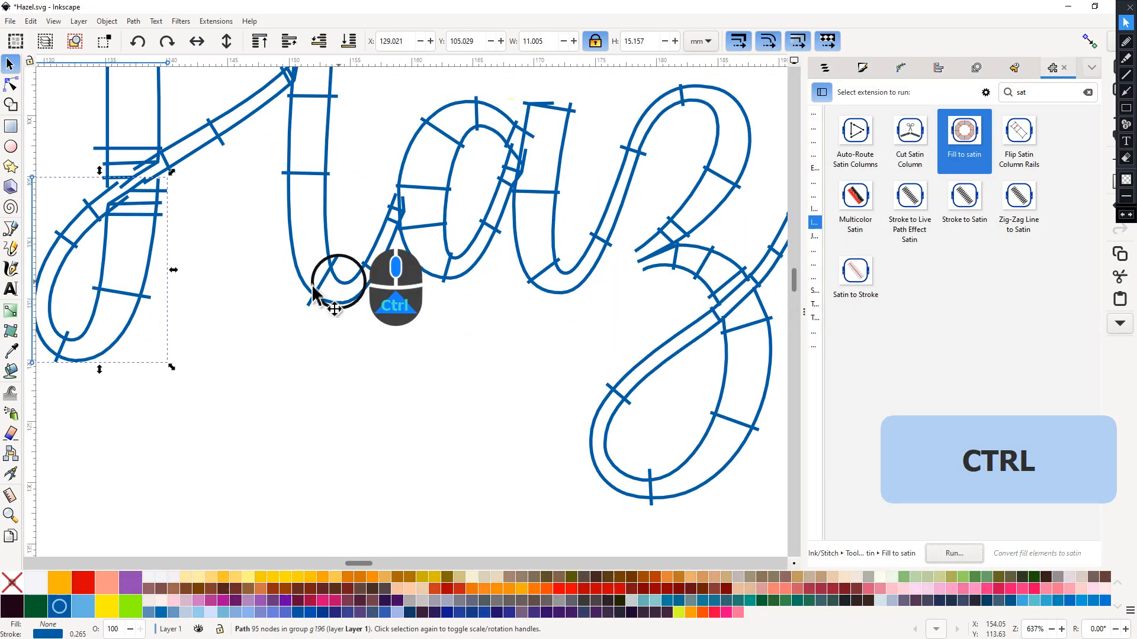
{"action": "left_click_drag", "start_coordinate": [234, 246], "coordinate": [376, 301]}
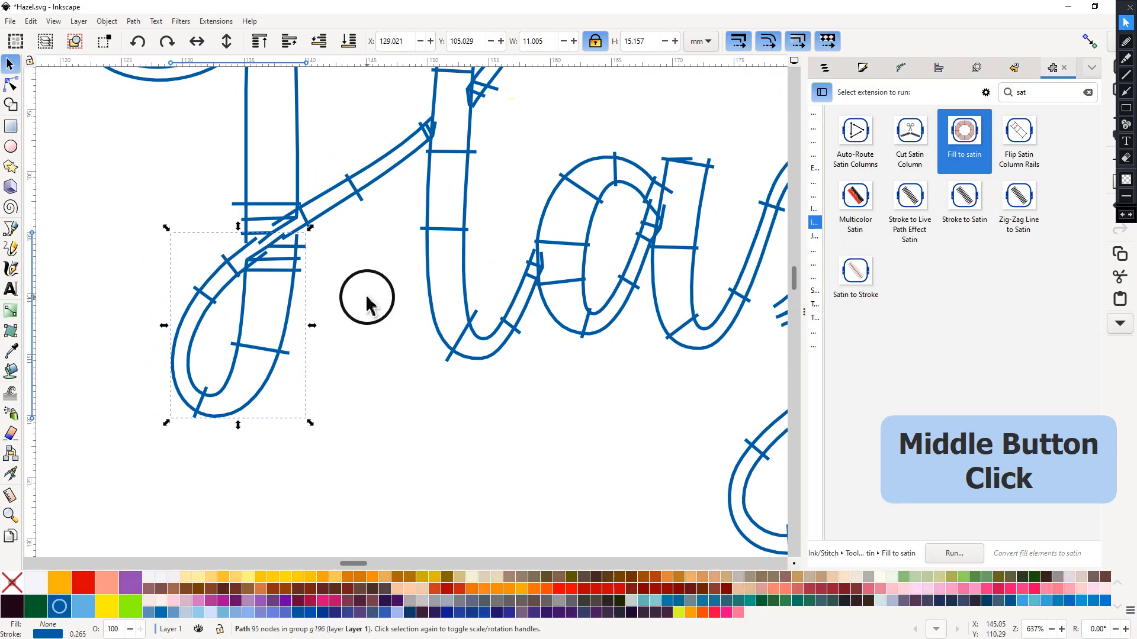
{"action": "scroll", "coordinate": [344, 299], "scroll_direction": "up", "scroll_amount": 3, "text": "ctrl"}
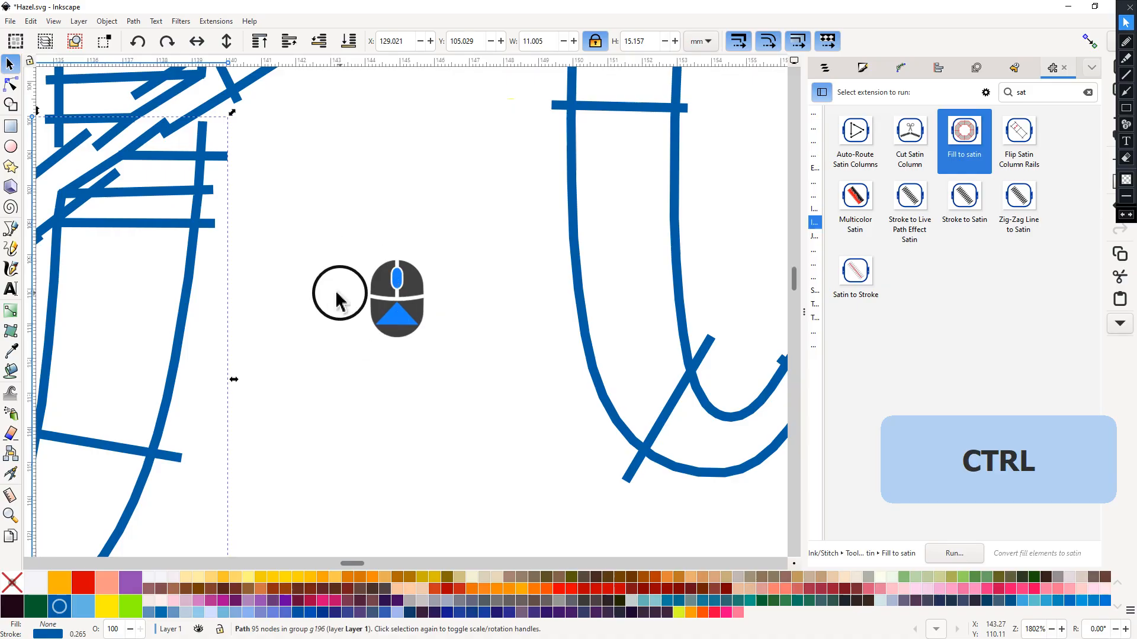
{"action": "left_click_drag", "start_coordinate": [325, 284], "coordinate": [531, 362]}
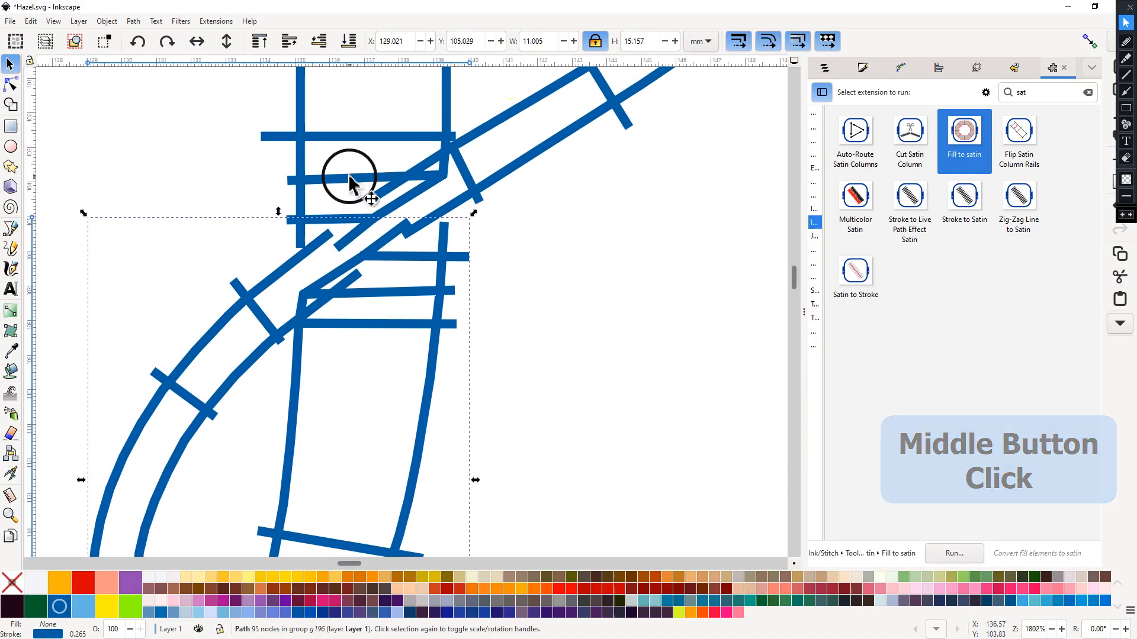
{"action": "left_click", "coordinate": [12, 86]}
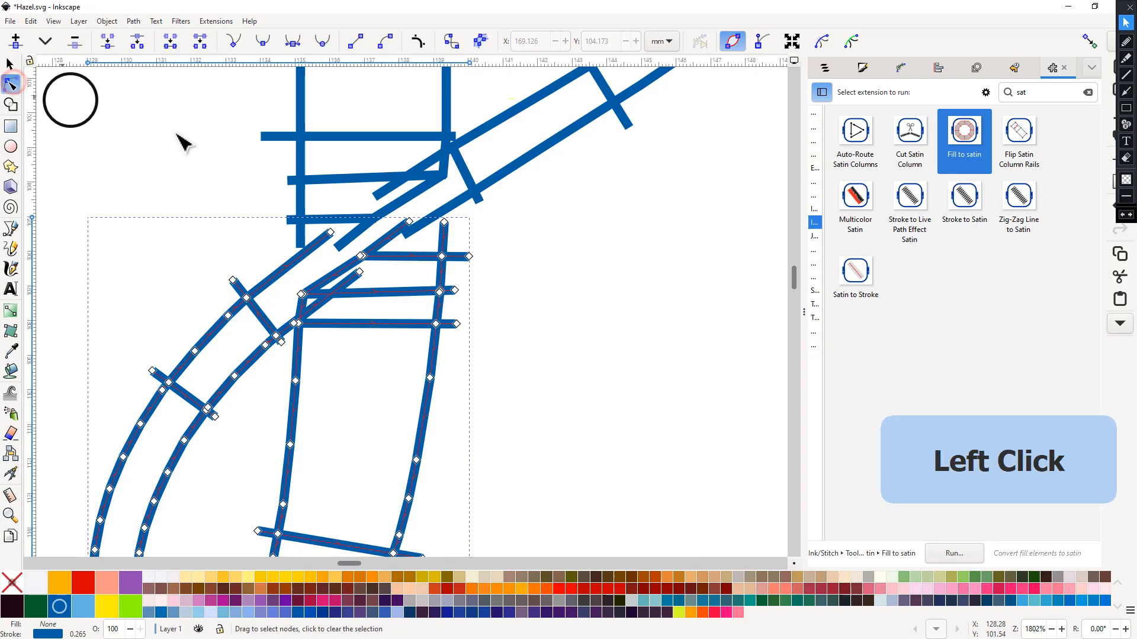
{"action": "left_click", "coordinate": [351, 191]}
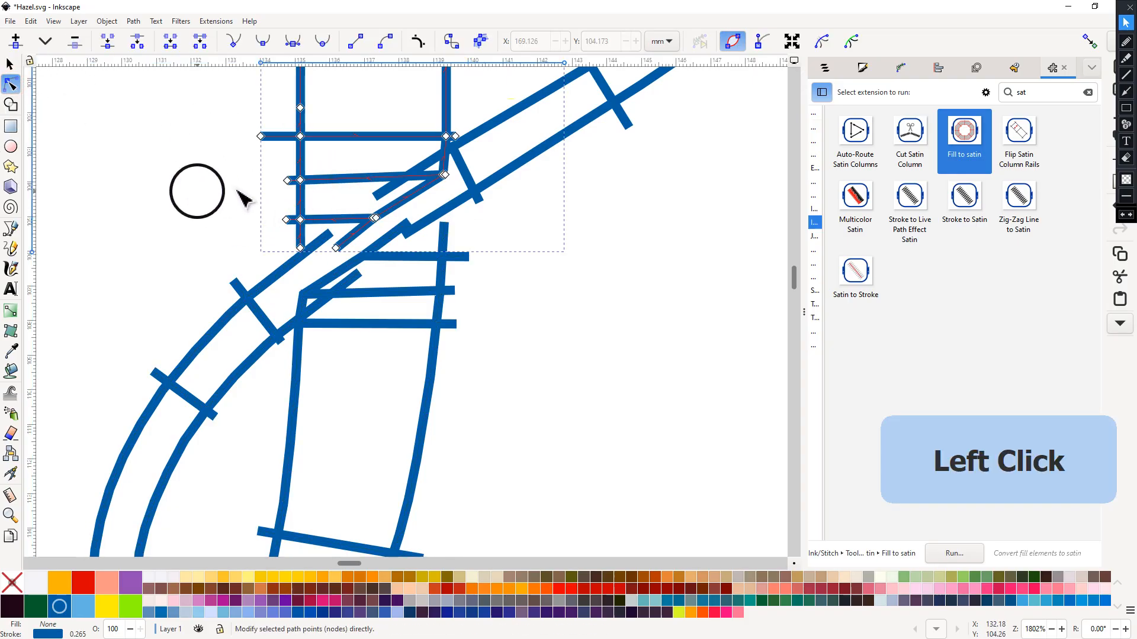
{"action": "left_click", "coordinate": [370, 178]}
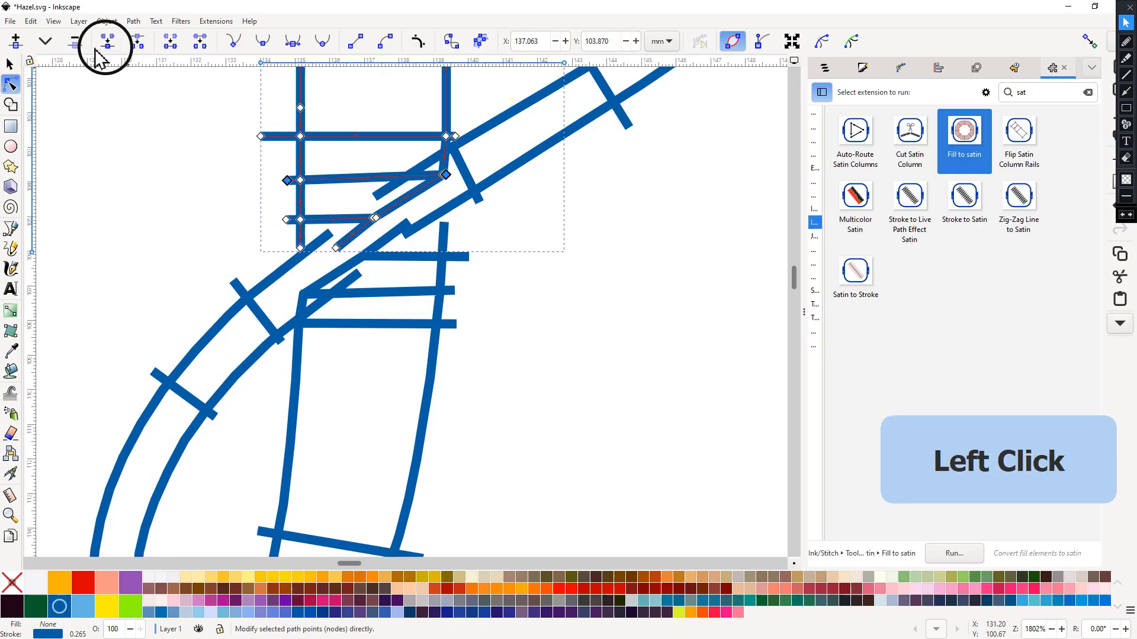
{"action": "left_click", "coordinate": [74, 41]}
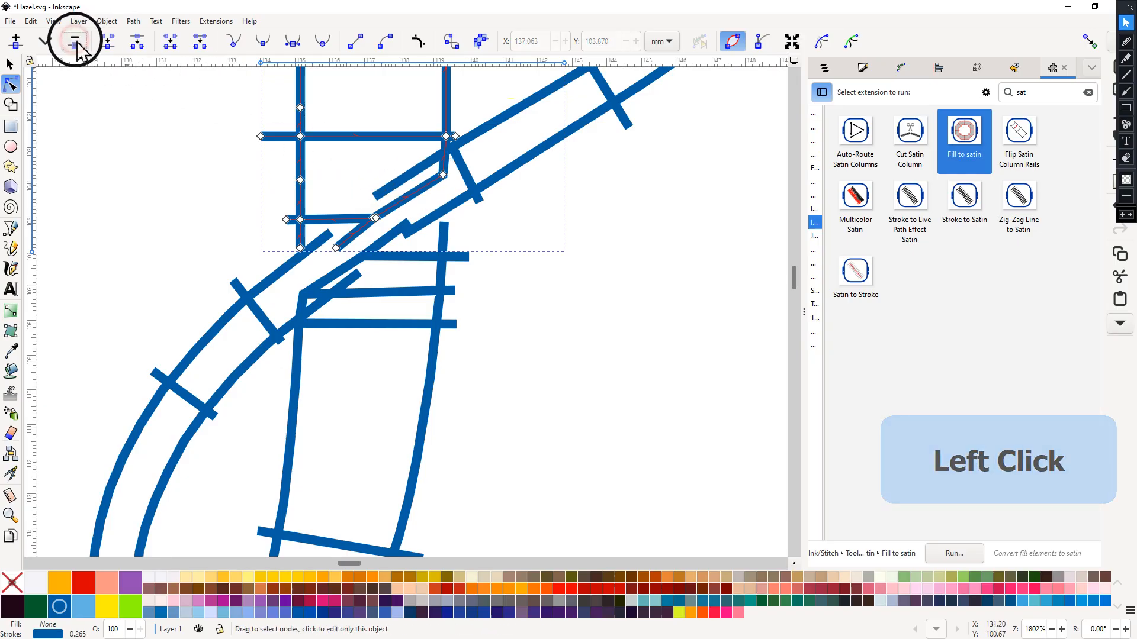
{"action": "left_click", "coordinate": [337, 219]}
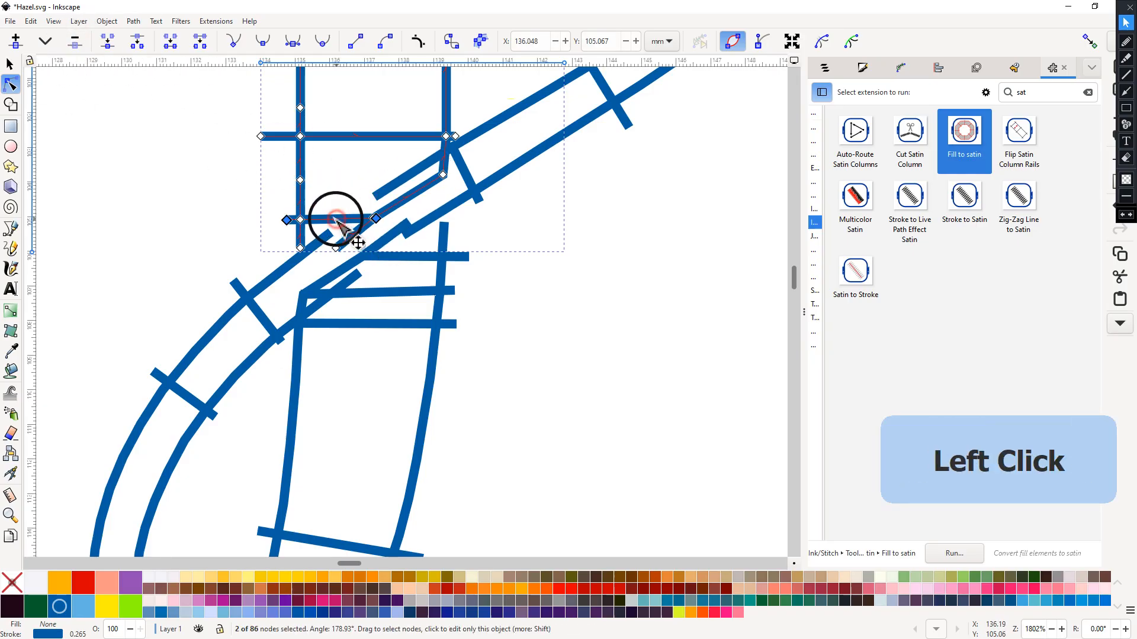
{"action": "left_click", "coordinate": [74, 43]}
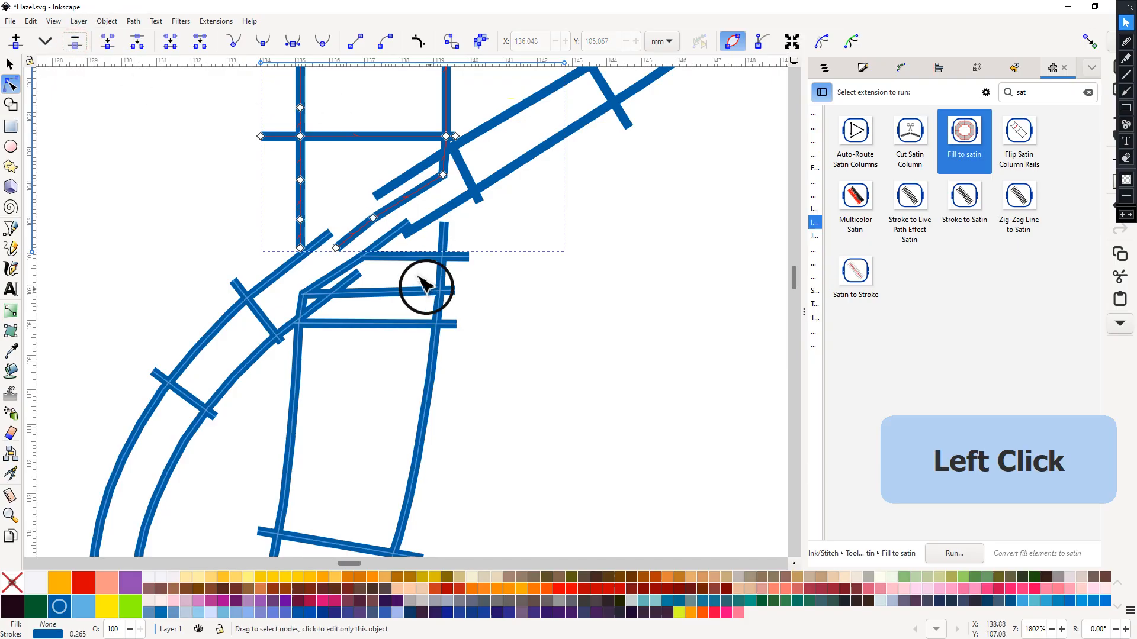
Step: Delete the topmost horizontal rung from the satin column forming the H's lower first stem and loop
{"action": "left_click", "coordinate": [413, 258]}
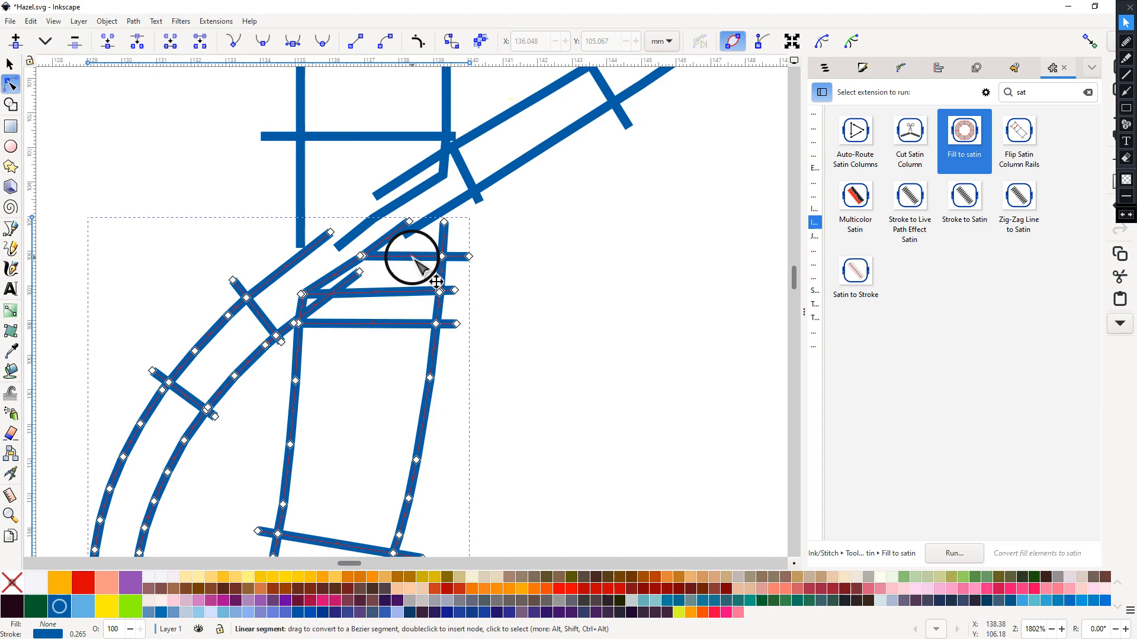
{"action": "left_click", "coordinate": [413, 259]}
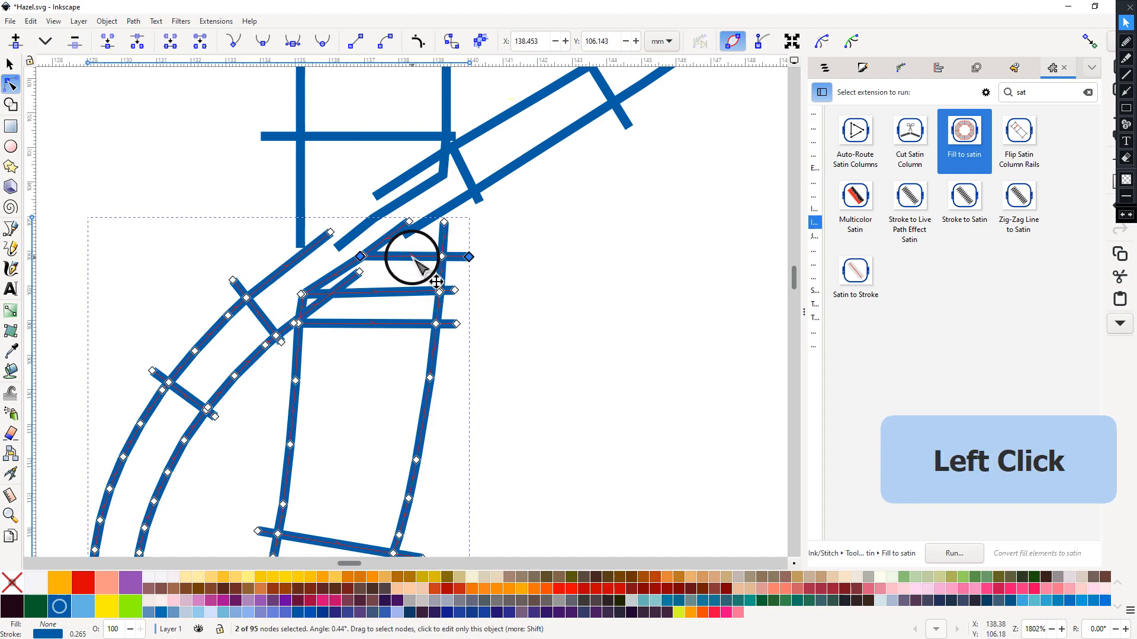
{"action": "left_click", "coordinate": [75, 41]}
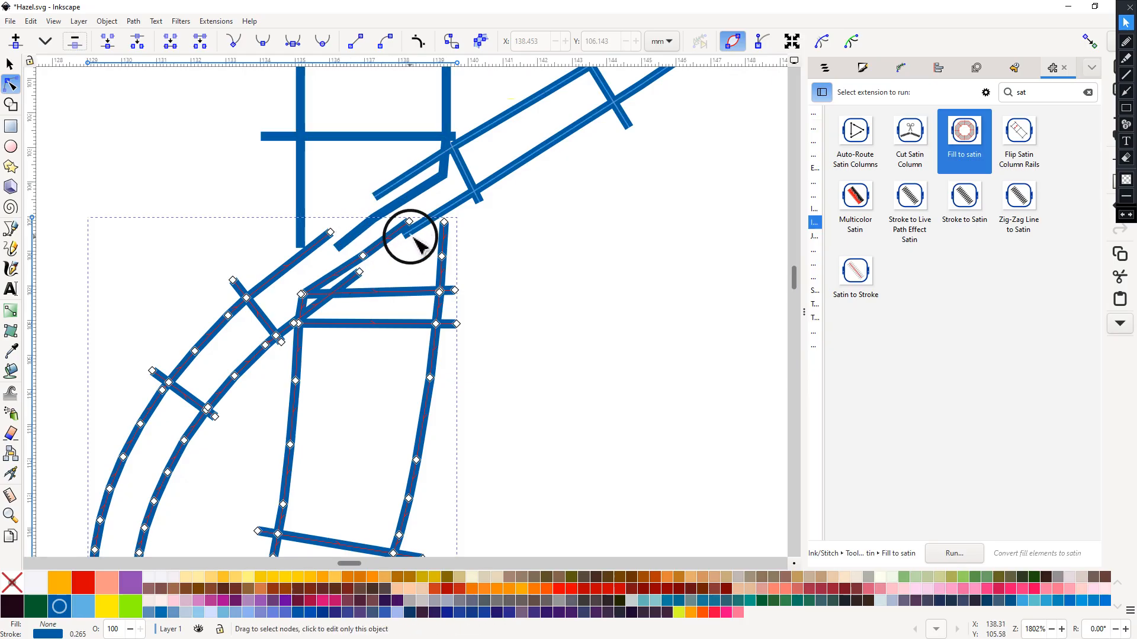
{"action": "left_click", "coordinate": [524, 164]}
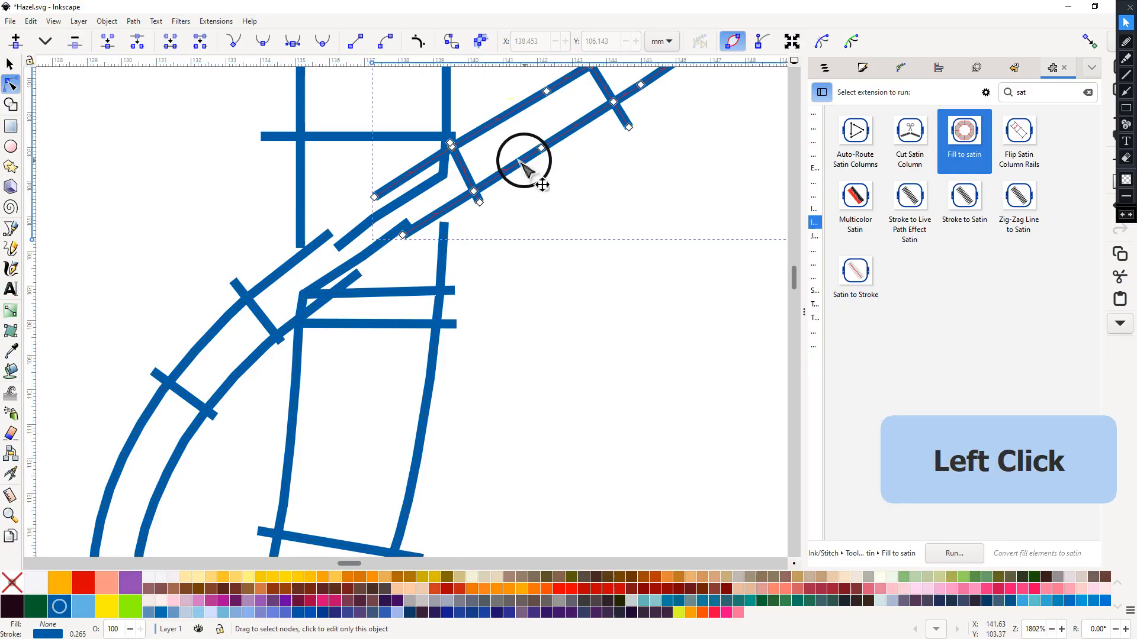
{"action": "left_click", "coordinate": [277, 264]}
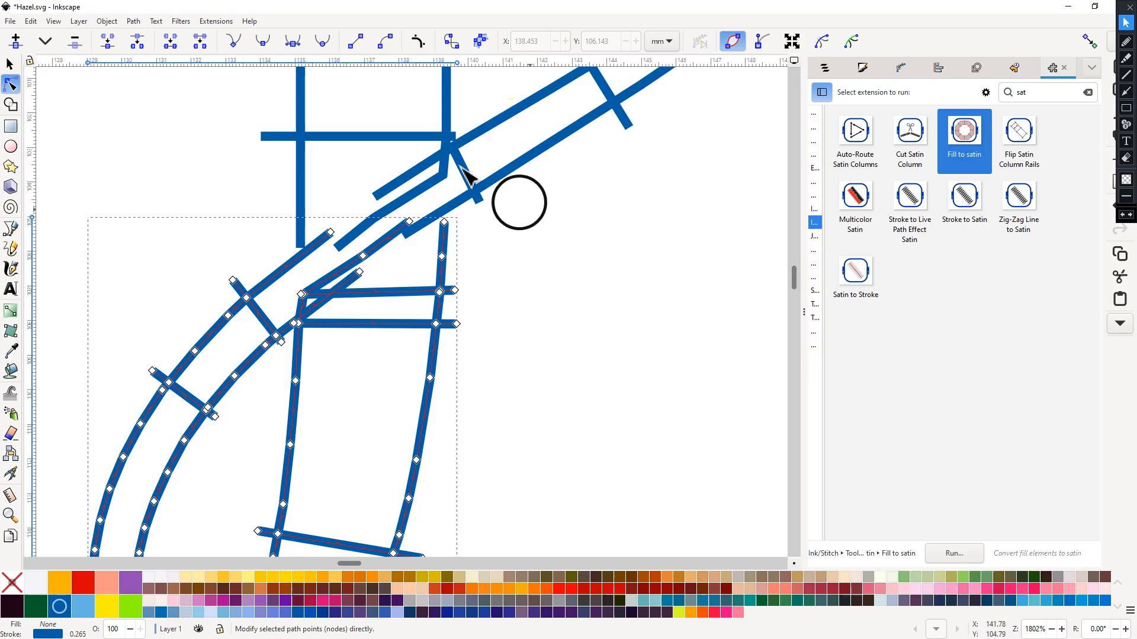
Step: Undo the three rung deletions and the Fill to satin conversion of the lettering
{"action": "left_click", "coordinate": [30, 22]}
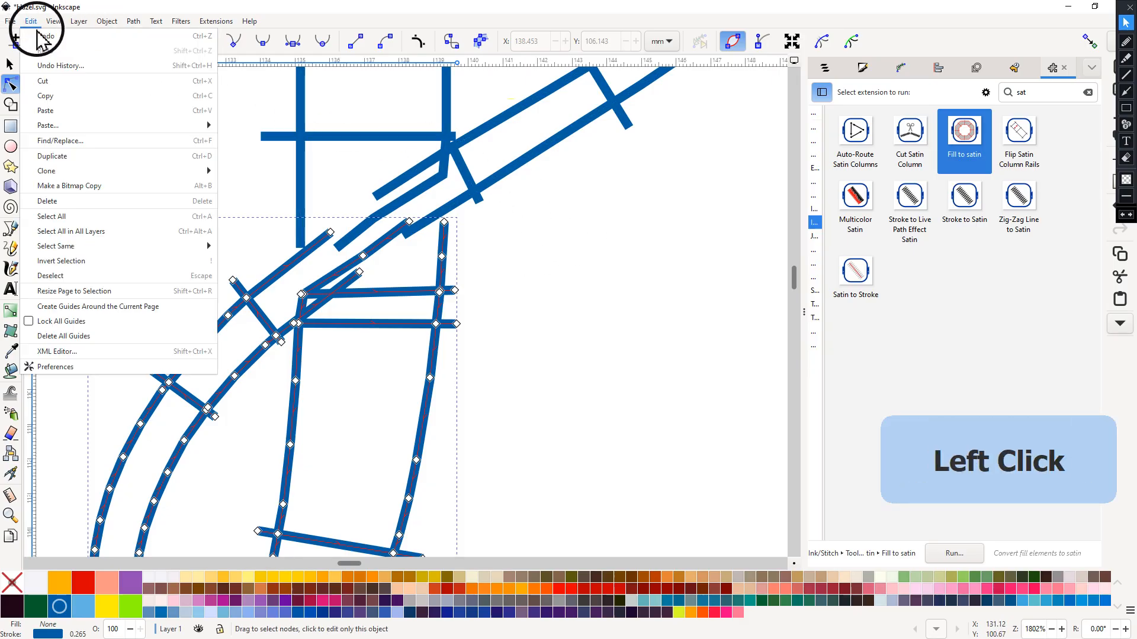
{"action": "left_click", "coordinate": [46, 37]}
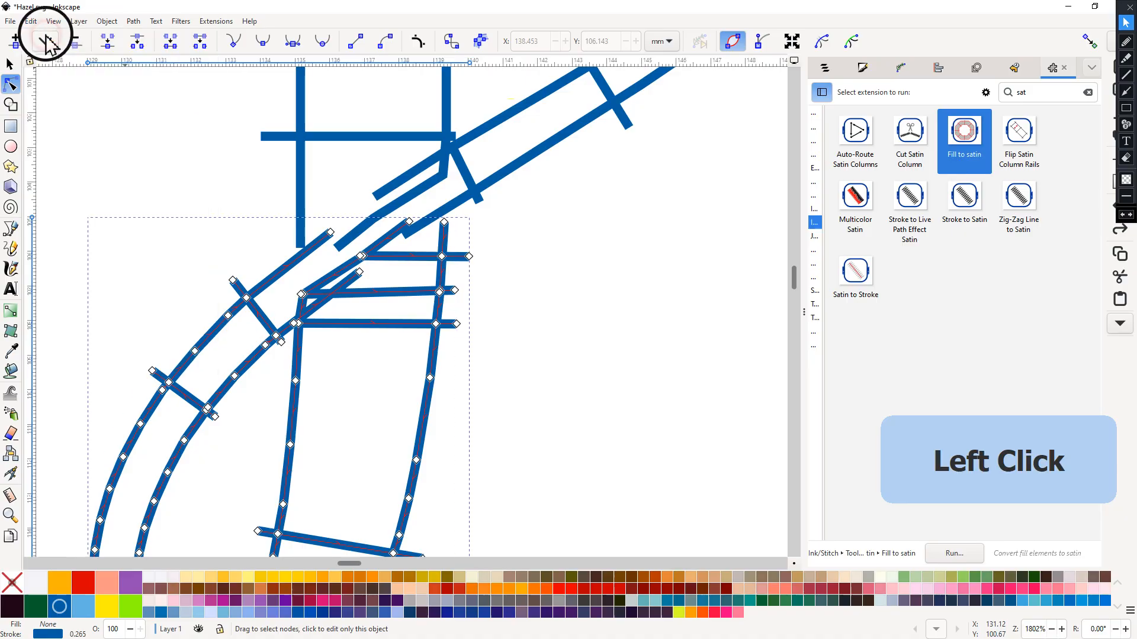
{"action": "left_click", "coordinate": [33, 22]}
{"action": "left_click", "coordinate": [41, 37]}
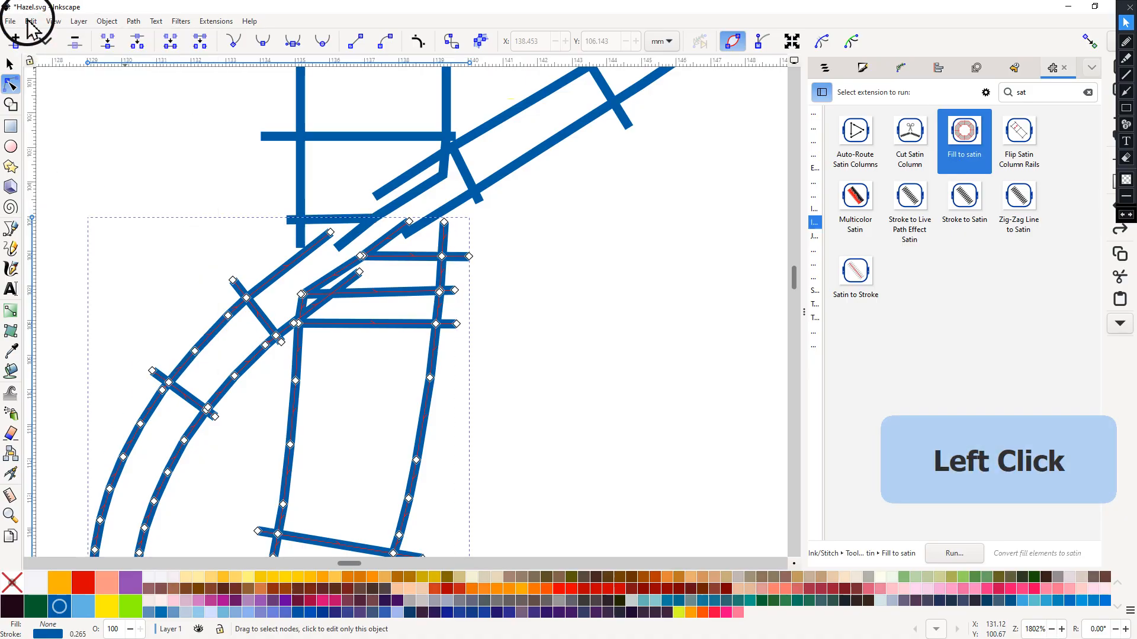
{"action": "left_click", "coordinate": [31, 21]}
{"action": "left_click", "coordinate": [43, 36]}
{"action": "left_click", "coordinate": [31, 21]}
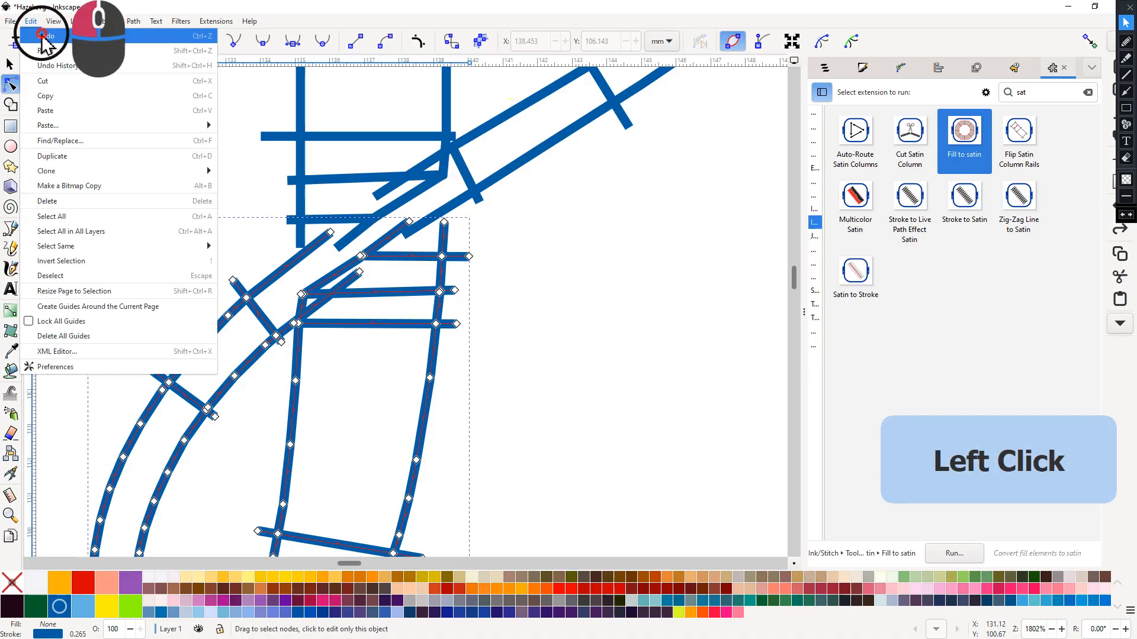
{"action": "left_click", "coordinate": [43, 38]}
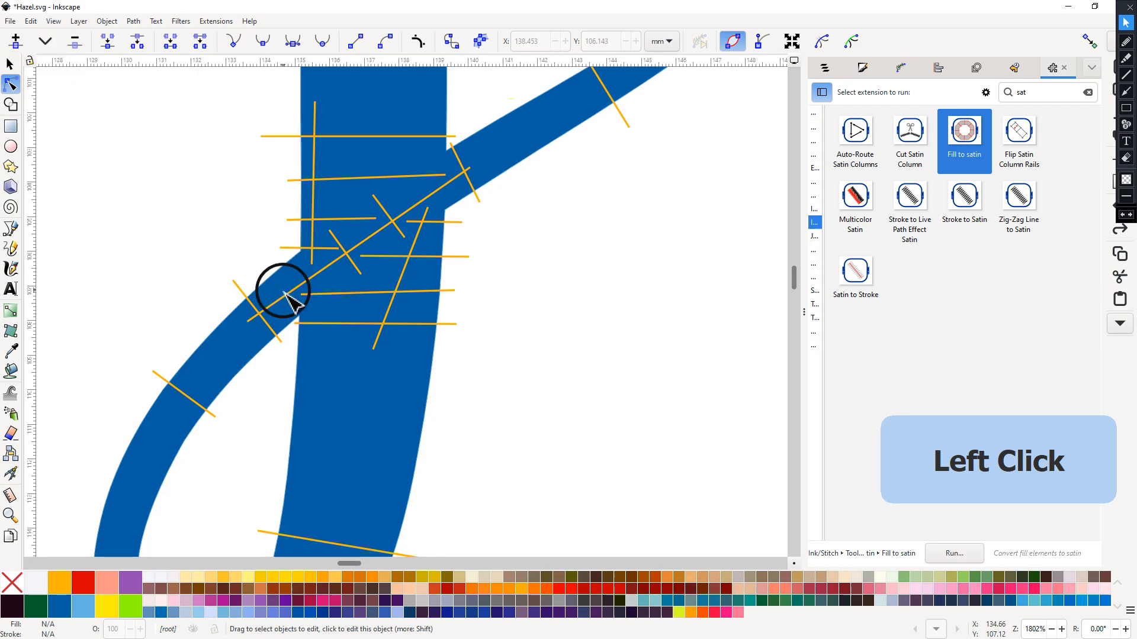
Step: Delete the two short diagonal rungs crossing the long slanted line inside the H's first-stem junction from the orange rung path
{"action": "key", "text": "ctrl"}
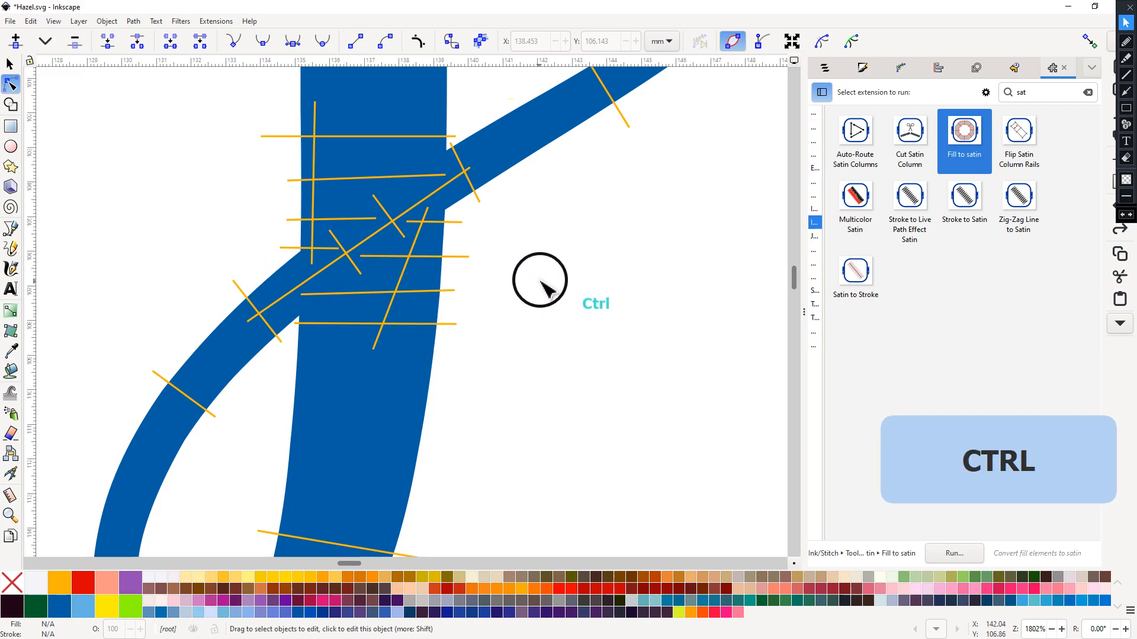
{"action": "scroll", "coordinate": [531, 278], "scroll_direction": "up", "scroll_amount": 1}
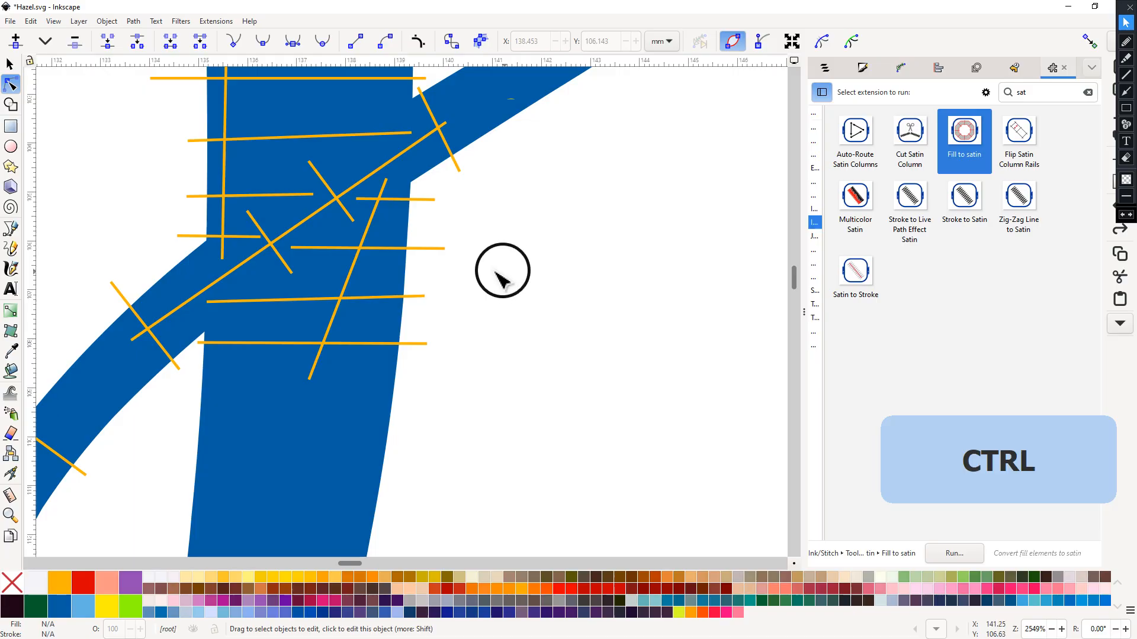
{"action": "left_click_drag", "start_coordinate": [497, 270], "coordinate": [524, 270]}
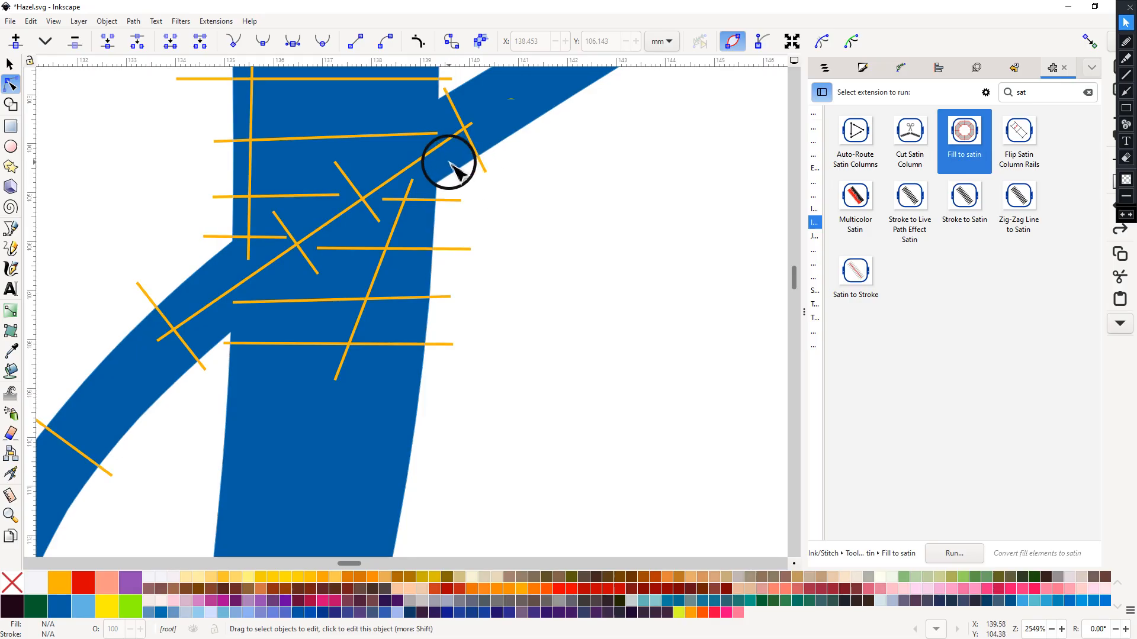
{"action": "scroll", "coordinate": [547, 203], "scroll_direction": "up", "scroll_amount": 1, "text": "ctrl"}
{"action": "left_click_drag", "start_coordinate": [550, 204], "coordinate": [651, 200]}
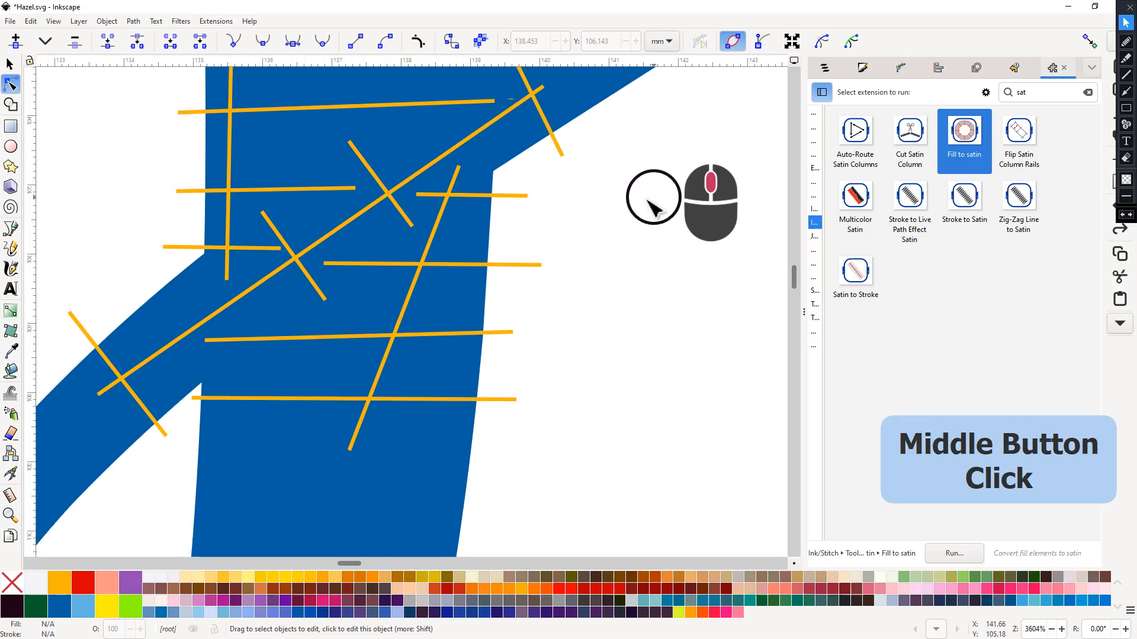
{"action": "left_click", "coordinate": [277, 230]}
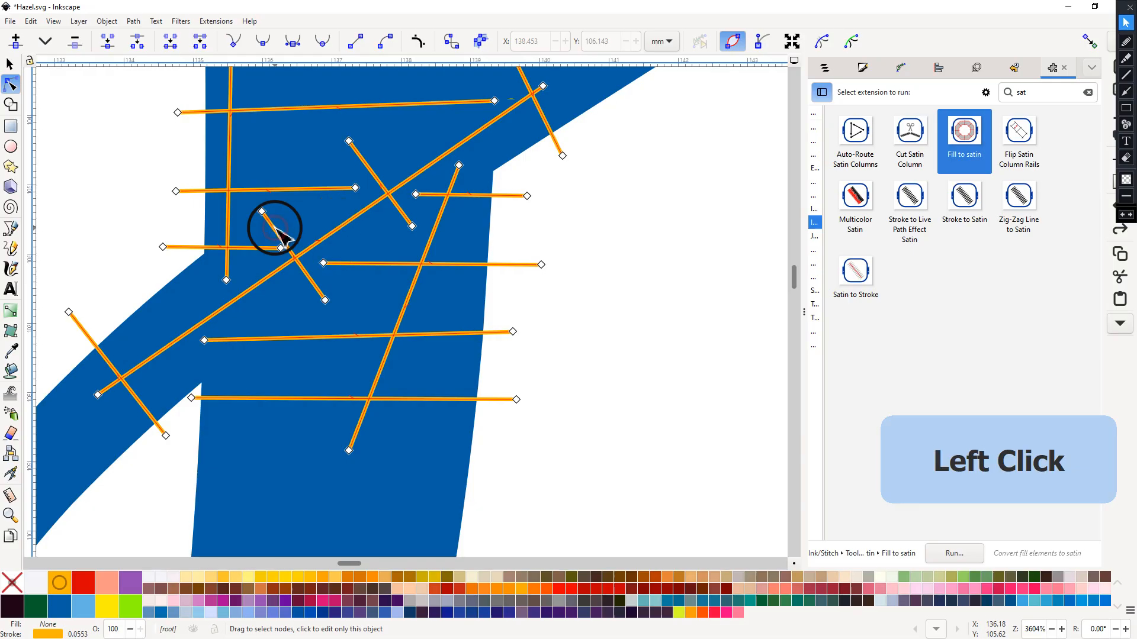
{"action": "left_click", "coordinate": [296, 250]}
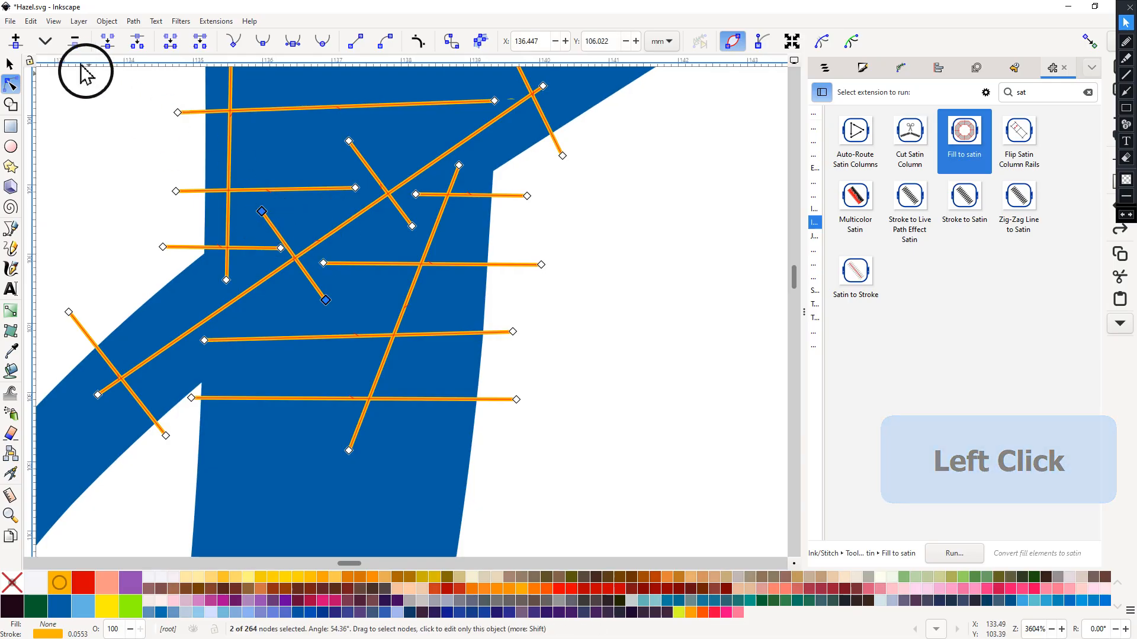
{"action": "left_click", "coordinate": [74, 41]}
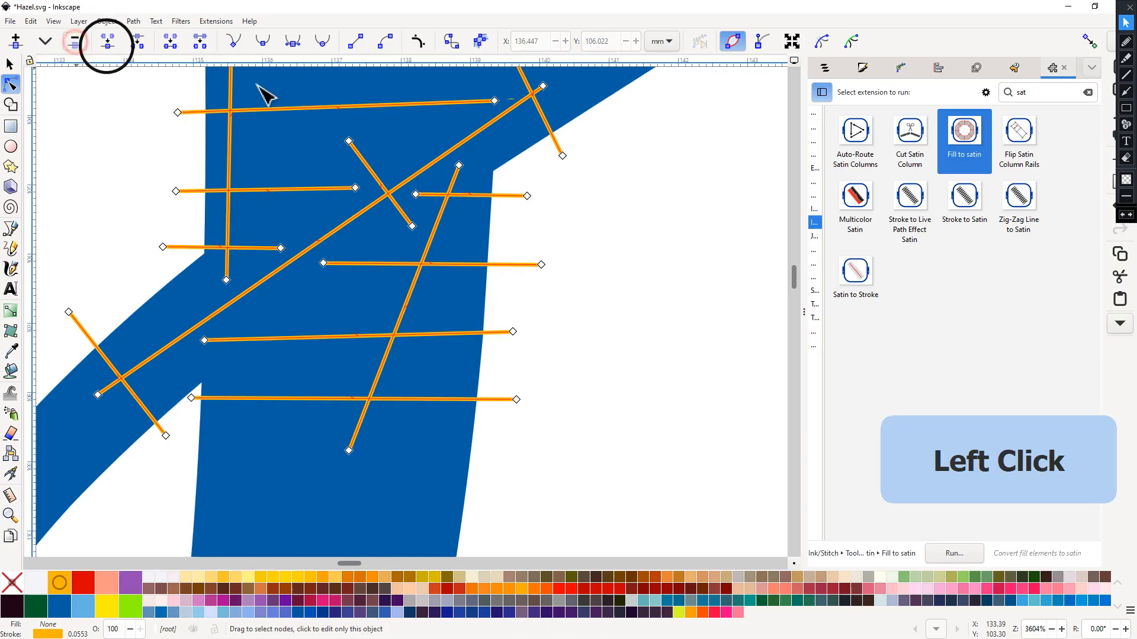
{"action": "left_click", "coordinate": [367, 171]}
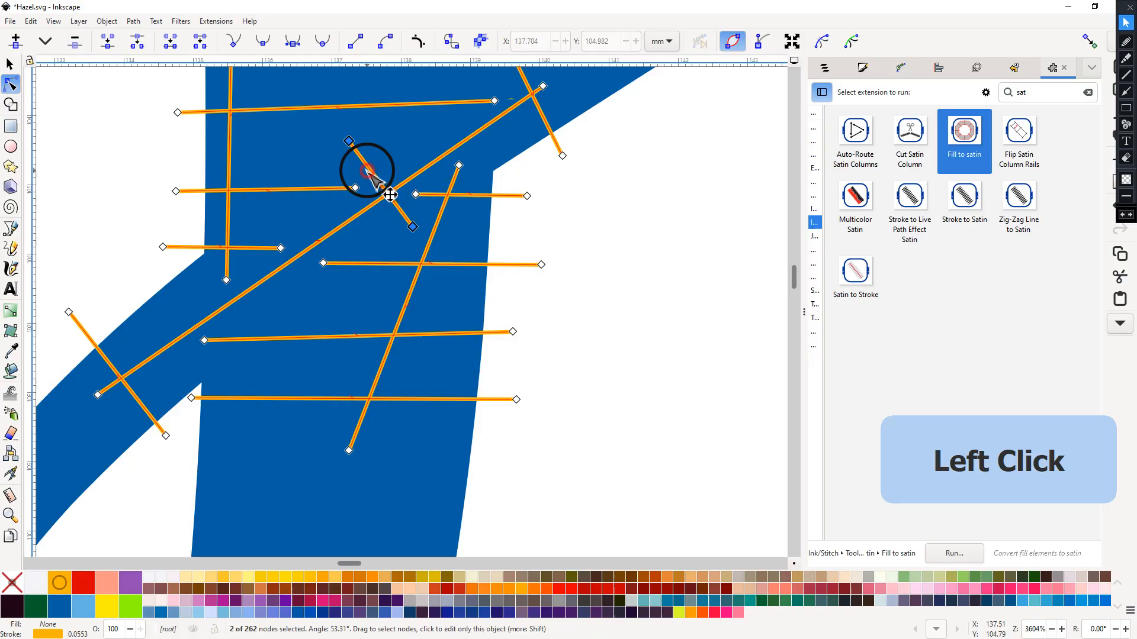
{"action": "left_click", "coordinate": [75, 41]}
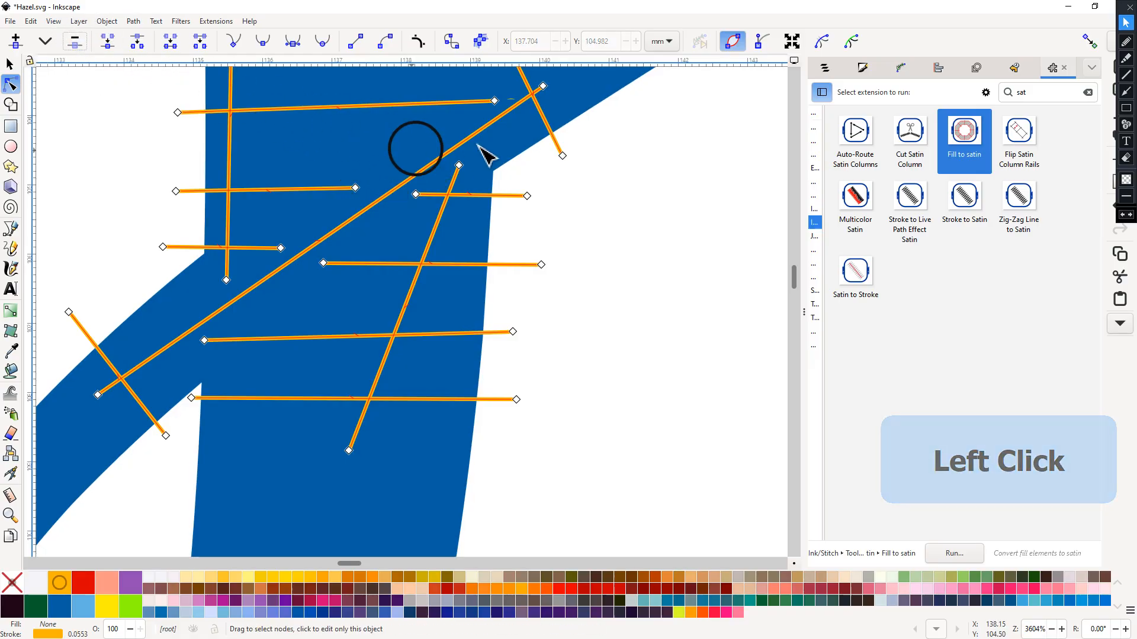
{"action": "scroll", "coordinate": [651, 184], "scroll_direction": "down", "scroll_amount": 3, "text": "ctrl"}
{"action": "middle_click", "coordinate": [707, 216]}
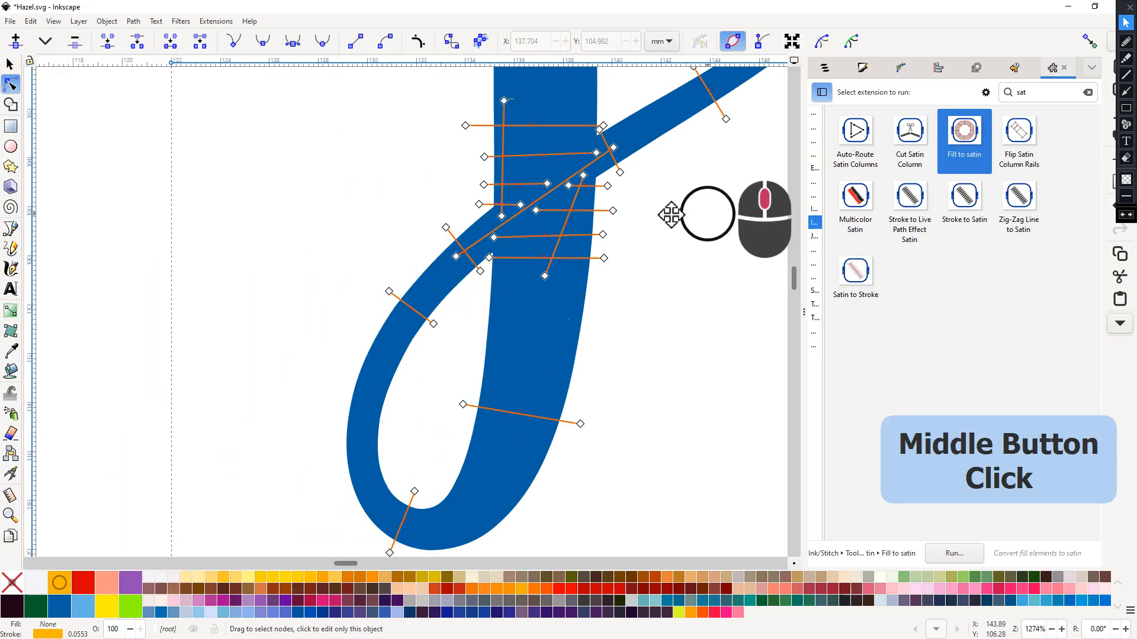
{"action": "scroll", "coordinate": [477, 141], "scroll_direction": "up", "scroll_amount": 2, "text": "ctrl"}
{"action": "scroll", "coordinate": [477, 141], "scroll_direction": "up", "scroll_amount": 1, "text": "ctrl"}
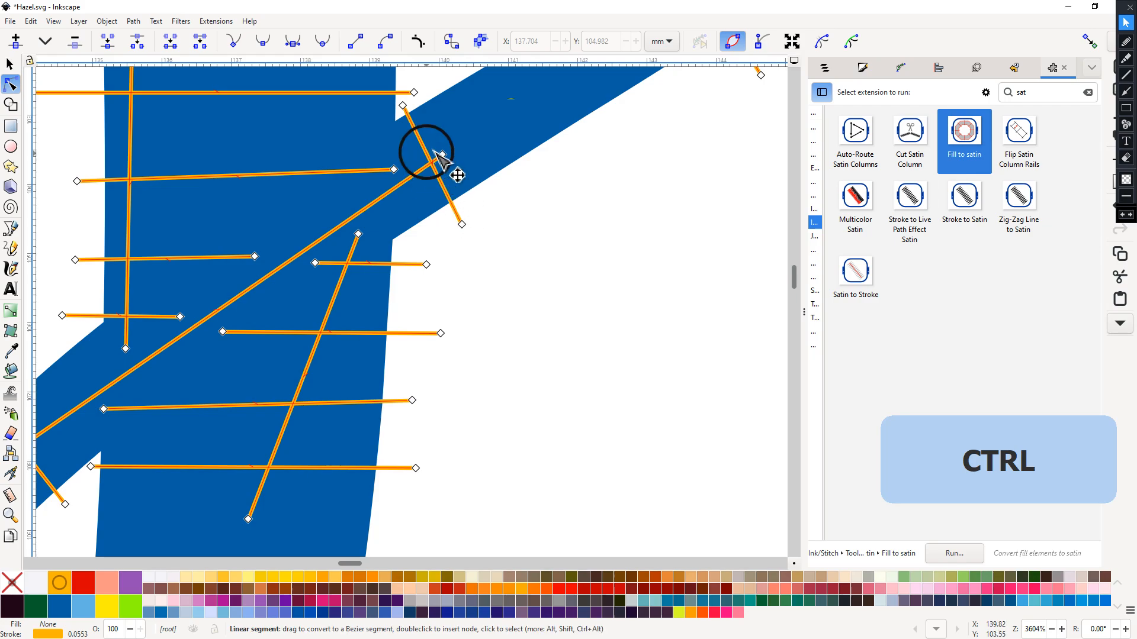
{"action": "middle_click", "coordinate": [524, 284]}
{"action": "middle_click", "coordinate": [551, 282]}
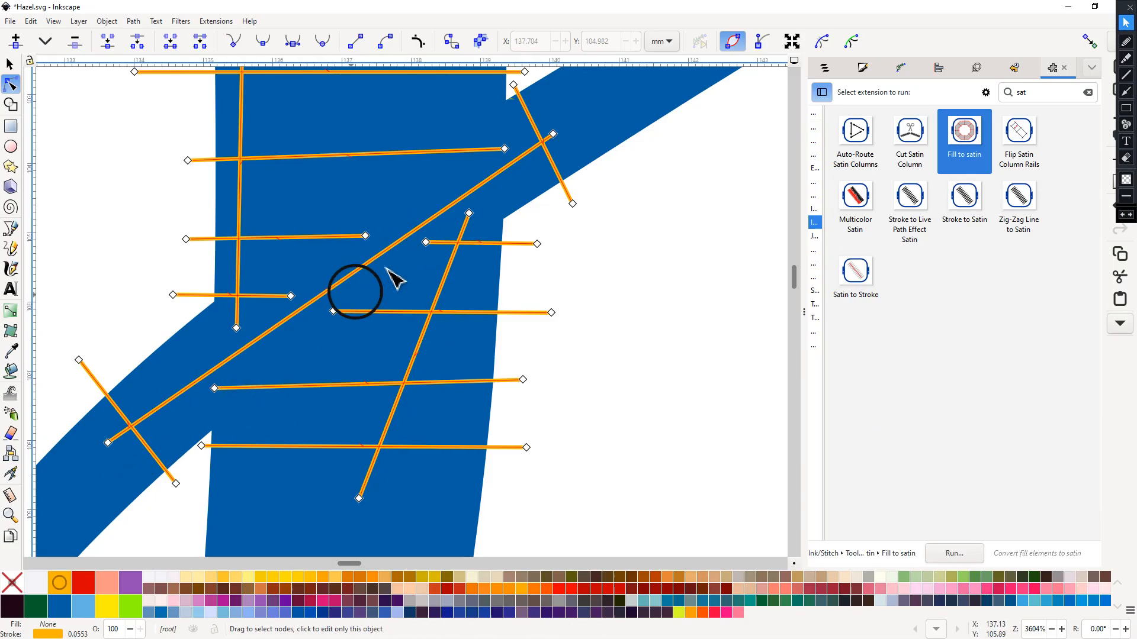
Step: Convert the whole Hazel lettering and its rung lines with Fill to satin, using 0.20 mm pull compensation plus center-walk and contour underlay
{"action": "scroll", "coordinate": [672, 259], "scroll_direction": "down", "scroll_amount": 3, "text": "ctrl"}
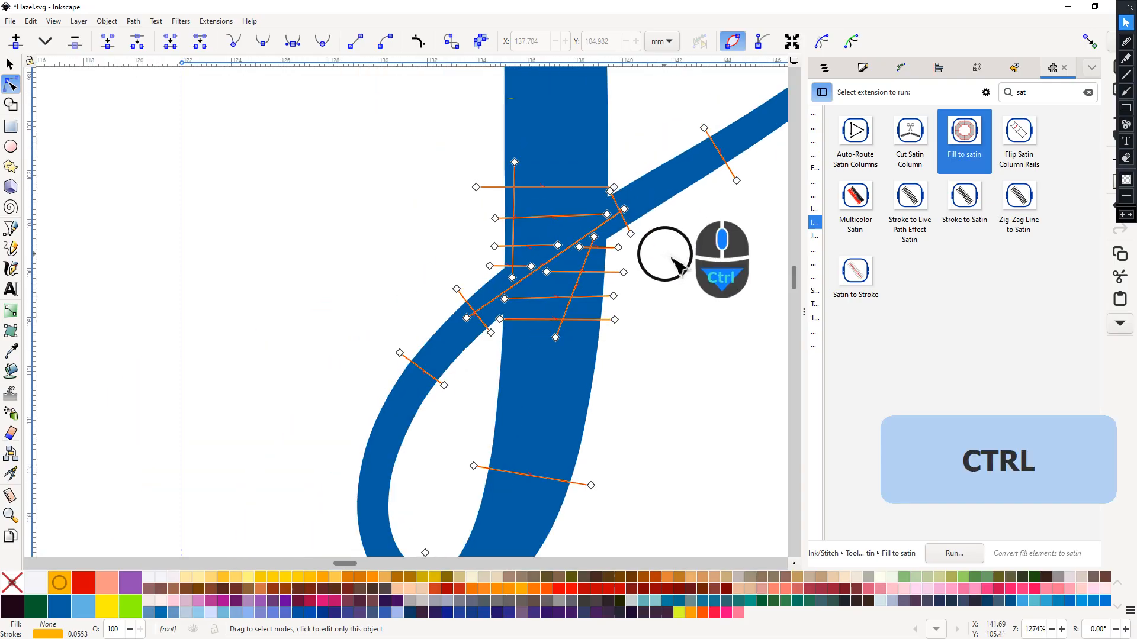
{"action": "middle_click", "coordinate": [699, 272]}
{"action": "scroll", "coordinate": [579, 273], "scroll_direction": "down", "scroll_amount": 5, "text": "ctrl"}
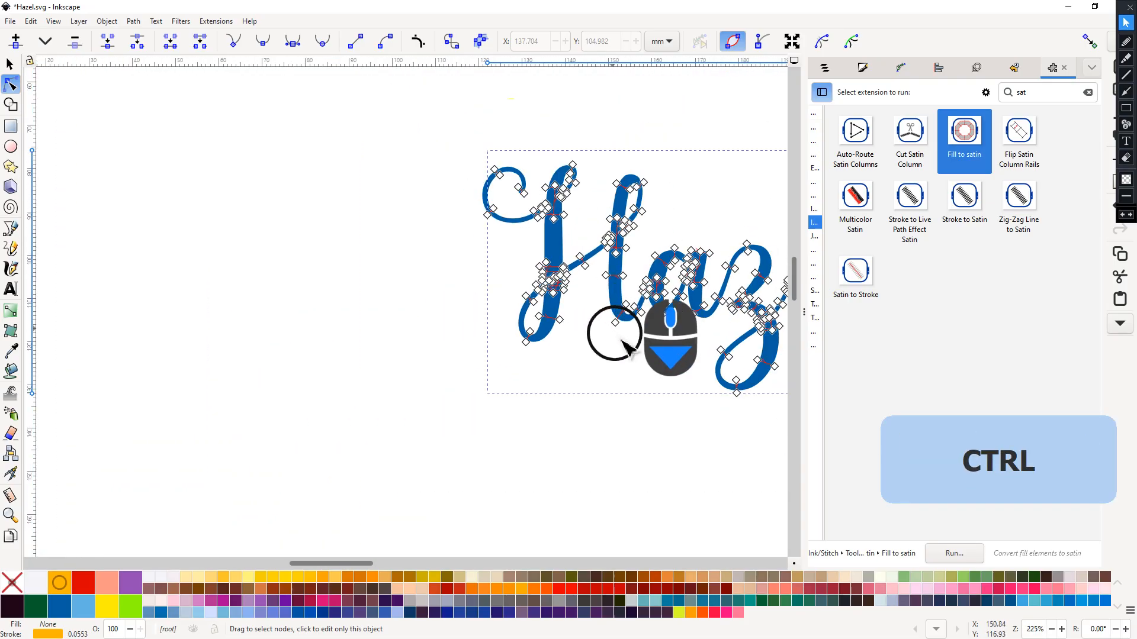
{"action": "middle_click", "coordinate": [583, 330]}
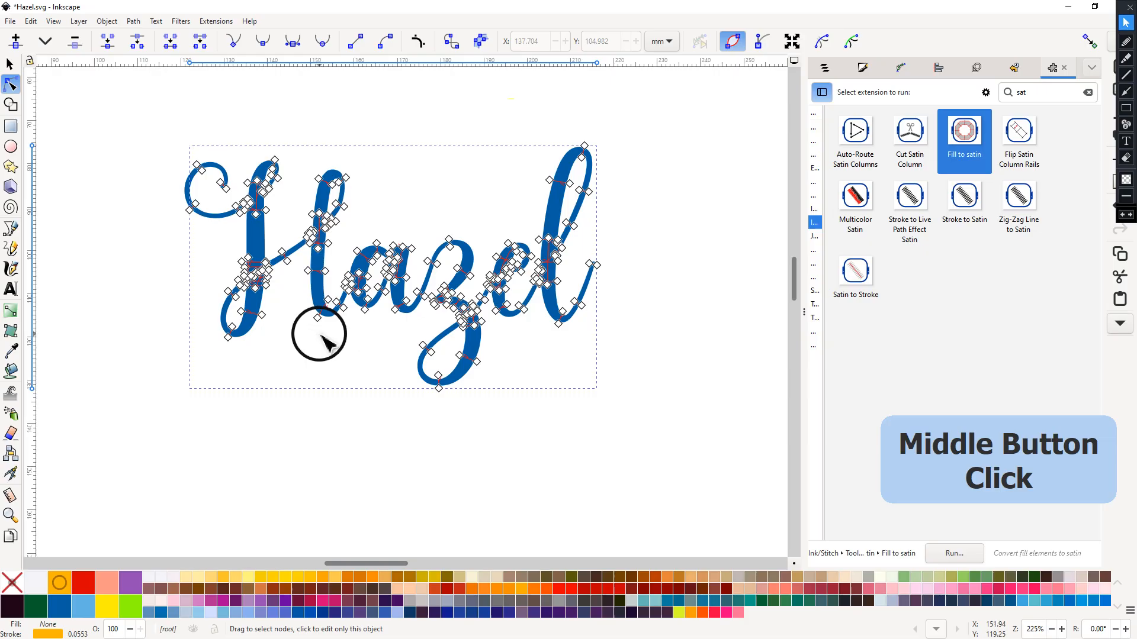
{"action": "key", "text": "space"}
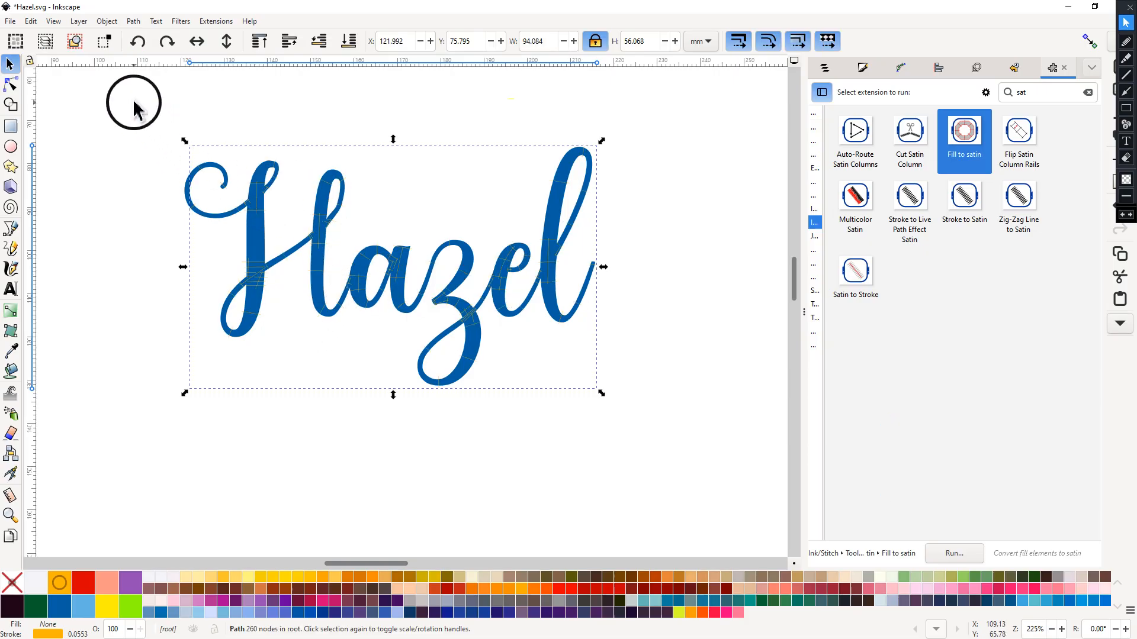
{"action": "left_click_drag", "start_coordinate": [121, 90], "coordinate": [664, 421]}
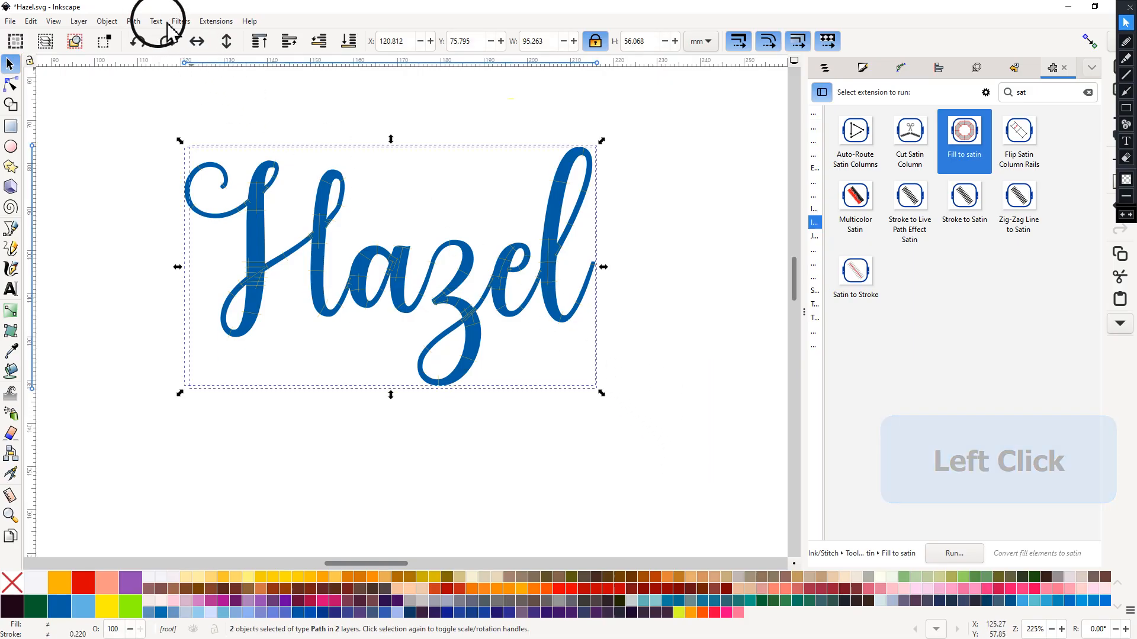
{"action": "left_click", "coordinate": [950, 554]}
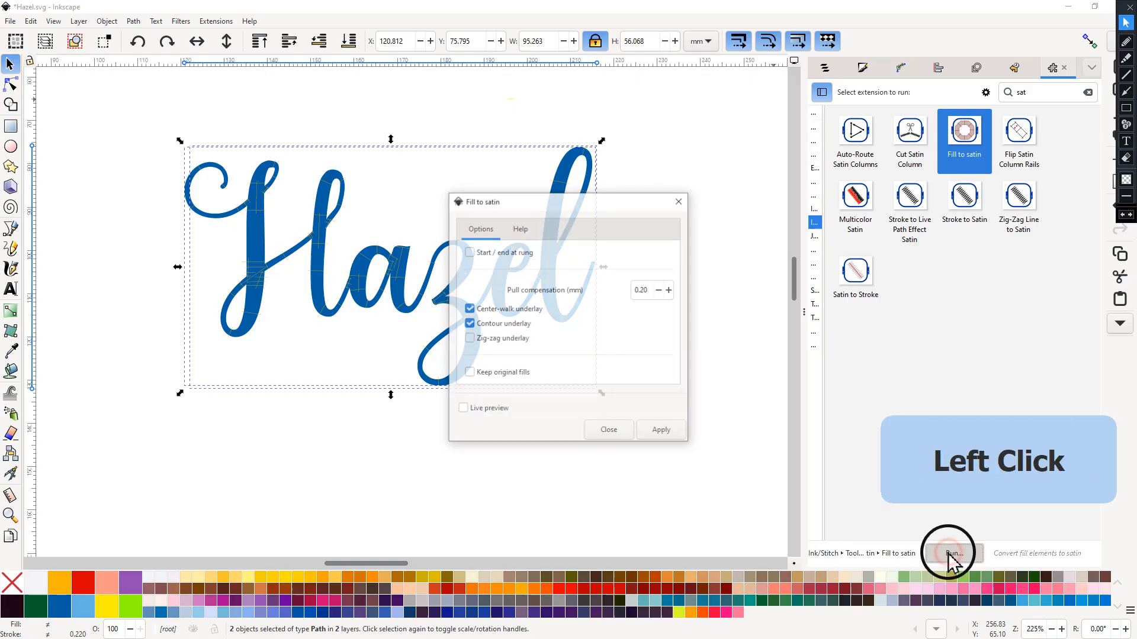
{"action": "left_click", "coordinate": [658, 431]}
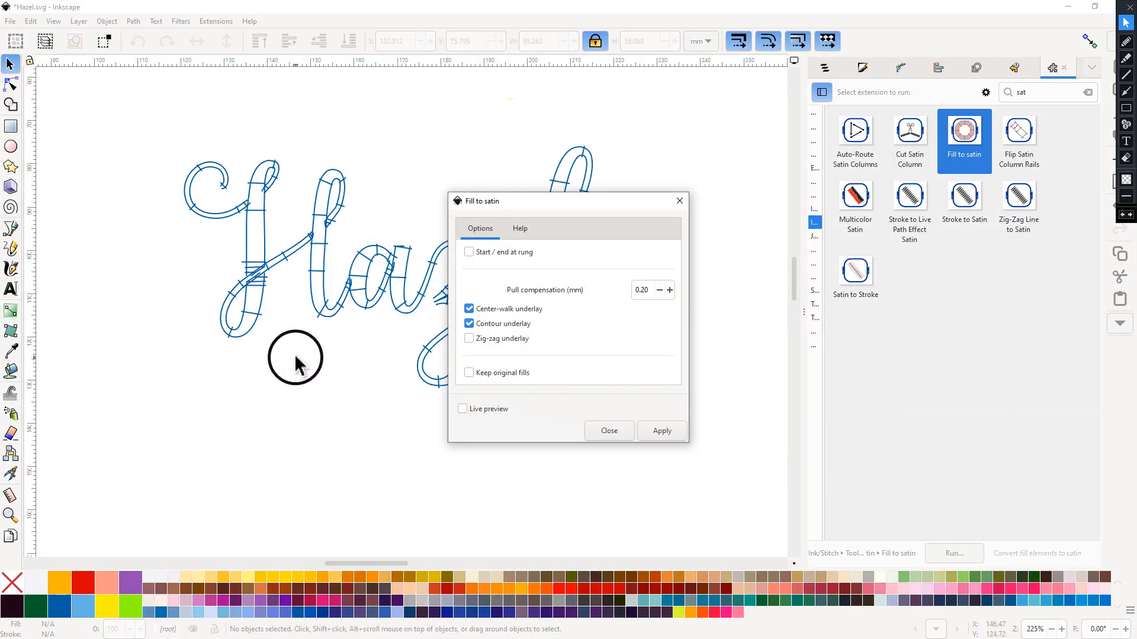
{"action": "key", "text": "ctrl"}
{"action": "left_click", "coordinate": [610, 431]}
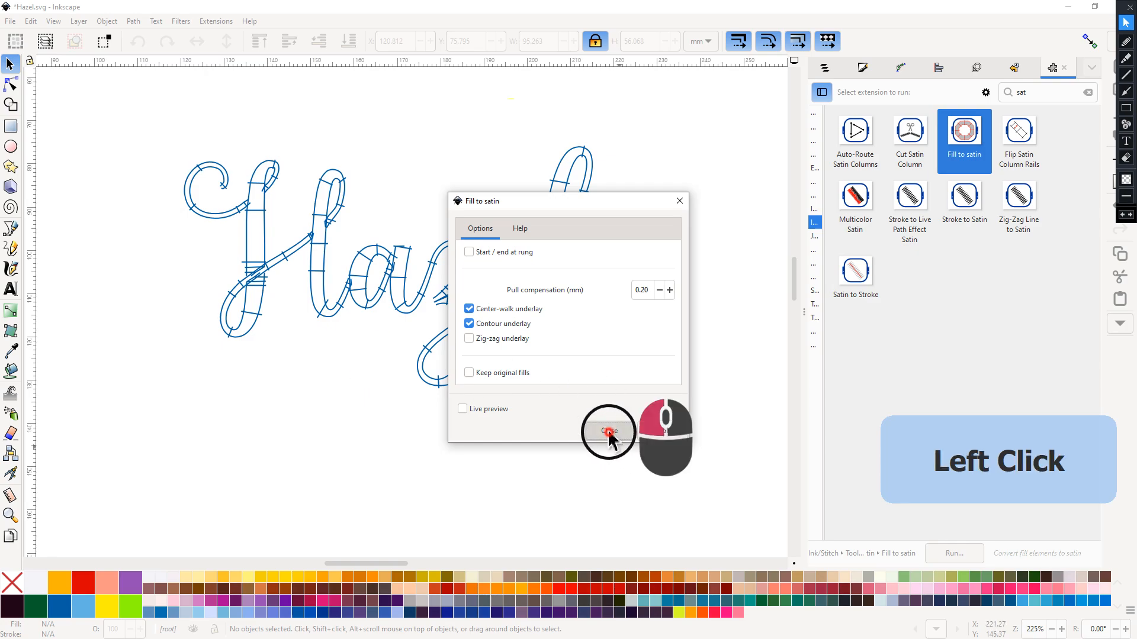
Step: At the H's first-stem junction, extend the lower column's right rail up to about X 139.46, Y 104.57 and the upper column's left rail down to about X 135.07, Y 106.28
{"action": "scroll", "coordinate": [304, 436], "scroll_direction": "up", "scroll_amount": 4}
{"action": "middle_click", "coordinate": [247, 299]}
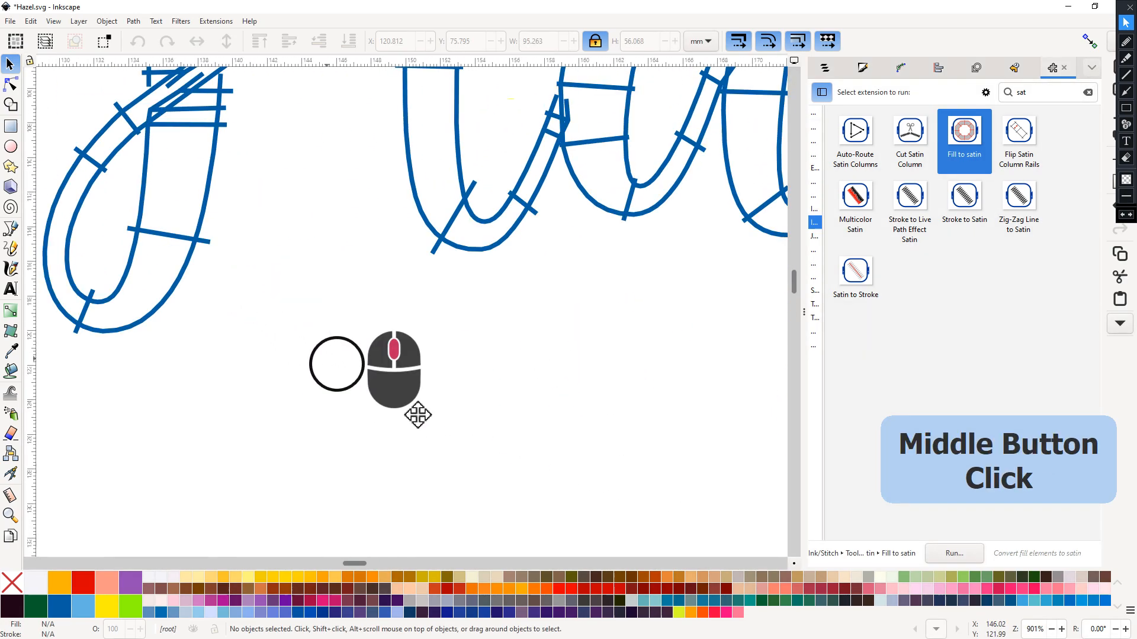
{"action": "scroll", "coordinate": [503, 314], "scroll_direction": "up", "scroll_amount": 2}
{"action": "middle_click", "coordinate": [497, 308]}
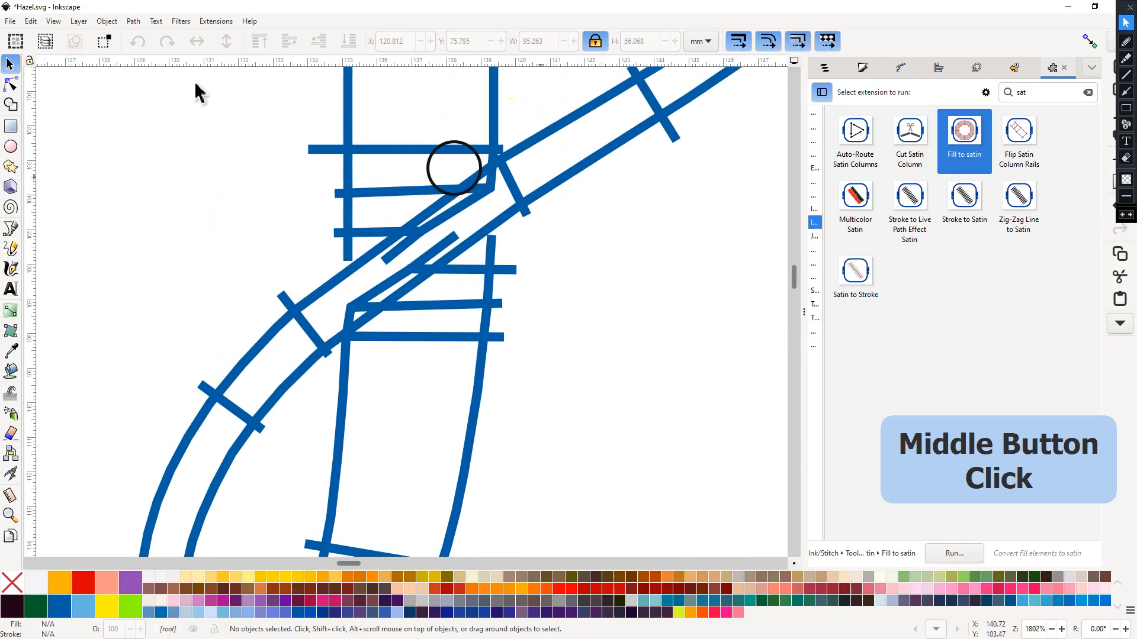
{"action": "left_click", "coordinate": [10, 86]}
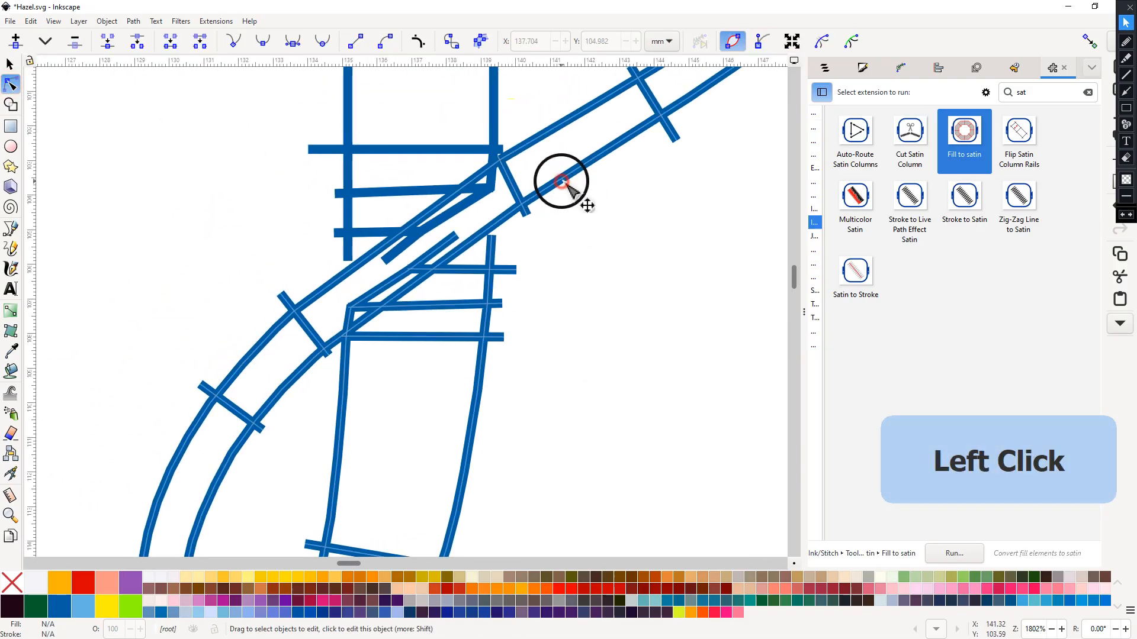
{"action": "left_click", "coordinate": [558, 182]}
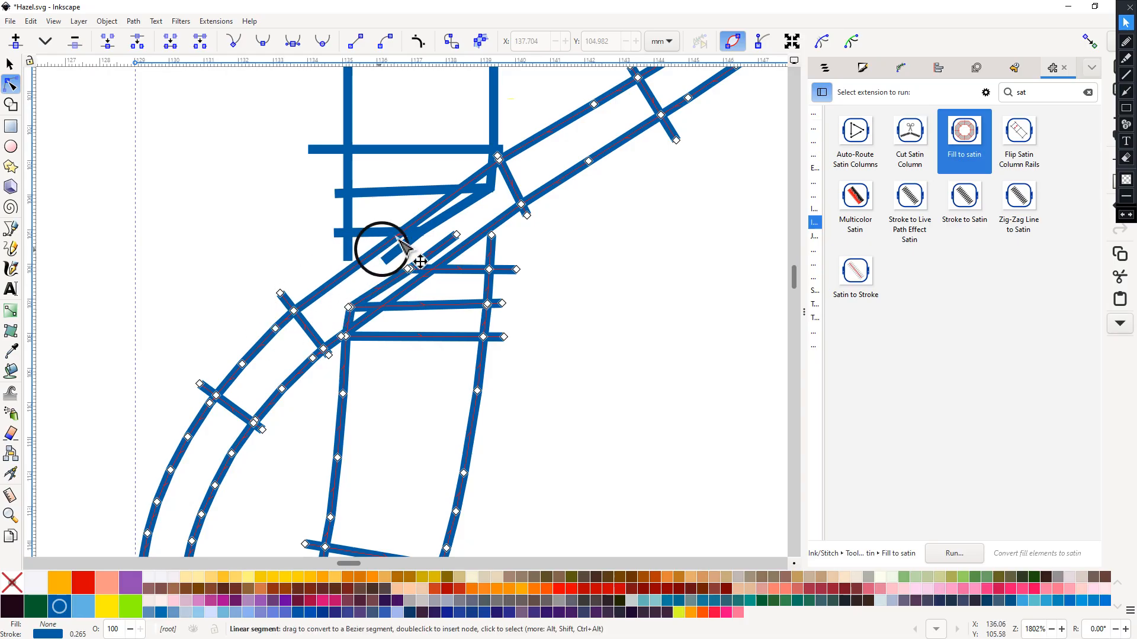
{"action": "left_click", "coordinate": [416, 223]}
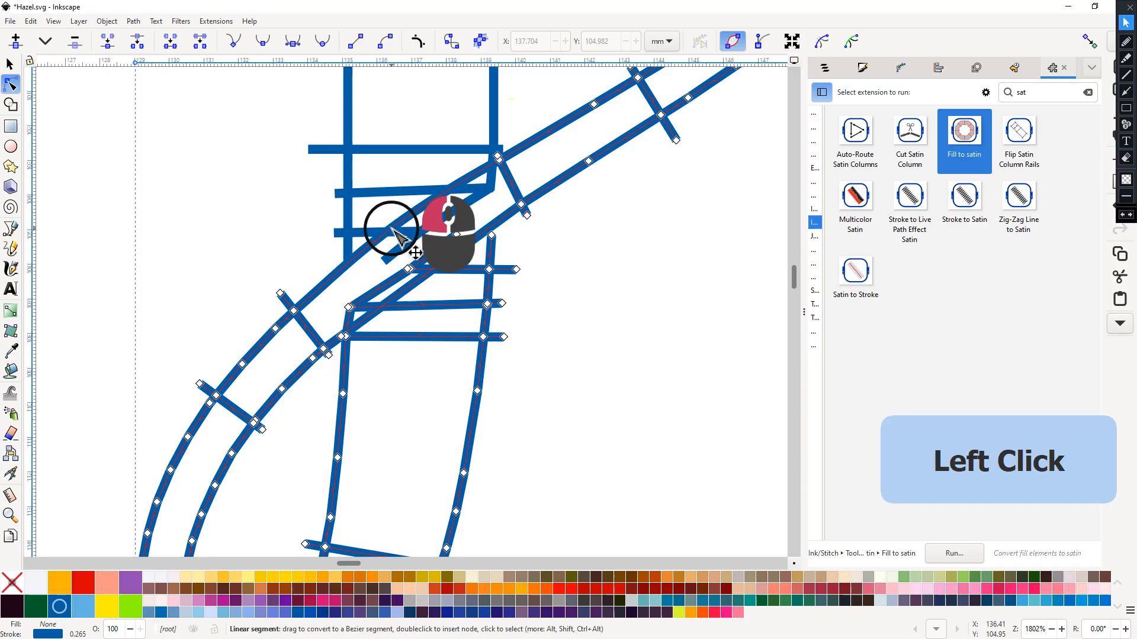
{"action": "left_click", "coordinate": [442, 268]}
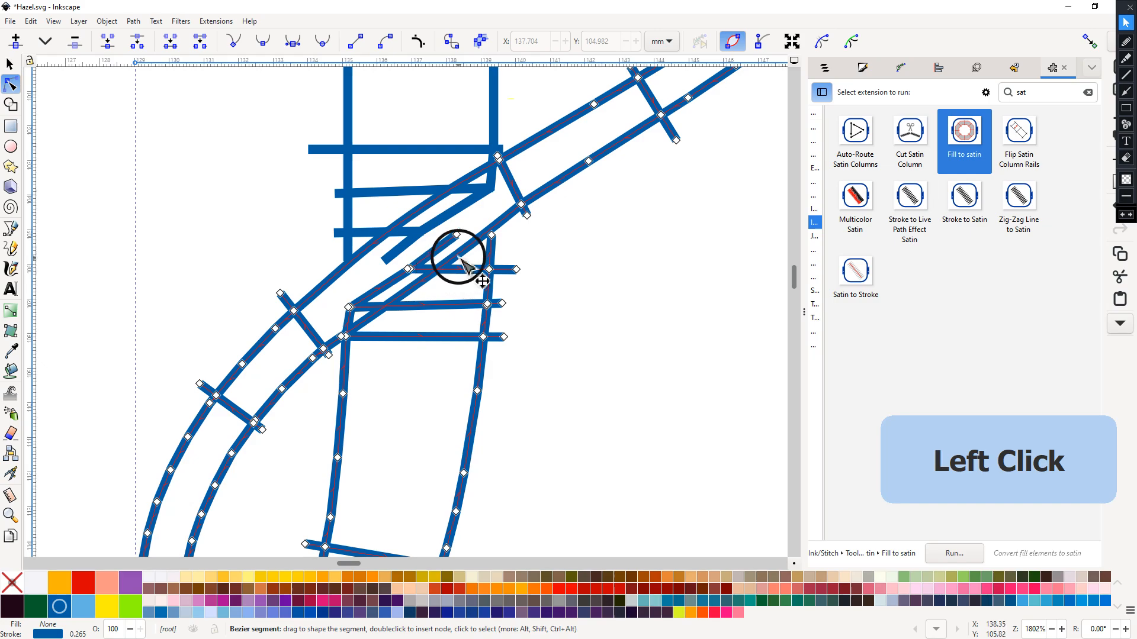
{"action": "left_click_drag", "start_coordinate": [494, 235], "coordinate": [501, 217]}
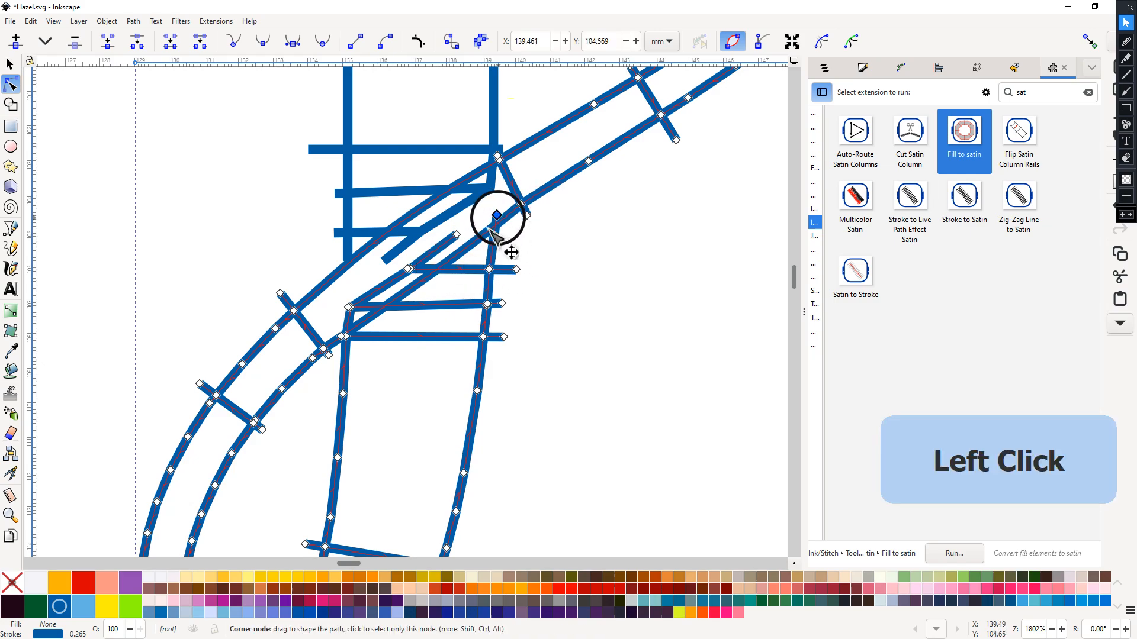
{"action": "left_click", "coordinate": [428, 226]}
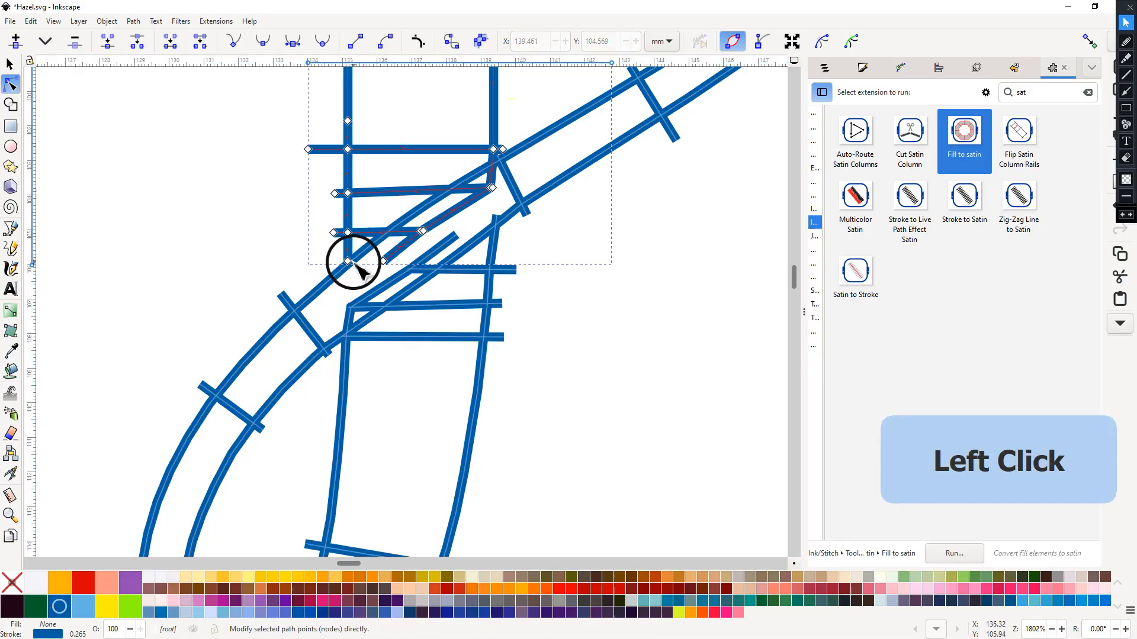
{"action": "left_click_drag", "start_coordinate": [348, 260], "coordinate": [346, 274]}
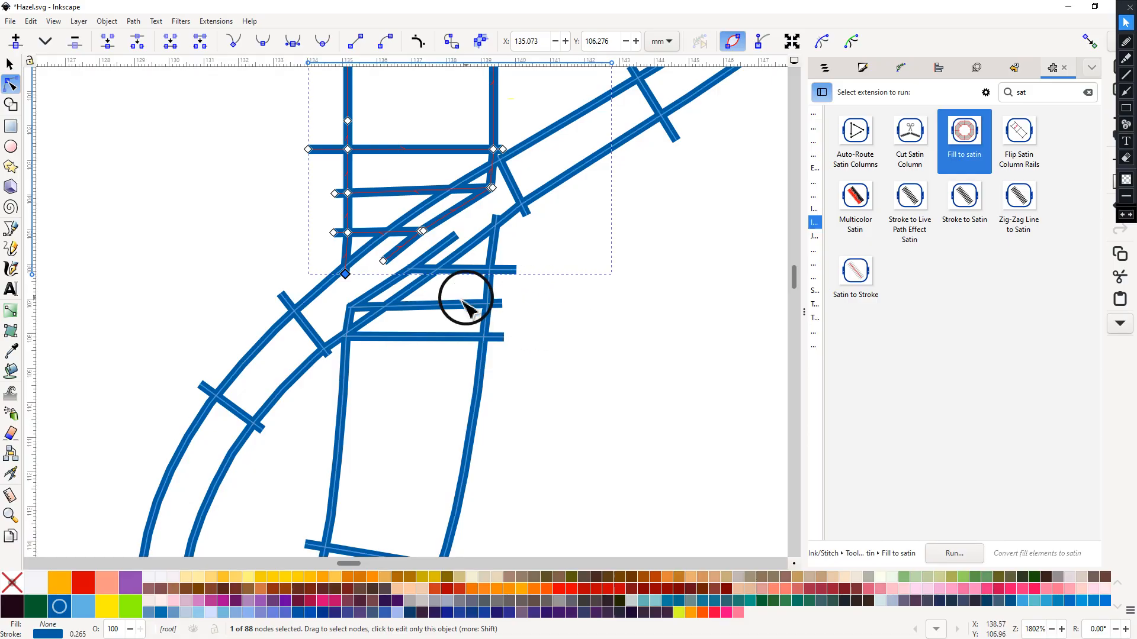
Step: Delete the two uppermost horizontal rungs from the satin column of the H's lower first stem, just below the crossbar
{"action": "left_click", "coordinate": [432, 308]}
{"action": "left_click", "coordinate": [82, 48]}
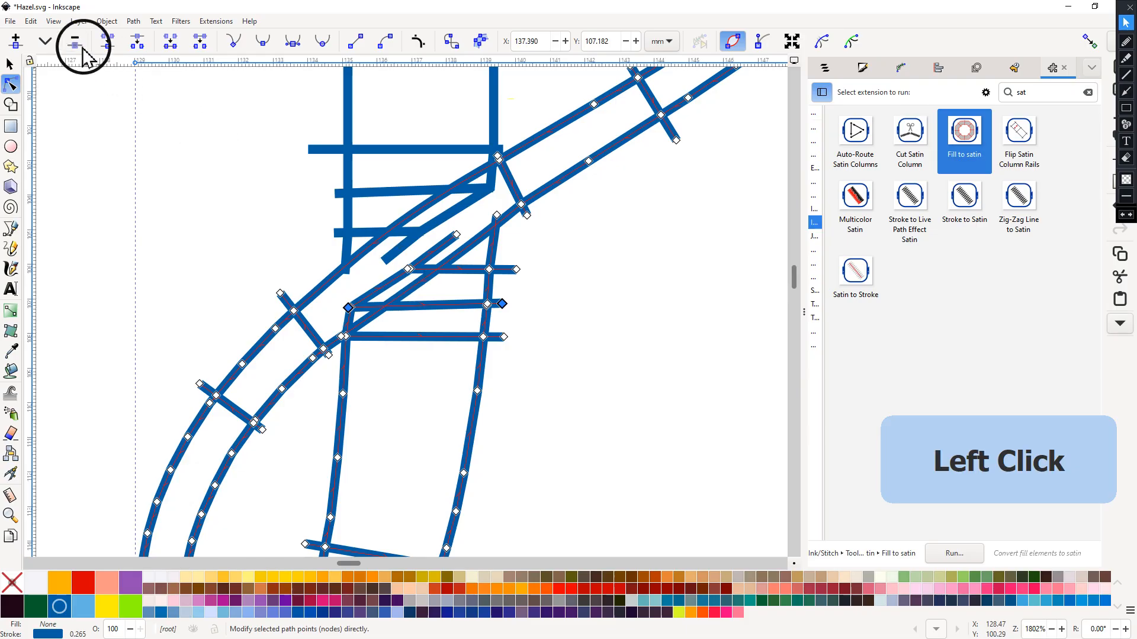
{"action": "left_click", "coordinate": [466, 270]}
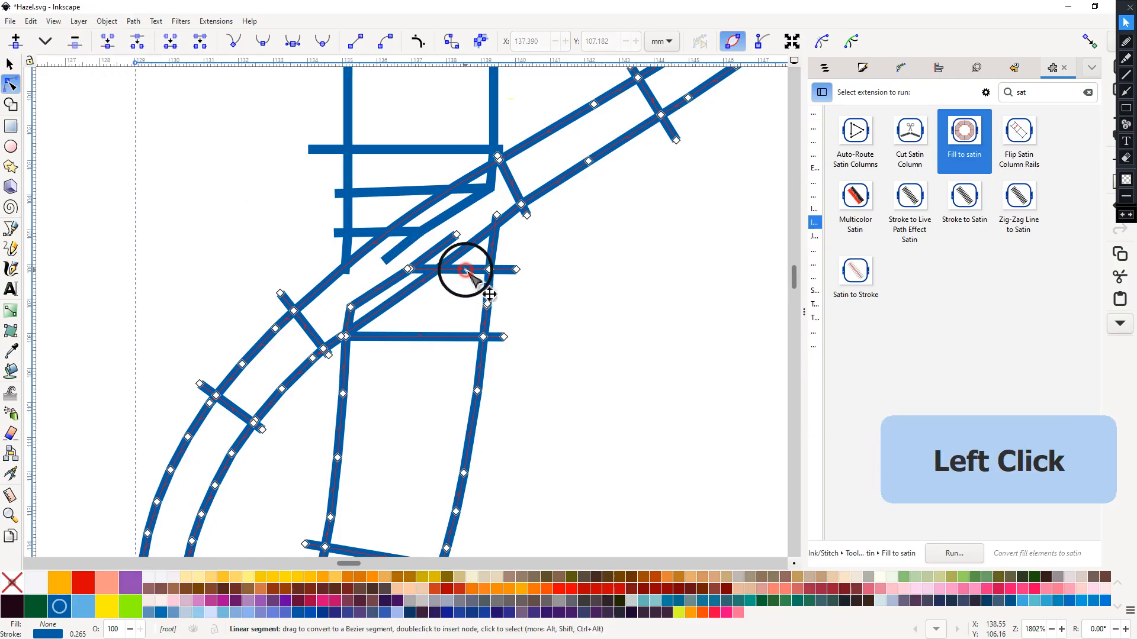
{"action": "left_click", "coordinate": [73, 43]}
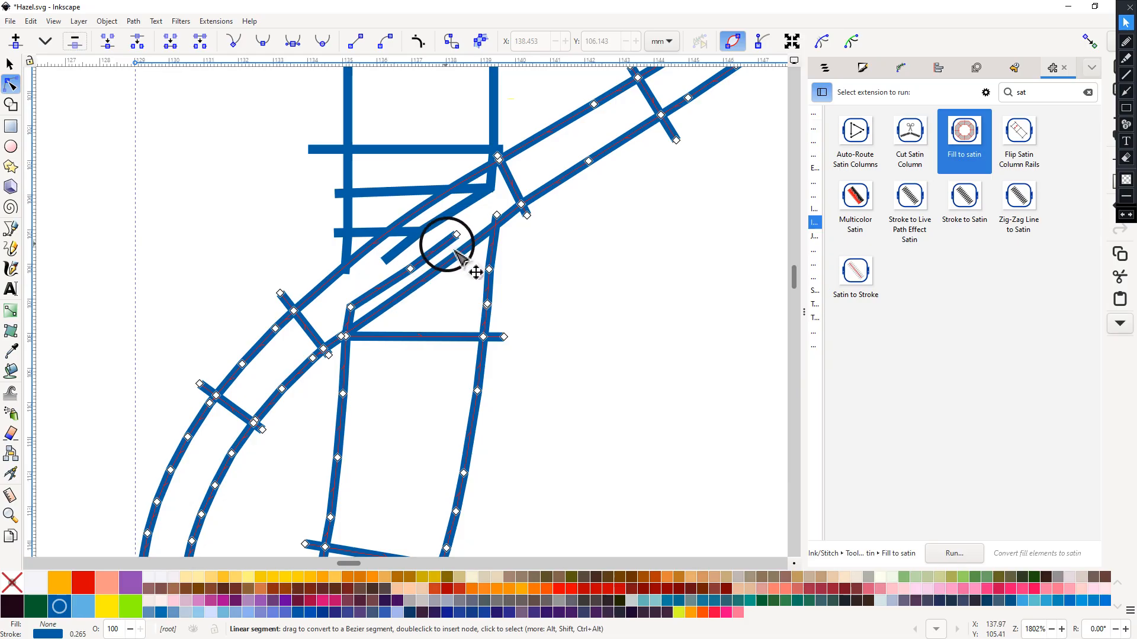
Step: Examine the rails and rungs at the H's upper junctions, its second stem and the bowl of the a
{"action": "scroll", "coordinate": [583, 302], "scroll_direction": "down", "scroll_amount": 4, "text": "ctrl"}
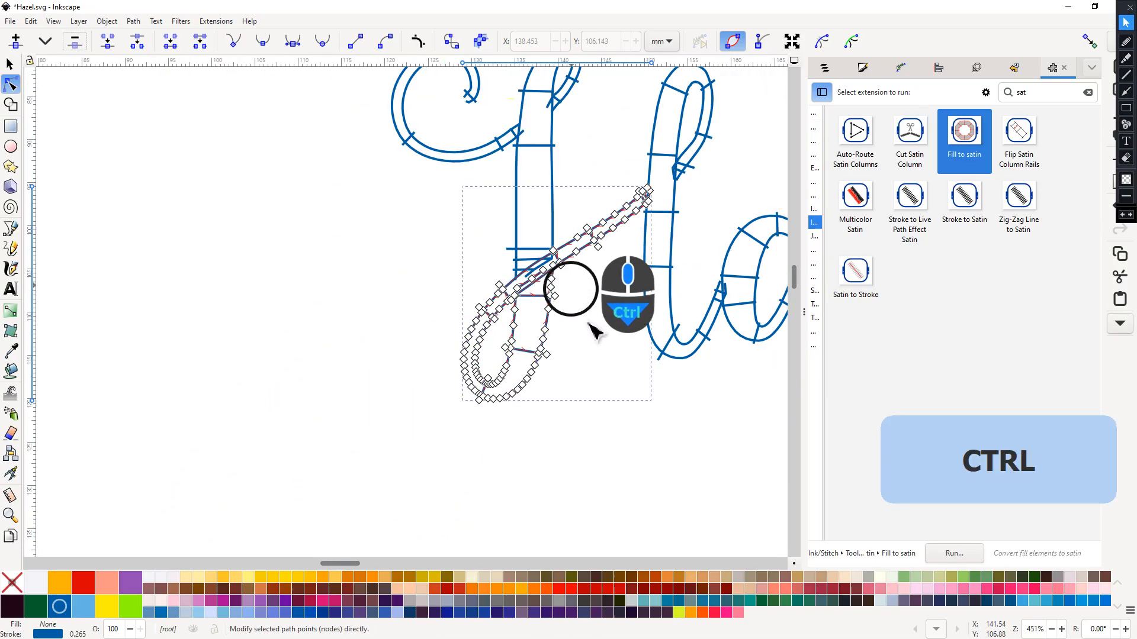
{"action": "left_click_drag", "start_coordinate": [593, 323], "coordinate": [464, 430]}
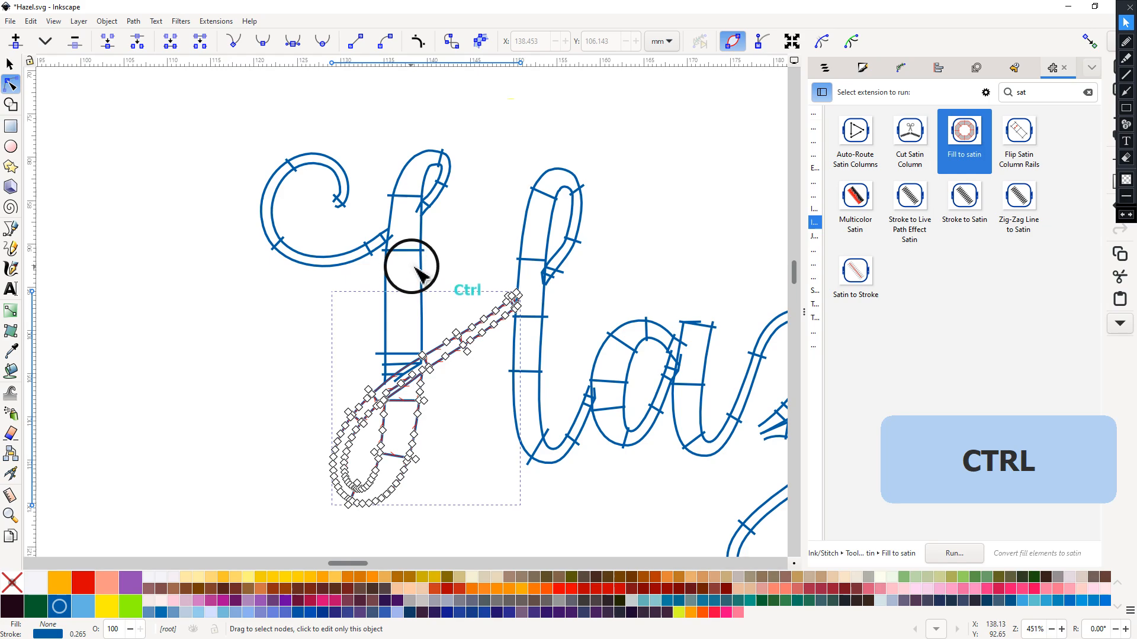
{"action": "scroll", "coordinate": [417, 272], "scroll_direction": "up", "scroll_amount": 4, "text": "ctrl"}
{"action": "left_click_drag", "start_coordinate": [406, 166], "coordinate": [367, 309]}
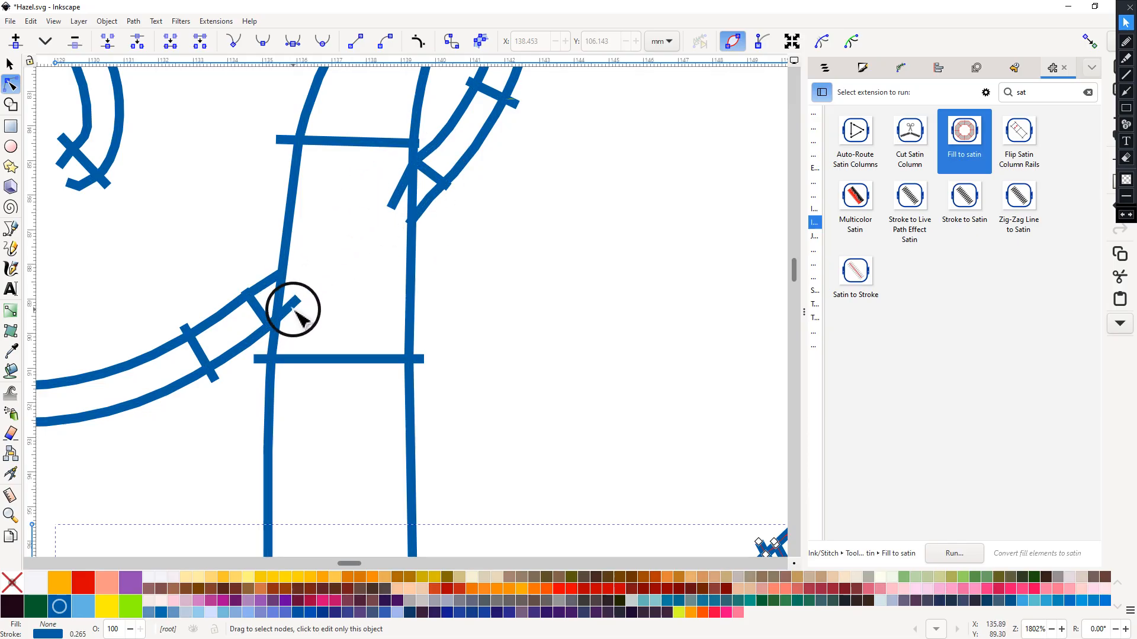
{"action": "scroll", "coordinate": [298, 310], "scroll_direction": "down", "scroll_amount": 1}
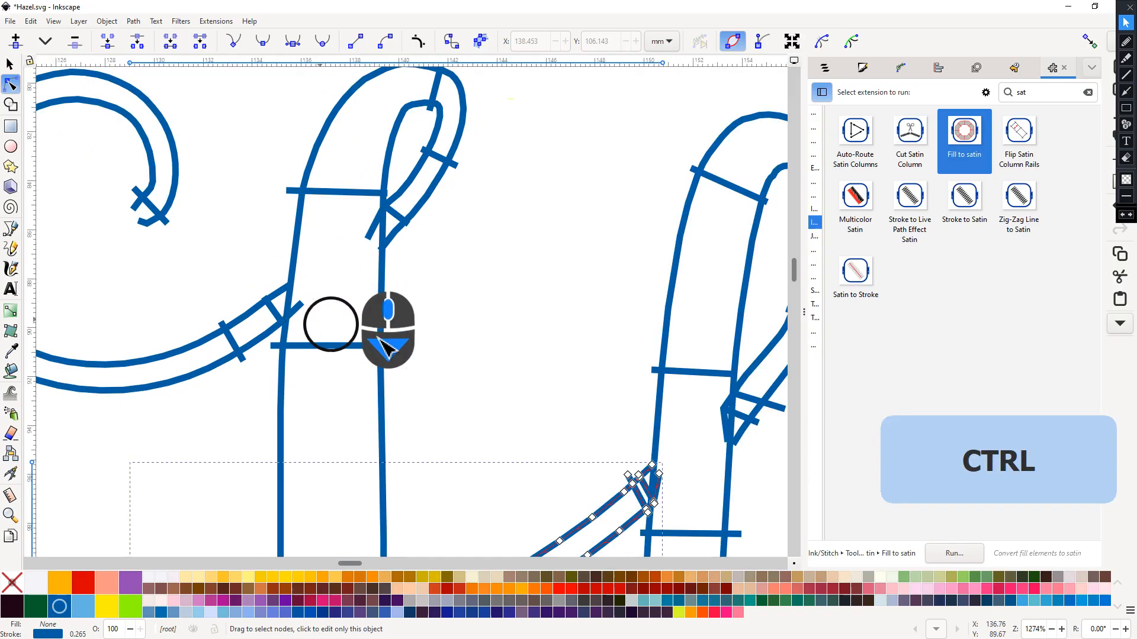
{"action": "scroll", "coordinate": [486, 379], "scroll_direction": "down", "scroll_amount": 2}
{"action": "left_click_drag", "start_coordinate": [485, 378], "coordinate": [251, 327]}
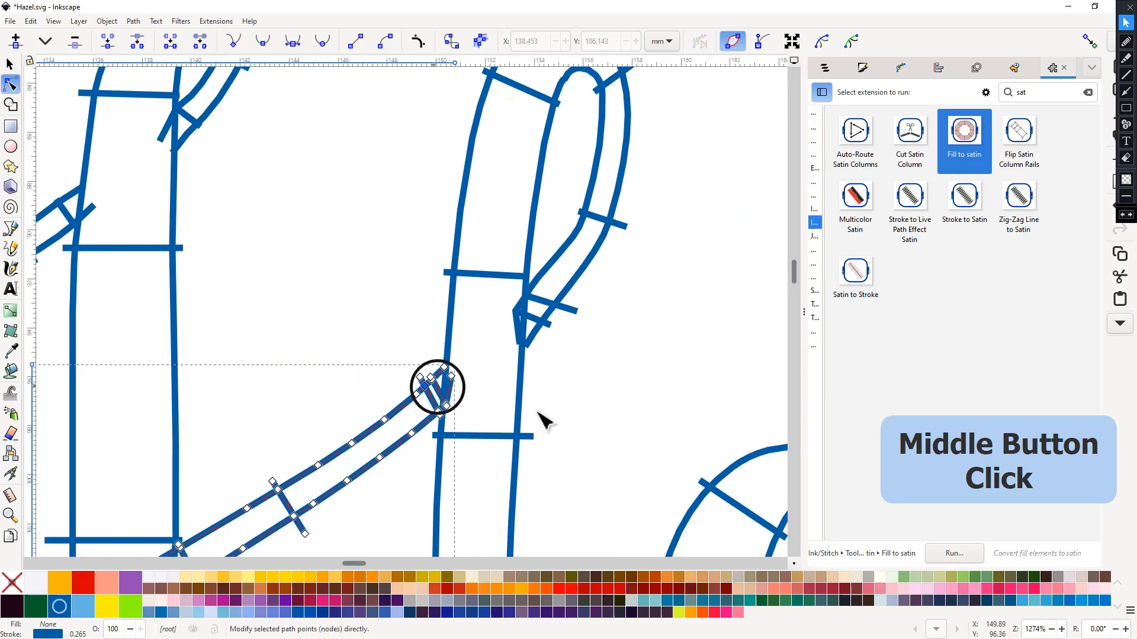
{"action": "left_click_drag", "start_coordinate": [595, 399], "coordinate": [368, 171]}
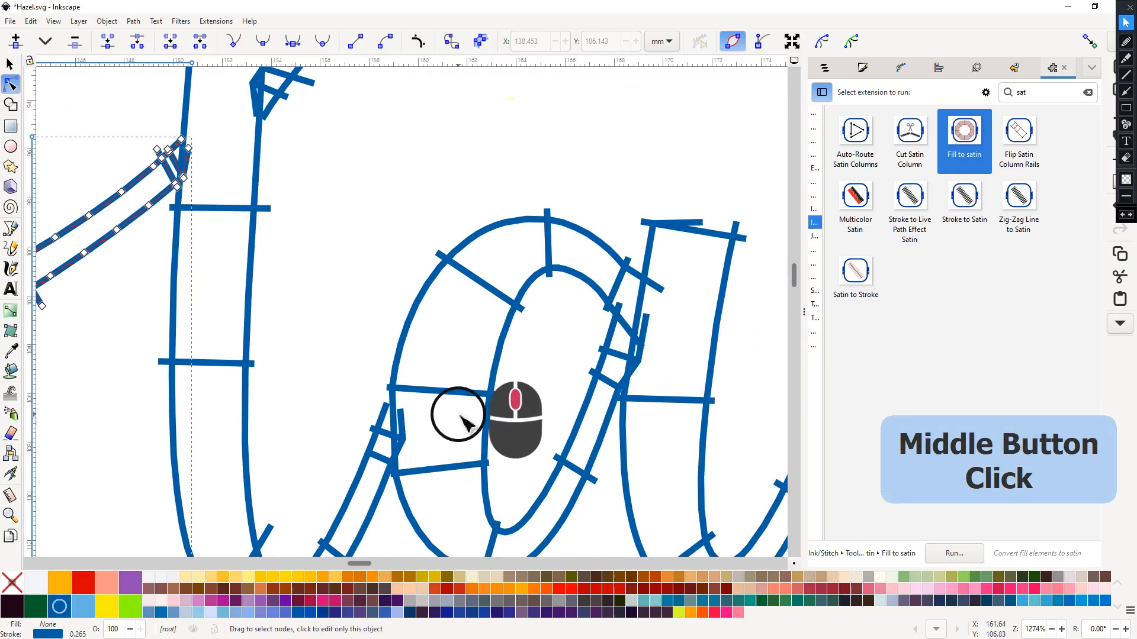
{"action": "left_click_drag", "start_coordinate": [458, 415], "coordinate": [438, 271]}
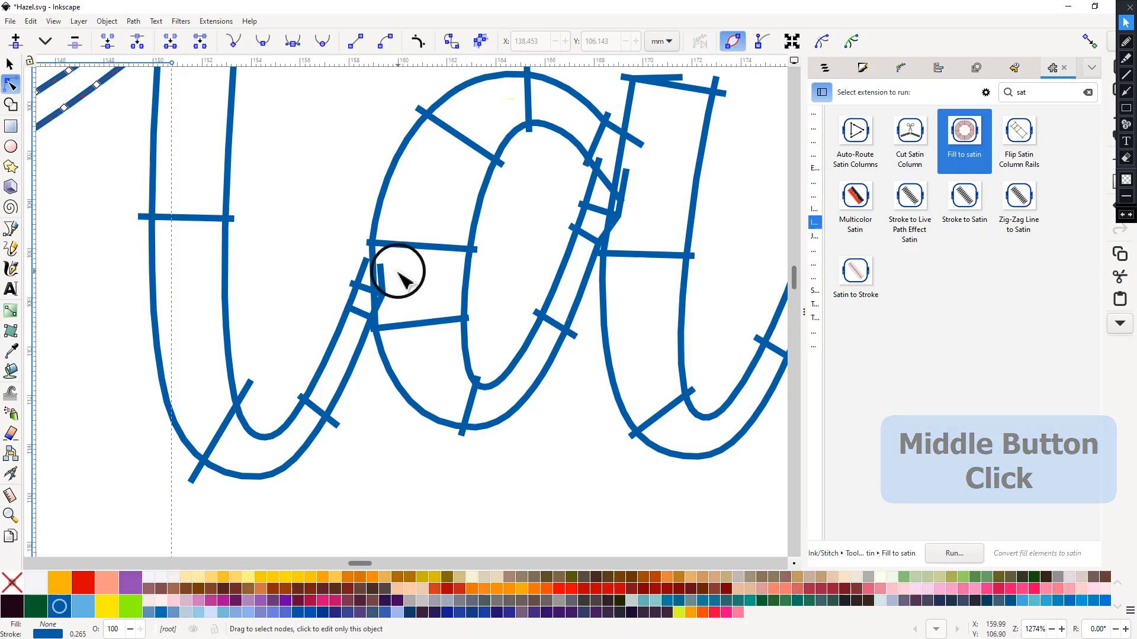
{"action": "left_click_drag", "start_coordinate": [556, 239], "coordinate": [400, 285]}
Step: Move the bent rail's free end at the top of the a's second stem slightly left and up, to about X 171.22, Y 98.88 mm
{"action": "key", "text": "ctrl"}
{"action": "scroll", "coordinate": [496, 273], "scroll_direction": "up", "scroll_amount": 2, "text": "ctrl"}
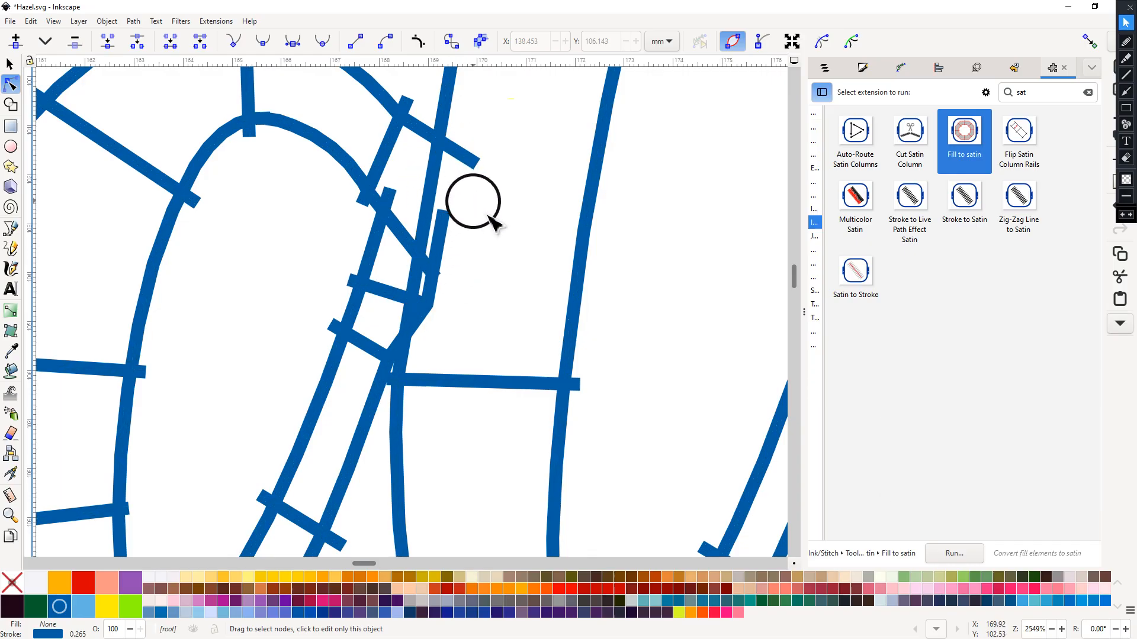
{"action": "left_click_drag", "start_coordinate": [522, 188], "coordinate": [428, 354]}
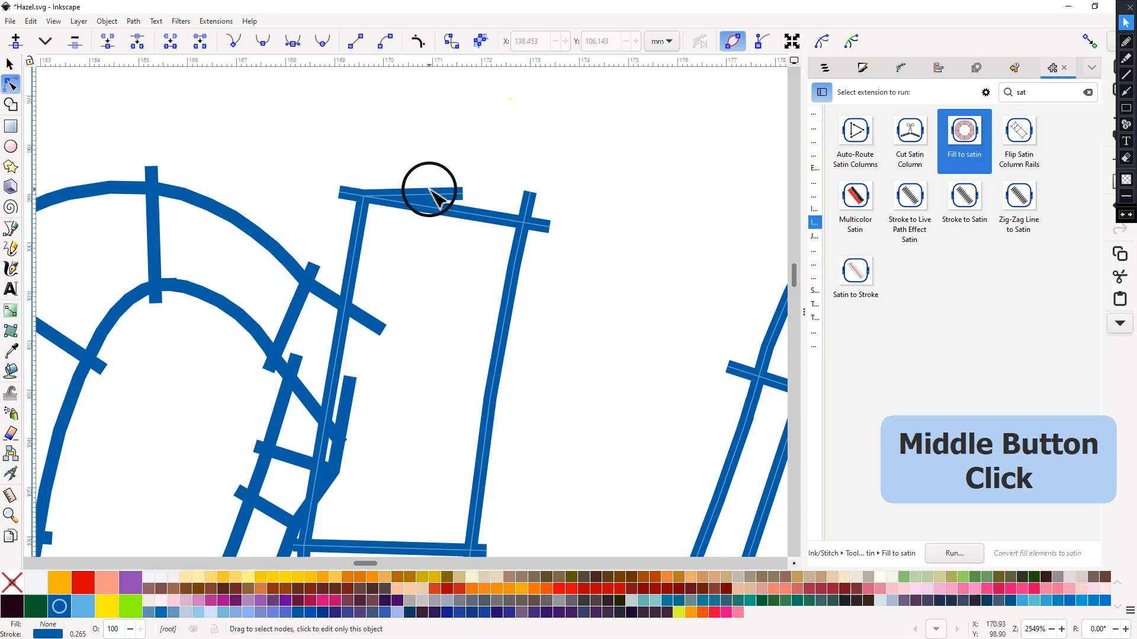
{"action": "left_click", "coordinate": [443, 200]}
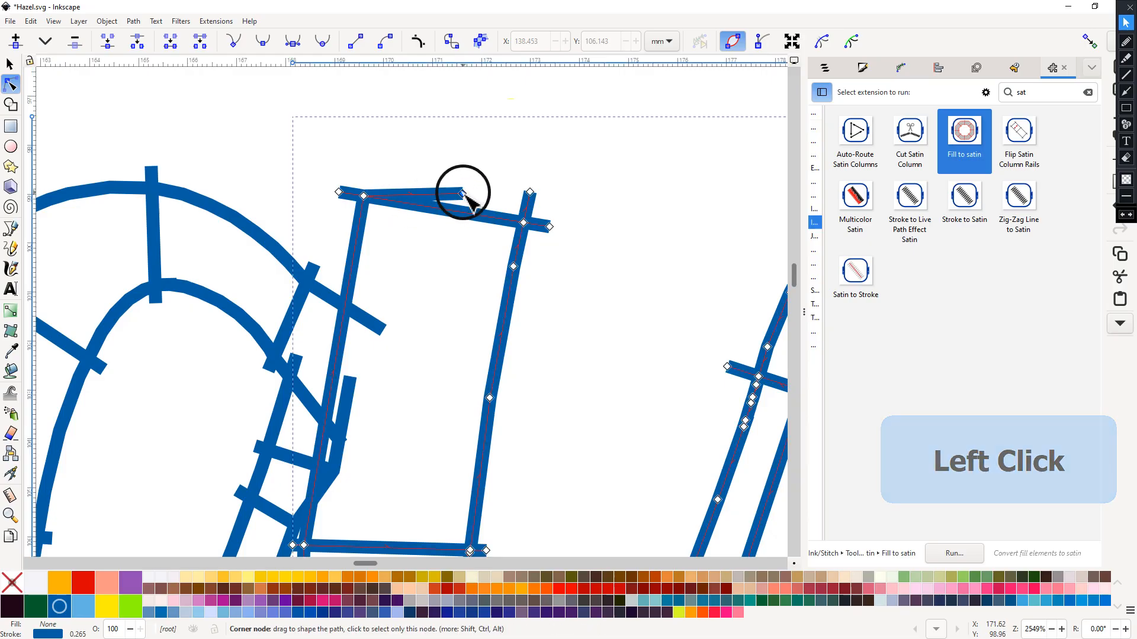
{"action": "mouse_move", "coordinate": [462, 193]}
{"action": "left_mouse_down"}
{"action": "mouse_move", "coordinate": [377, 149]}
{"action": "mouse_move", "coordinate": [457, 165]}
{"action": "mouse_move", "coordinate": [466, 189]}
{"action": "mouse_move", "coordinate": [443, 187]}
{"action": "left_mouse_up"}
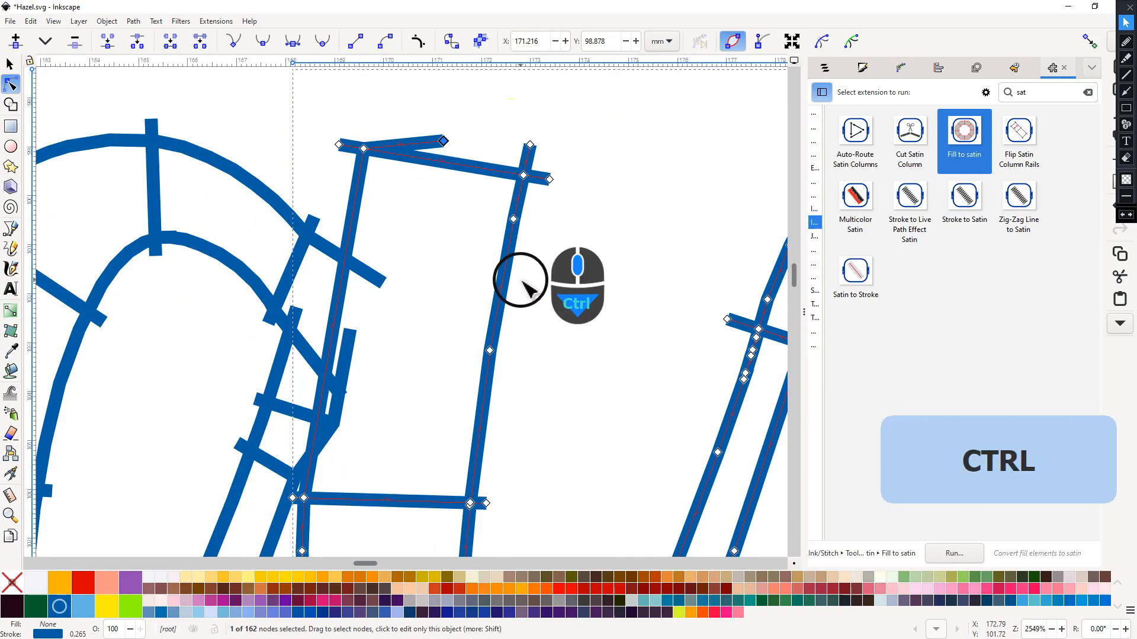
Step: Shift the two end nodes of the right rail on the e's exit stroke slightly right and up, to about X 203.44, Y 105.52 mm
{"action": "scroll", "coordinate": [520, 278], "scroll_direction": "down", "scroll_amount": 3}
{"action": "left_click_drag", "start_coordinate": [595, 382], "coordinate": [345, 210]}
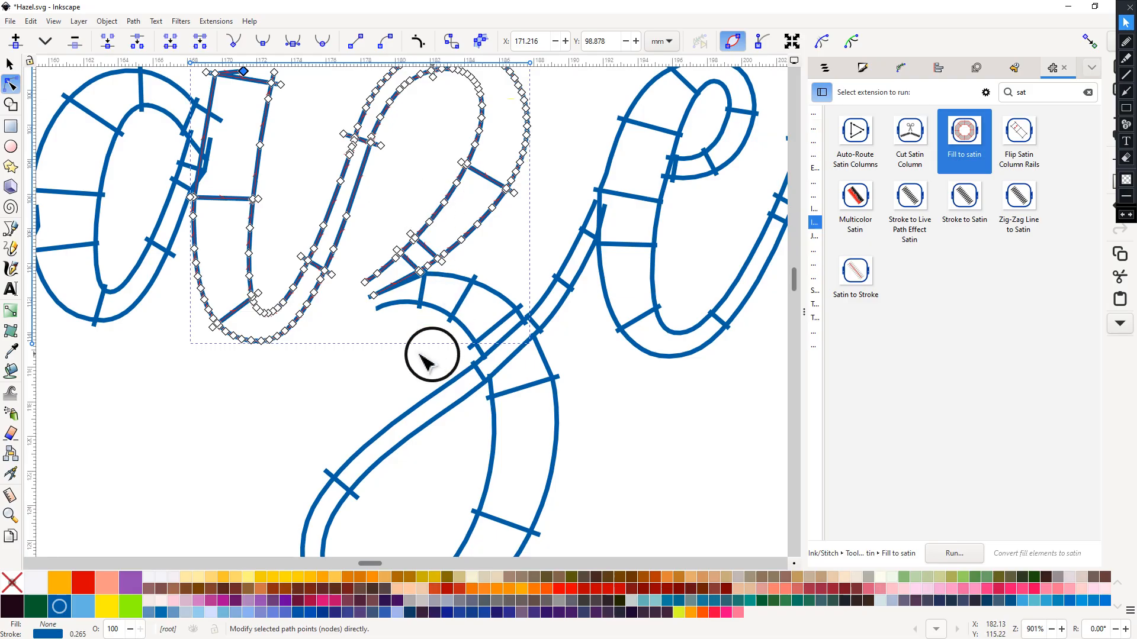
{"action": "scroll", "coordinate": [559, 370], "scroll_direction": "down", "scroll_amount": 6}
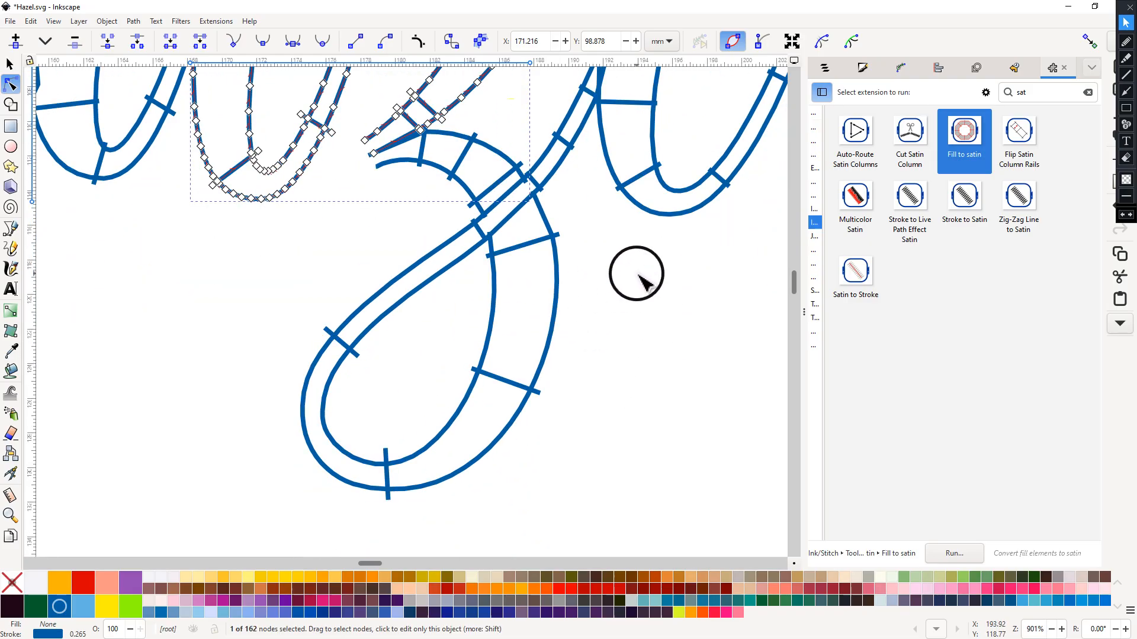
{"action": "left_click_drag", "start_coordinate": [648, 294], "coordinate": [609, 413]}
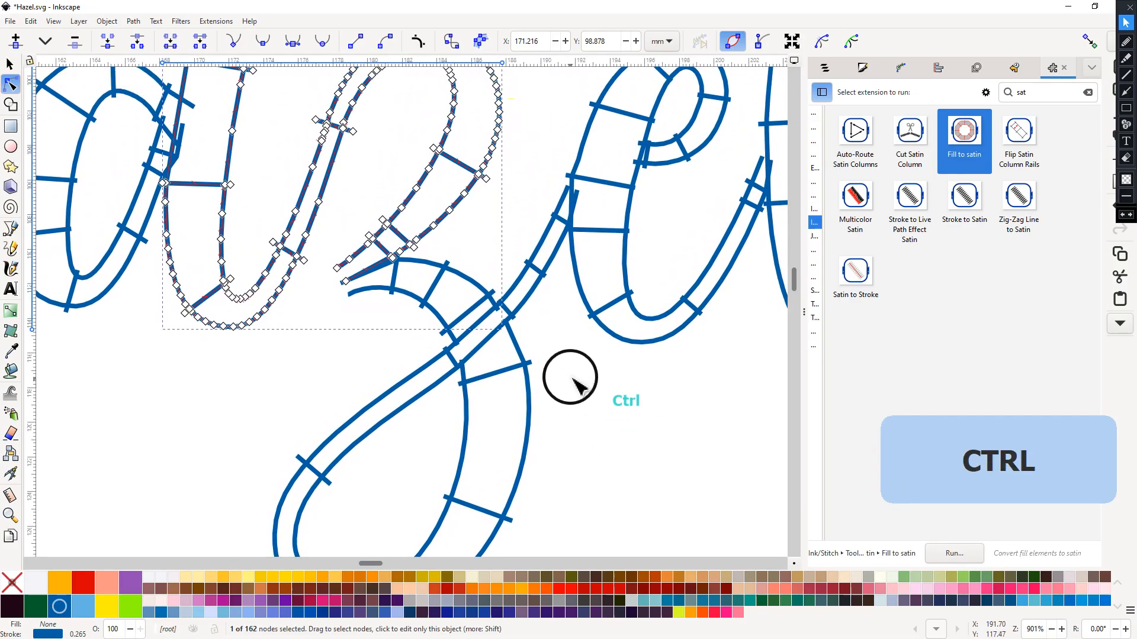
{"action": "scroll", "coordinate": [563, 381], "scroll_direction": "up", "scroll_amount": 2, "text": "ctrl"}
{"action": "left_click_drag", "start_coordinate": [581, 325], "coordinate": [256, 371]}
{"action": "left_click_drag", "start_coordinate": [509, 365], "coordinate": [229, 577]}
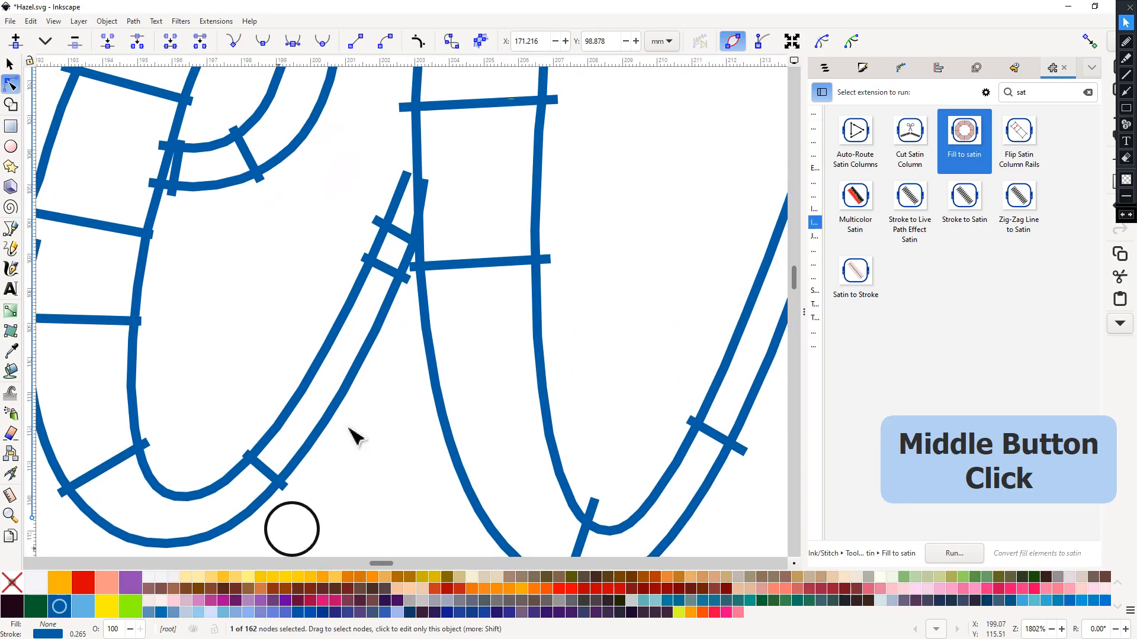
{"action": "left_click", "coordinate": [427, 190]}
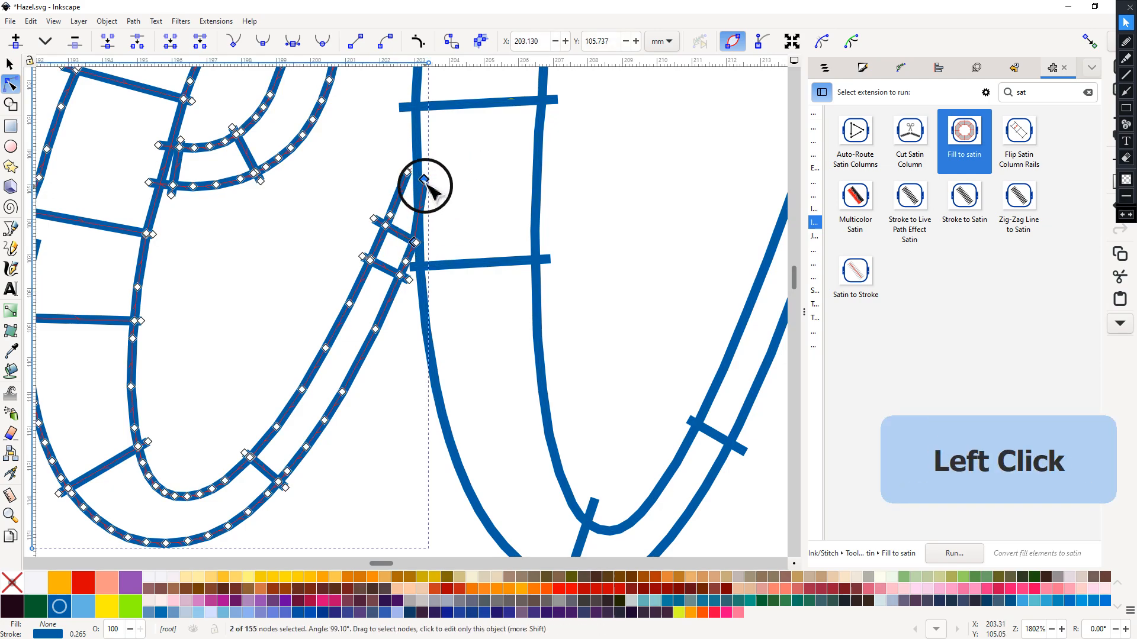
{"action": "left_click_drag", "start_coordinate": [424, 180], "coordinate": [435, 174]}
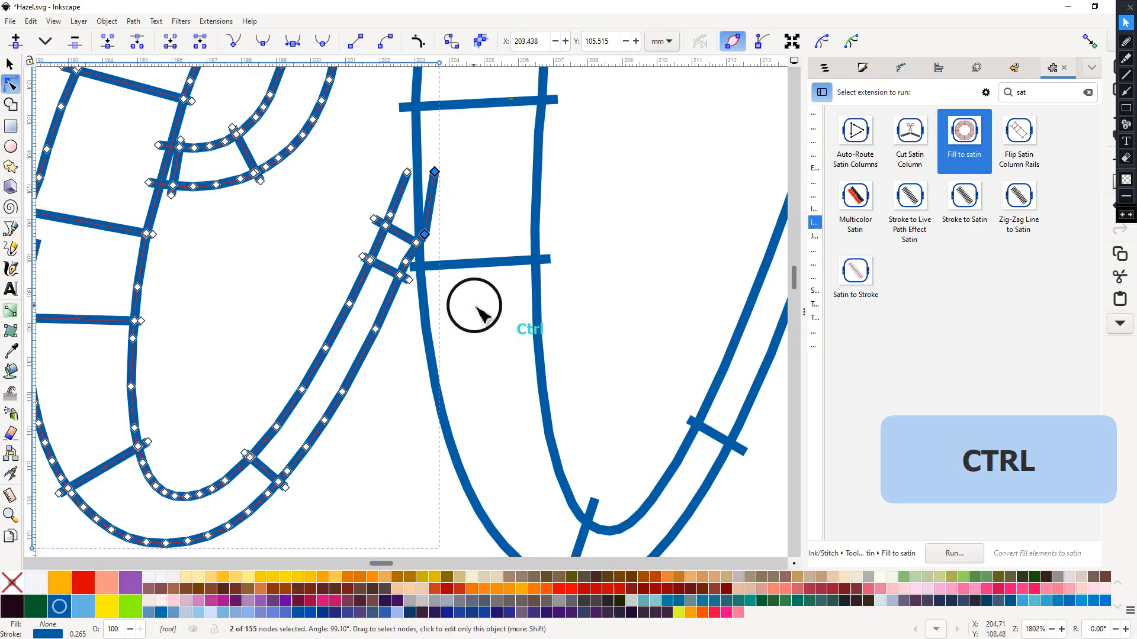
Step: Adjust the overlapping rail ends at the z's middle point, placing the lower column's upper rail end at about X 178.54, Y 111.65 mm
{"action": "scroll", "coordinate": [444, 272], "scroll_direction": "down", "scroll_amount": 2, "text": "ctrl"}
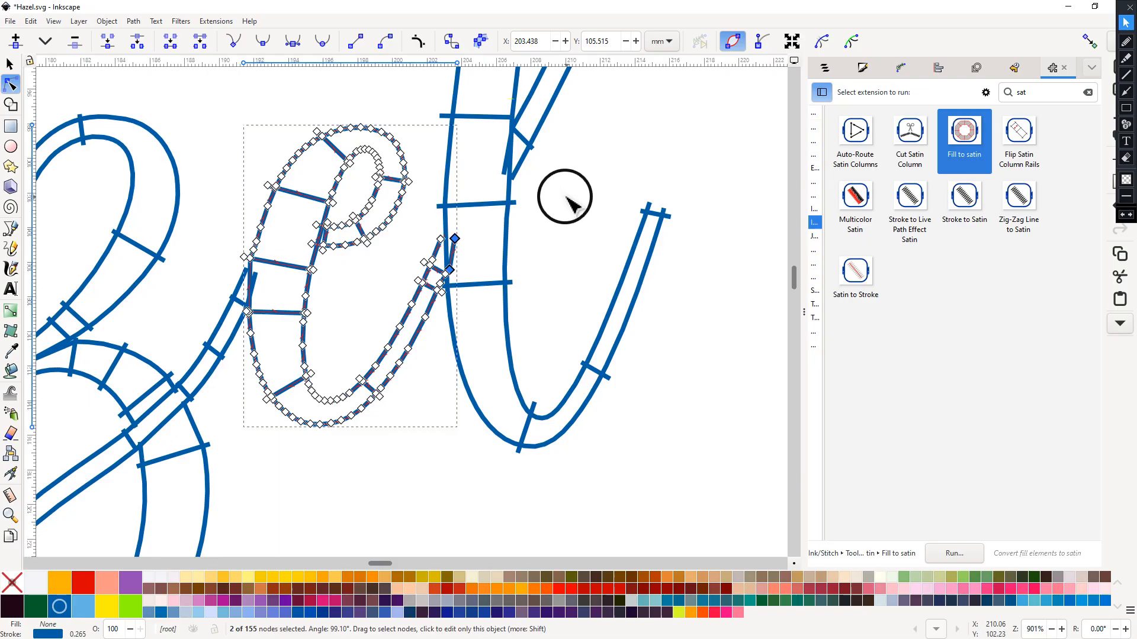
{"action": "left_click_drag", "start_coordinate": [567, 198], "coordinate": [736, 260]}
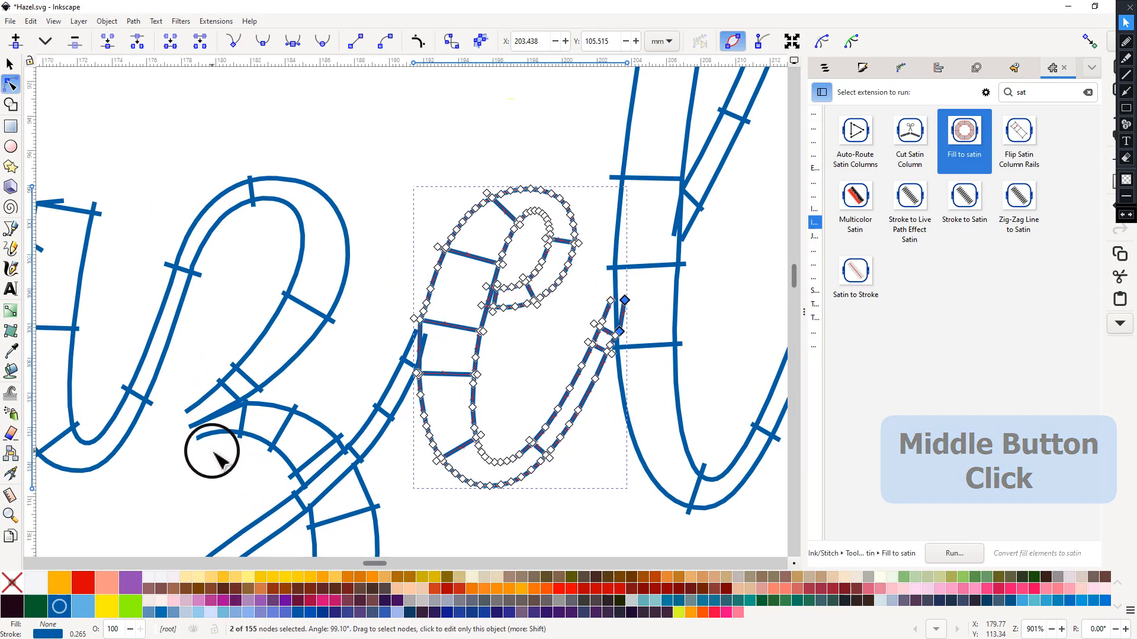
{"action": "scroll", "coordinate": [207, 456], "scroll_direction": "up", "scroll_amount": 6}
{"action": "scroll", "coordinate": [213, 438], "scroll_direction": "down", "scroll_amount": 8}
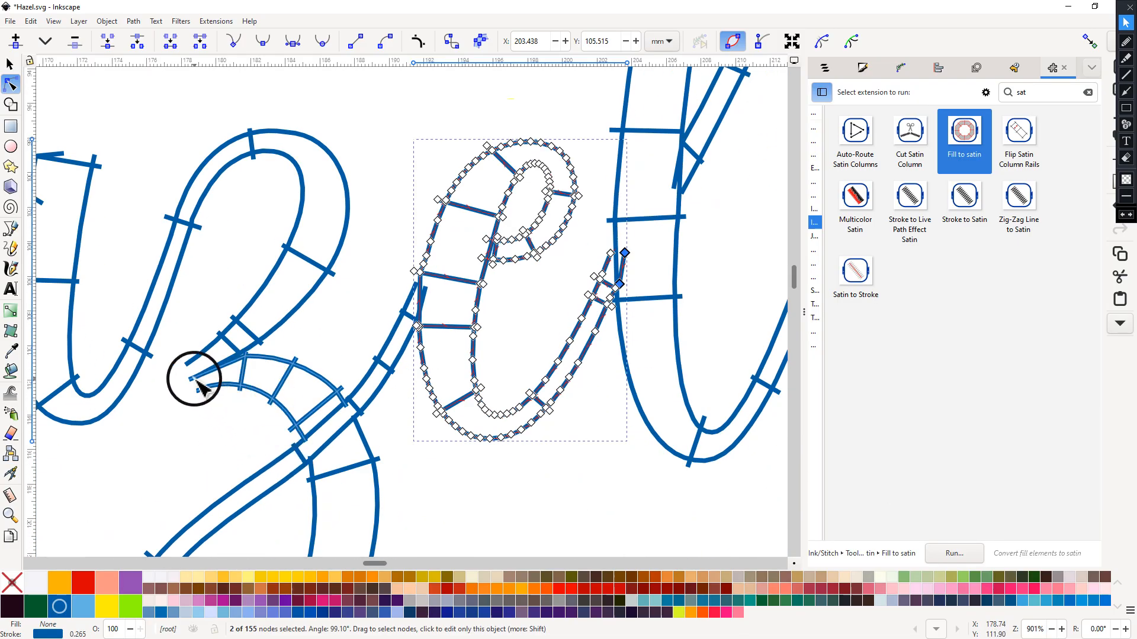
{"action": "scroll", "coordinate": [205, 380], "scroll_direction": "left", "scroll_amount": 6}
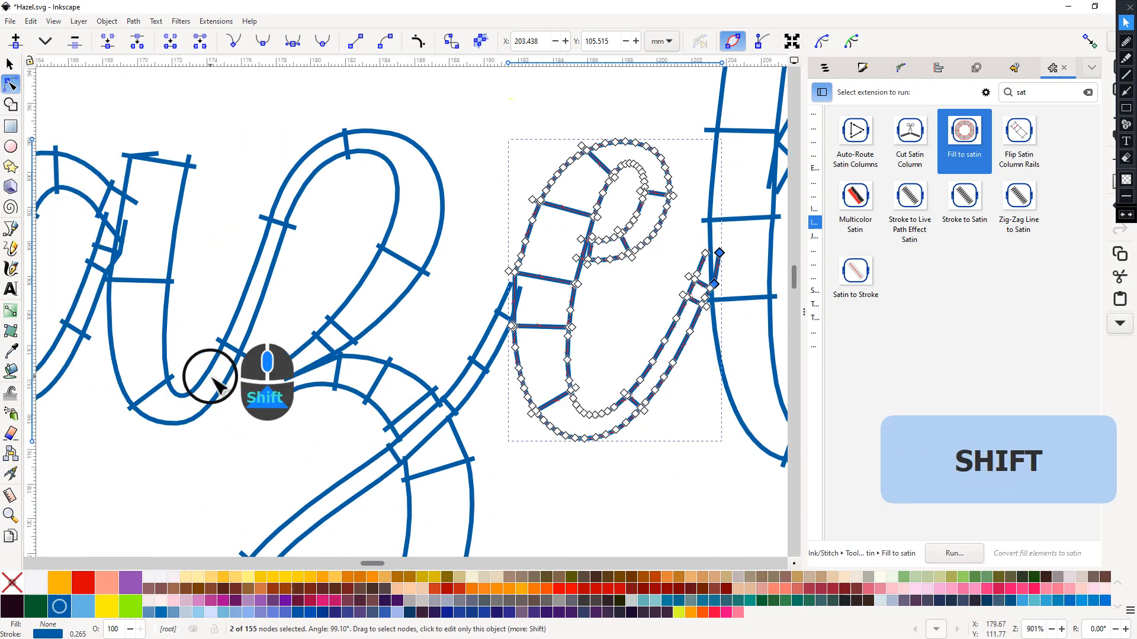
{"action": "left_click", "coordinate": [411, 337]}
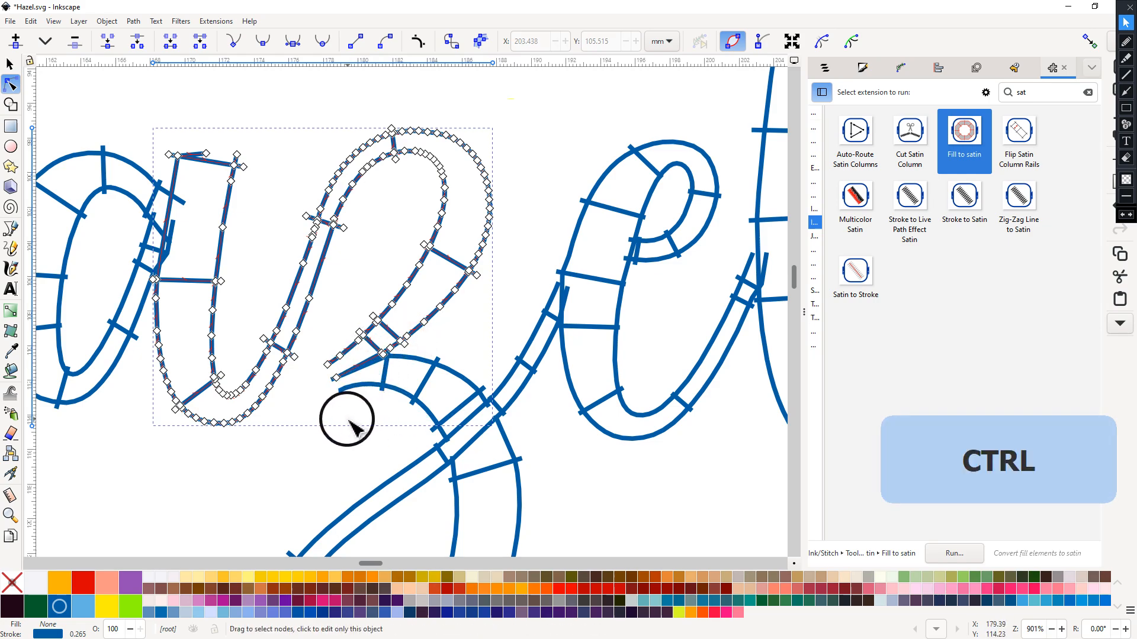
{"action": "scroll", "coordinate": [350, 425], "scroll_direction": "up", "scroll_amount": 4}
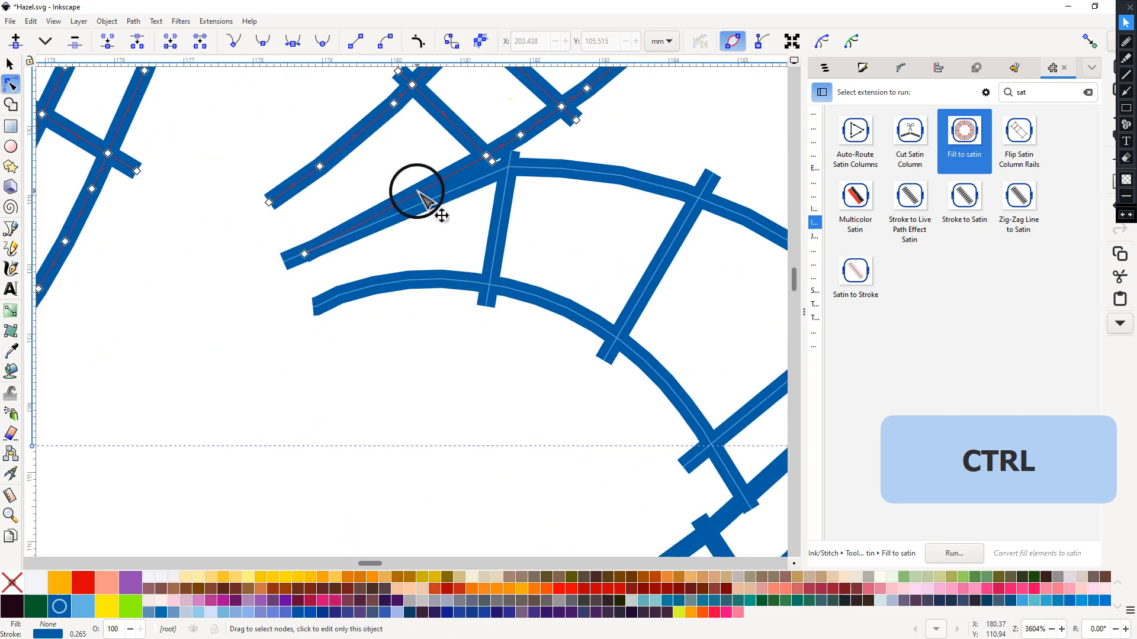
{"action": "left_click_drag", "start_coordinate": [306, 255], "coordinate": [288, 241]}
{"action": "left_click", "coordinate": [292, 254]}
{"action": "scroll", "coordinate": [406, 323], "scroll_direction": "down", "scroll_amount": 6, "text": "ctrl"}
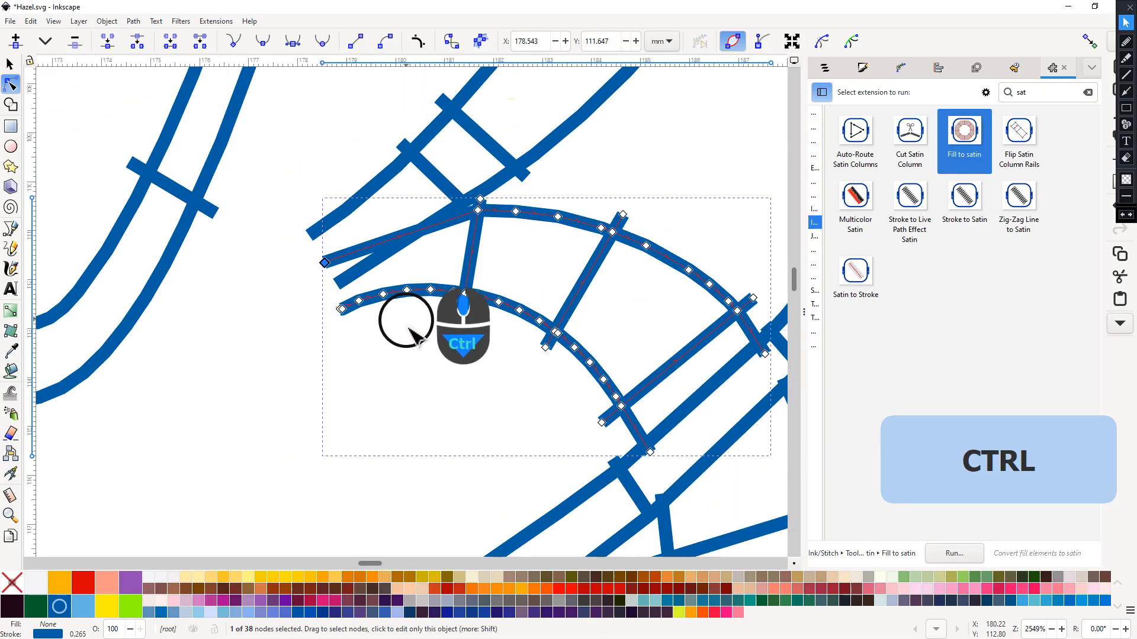
Step: Select the whole Hazel lettering group, preview its stitch-out with Ink/Stitch's Simulator, and close the simulation
{"action": "middle_click", "coordinate": [634, 394]}
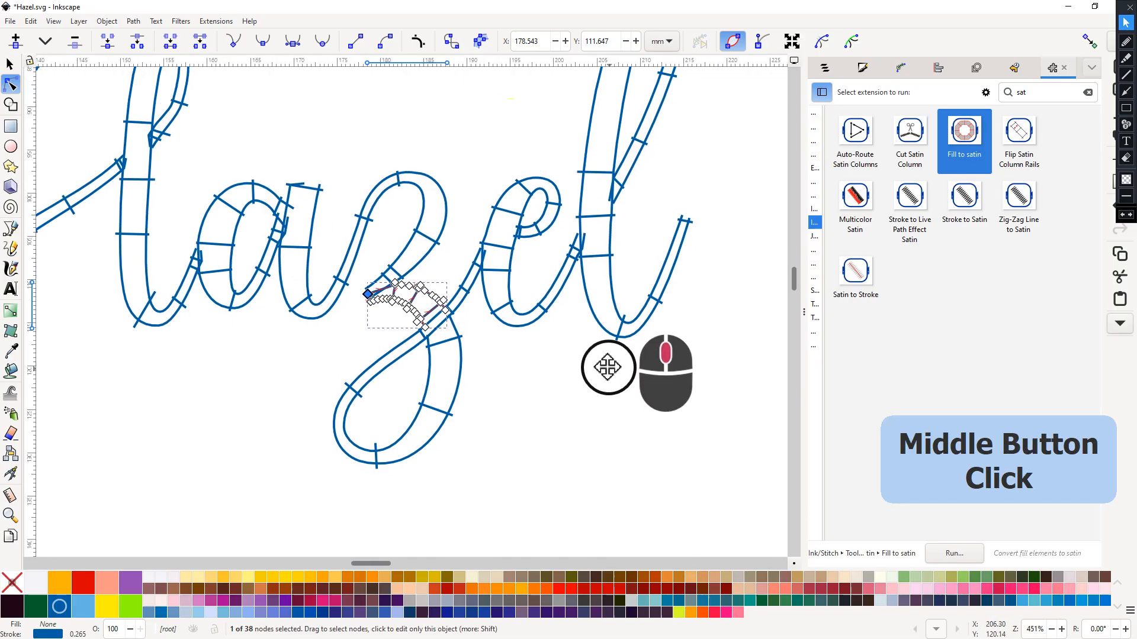
{"action": "scroll", "coordinate": [630, 391], "scroll_direction": "down", "scroll_amount": 1, "text": "ctrl"}
{"action": "scroll", "coordinate": [631, 392], "scroll_direction": "down", "scroll_amount": 2, "text": "ctrl"}
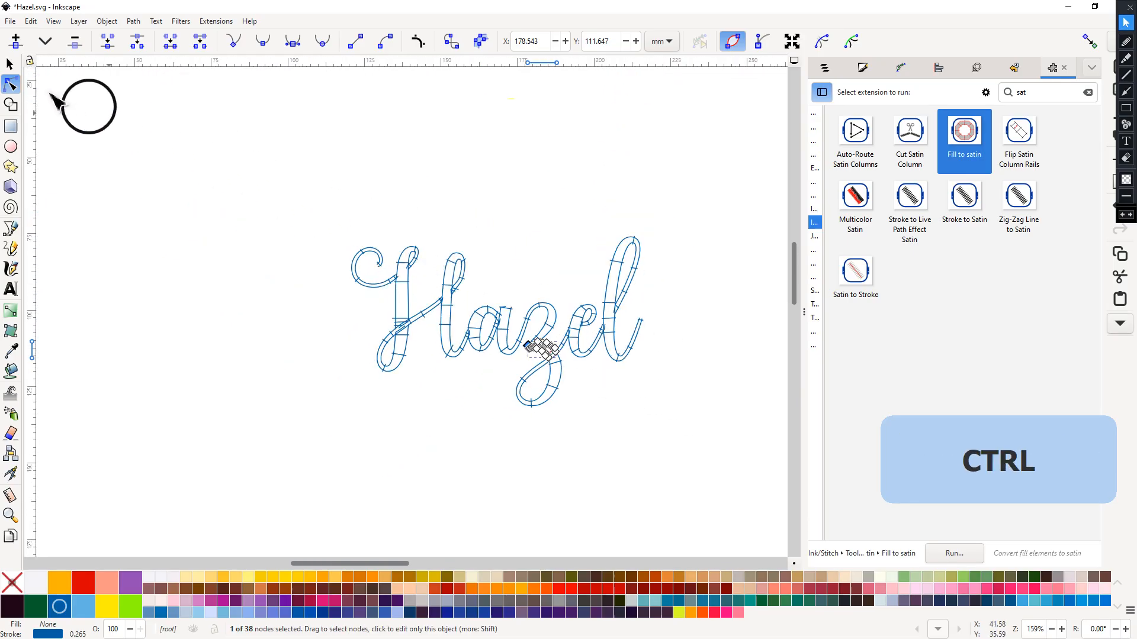
{"action": "left_click", "coordinate": [9, 64]}
{"action": "left_click_drag", "start_coordinate": [281, 191], "coordinate": [680, 462]}
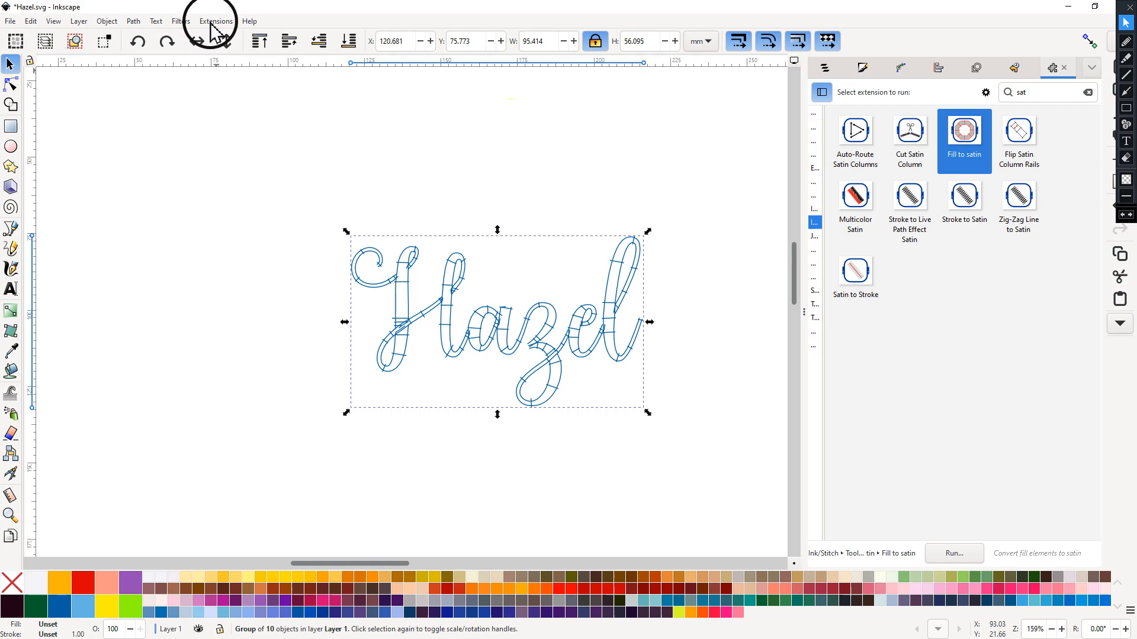
{"action": "left_click", "coordinate": [1030, 93]}
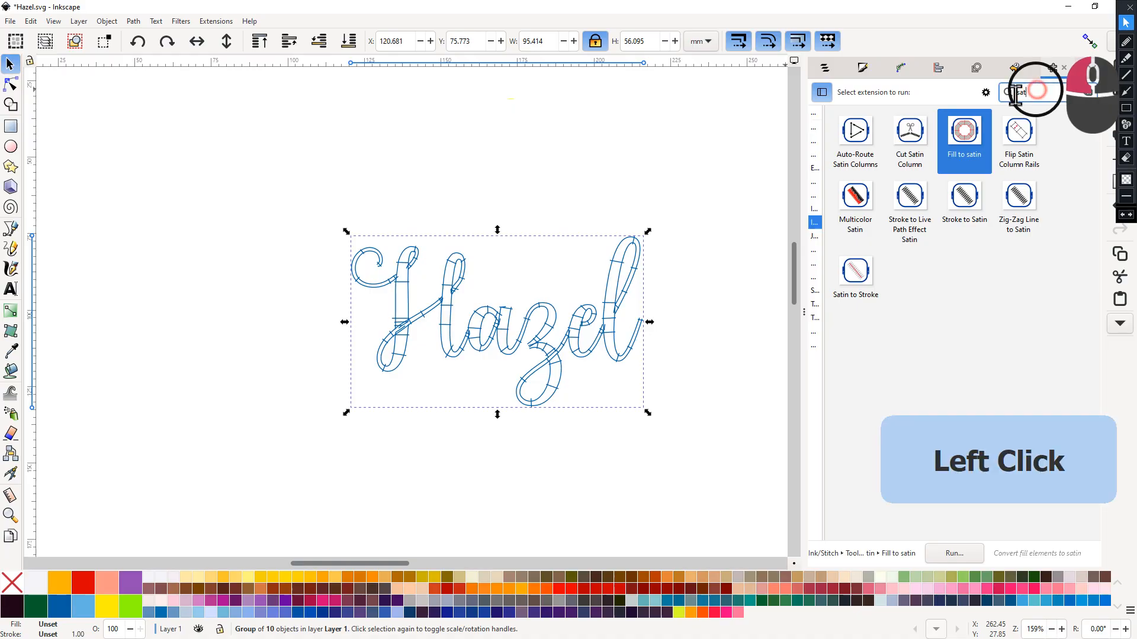
{"action": "type", "text": "s"}
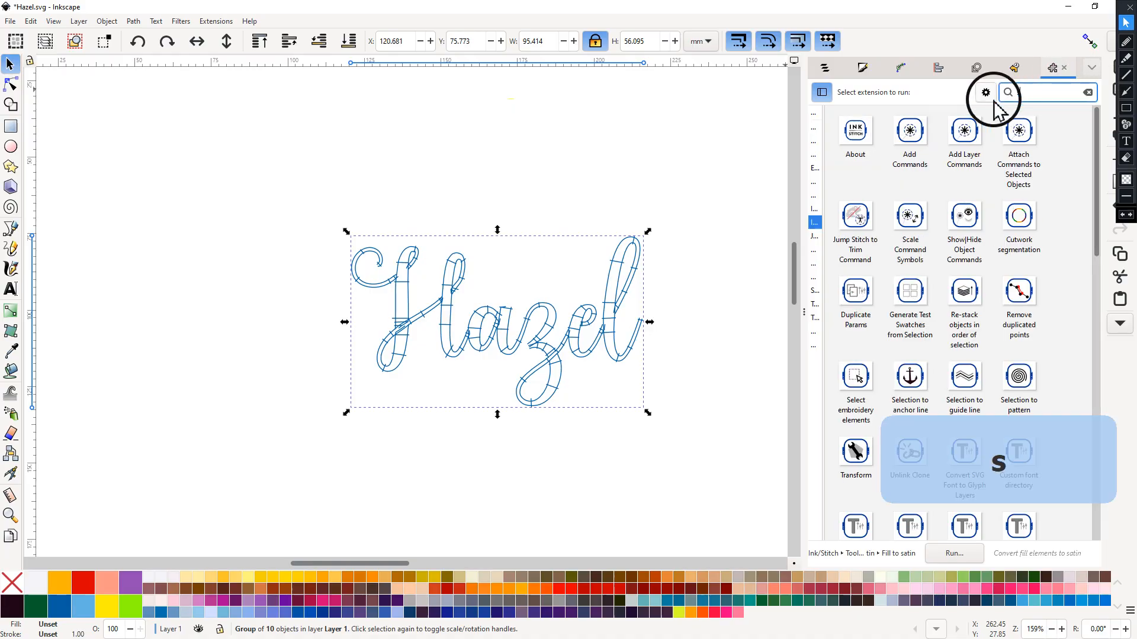
{"action": "type", "text": "im"}
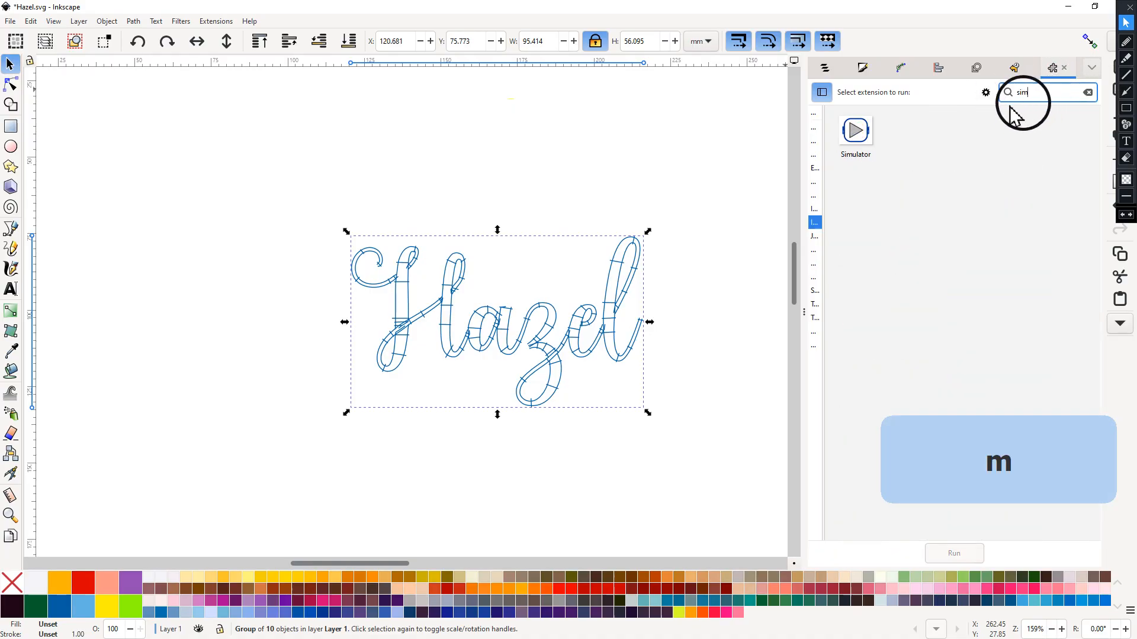
{"action": "left_click", "coordinate": [852, 137]}
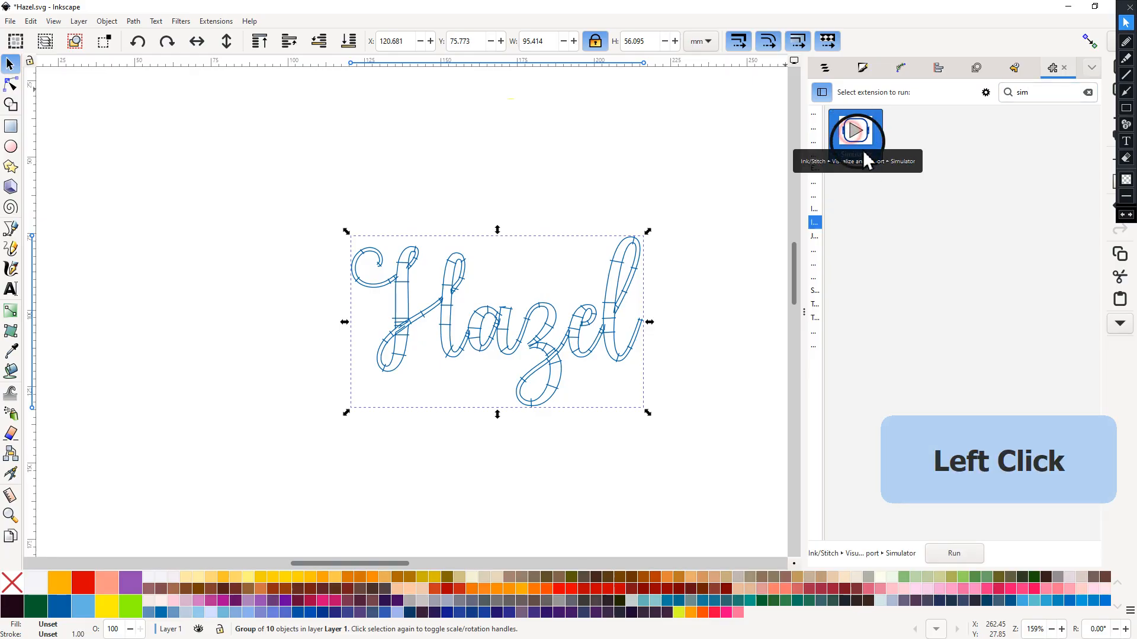
{"action": "left_click", "coordinate": [954, 554]}
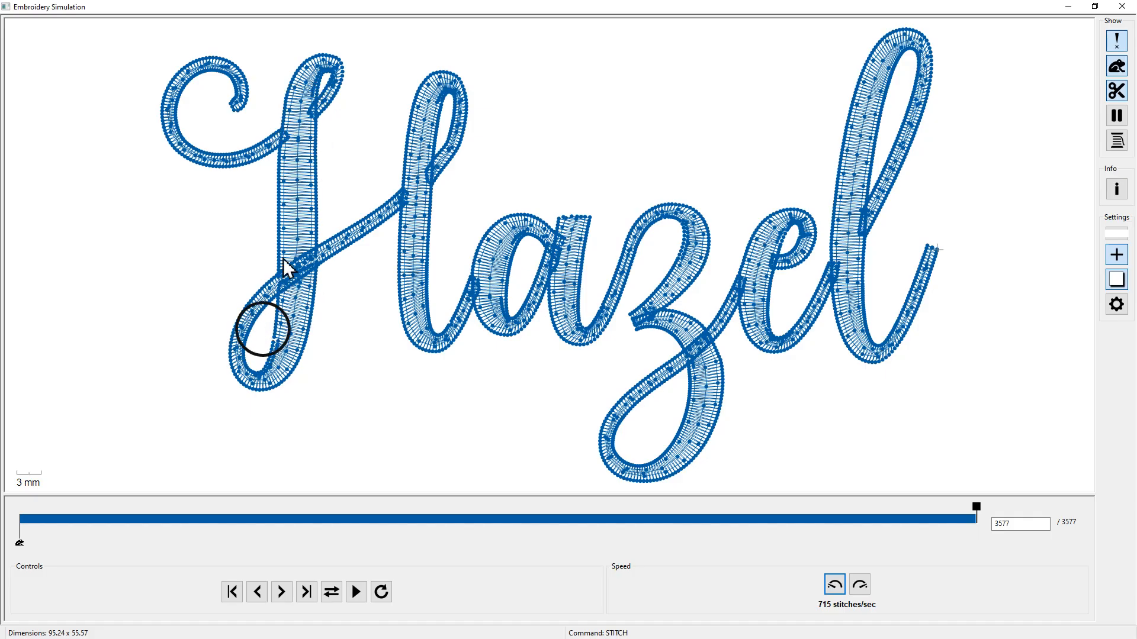
{"action": "left_click", "coordinate": [1124, 7]}
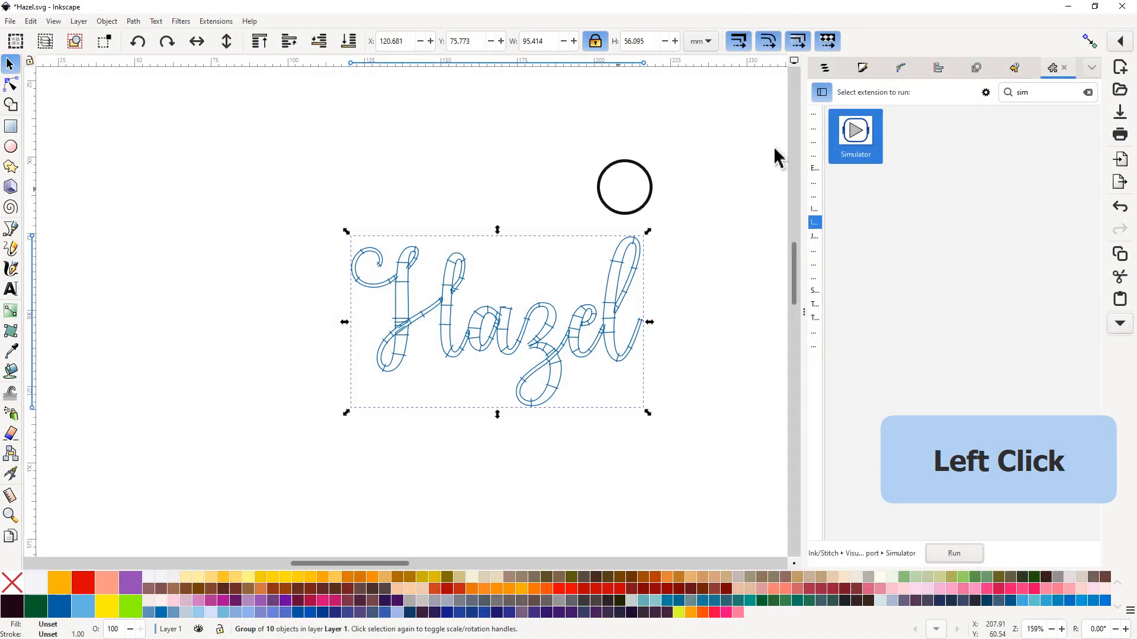
Step: Expand the lettering's Satin Group in the object list and select Satin 9, Satin 8 and Satin 7 in turn to check their stitching order
{"action": "left_click", "coordinate": [823, 70]}
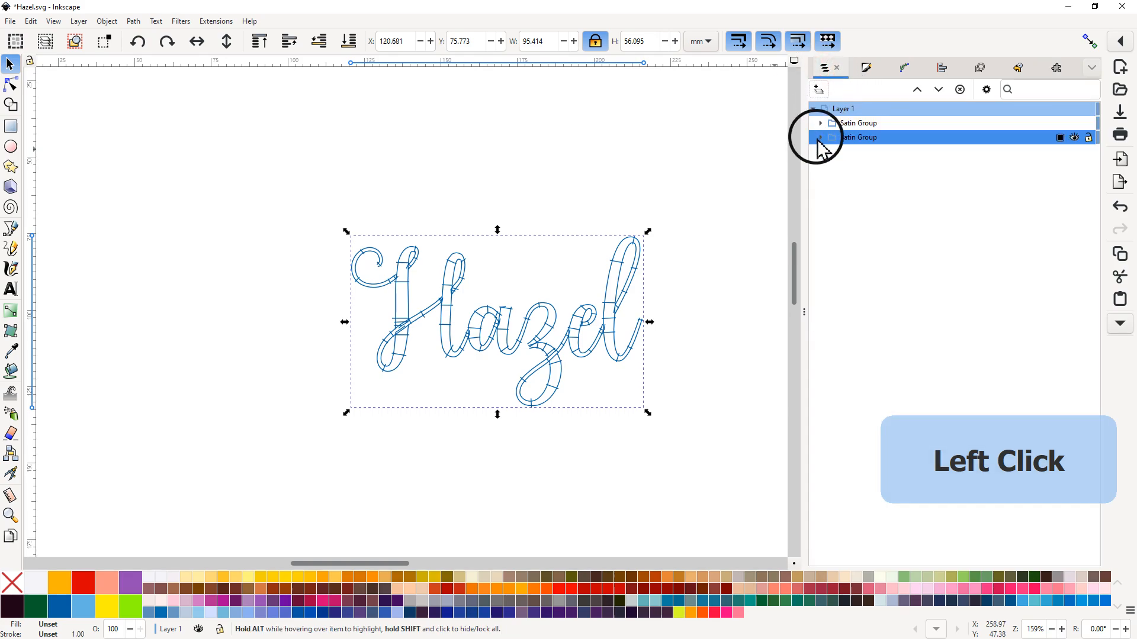
{"action": "left_click", "coordinate": [819, 138]}
{"action": "left_click", "coordinate": [857, 279]}
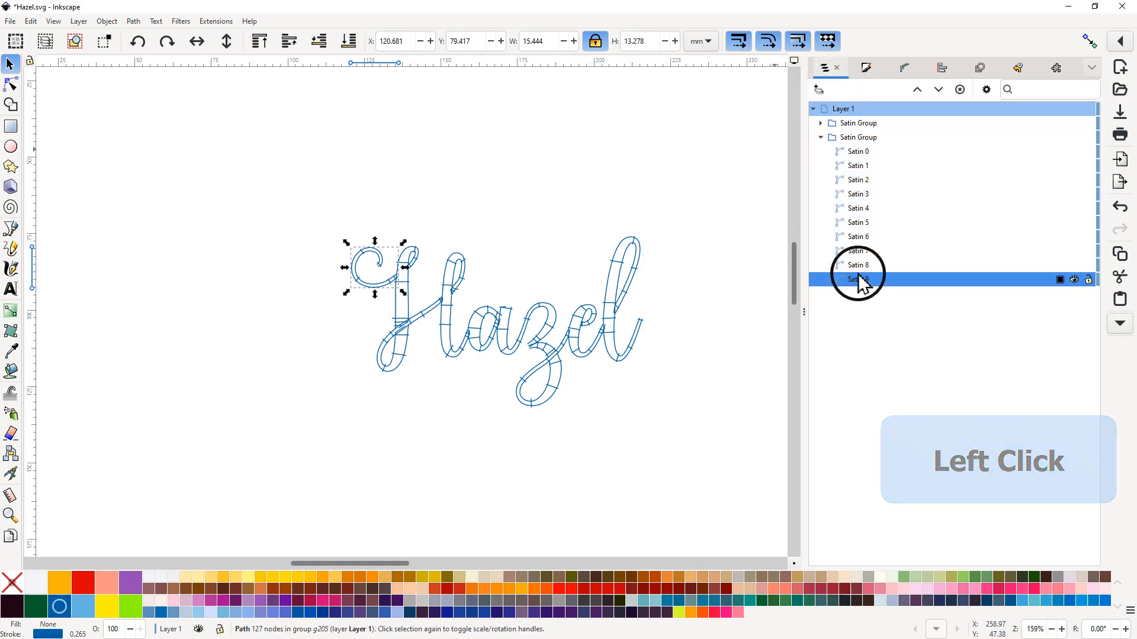
{"action": "left_click", "coordinate": [860, 267]}
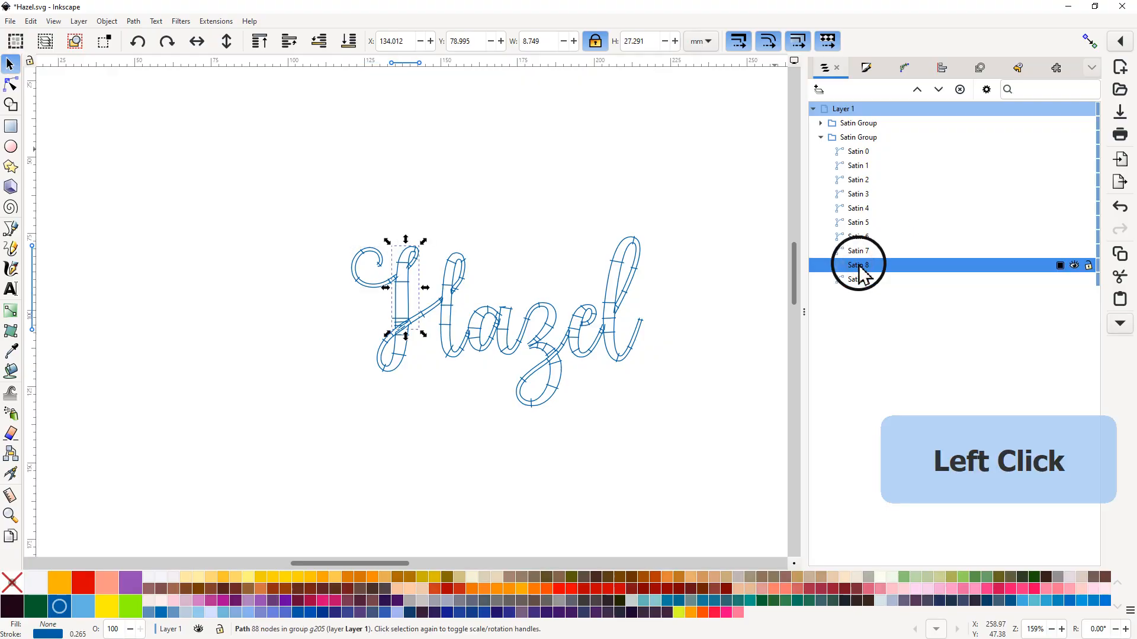
{"action": "left_click", "coordinate": [858, 255]}
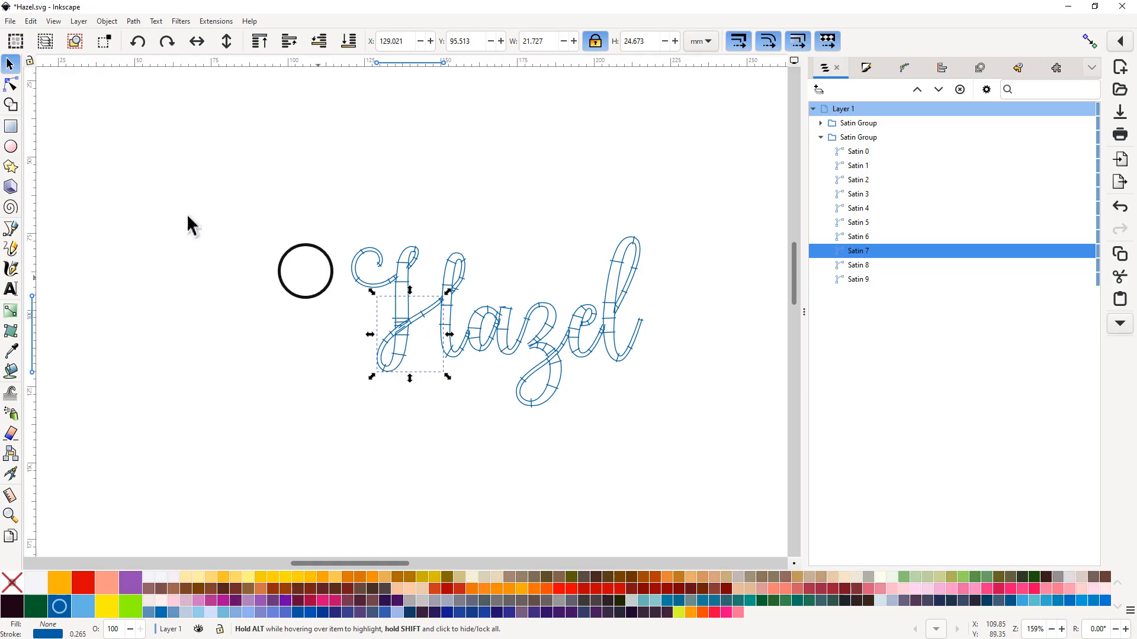
Step: Clear the current selection, select the whole Hazel lettering group with the Node tool, and fit it to the view
{"action": "left_click", "coordinate": [11, 85]}
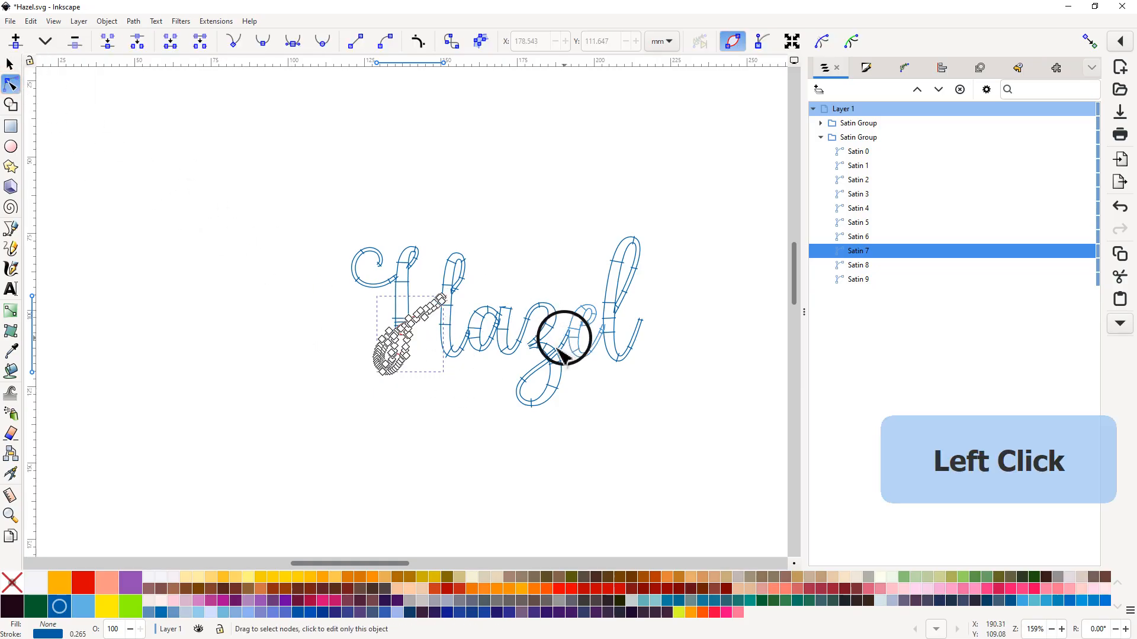
{"action": "left_click", "coordinate": [536, 448]}
{"action": "scroll", "coordinate": [643, 402], "scroll_direction": "up", "scroll_amount": 1, "text": "ctrl"}
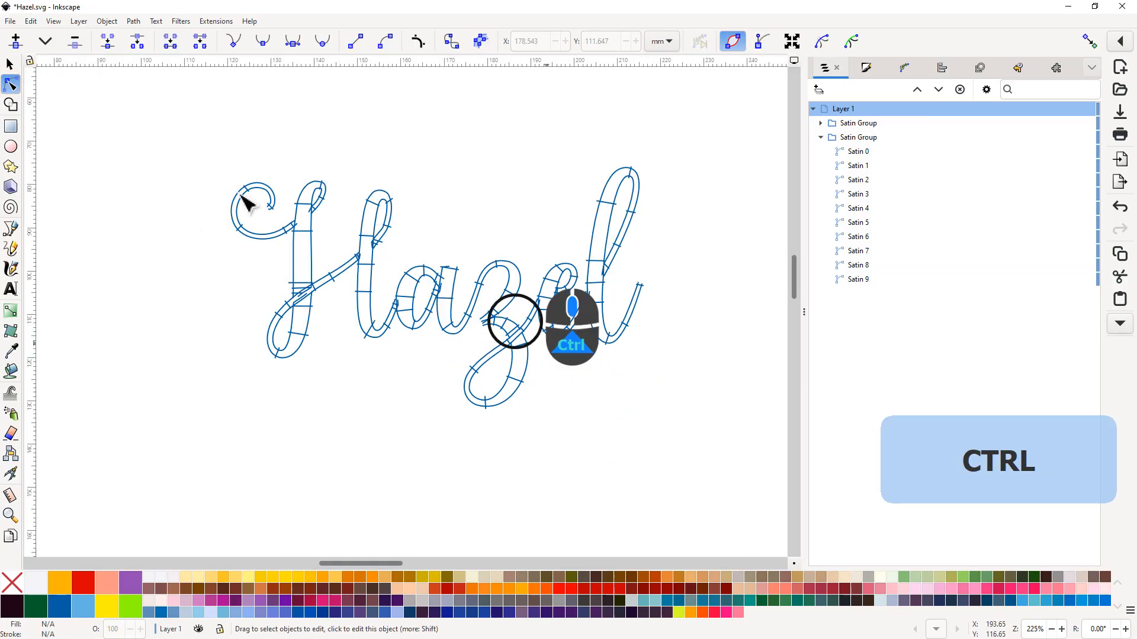
{"action": "left_click_drag", "start_coordinate": [157, 109], "coordinate": [719, 476]}
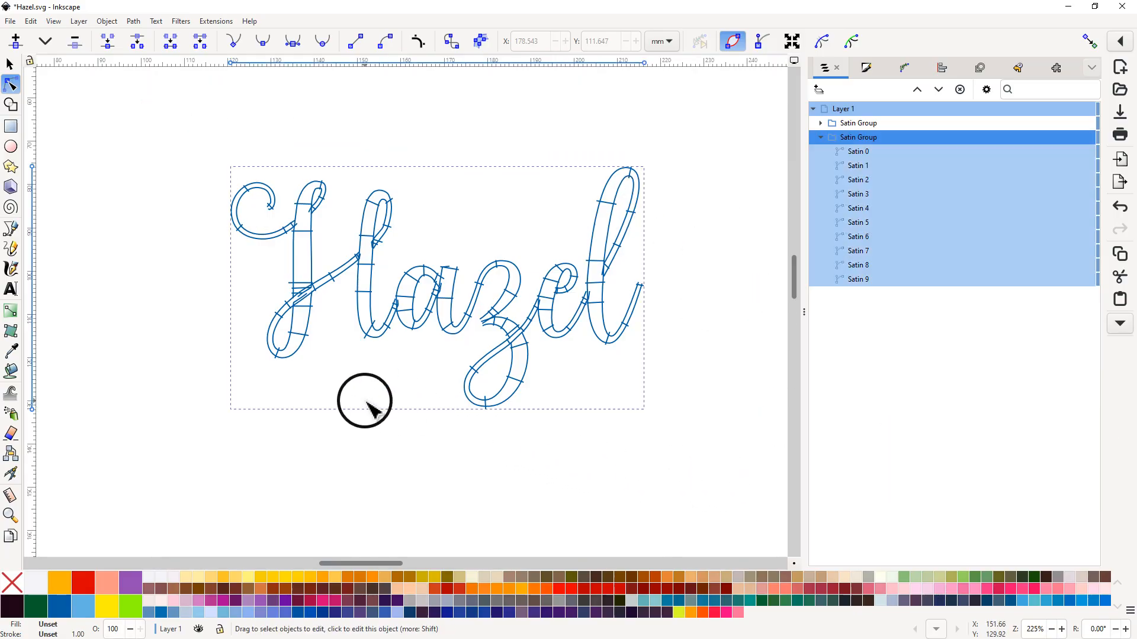
{"action": "key", "text": "3"}
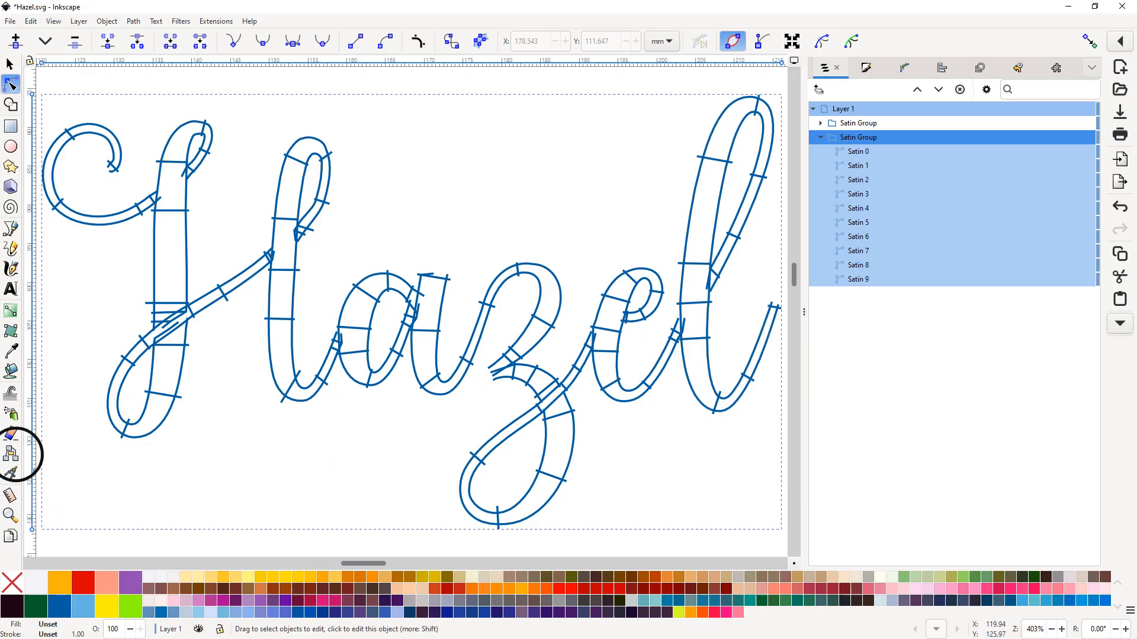
Step: Select the satin columns one by one in the object list, from Satin 9 through Satin 0, to check their stitching order
{"action": "left_click", "coordinate": [860, 287]}
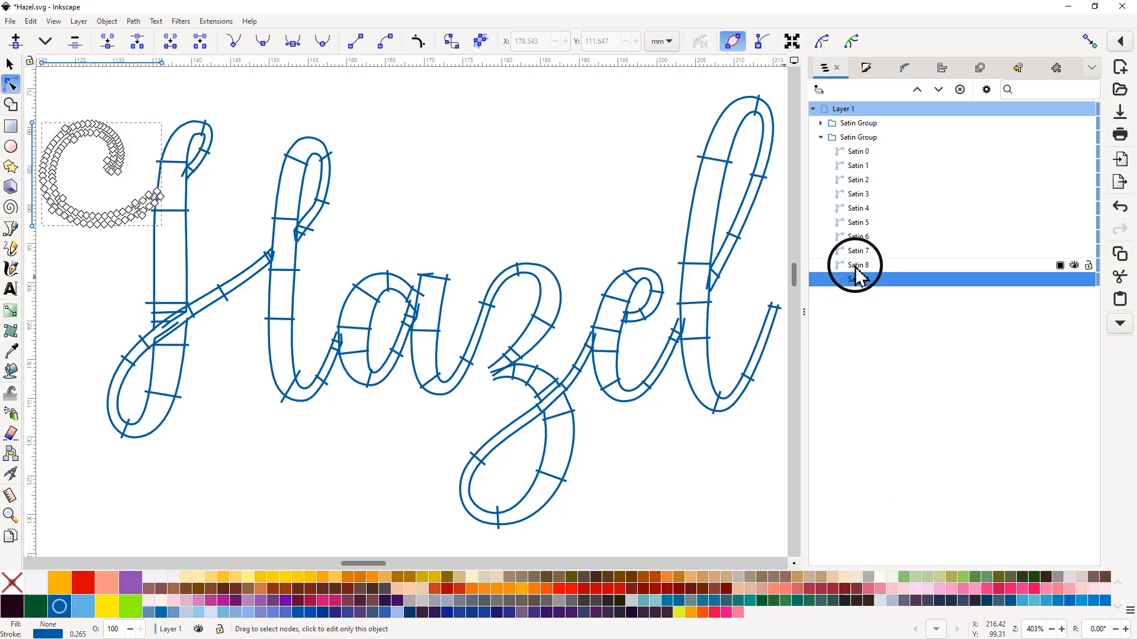
{"action": "left_click", "coordinate": [857, 268]}
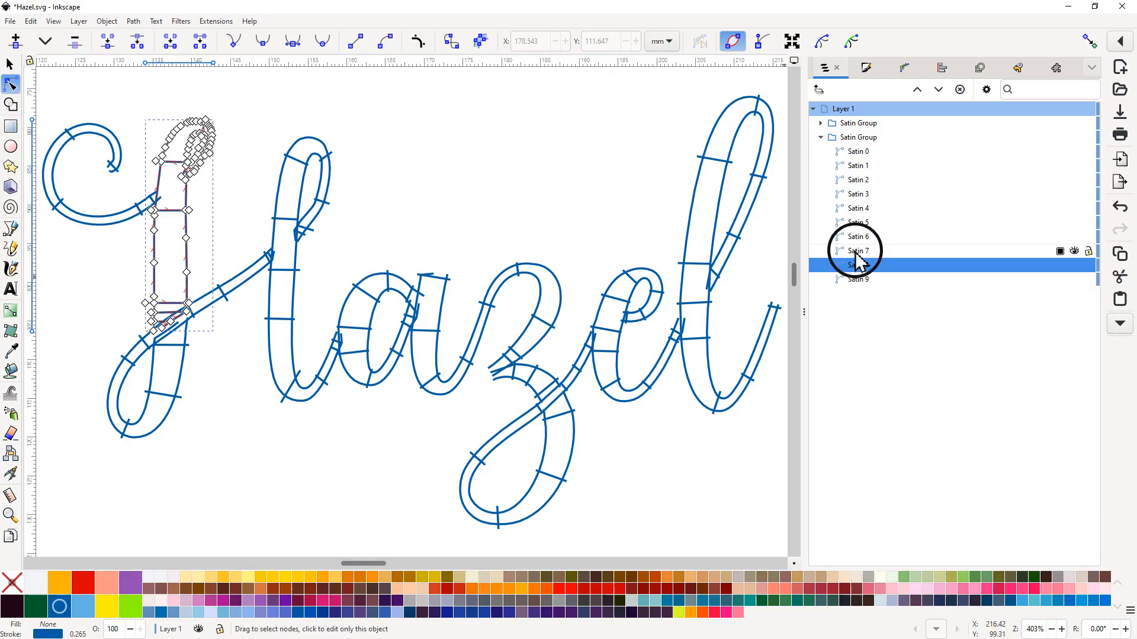
{"action": "left_click", "coordinate": [856, 252]}
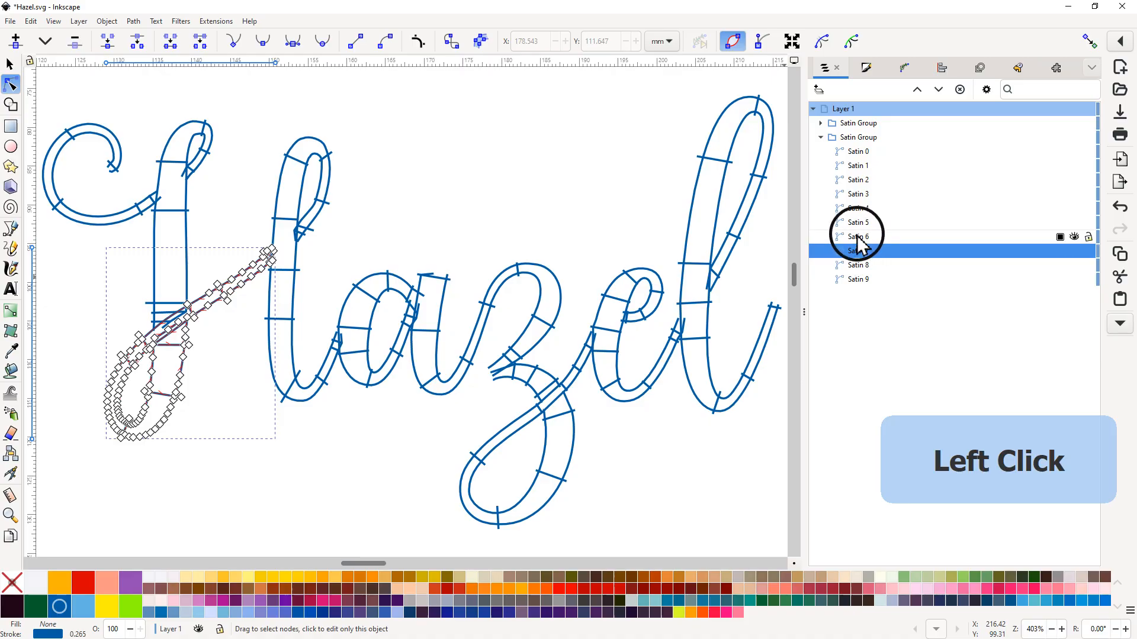
{"action": "left_click", "coordinate": [858, 237]}
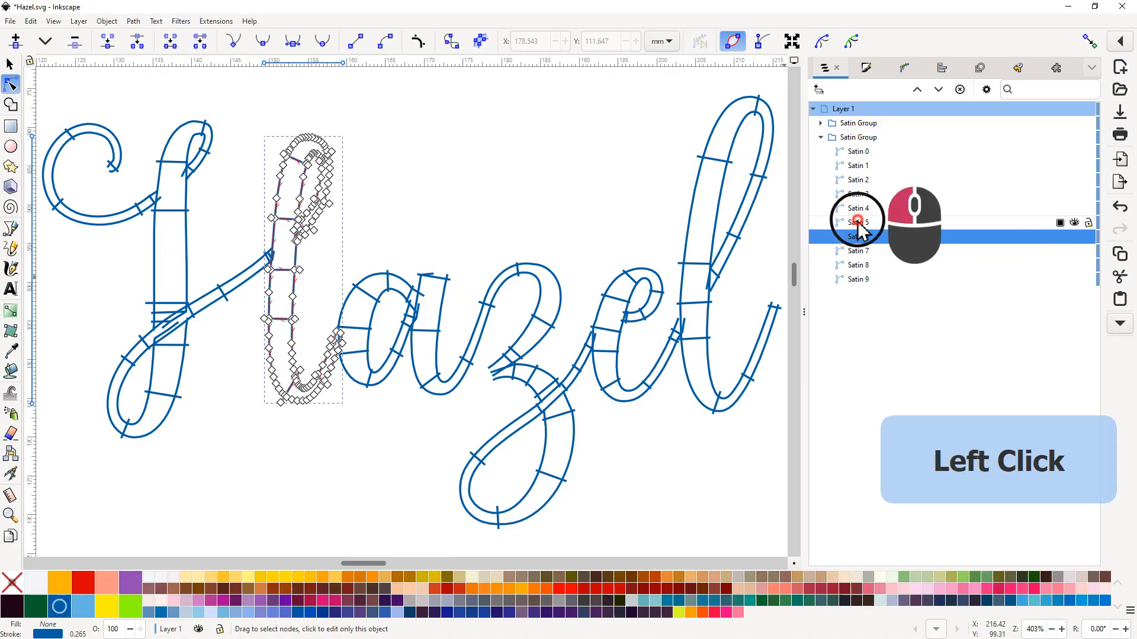
{"action": "left_click", "coordinate": [858, 223]}
{"action": "left_click", "coordinate": [859, 209]}
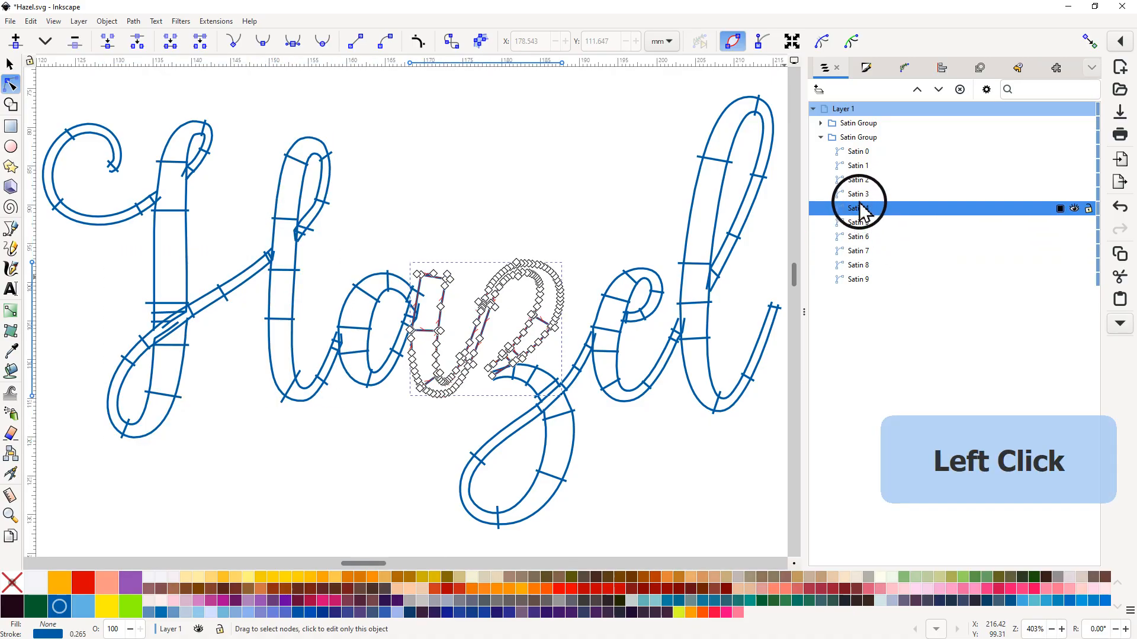
{"action": "left_click", "coordinate": [859, 195]}
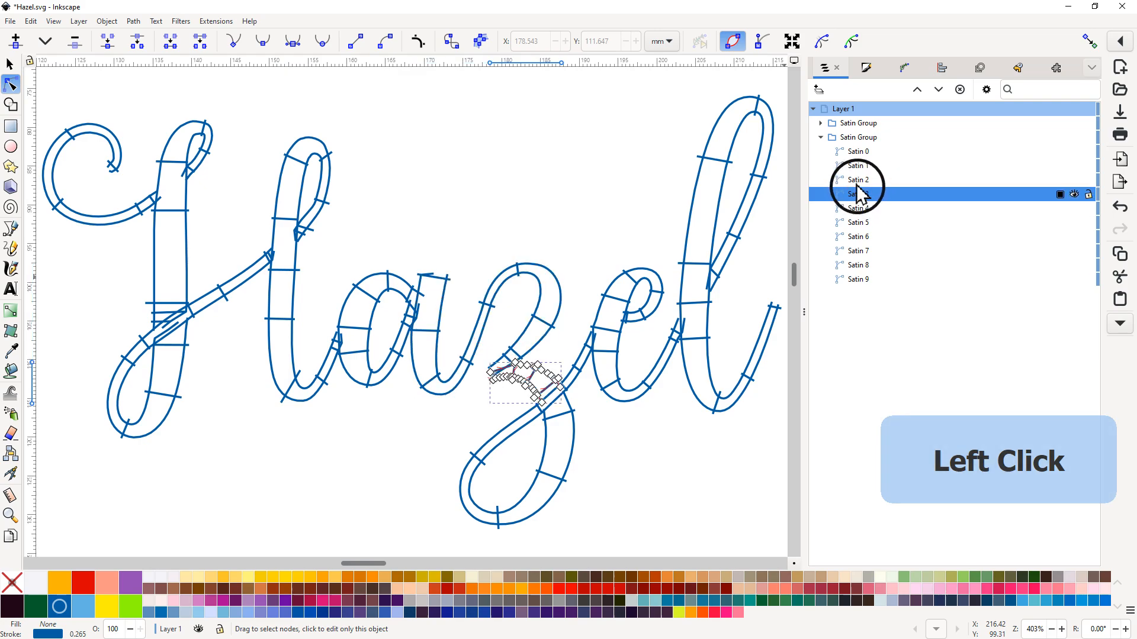
{"action": "left_click", "coordinate": [857, 180]}
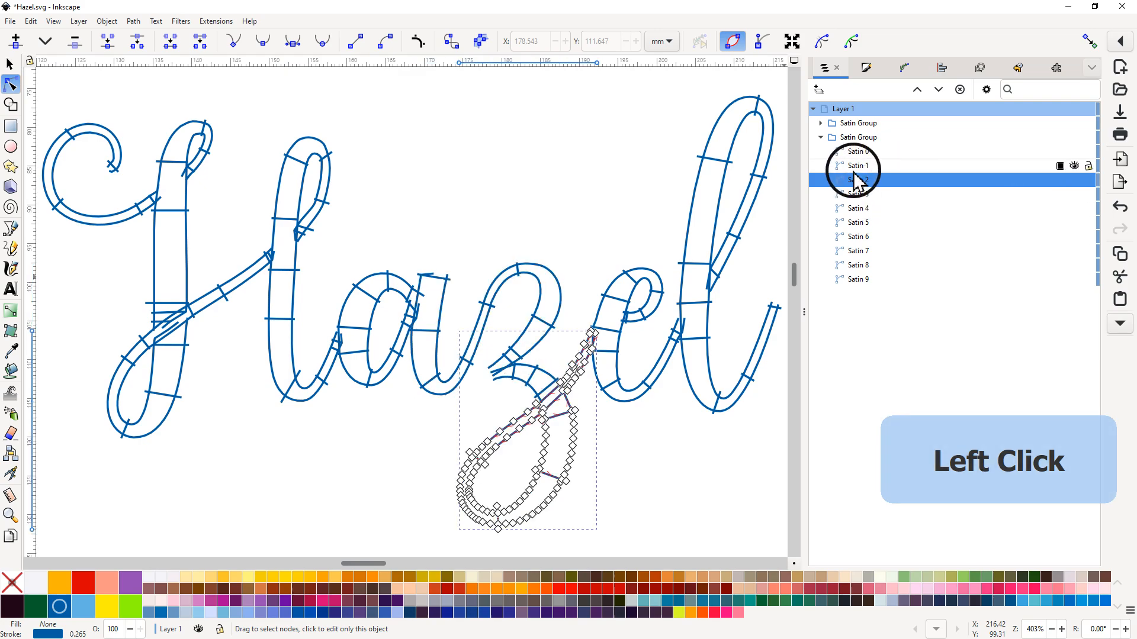
{"action": "left_click", "coordinate": [856, 167]}
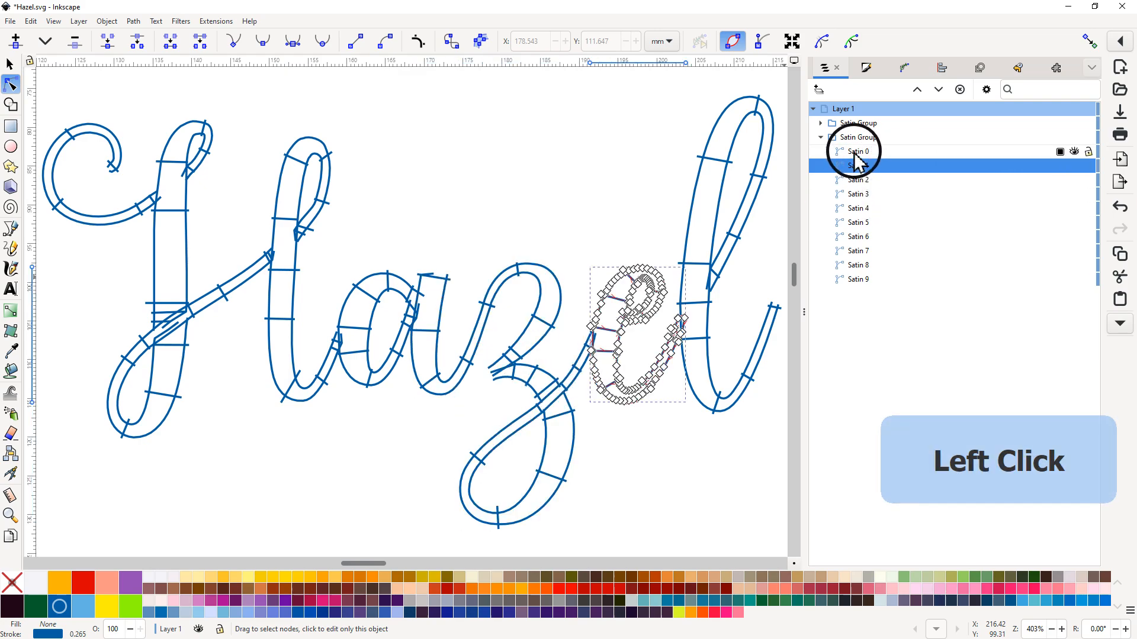
{"action": "left_click", "coordinate": [854, 153]}
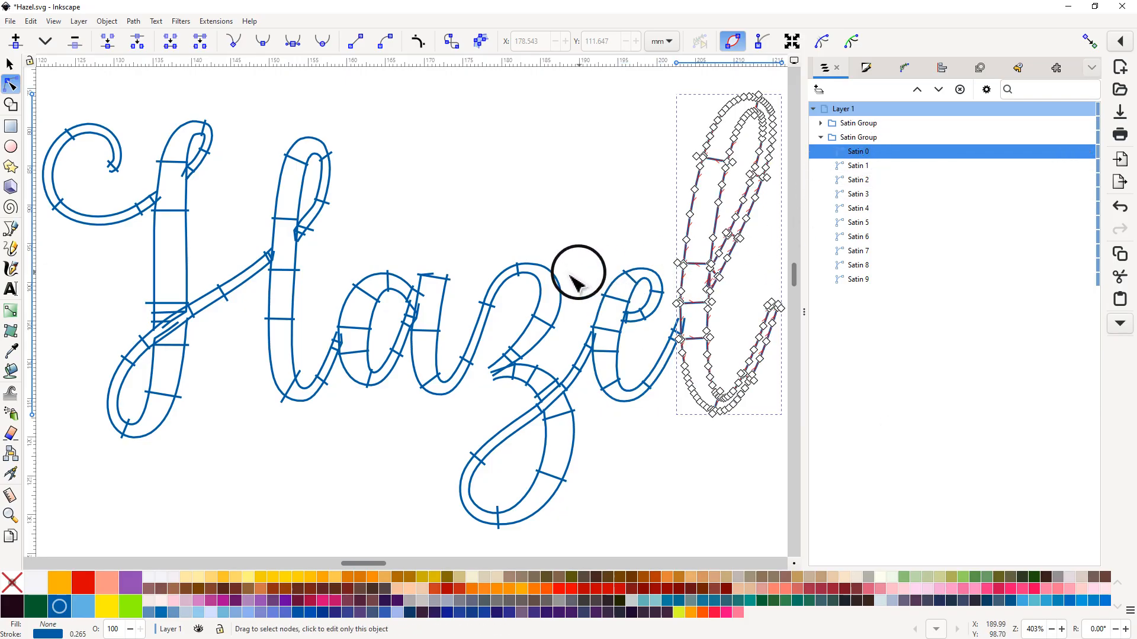
Step: Try to select the whole Hazel lettering by enclosing it with the Node tool's selection box
{"action": "scroll", "coordinate": [572, 323], "scroll_direction": "down", "scroll_amount": 2, "text": "ctrl"}
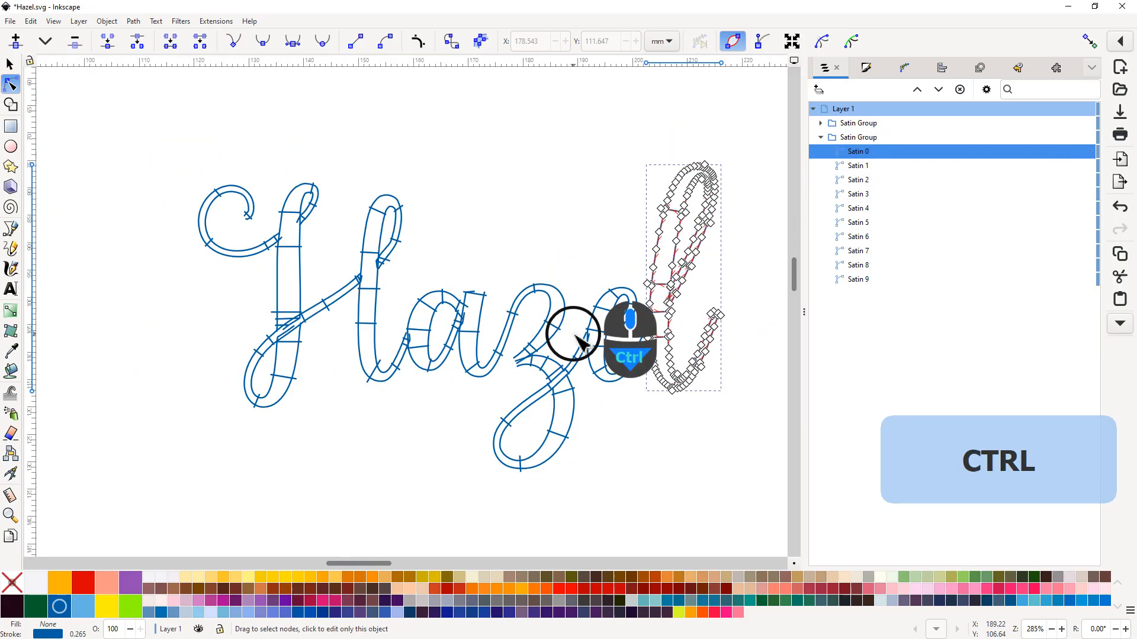
{"action": "left_click_drag", "start_coordinate": [586, 439], "coordinate": [462, 432]}
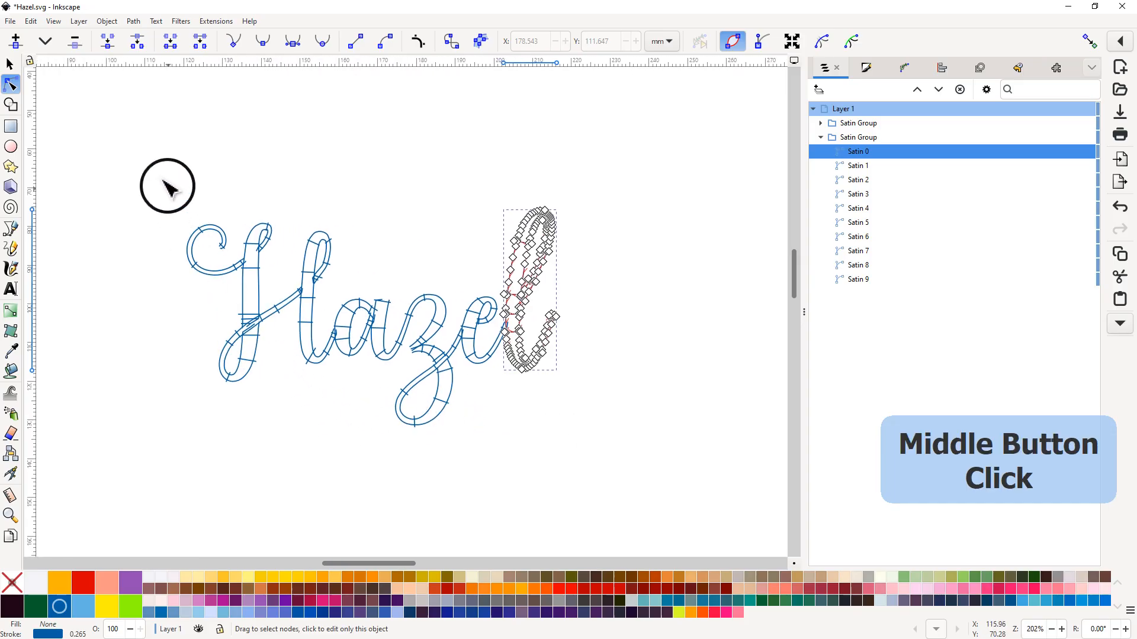
{"action": "left_click_drag", "start_coordinate": [132, 155], "coordinate": [694, 517]}
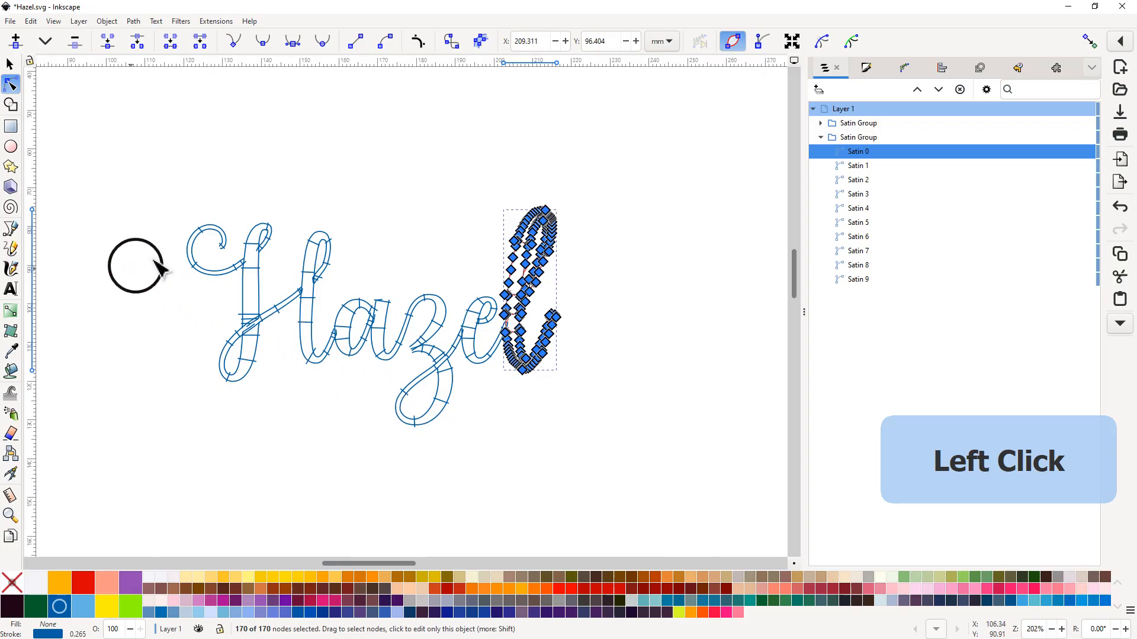